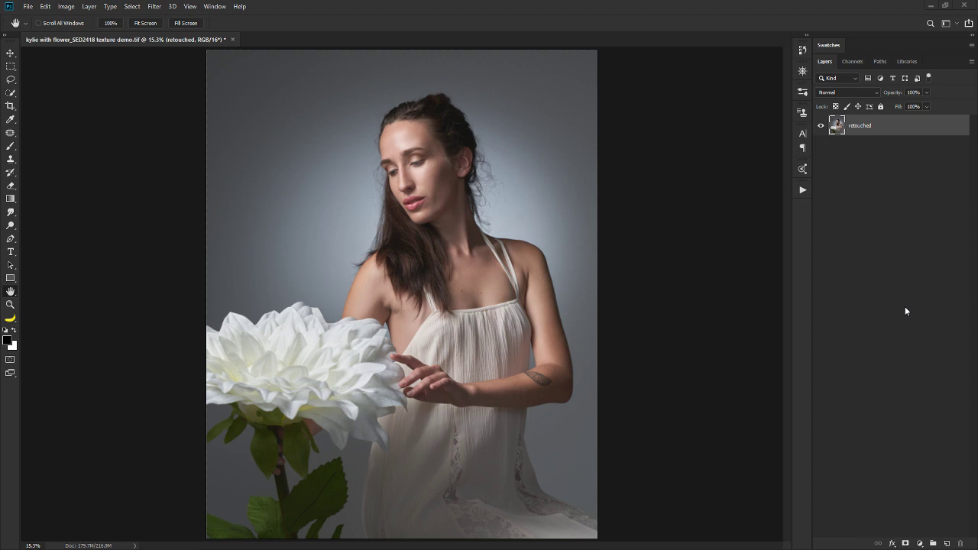
Add a black solid colour fill layer above the retouched portrait and set its blend mode to Color
click(919, 544)
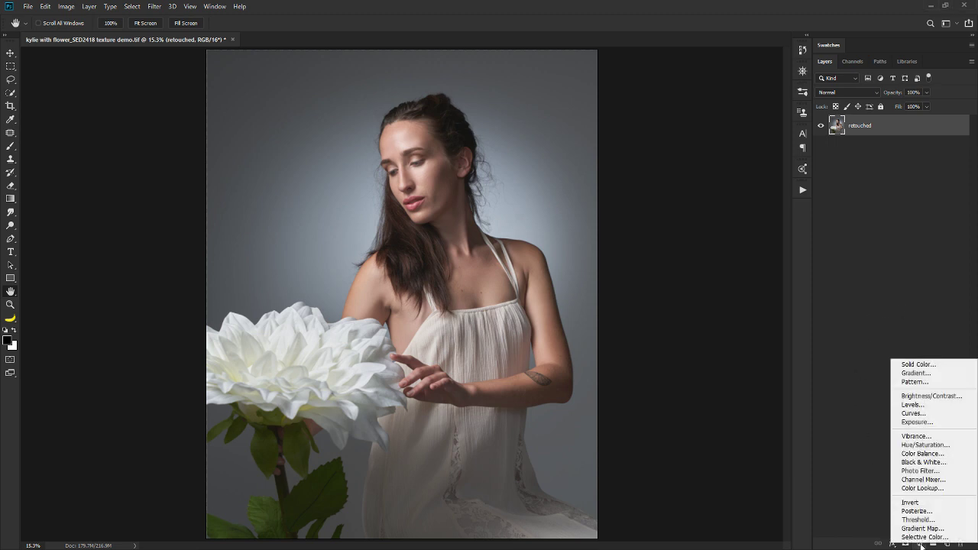
click(927, 365)
click(813, 344)
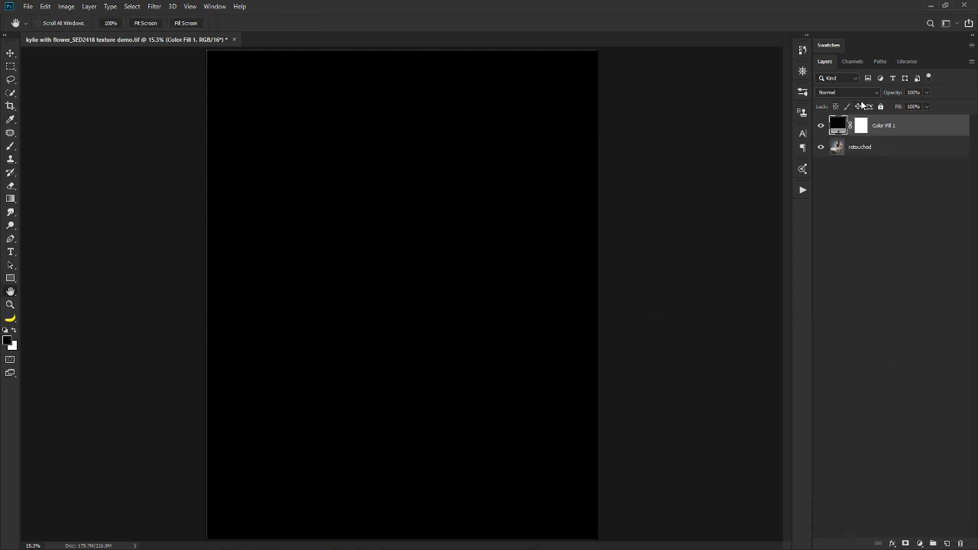
click(840, 93)
click(849, 338)
click(841, 92)
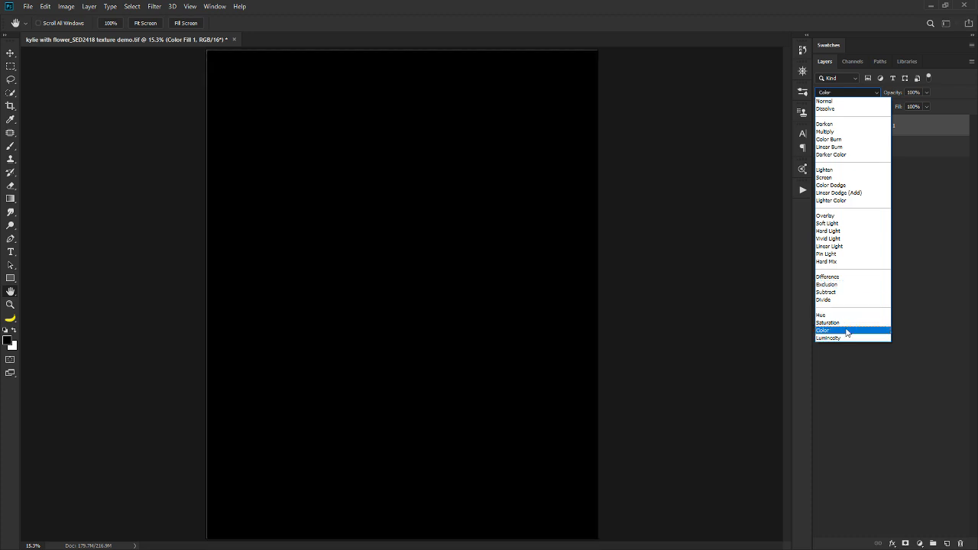
click(837, 330)
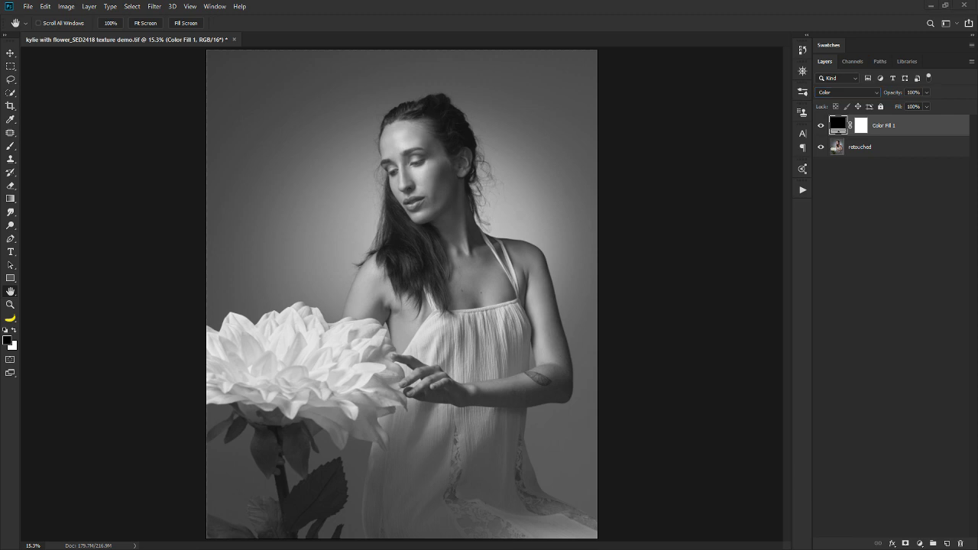
Place the Untitled-2 texture, rotate it -90 degrees, stretch it over the whole canvas and put it directly below the colour fill layer
drag(854, 385, 572, 242)
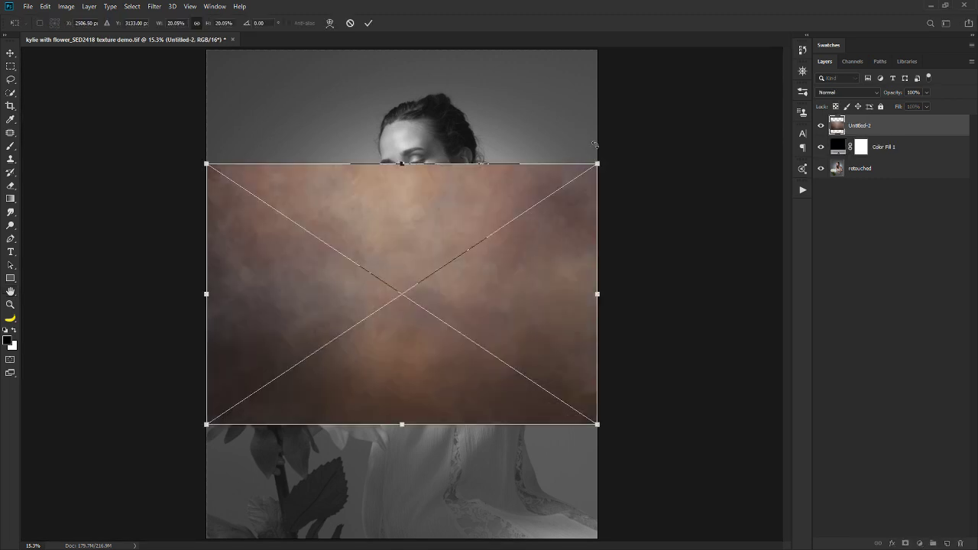
drag(611, 148, 296, 131)
drag(415, 173, 347, 122)
drag(466, 441, 598, 539)
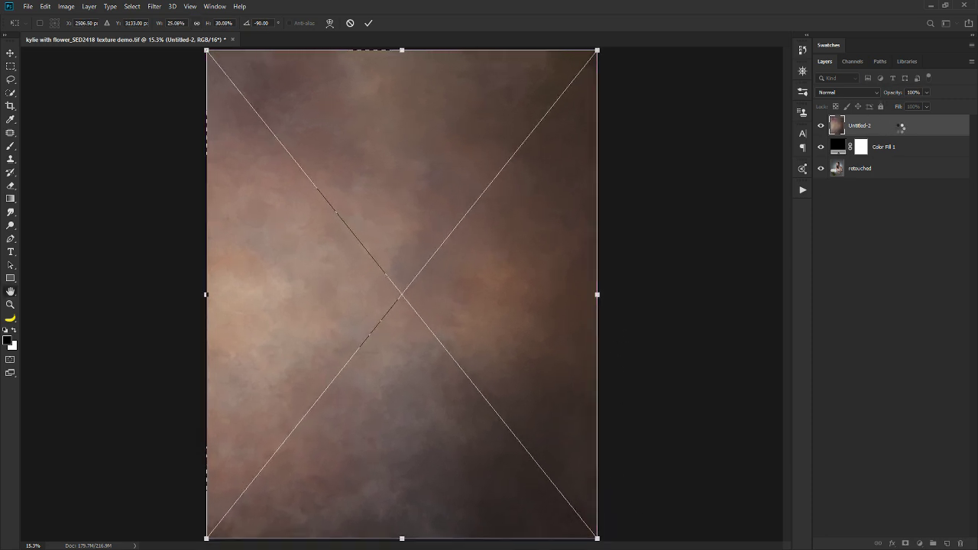
key(Return)
drag(900, 130, 924, 157)
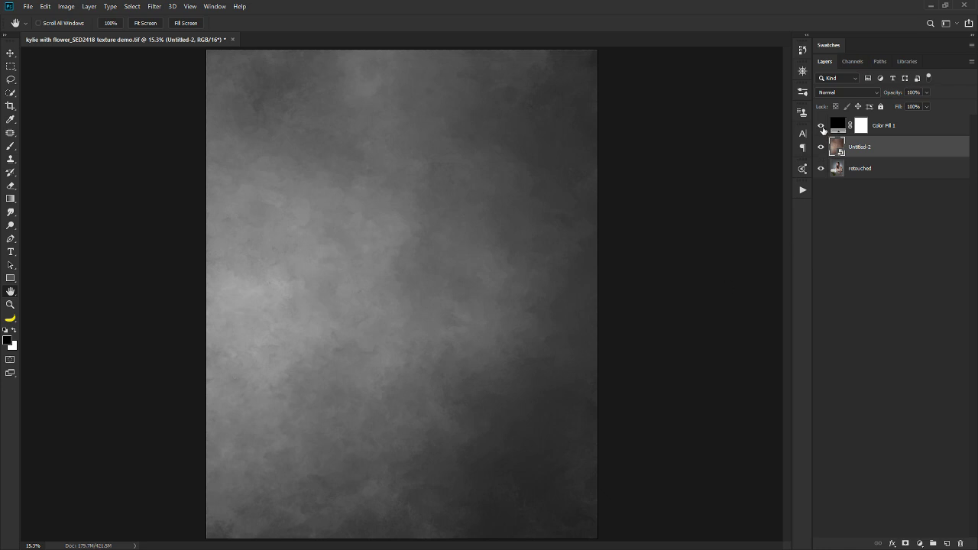
Compare the tones of the texture and the portrait backdrop by hiding and showing the Untitled-2 layer
click(822, 148)
click(821, 148)
click(822, 147)
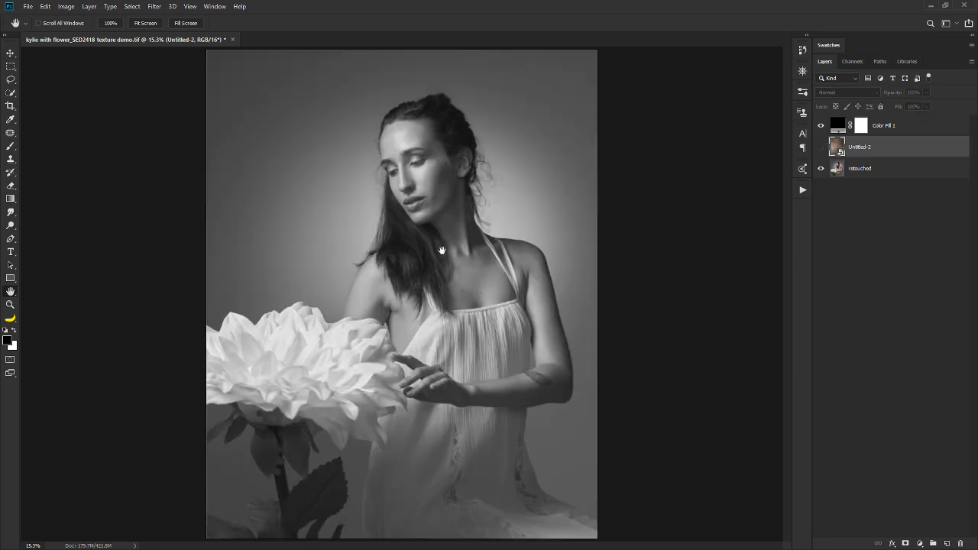
click(822, 148)
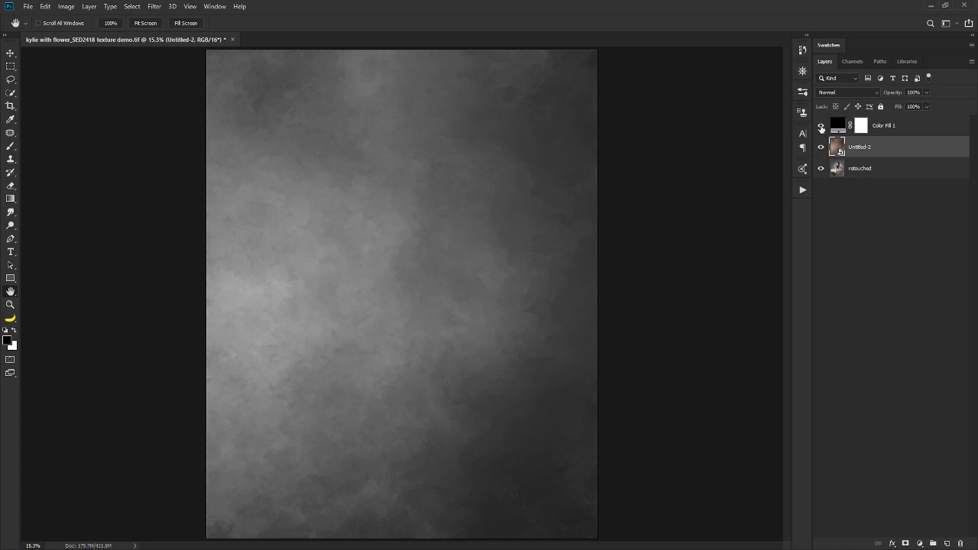
click(820, 148)
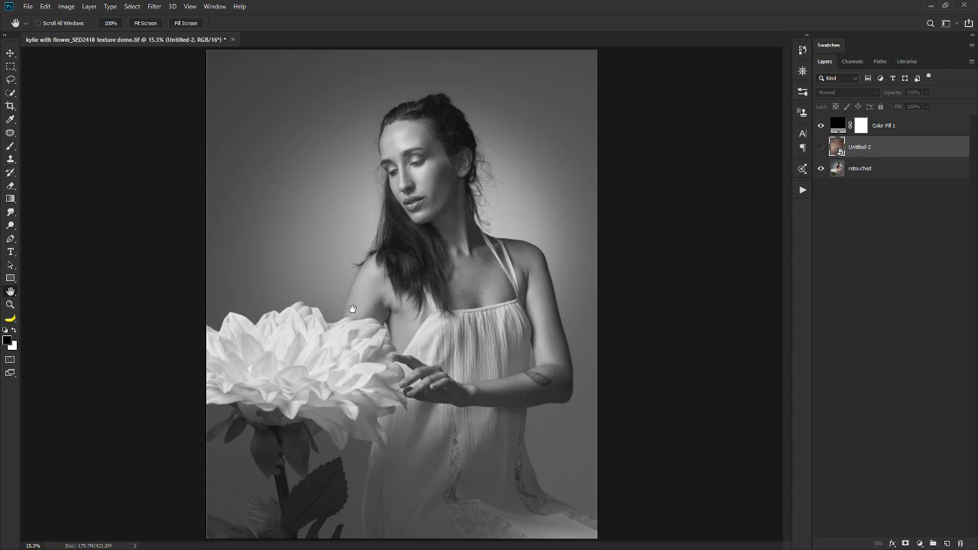
click(821, 147)
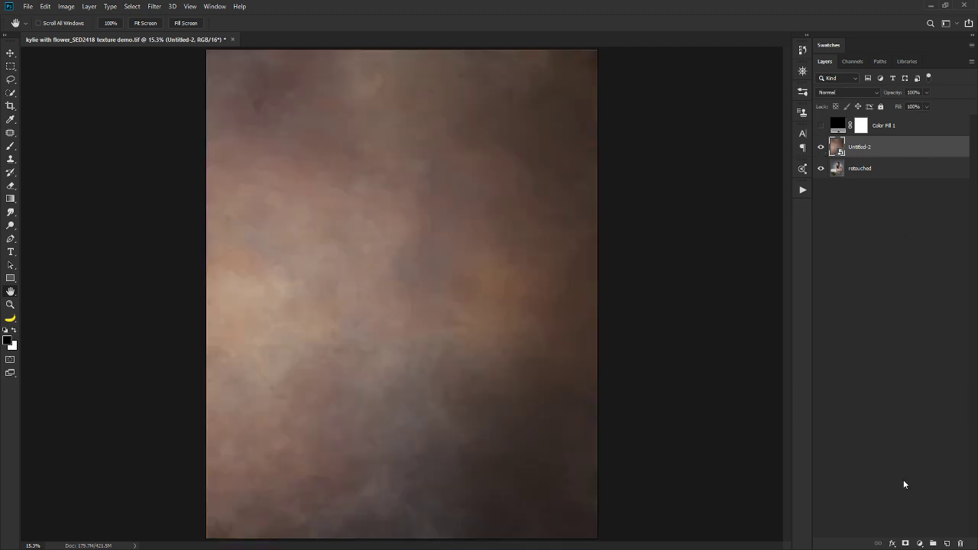
Load alpha channel 1 as a selection and use it to mask the texture layer off the woman and the flower
click(854, 61)
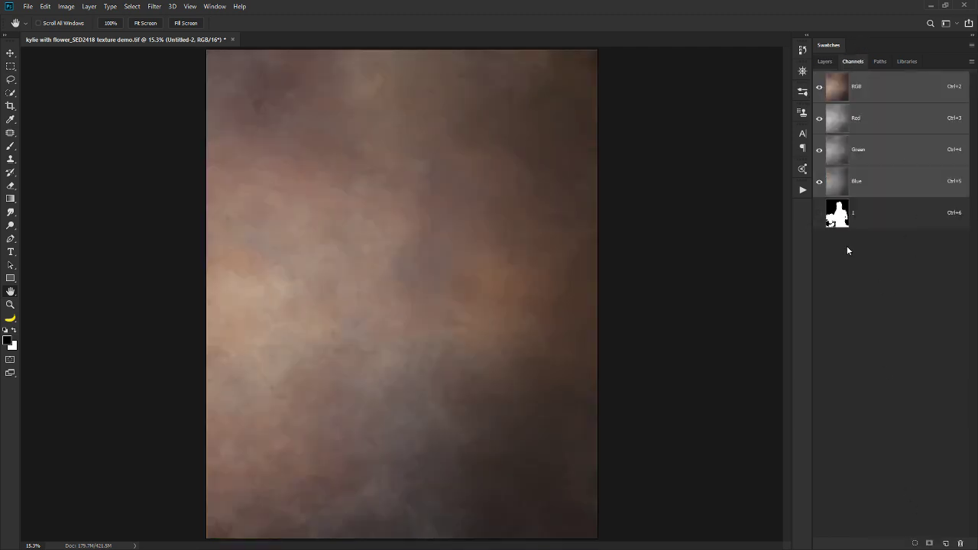
ctrl+click(841, 217)
click(824, 61)
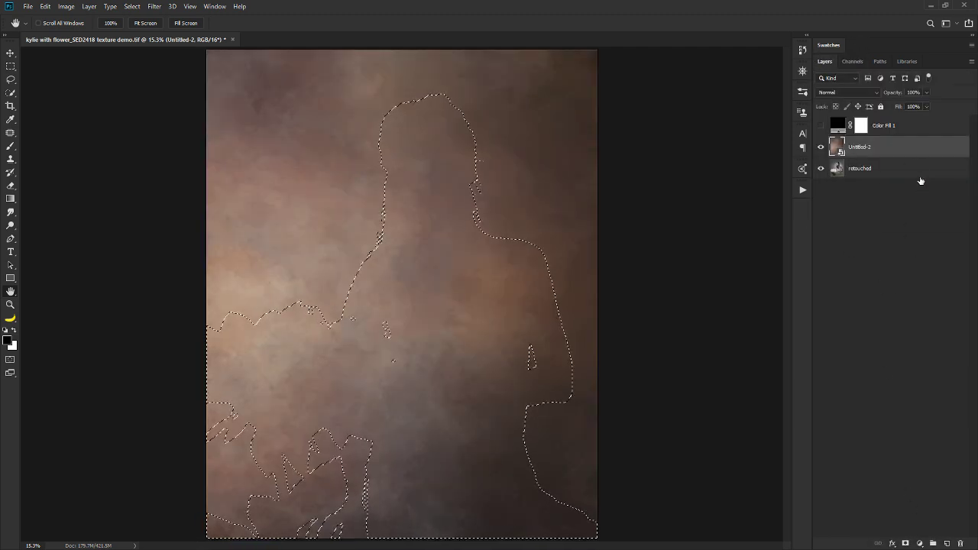
click(905, 544)
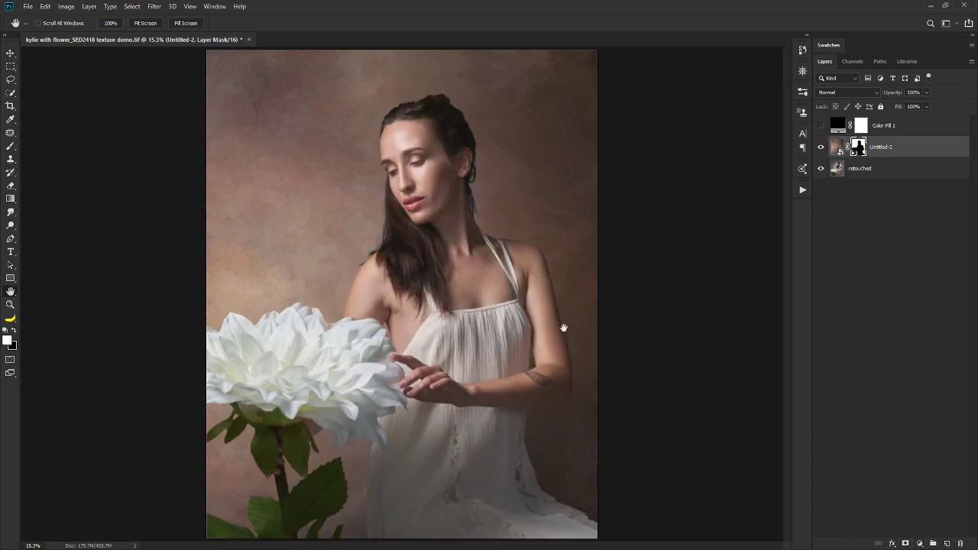
Examine the cutout edge along the bare shoulder, tattooed arm and elbow in black and white, with the texture layer hidden and shown
key(z)
drag(543, 238, 621, 281)
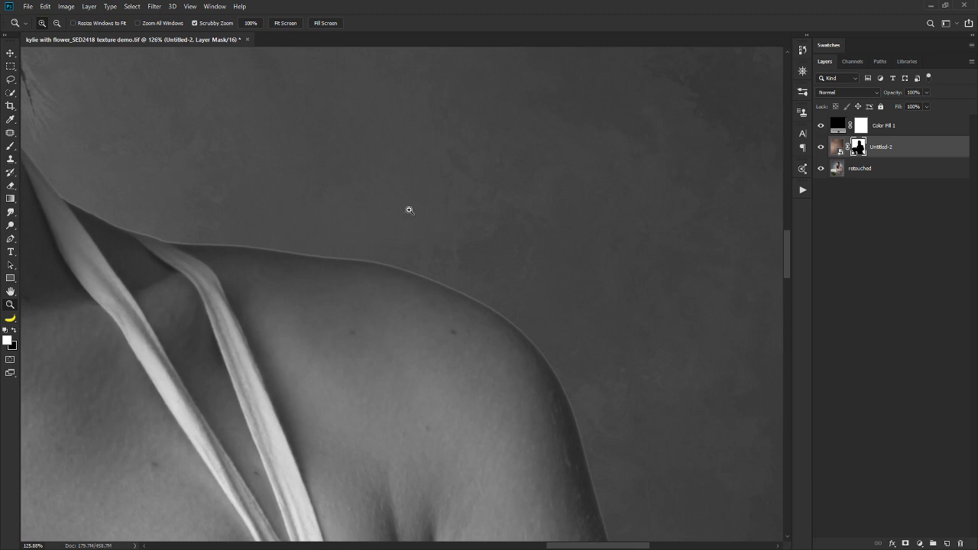
click(821, 149)
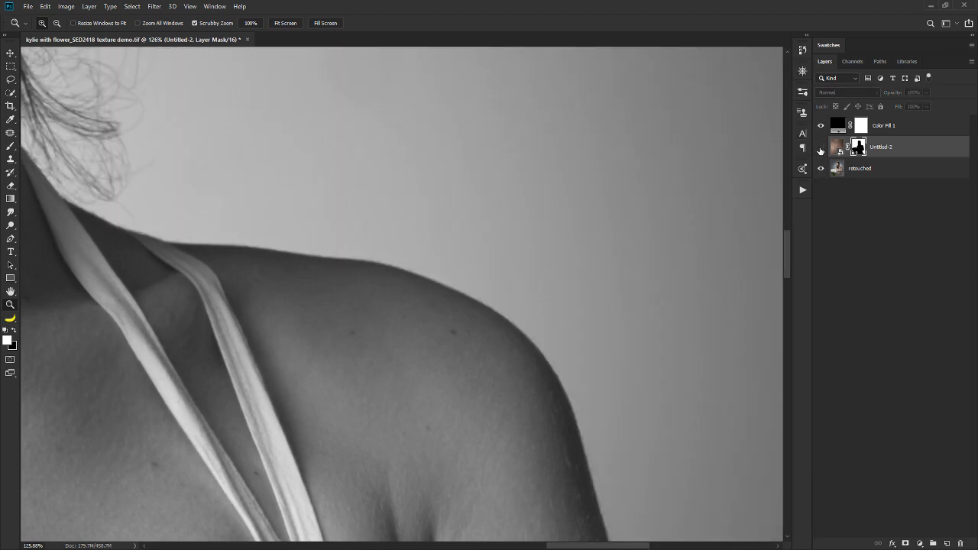
click(821, 148)
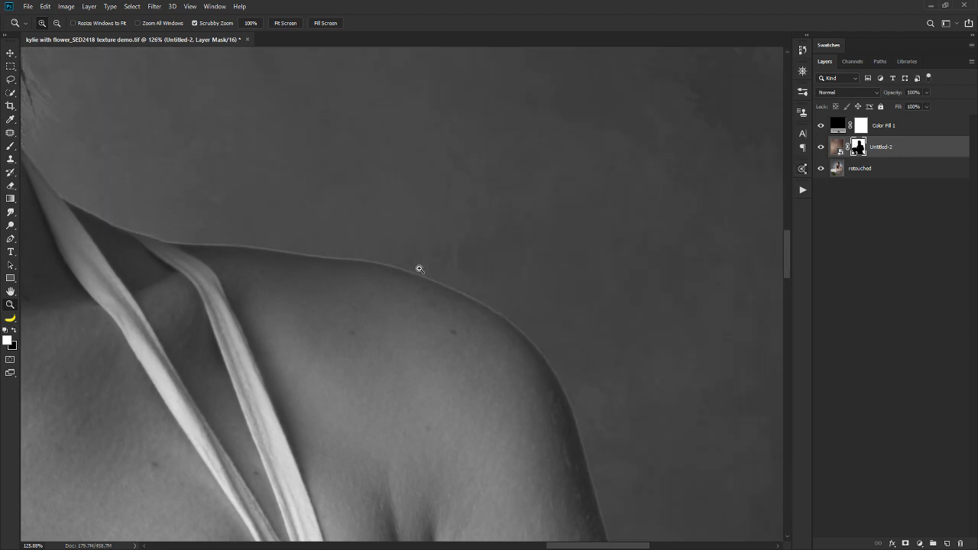
drag(785, 262, 795, 312)
drag(650, 428, 479, 63)
drag(545, 243, 513, 197)
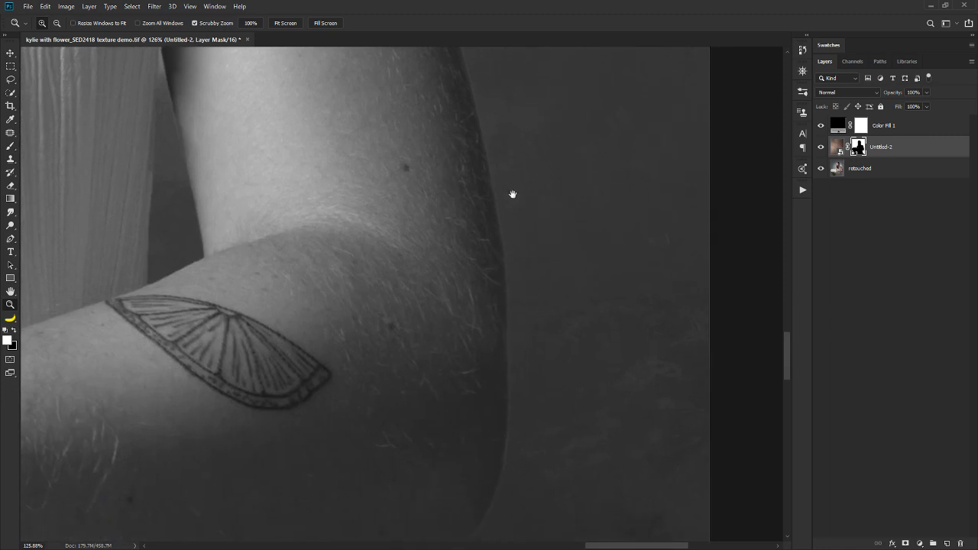
drag(511, 114, 500, 240)
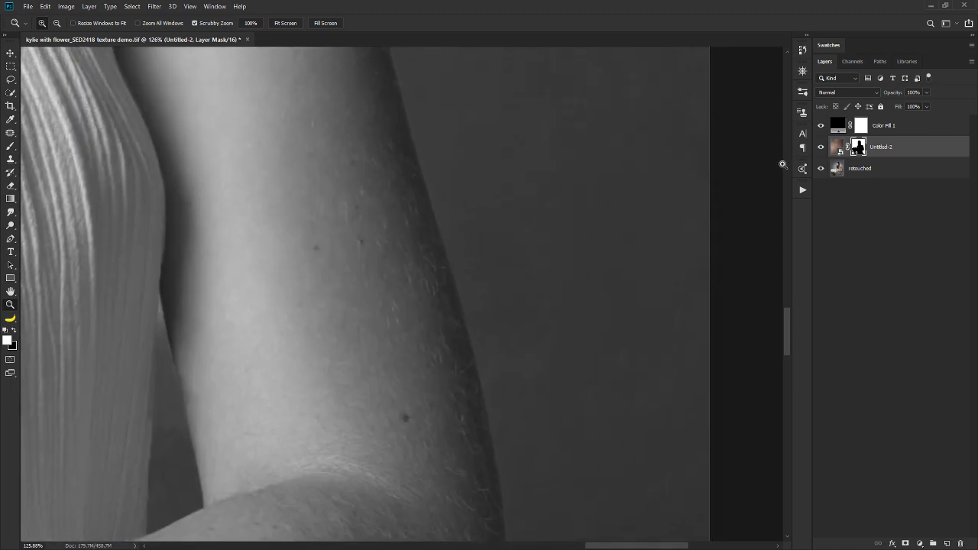
click(822, 147)
click(822, 148)
drag(510, 431, 522, 161)
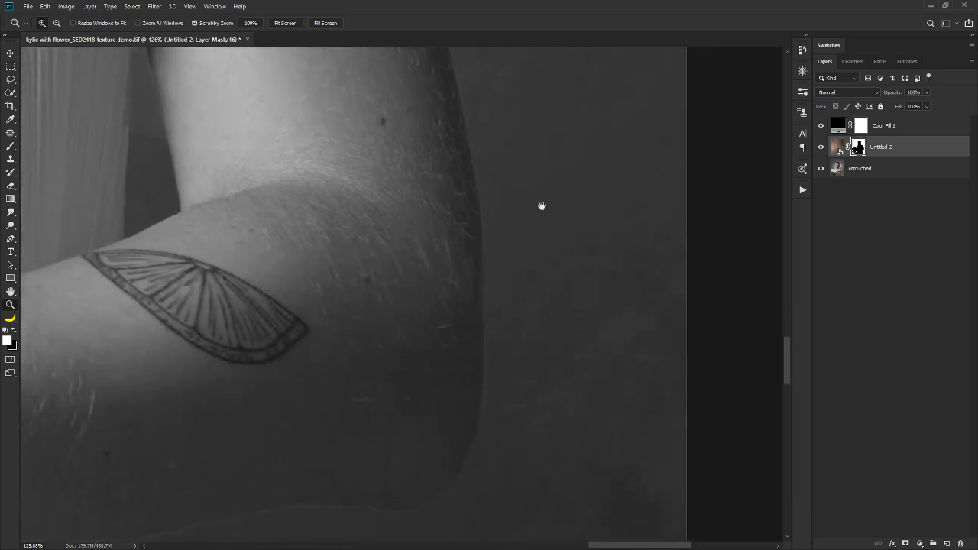
drag(589, 304, 780, 174)
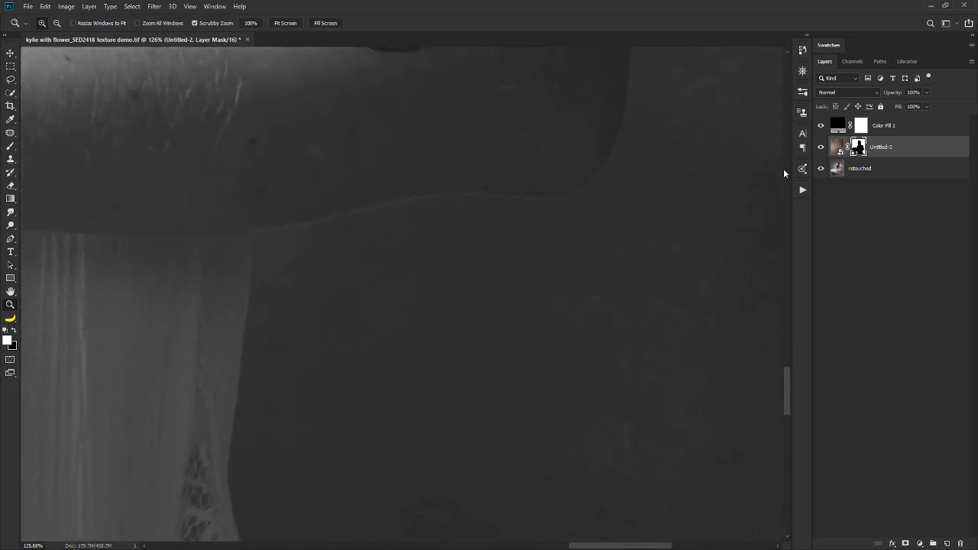
click(820, 147)
click(821, 148)
Examine the cutout edges of the lower petals and the dress beside the leaf, with and without the texture
drag(355, 269, 476, 340)
drag(478, 164, 478, 407)
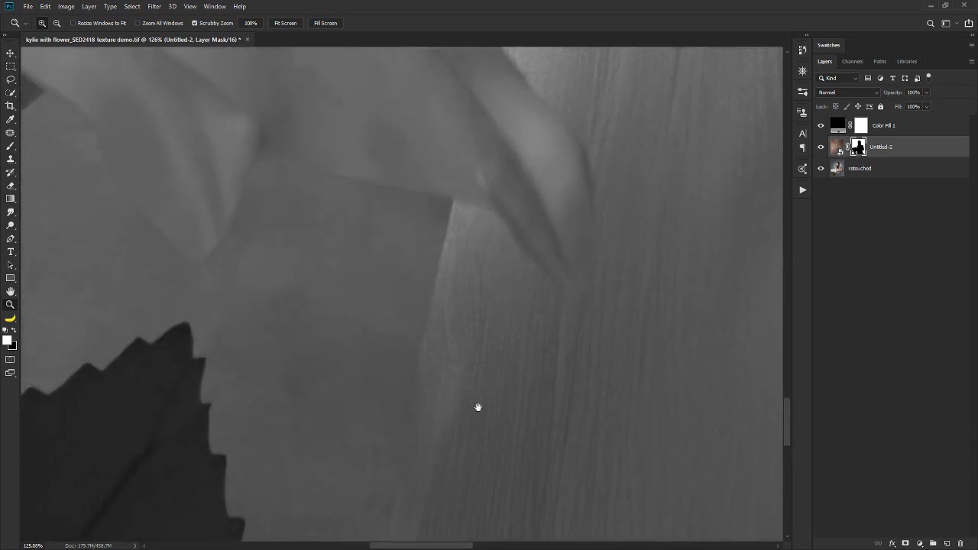
drag(500, 269, 471, 322)
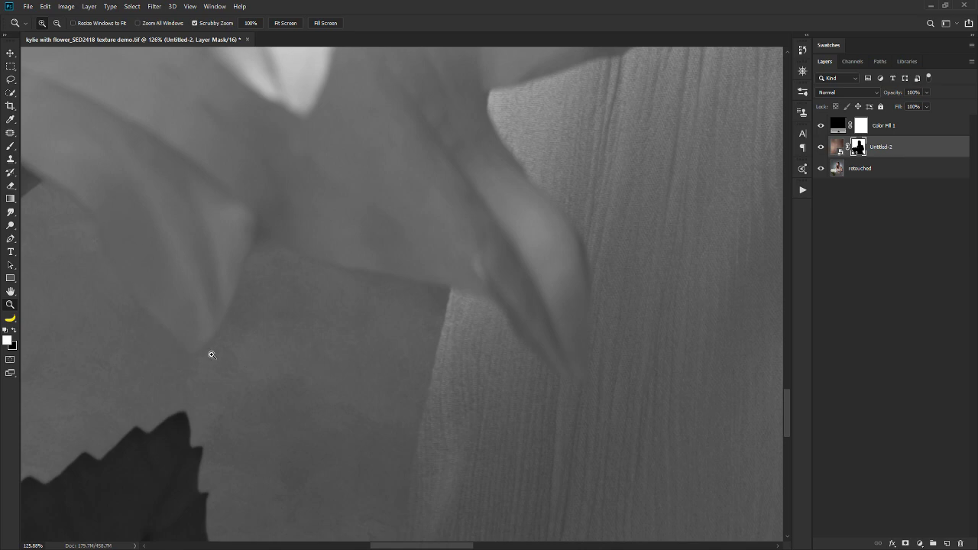
click(821, 150)
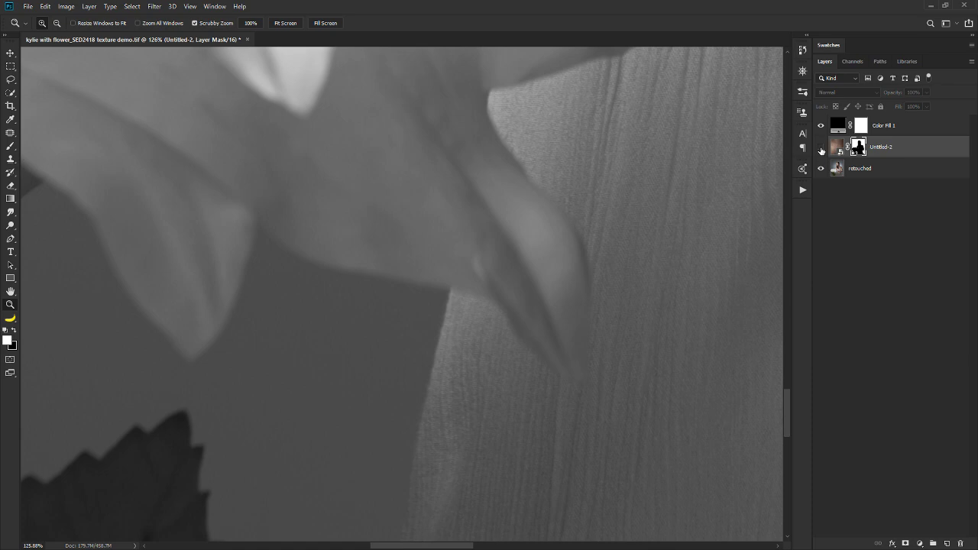
click(821, 147)
drag(480, 194, 408, 544)
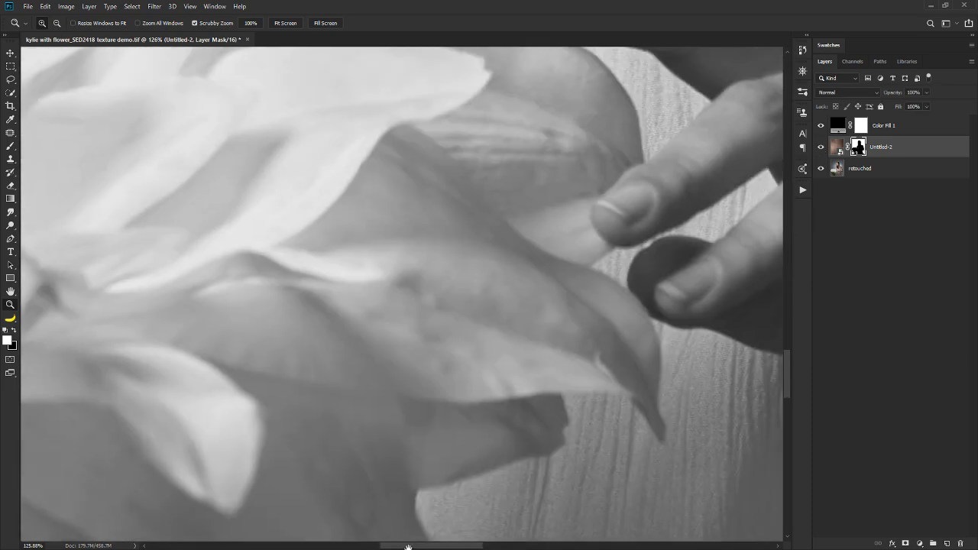
drag(505, 227, 466, 522)
drag(454, 122, 472, 373)
Examine the cutout edge of the arm behind the flower and the hair on that shoulder, with and without the texture
drag(367, 300, 497, 371)
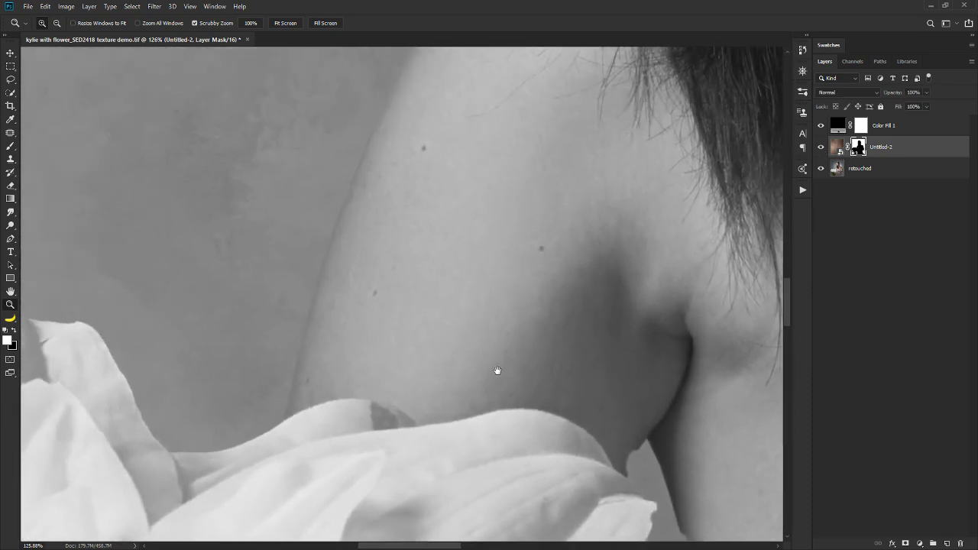
drag(451, 295, 426, 312)
drag(387, 117, 358, 403)
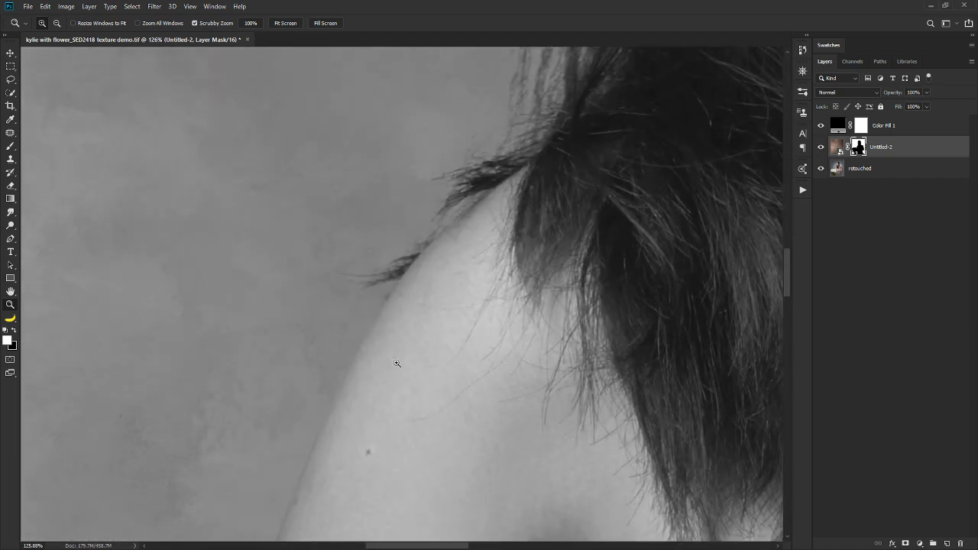
click(821, 147)
click(821, 146)
drag(471, 386, 494, 265)
drag(476, 366, 543, 180)
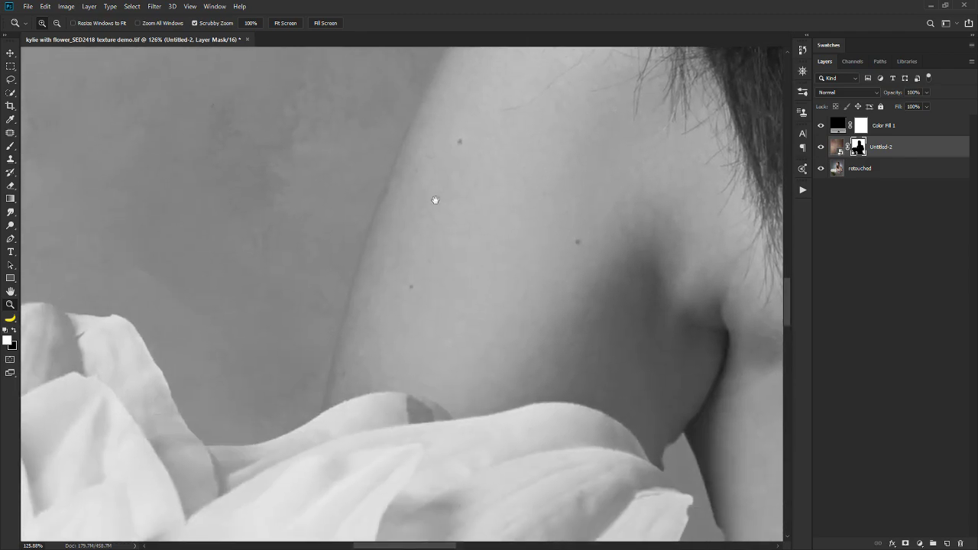
click(821, 146)
click(820, 146)
click(821, 146)
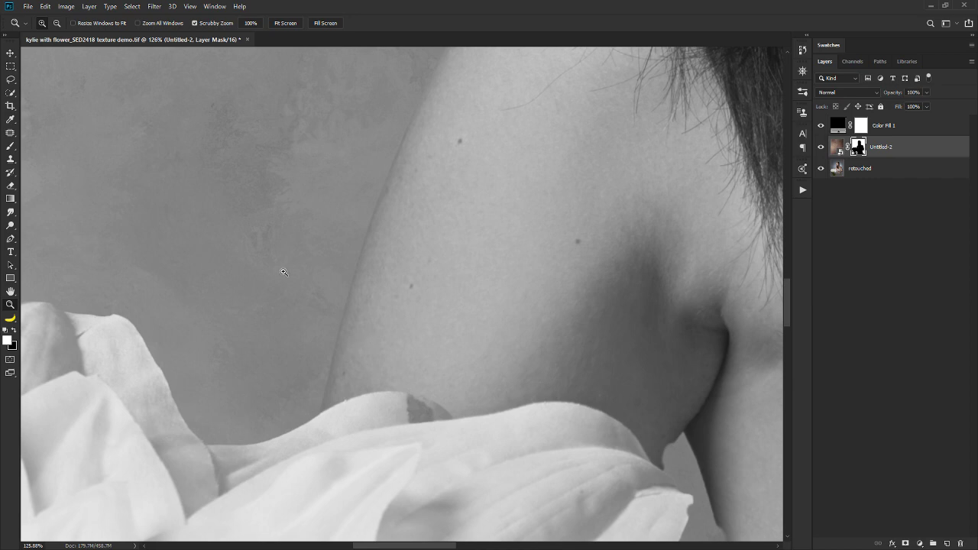
Examine the cutout around the face and hair, including the texture layer's mask displayed on its own
scroll(461, 212, down, 3)
drag(490, 174, 450, 515)
drag(552, 218, 438, 400)
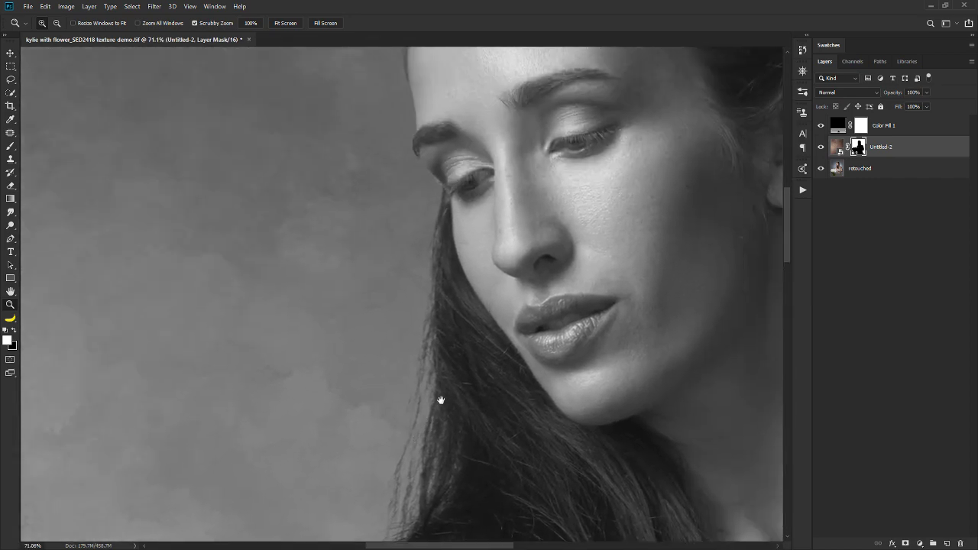
scroll(499, 316, down, 2)
drag(547, 237, 400, 457)
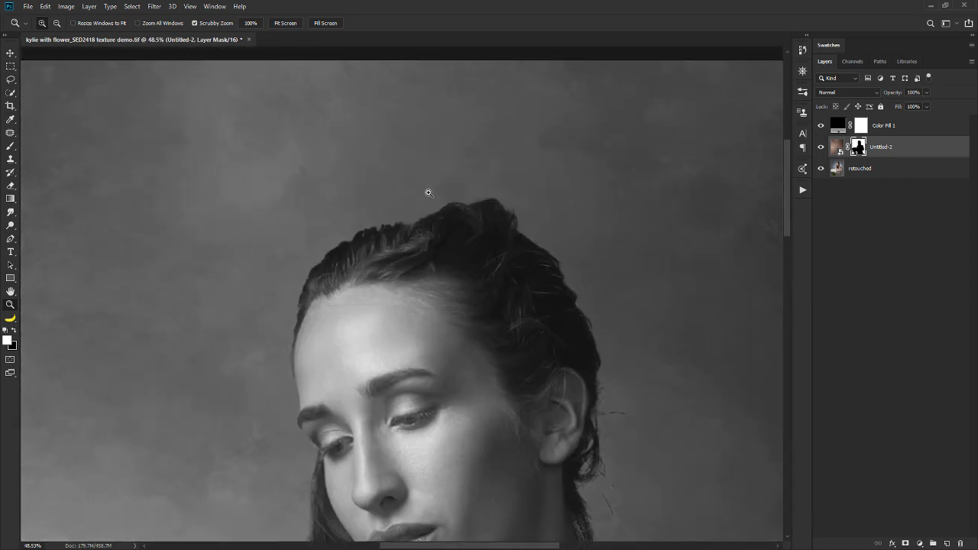
scroll(395, 233, up, 3)
scroll(395, 232, up, 3)
drag(349, 357, 201, 343)
drag(548, 343, 280, 154)
scroll(536, 280, down, 6)
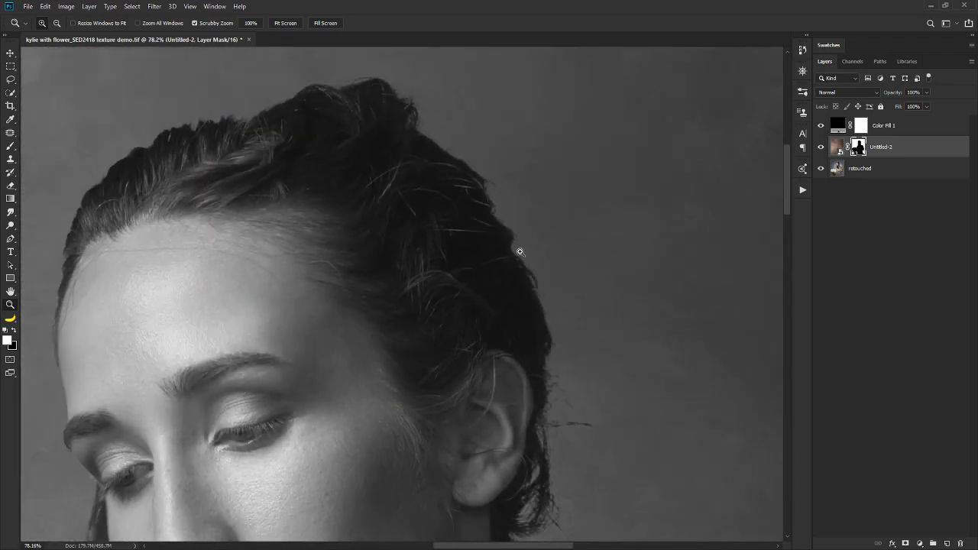
scroll(541, 274, up, 5)
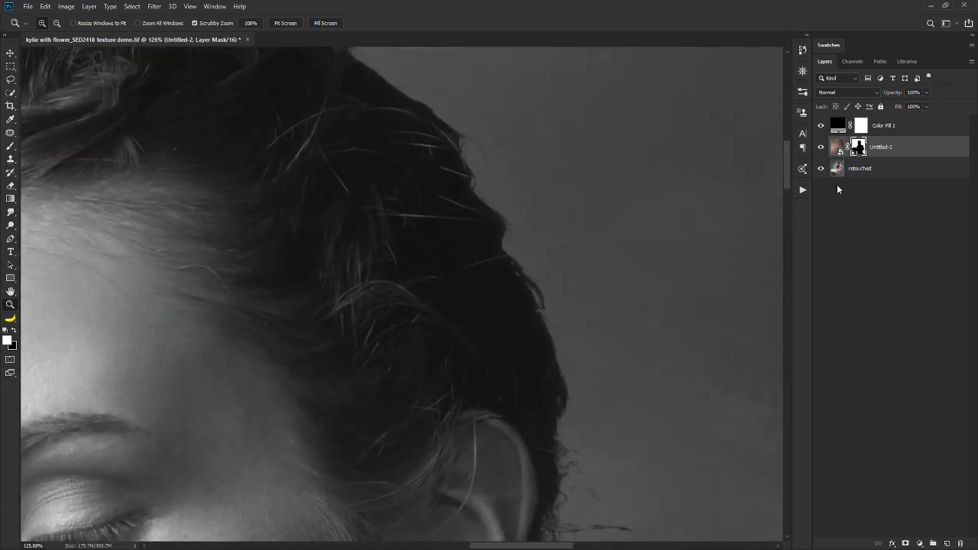
alt+click(857, 149)
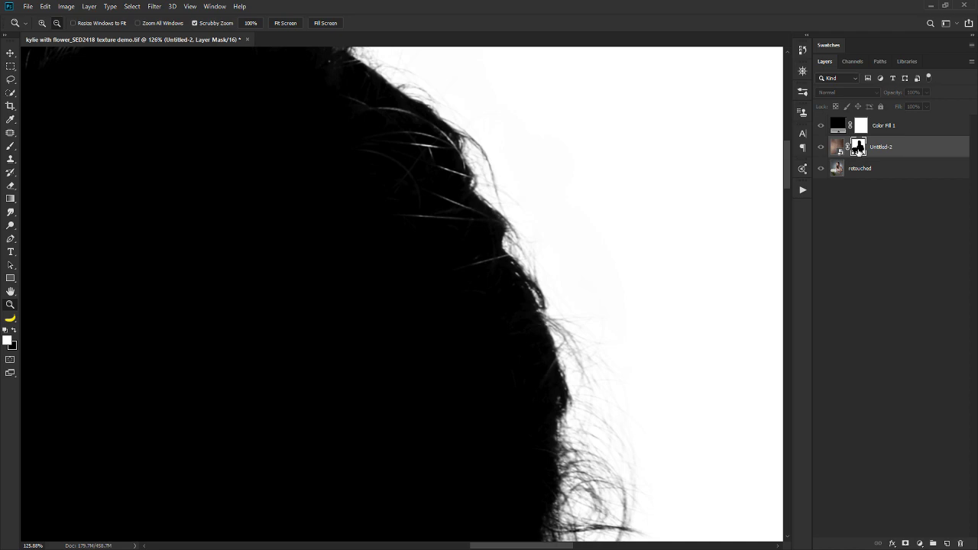
alt+click(858, 151)
drag(486, 271, 428, 269)
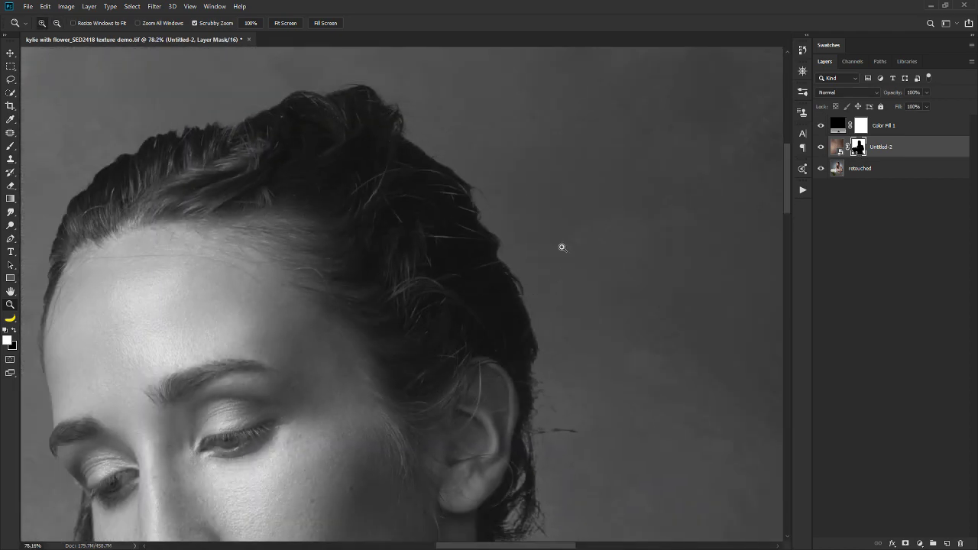
Examine the cutout edge from the back of the hair down the neck to the strapped shoulder in black and white
drag(541, 439, 510, 306)
drag(521, 359, 538, 116)
drag(584, 249, 413, 382)
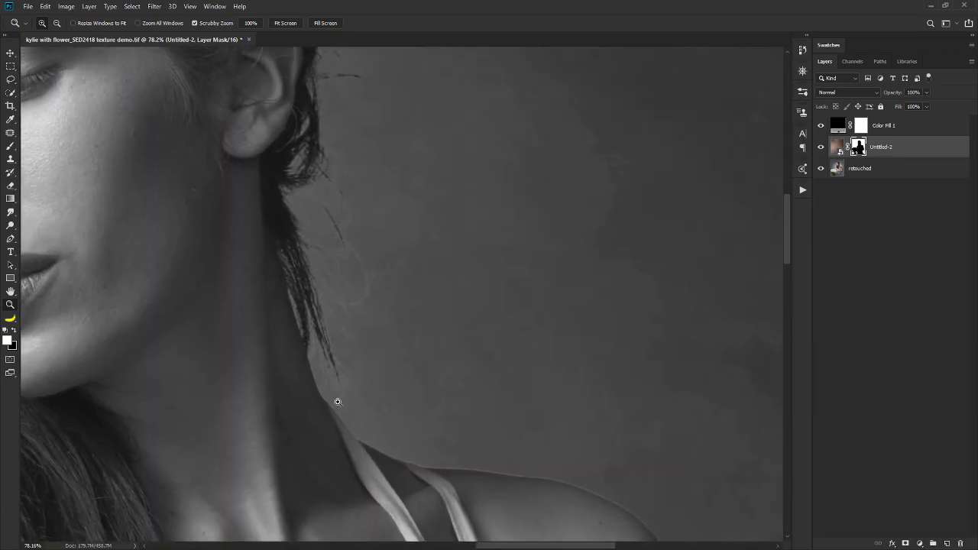
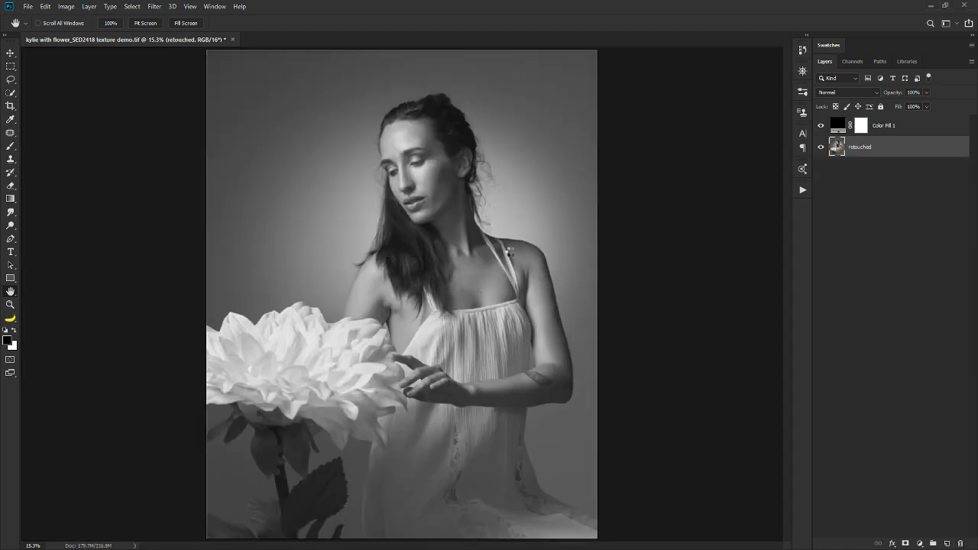
Place the Untitled-1 texture between the retouched and Color Fill 1 layers and stretch it to cover the whole canvas
drag(600, 153, 467, 334)
drag(459, 299, 403, 252)
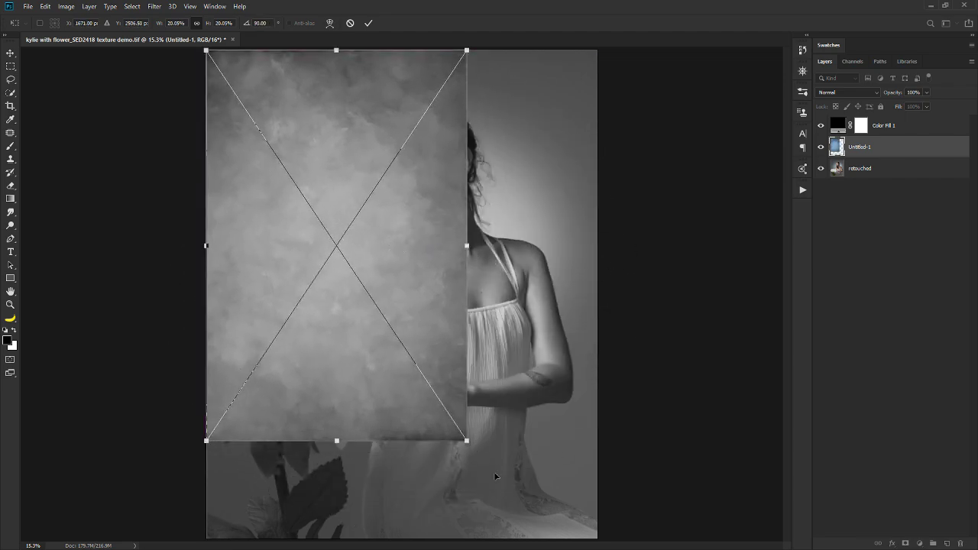
drag(467, 440, 647, 547)
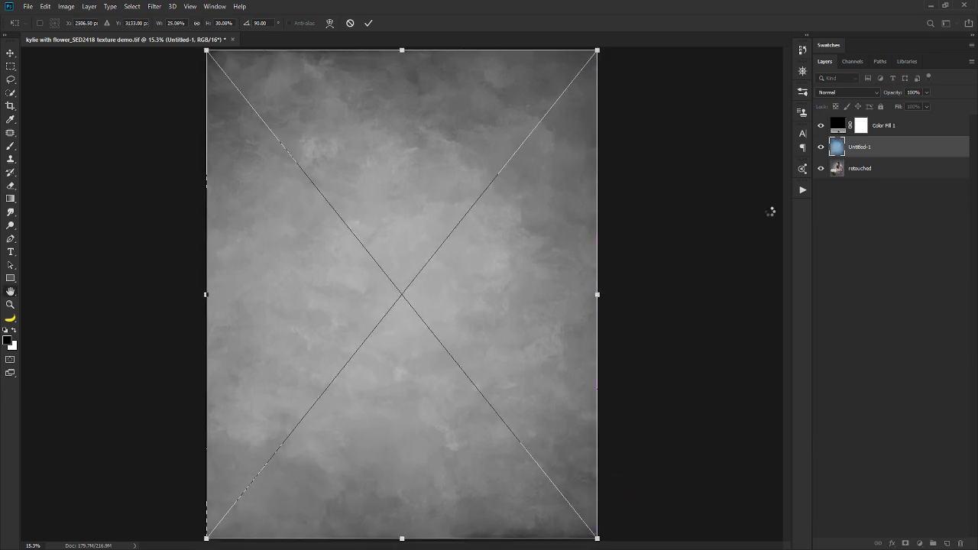
key(Return)
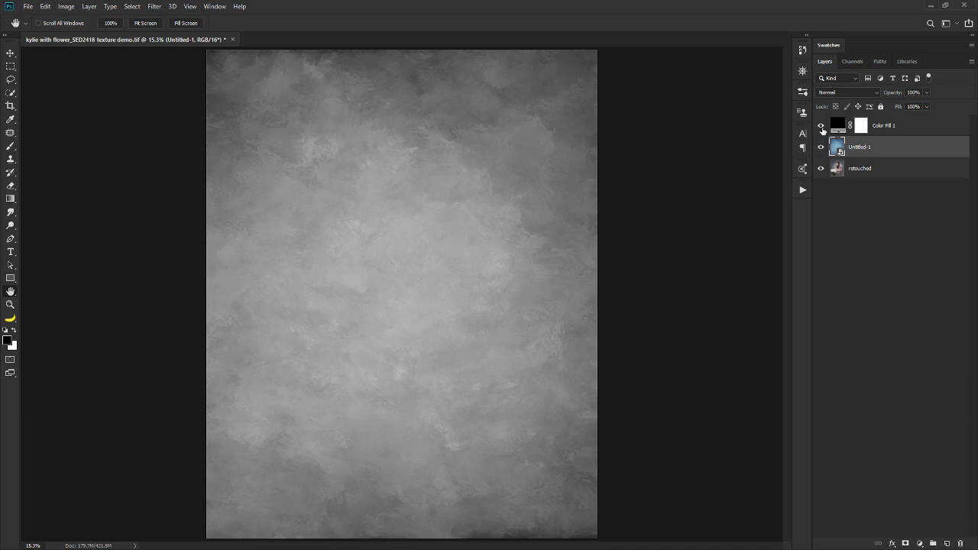
Compare the portrait's backdrop with the Untitled-1 texture in colour and in black and white by switching both upper layers' visibility
click(820, 125)
click(821, 149)
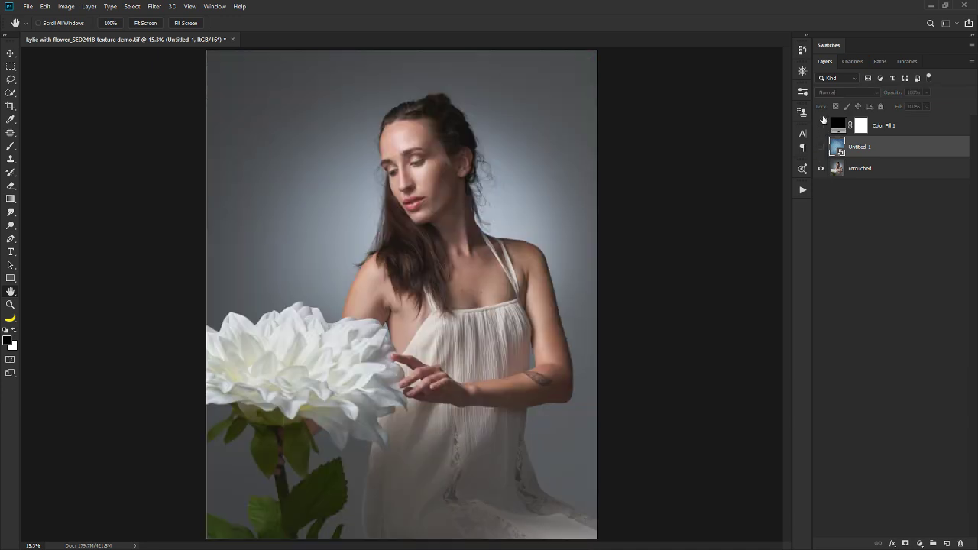
click(820, 126)
click(821, 148)
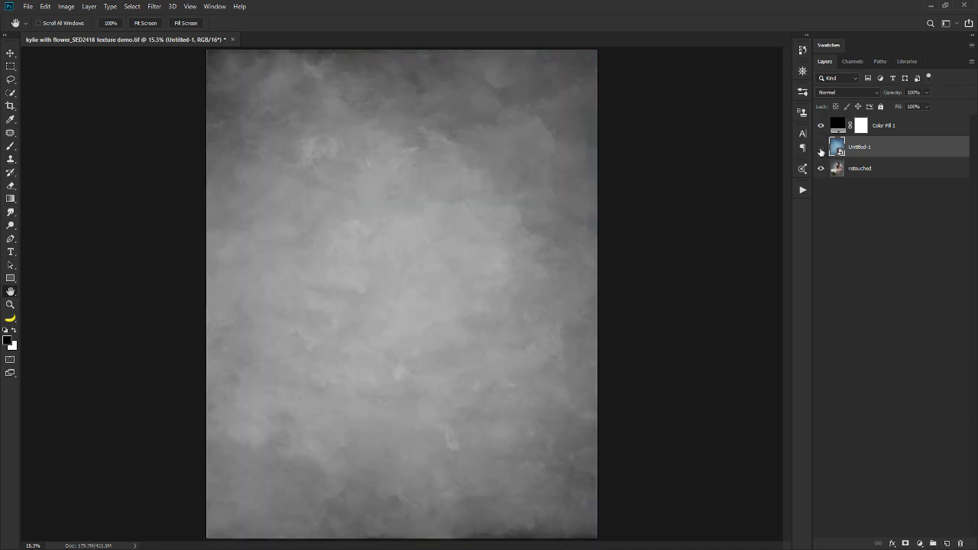
click(821, 151)
click(822, 151)
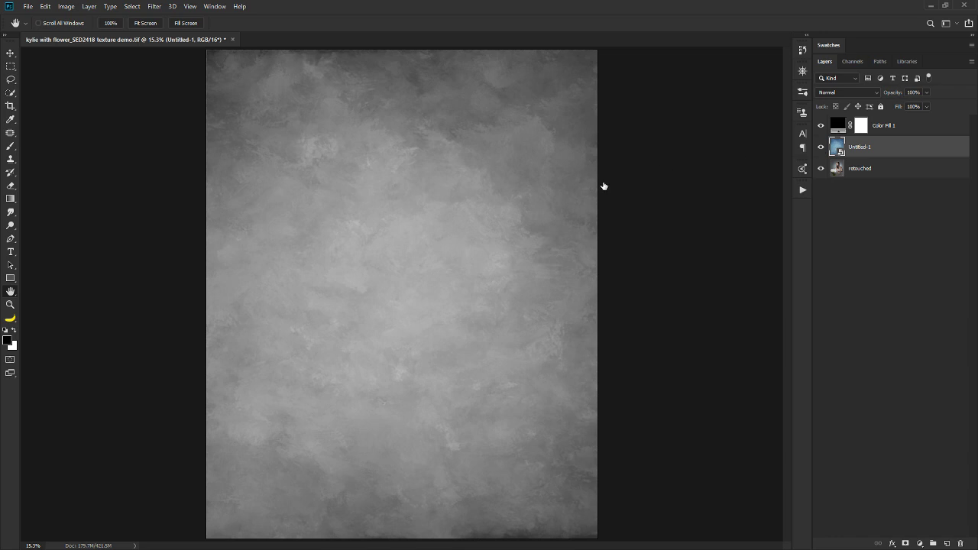
click(820, 148)
click(821, 148)
click(821, 148)
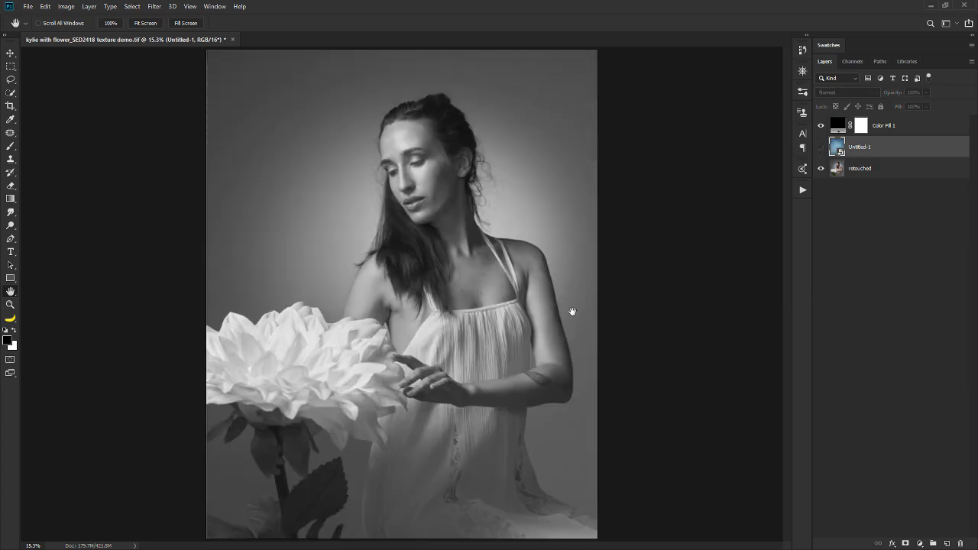
Show the Untitled-1 texture and mask it to hide the subject area, using the selection from saved alpha channel 1
scroll(559, 222, up, 2)
scroll(560, 221, up, 5)
click(821, 148)
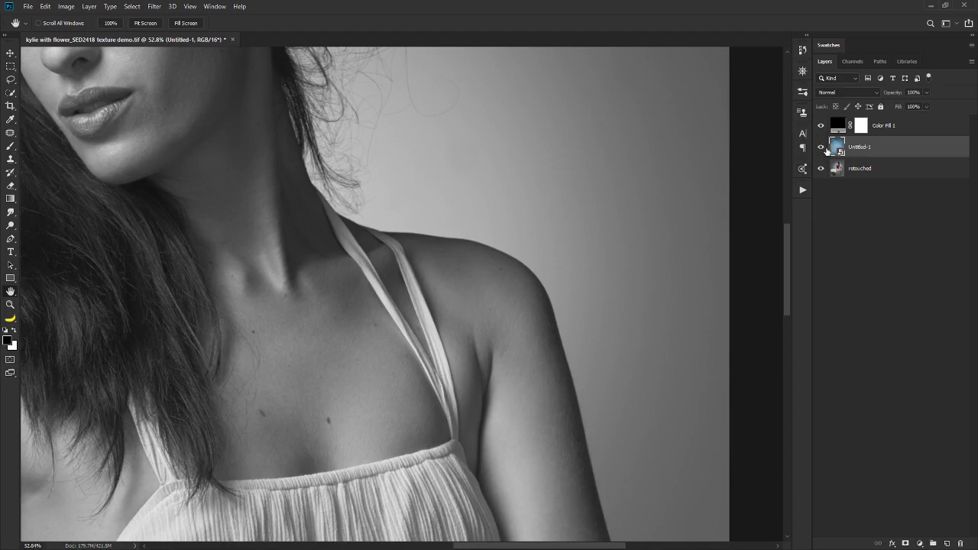
key(z)
scroll(484, 287, up, 2)
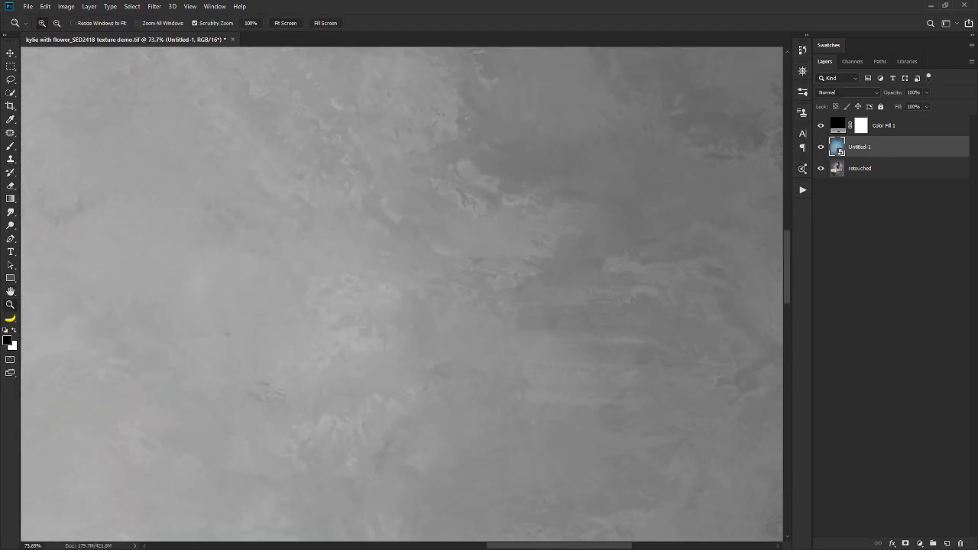
click(851, 61)
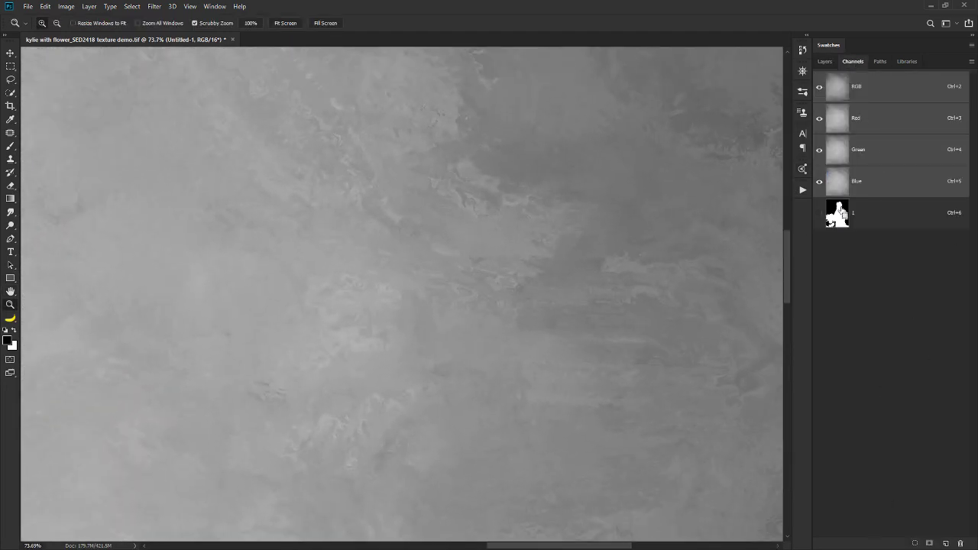
ctrl+click(844, 214)
click(825, 62)
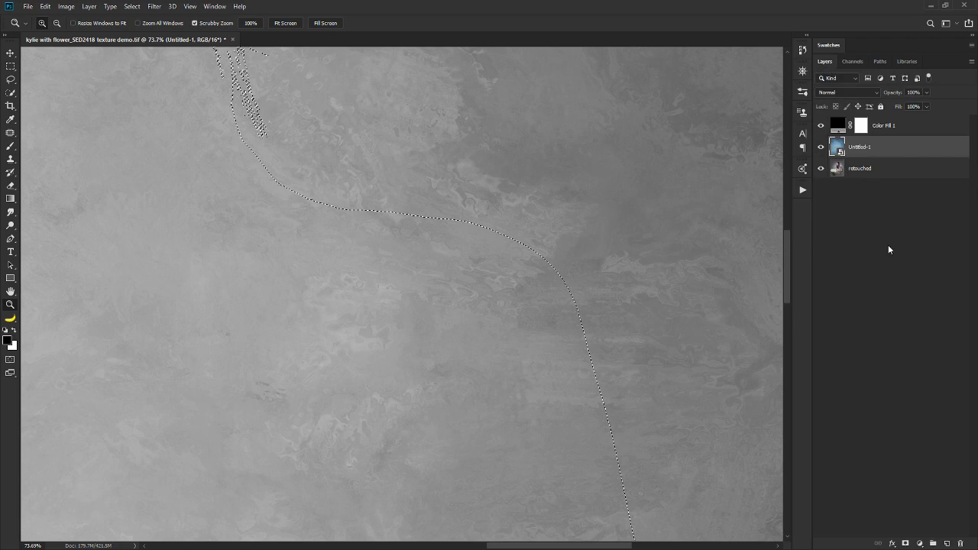
alt+click(906, 544)
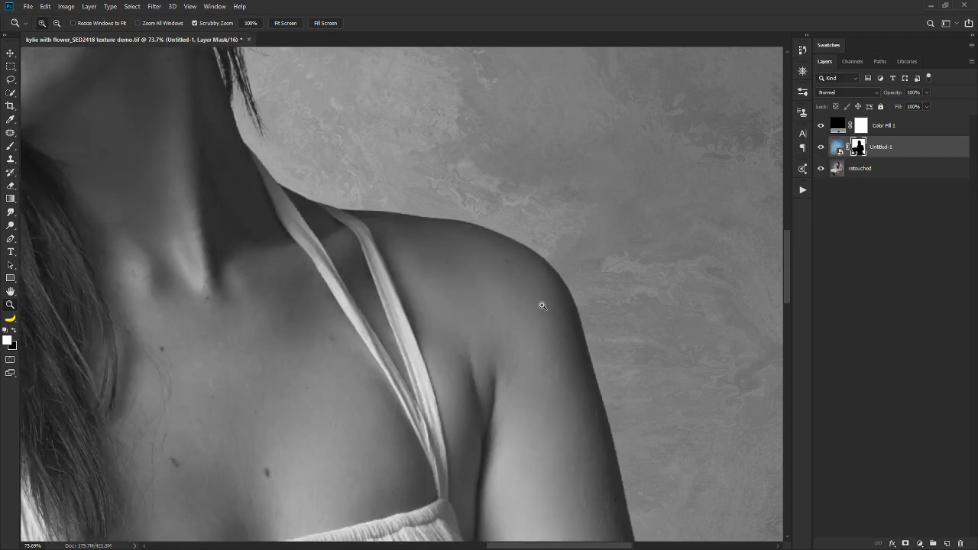
Examine the Untitled-1 cutout edges along the upper arm, tattooed elbow, dress and forearm in black and white
drag(520, 386, 446, 233)
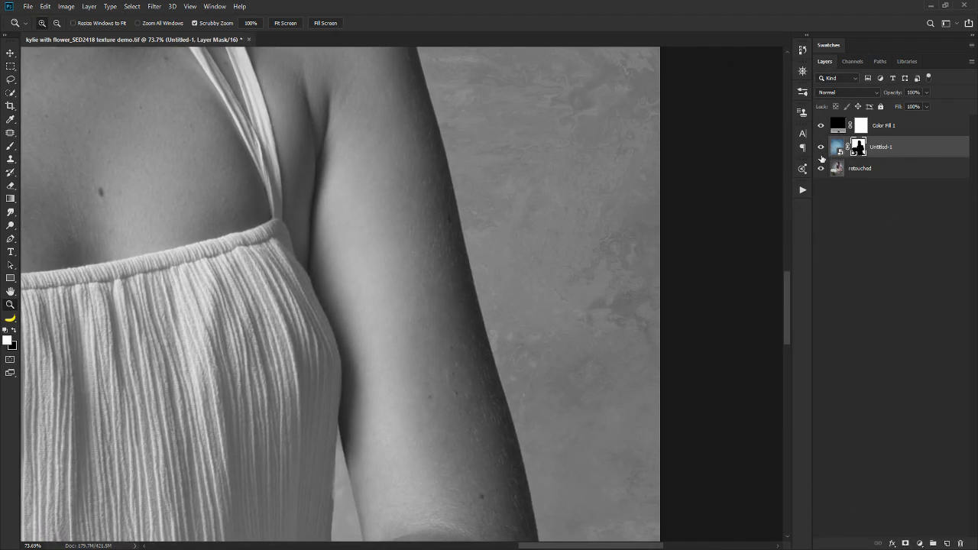
drag(531, 482, 568, 186)
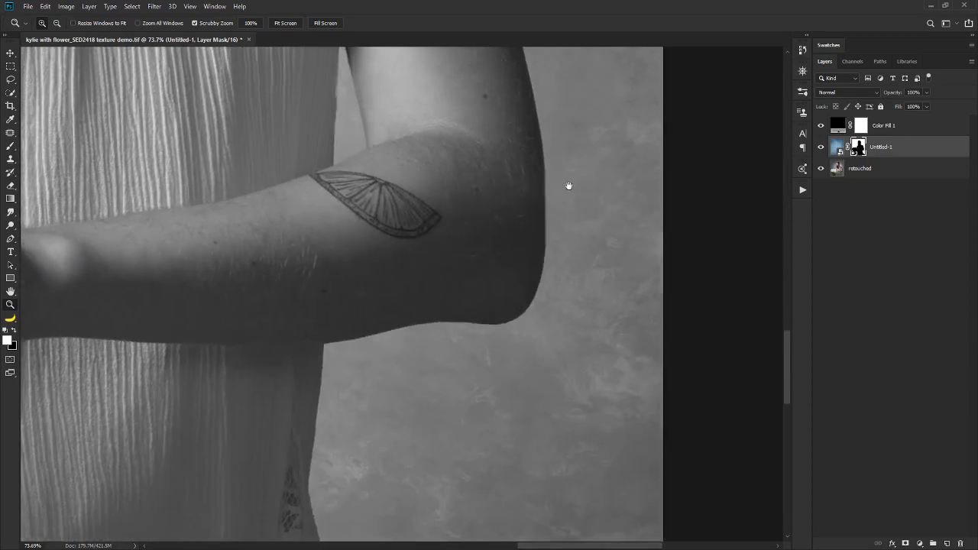
scroll(346, 415, up, 3)
drag(346, 415, 425, 195)
drag(449, 428, 450, 151)
drag(525, 419, 433, 181)
drag(553, 369, 650, 496)
drag(475, 301, 769, 437)
drag(615, 272, 500, 402)
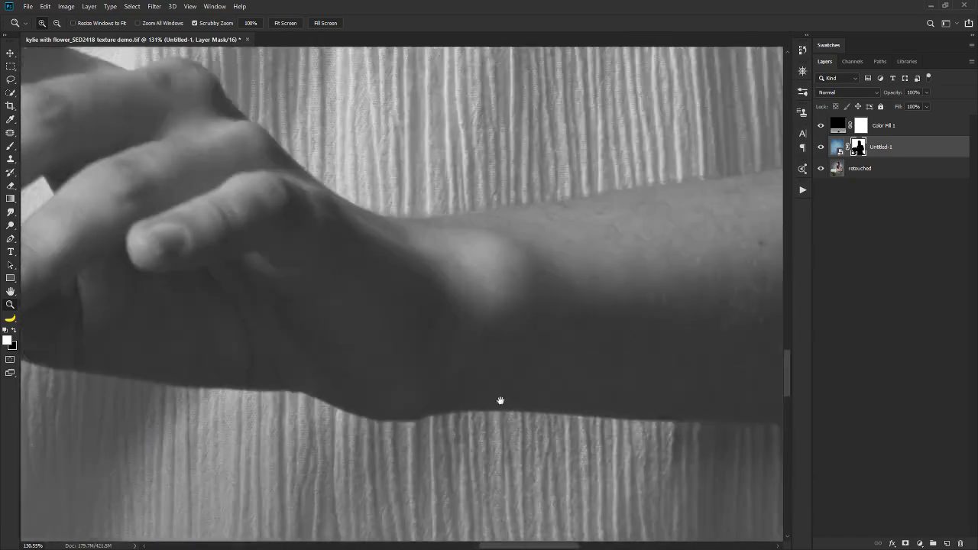
Examine the cutout edge of the arm behind the flower, and view the whole image fitted to the window
drag(535, 168, 403, 399)
drag(388, 105, 538, 533)
drag(251, 273, 450, 384)
drag(228, 368, 482, 171)
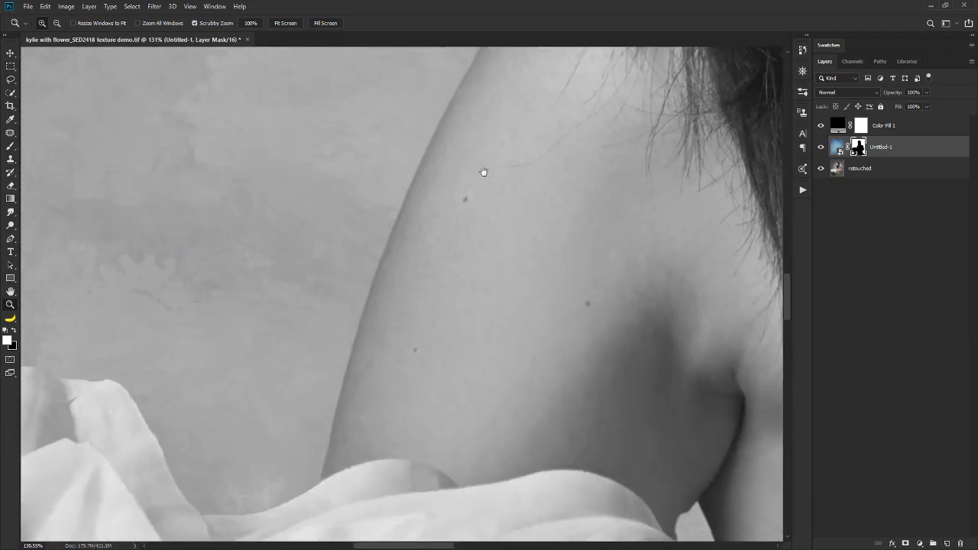
drag(380, 450, 440, 504)
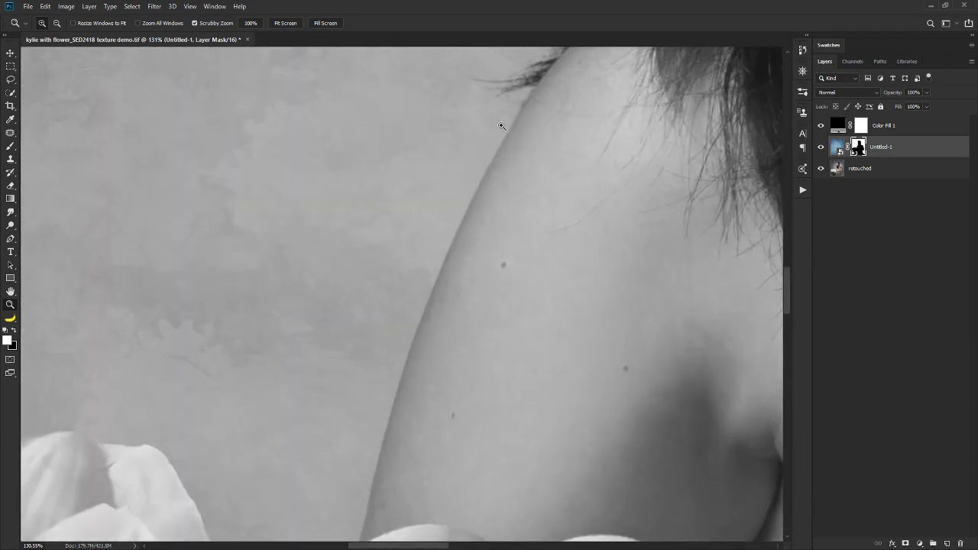
scroll(617, 340, down, 12)
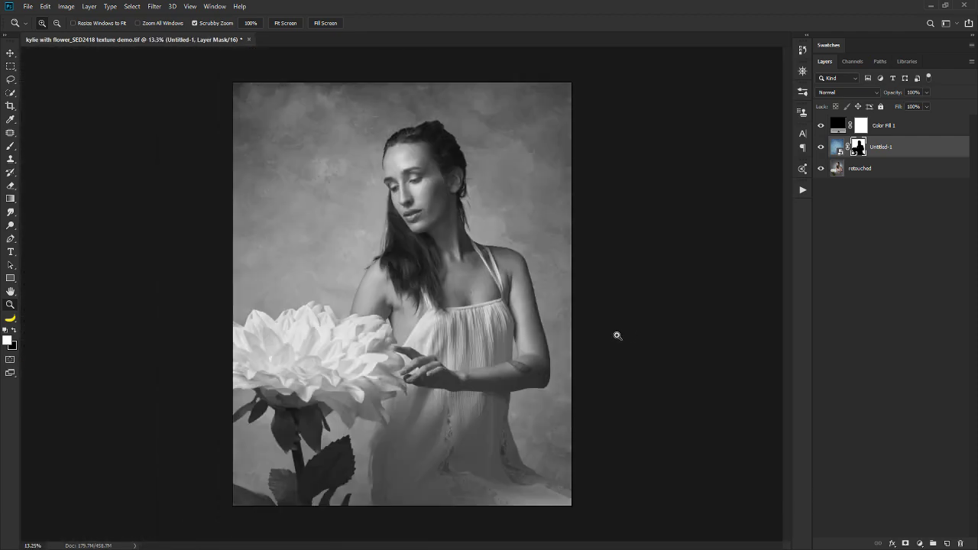
double_click(13, 293)
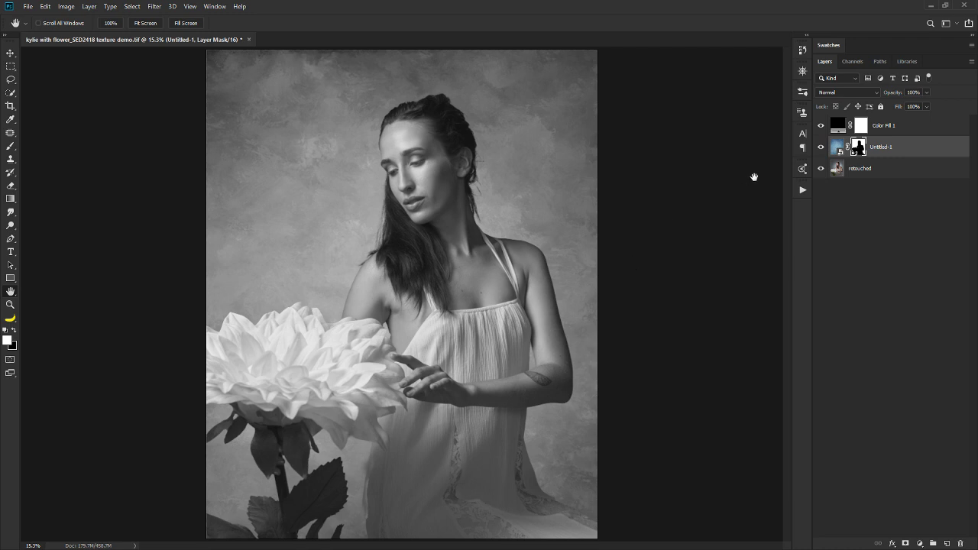
Delete the Color Fill 1 check layer and inspect the face and hair against the texture in colour
click(910, 124)
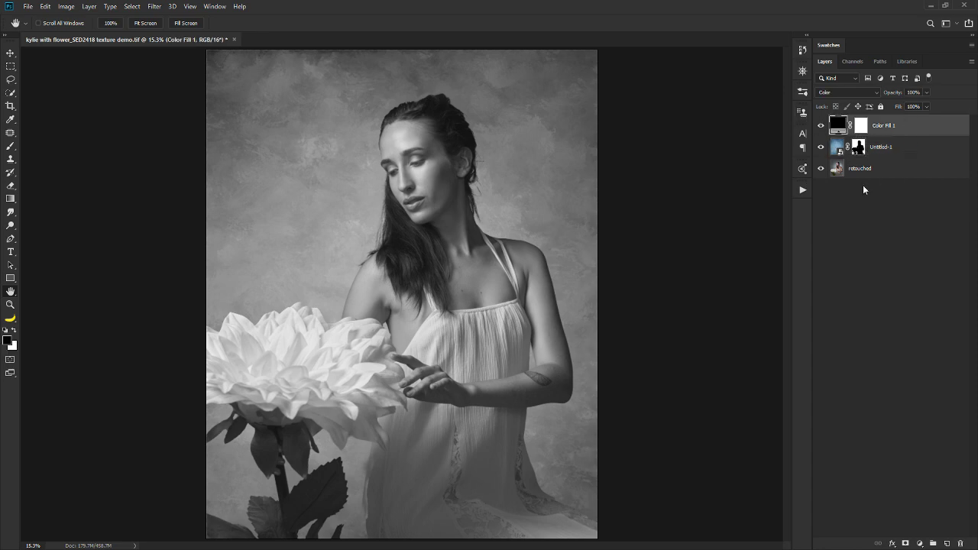
key(Delete)
scroll(470, 158, up, 5)
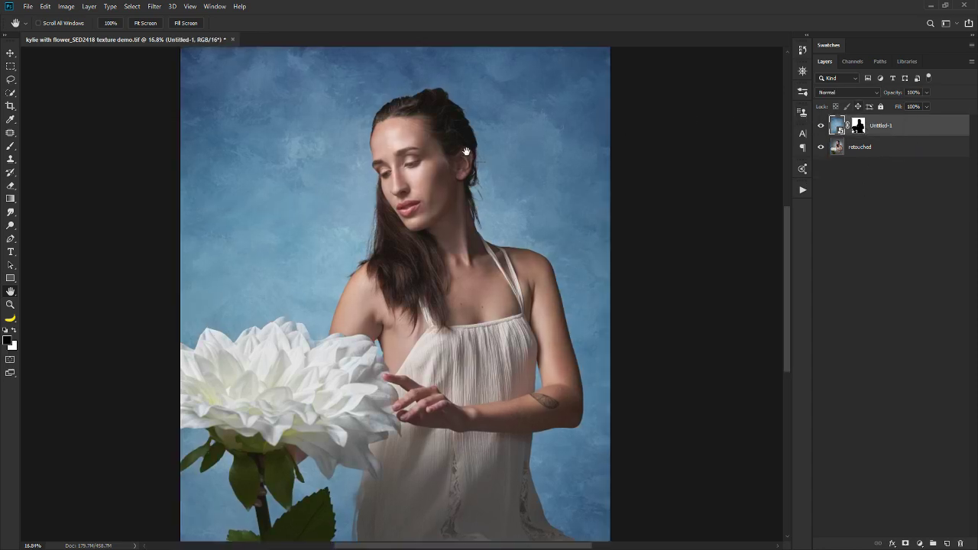
drag(463, 158, 569, 295)
scroll(546, 350, up, 2)
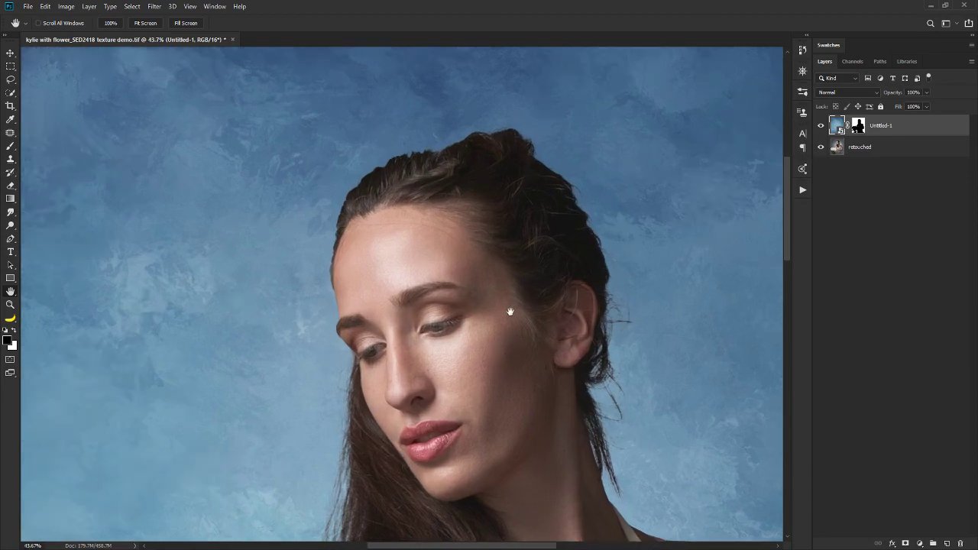
scroll(524, 392, down, 3)
key(ctrl+0)
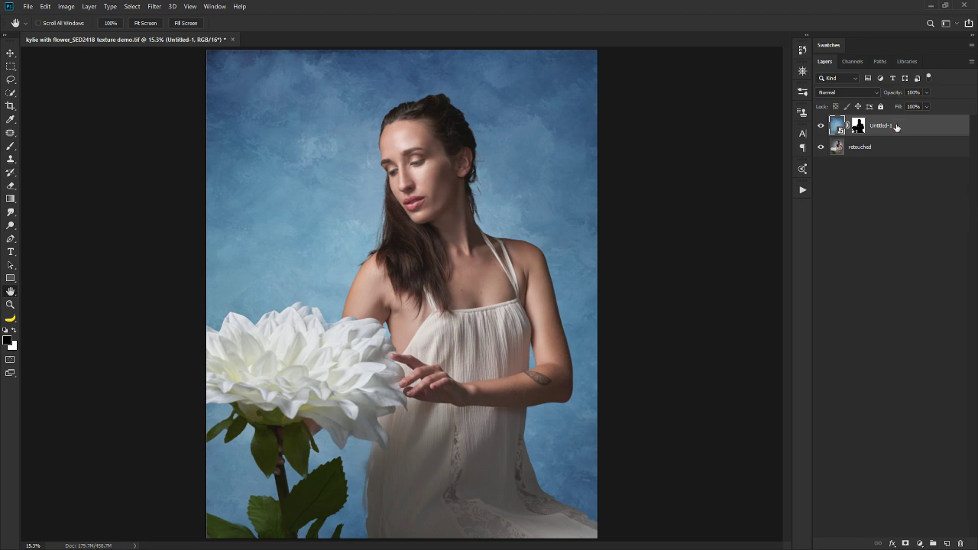
Add a Hue/Saturation adjustment layer above Untitled-1 and clip it to the texture
click(919, 544)
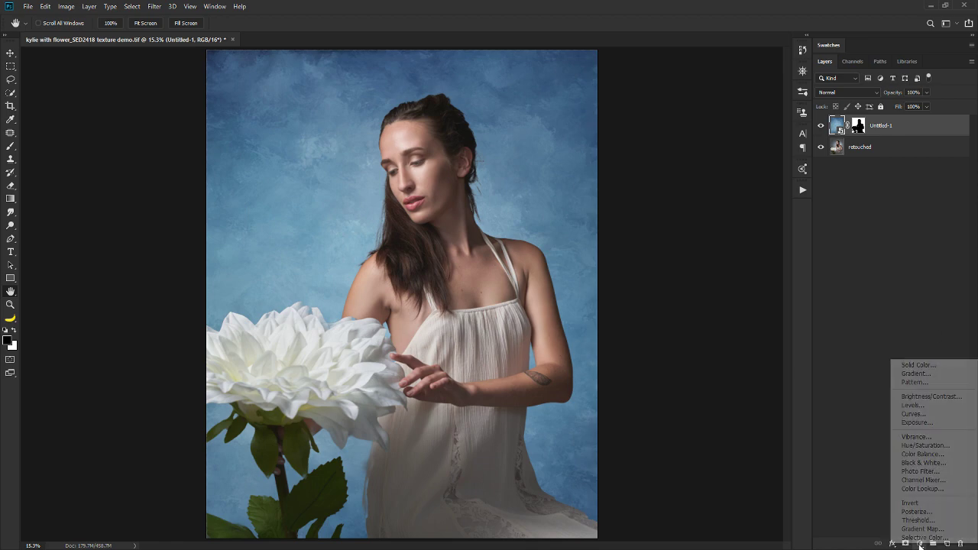
click(945, 446)
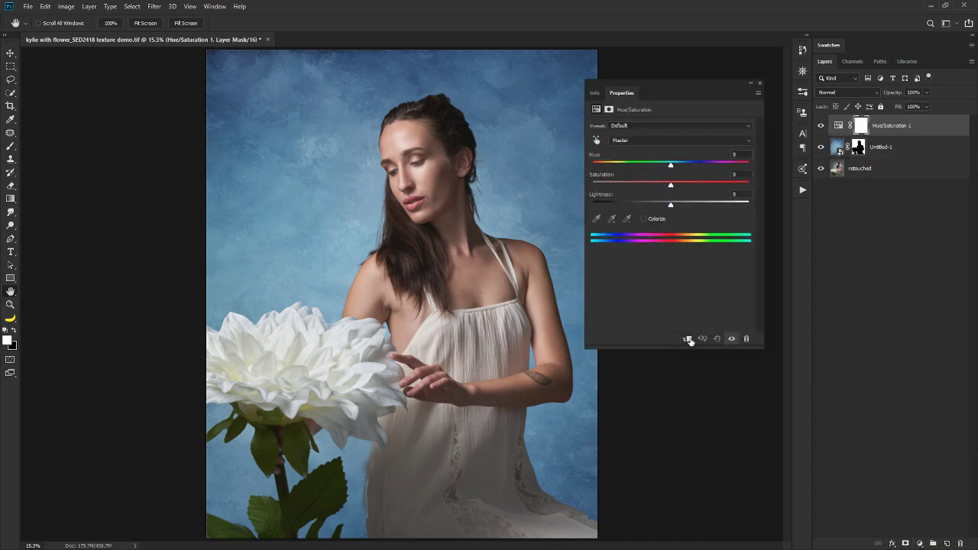
alt+click(906, 135)
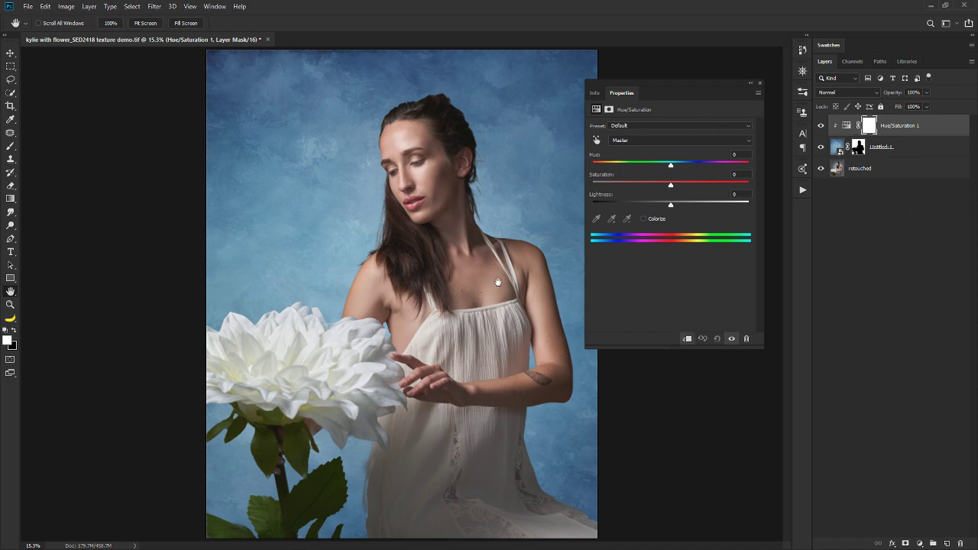
Try darkening the texture with the Hue/Saturation lightness, and reset the adjustment's lightness
drag(700, 83, 714, 62)
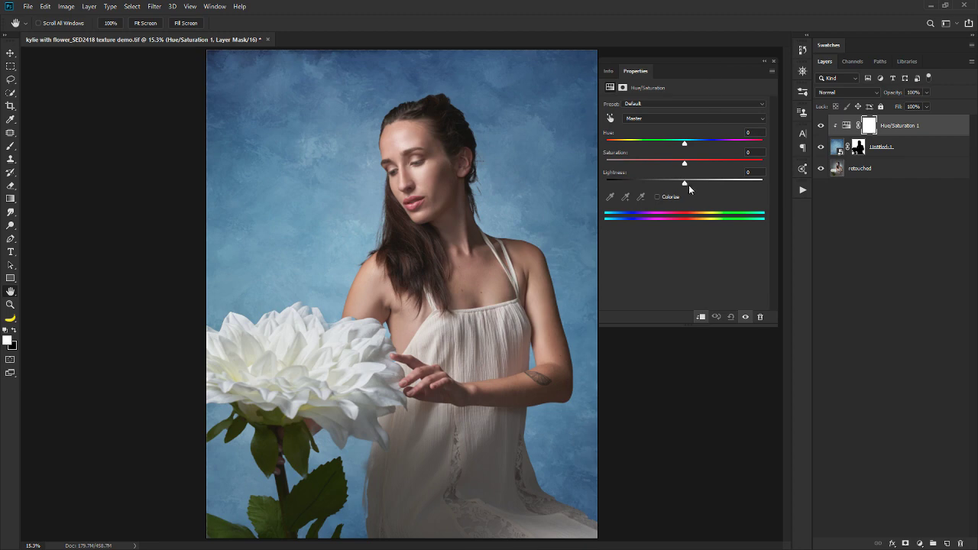
drag(689, 185, 620, 191)
double_click(618, 176)
Try the Soft Light blend mode on the Untitled-1 texture layer and inspect the loose hairs around the face
click(919, 147)
click(872, 93)
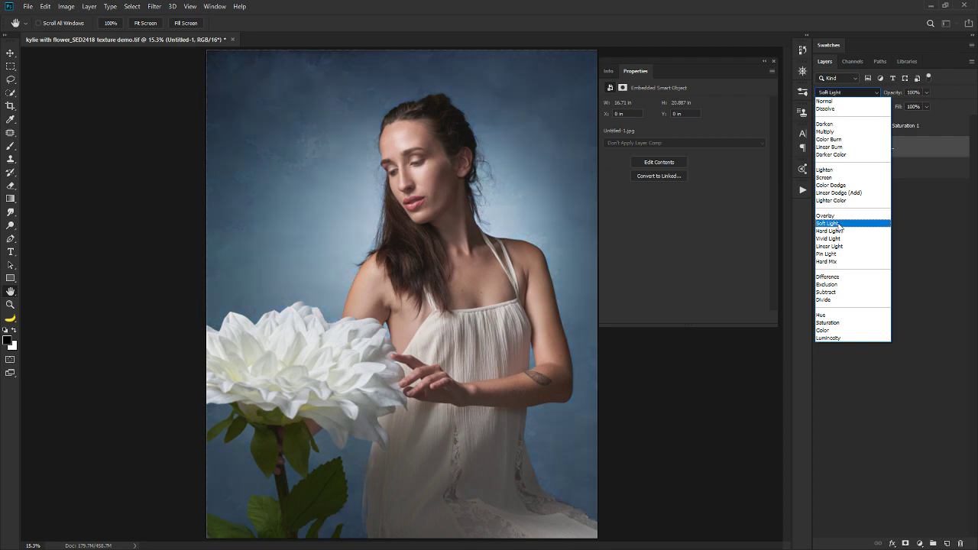
click(839, 225)
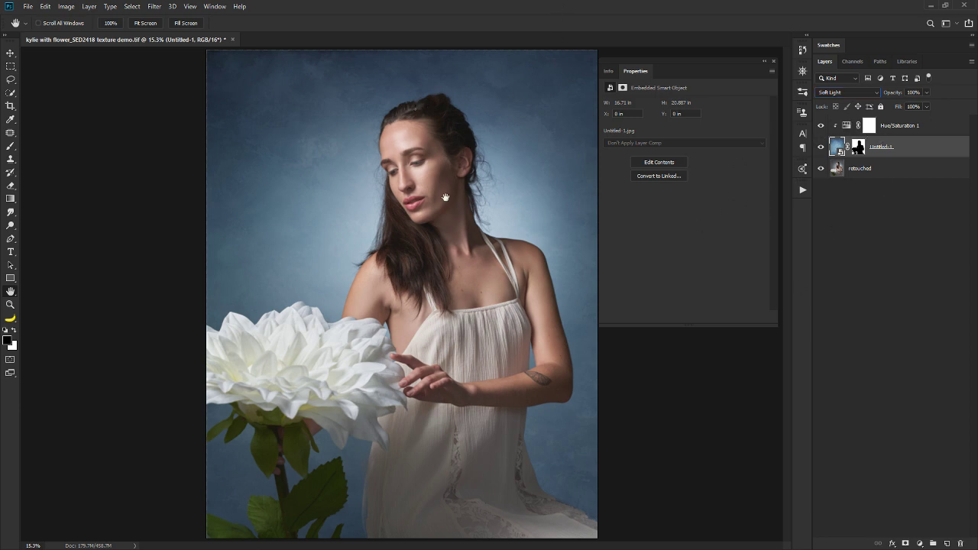
key(z)
drag(442, 123, 496, 157)
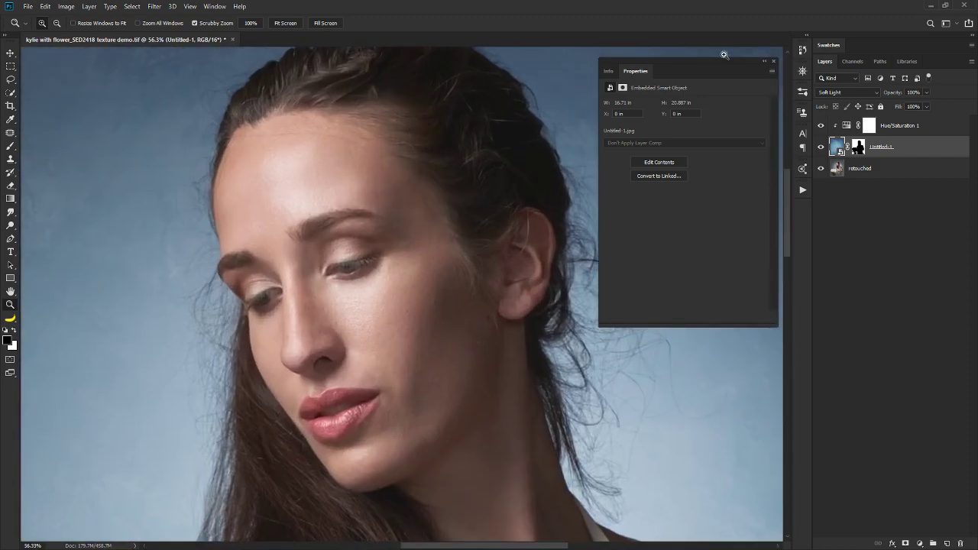
Close the adjustment properties and set the Untitled-1 texture layer's blend mode to Overlay
click(772, 62)
click(867, 92)
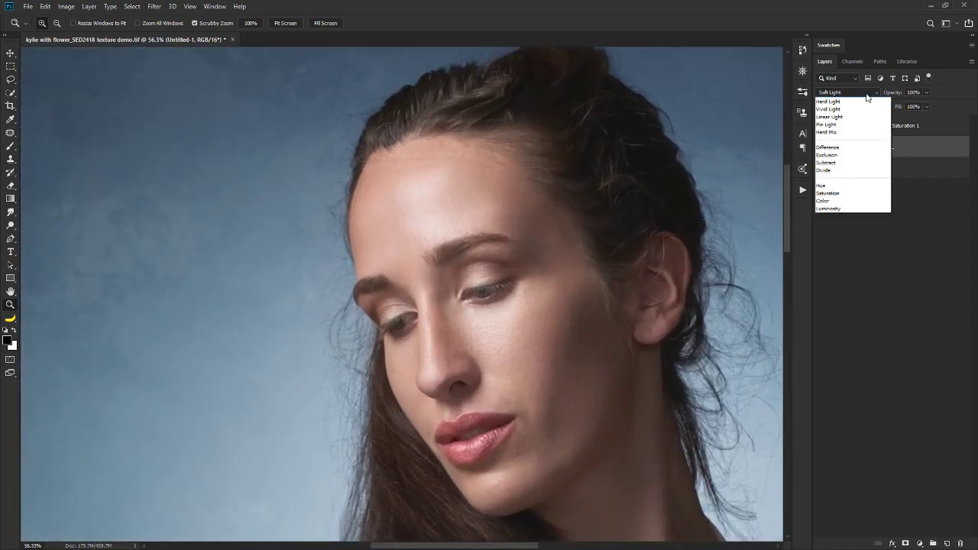
click(831, 216)
Examine the Overlay-blended texture along the loose hair, flower petals, leaves and dress edges for believable transitions
drag(758, 294, 711, 232)
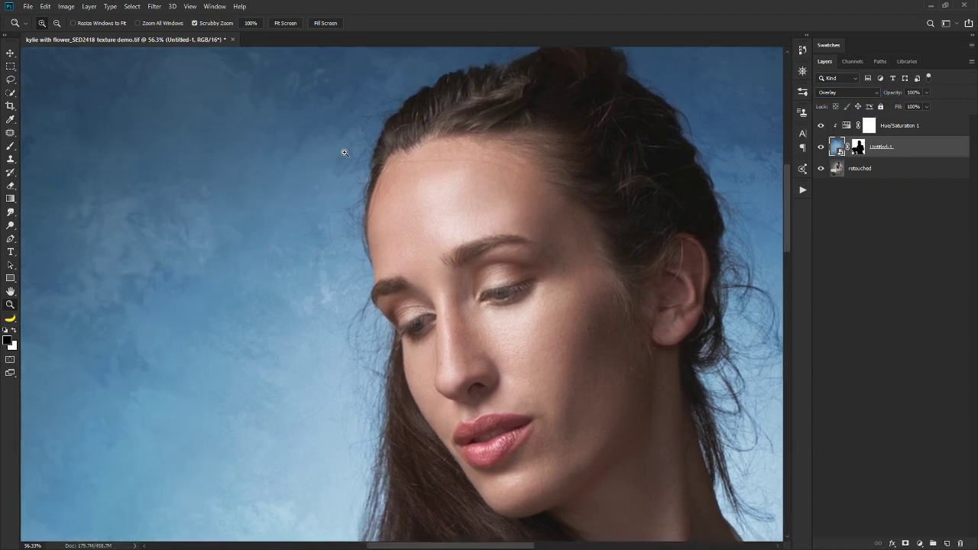
drag(623, 410, 319, 205)
drag(570, 382, 392, 100)
drag(188, 435, 694, 129)
drag(256, 195, 470, 10)
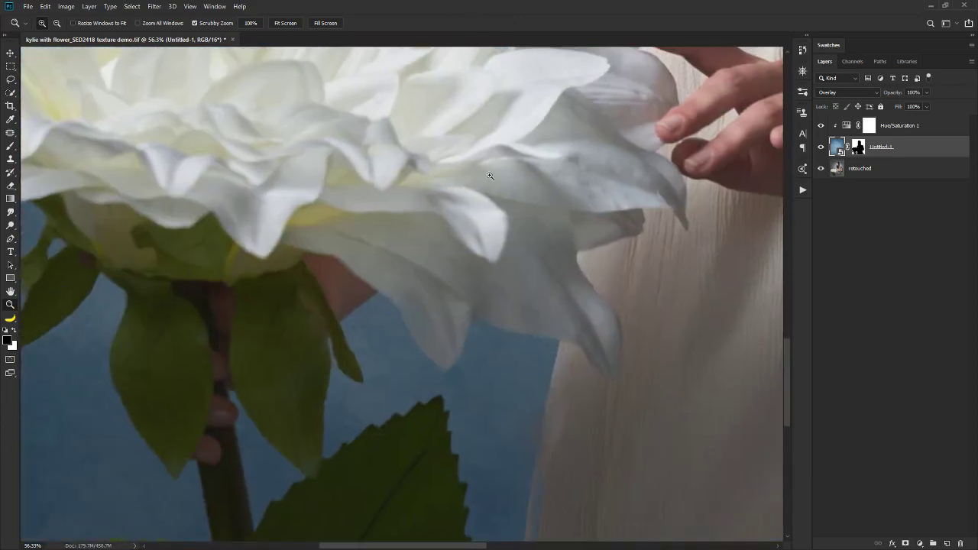
drag(637, 118, 561, 433)
drag(657, 213, 515, 331)
drag(533, 190, 532, 369)
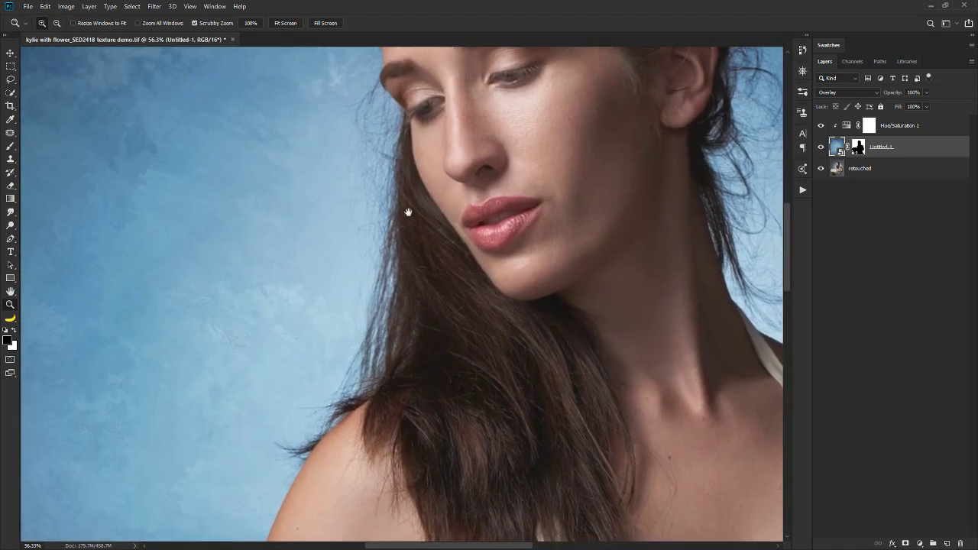
drag(373, 149, 356, 349)
drag(365, 170, 352, 252)
drag(234, 308, 363, 259)
drag(463, 325, 390, 325)
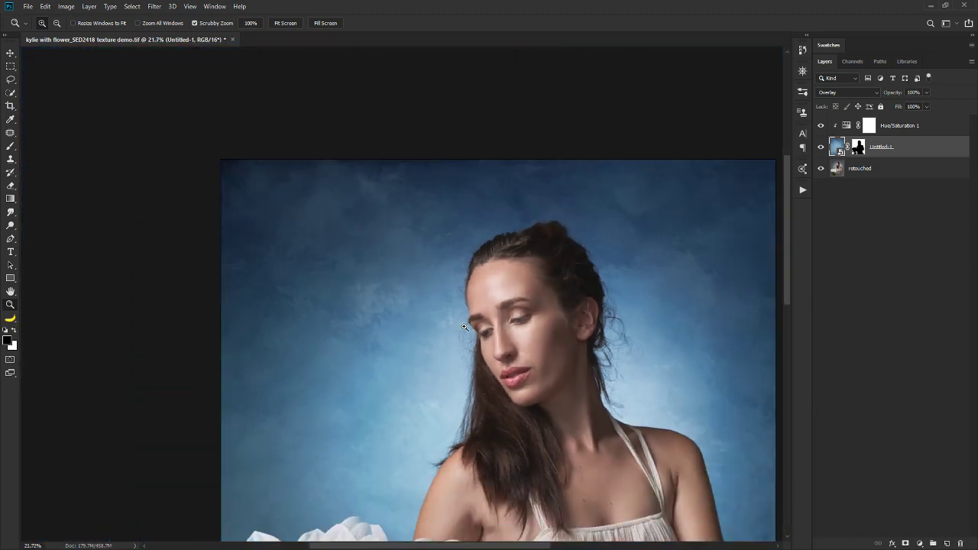
Examine the overall portrait and the texture's sharpness and edges around the shoulder, long hair and neck strands
drag(601, 417, 425, 228)
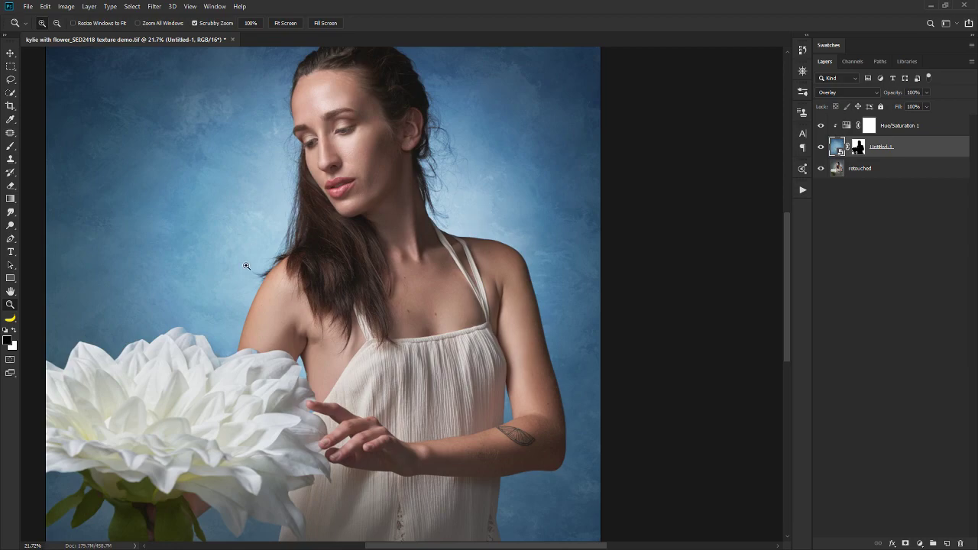
scroll(250, 322, up, 1)
scroll(250, 322, up, 8)
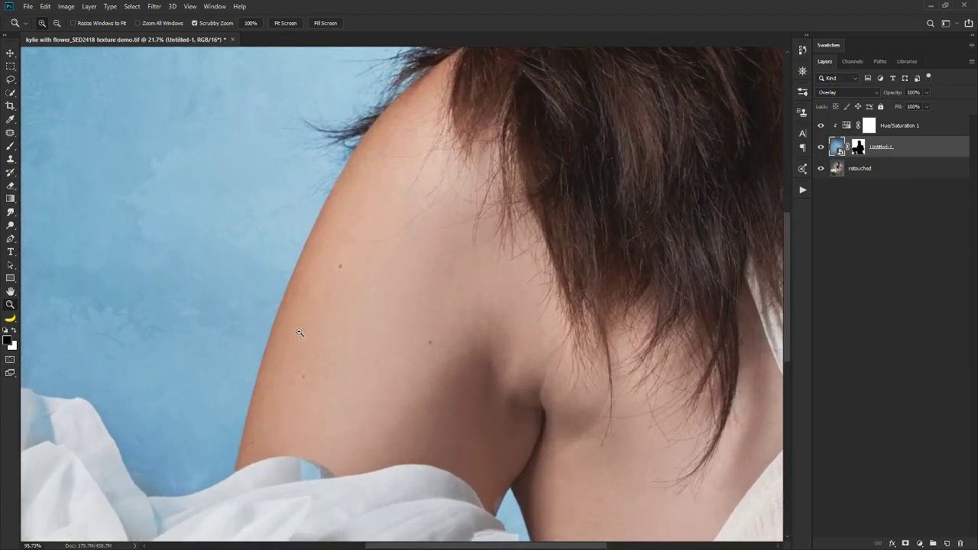
drag(374, 197, 392, 439)
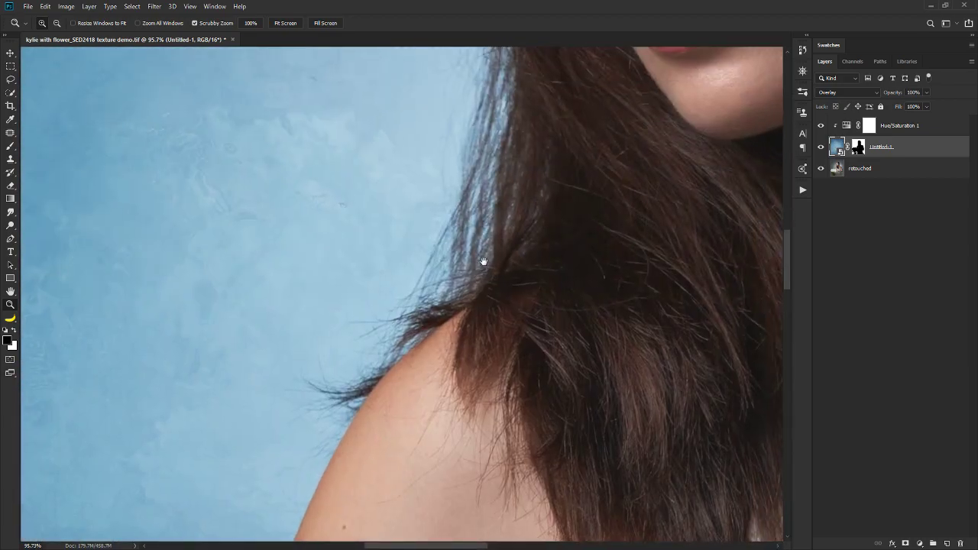
drag(483, 263, 398, 404)
drag(673, 291, 100, 310)
drag(481, 287, 468, 330)
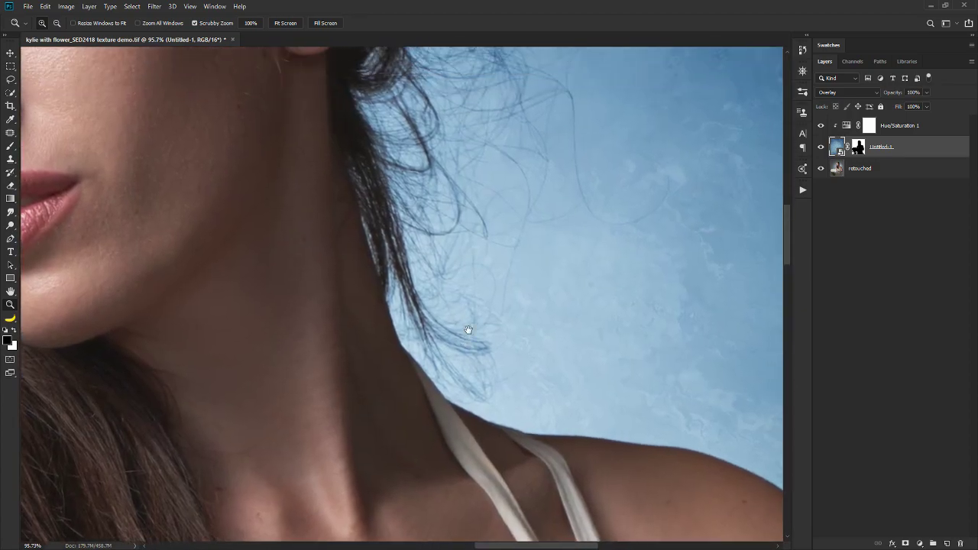
scroll(458, 334, down, 6)
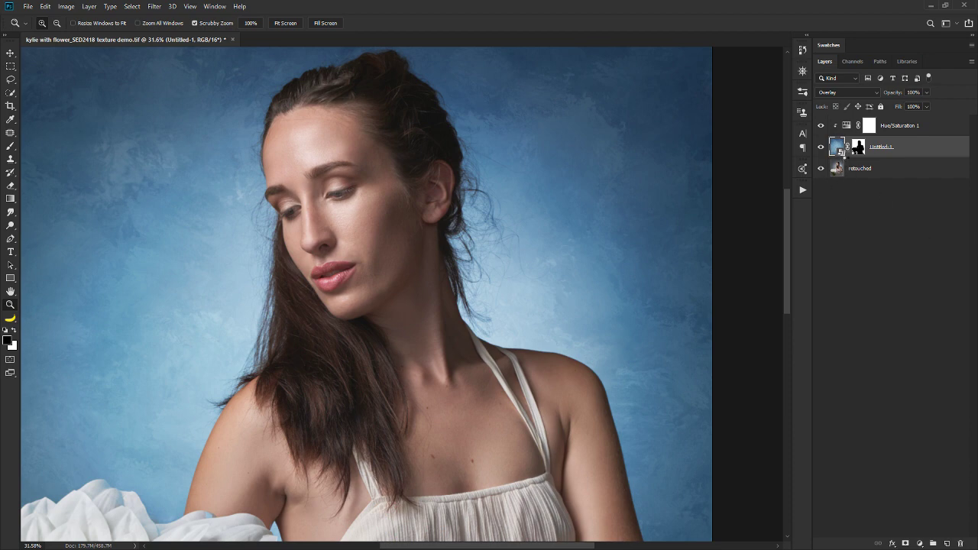
Open the Untitled-1 smart object's contents and apply a Gaussian Blur with a 6.0-pixel radius to the texture
double_click(838, 147)
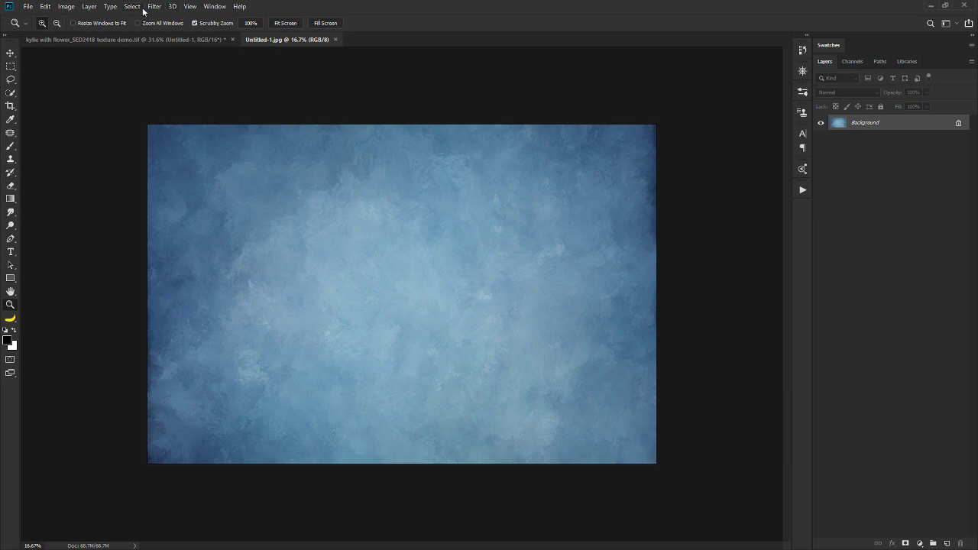
click(153, 7)
mouse_move(173, 132)
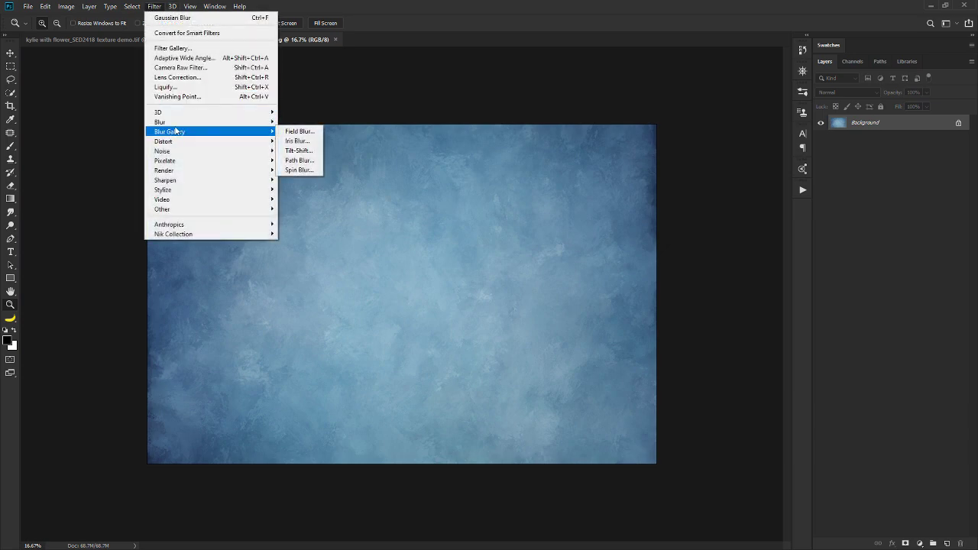
click(294, 160)
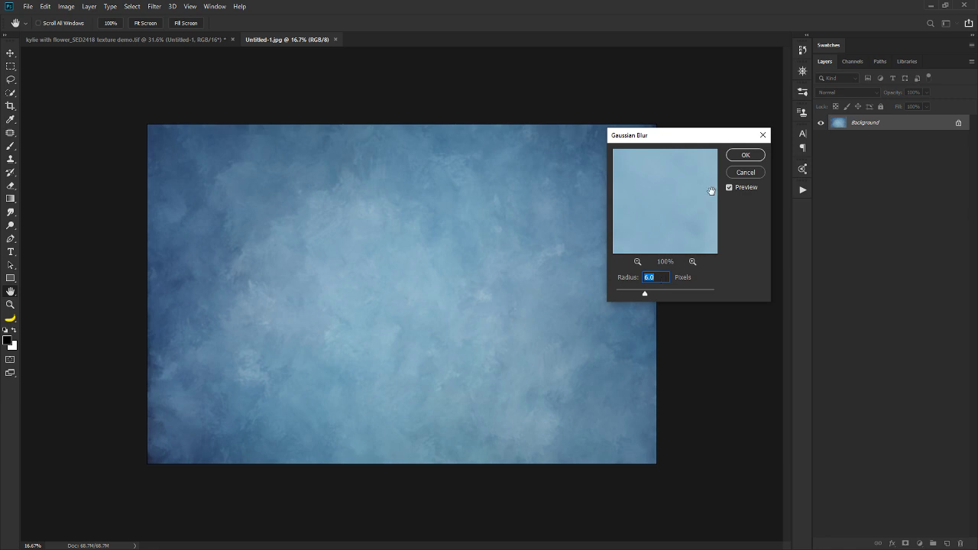
click(746, 156)
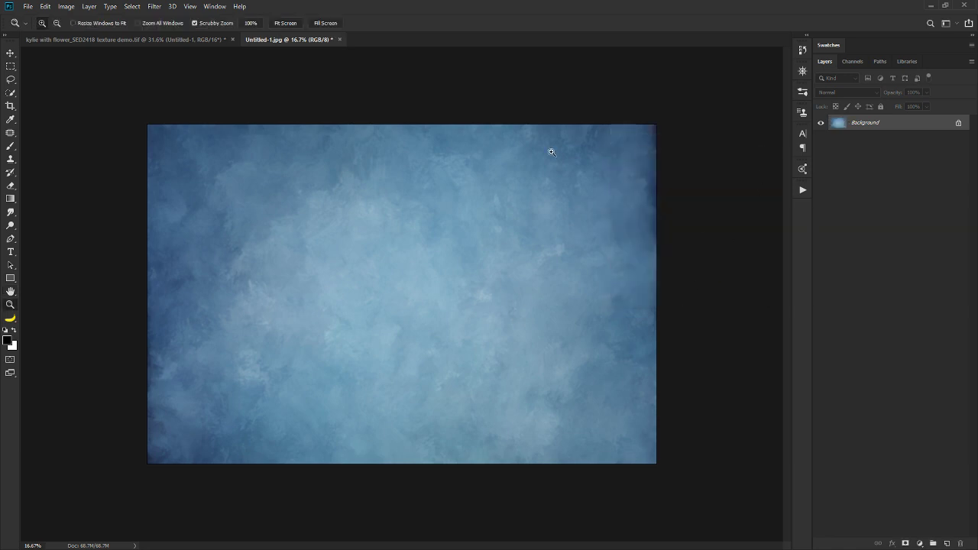
View the whole blurred texture, then close Untitled-1.jpg and save its changes back to the portrait composite
double_click(11, 291)
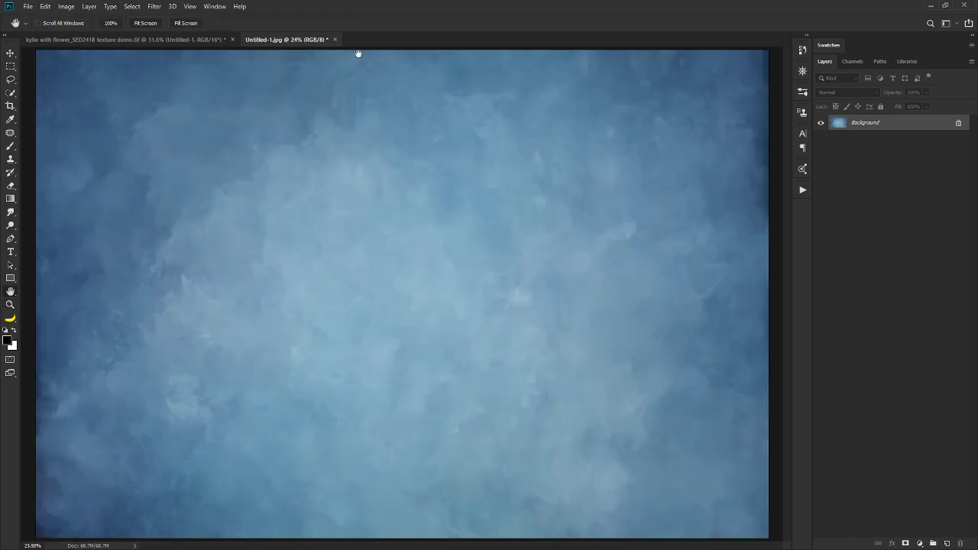
click(336, 39)
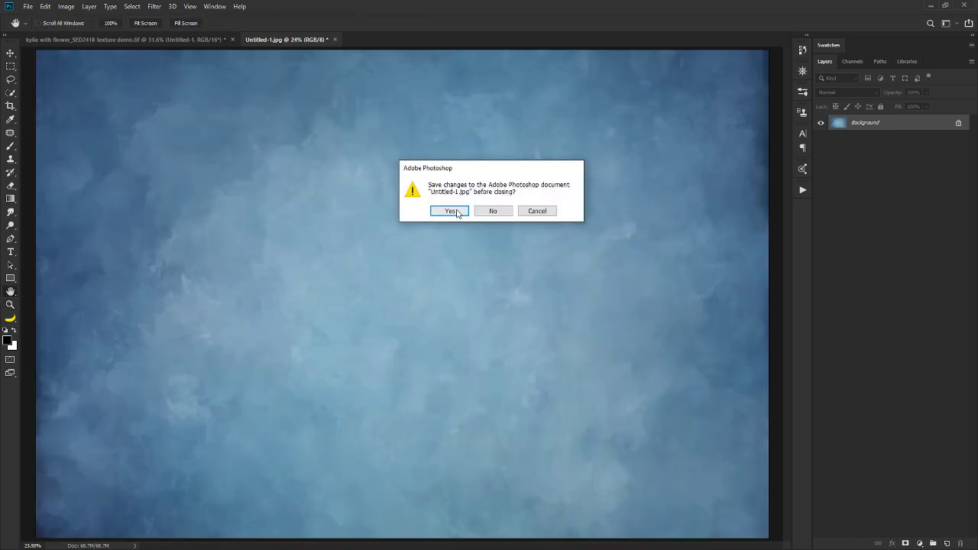
click(455, 211)
click(790, 126)
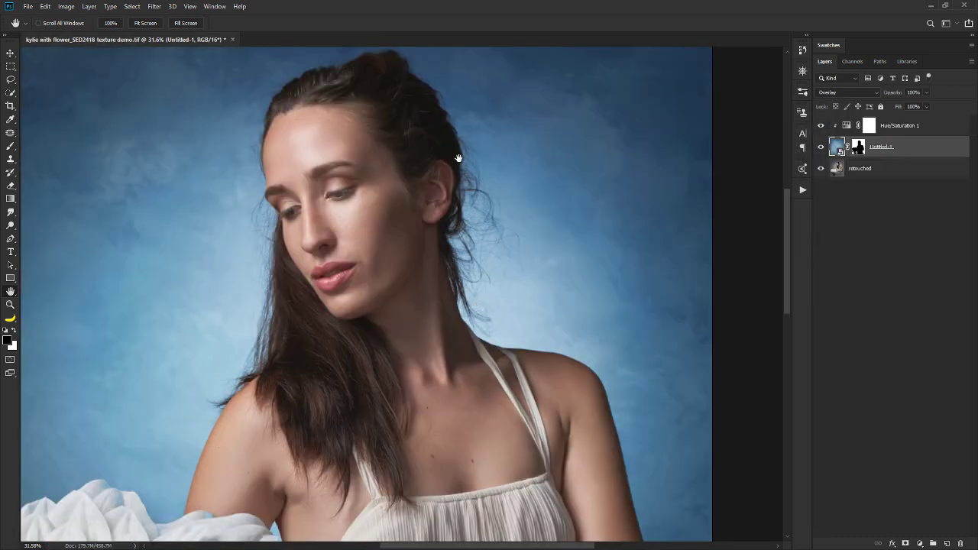
Inspect the softened backdrop around the hair, shoulder and flower, and view the whole portrait
scroll(459, 158, up, 1)
scroll(413, 257, up, 1)
scroll(545, 332, up, 1)
scroll(539, 384, up, 1)
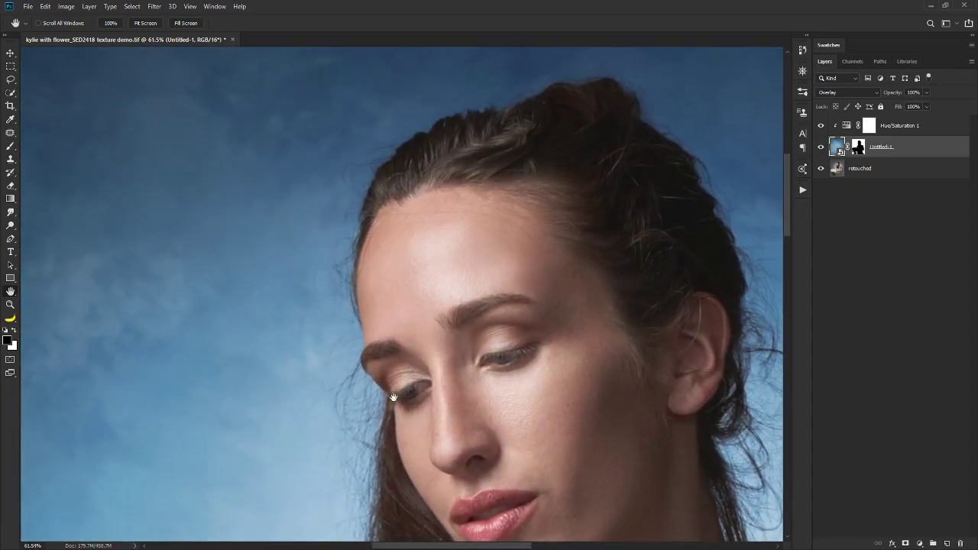
drag(394, 397, 471, 158)
drag(463, 418, 481, 173)
drag(472, 319, 470, 283)
scroll(474, 304, down, 3)
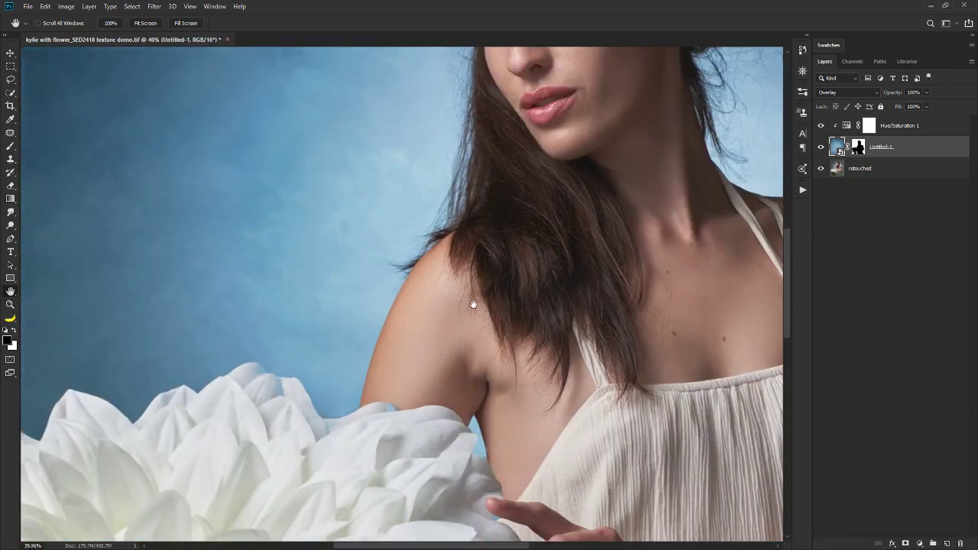
scroll(473, 305, down, 3)
drag(556, 378, 474, 365)
drag(535, 301, 503, 343)
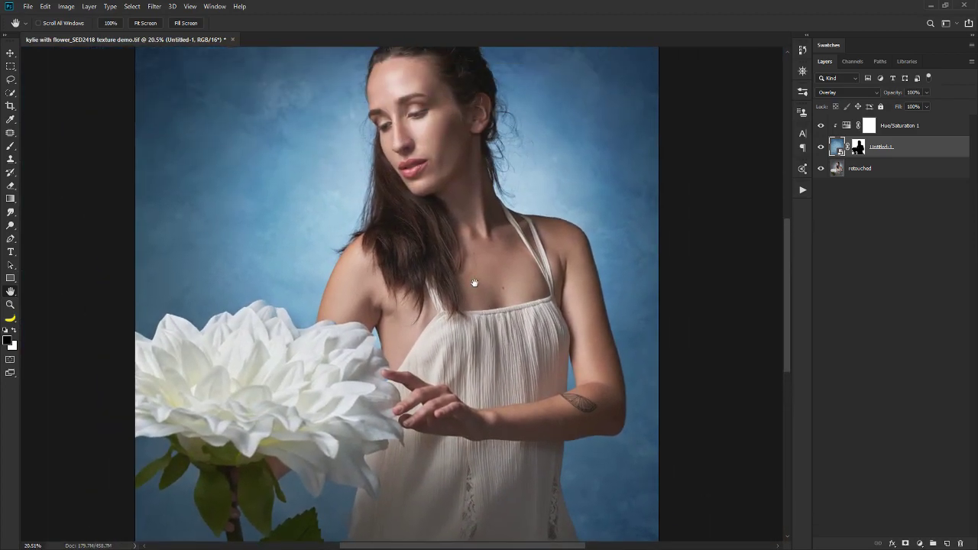
scroll(474, 283, down, 2)
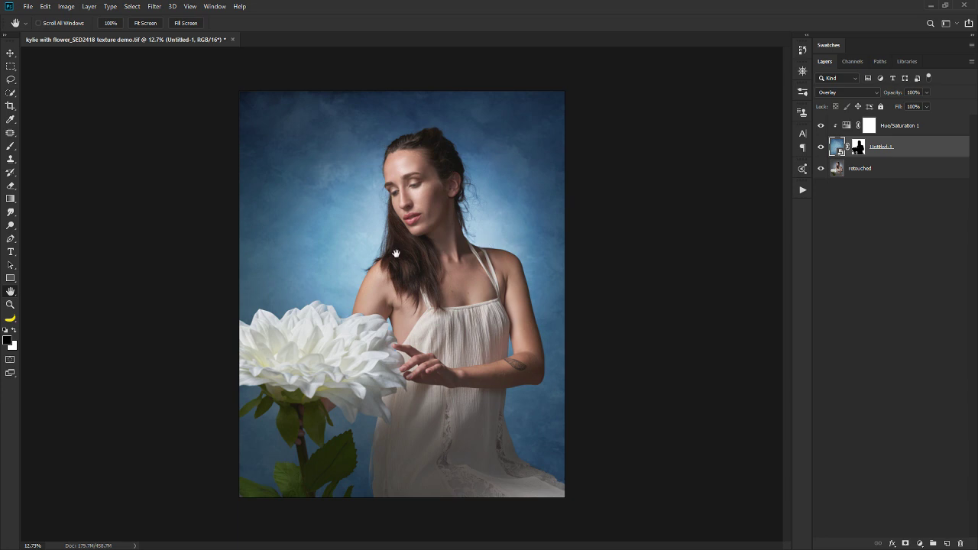
double_click(10, 292)
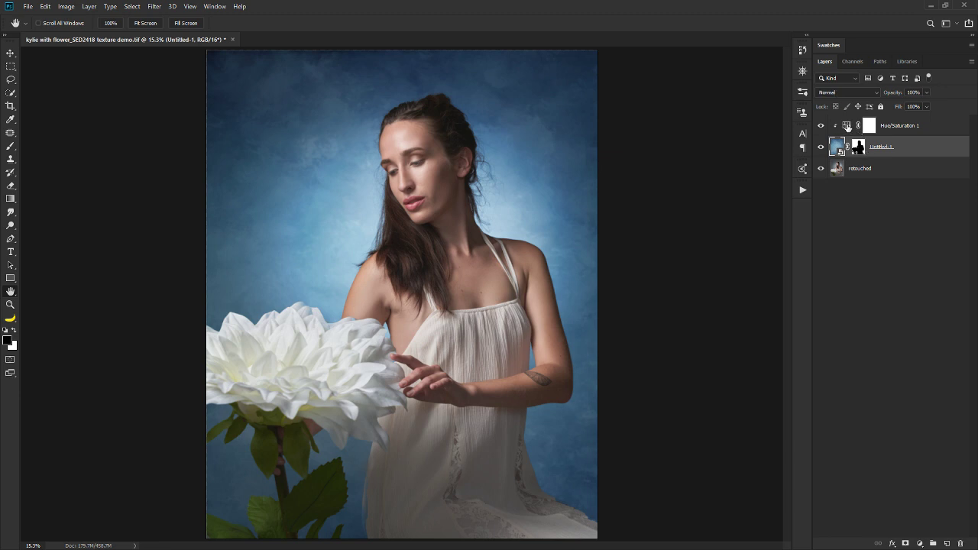
Try shifting the texture's hue with the Hue/Saturation adjustment, including -180 and a teal tint, and reset the hue
double_click(847, 126)
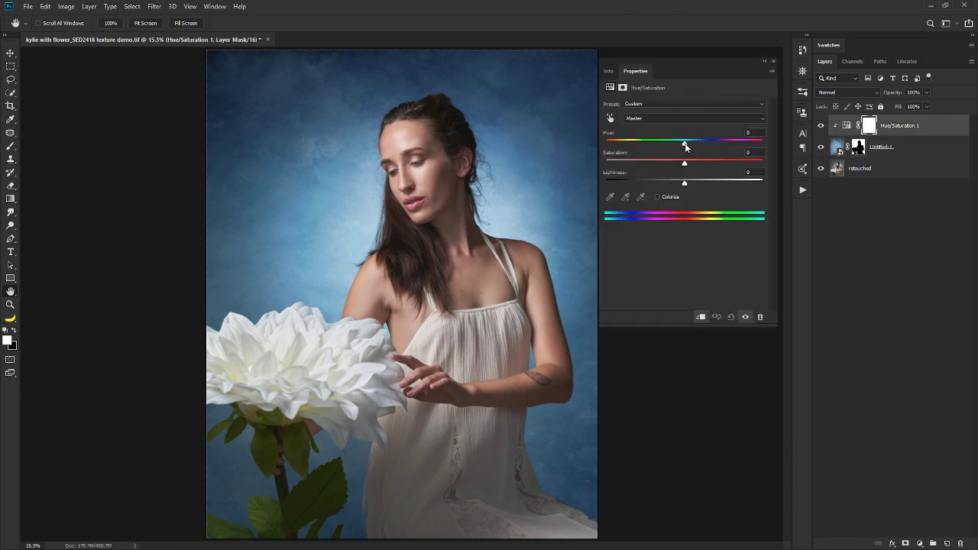
drag(684, 145, 567, 157)
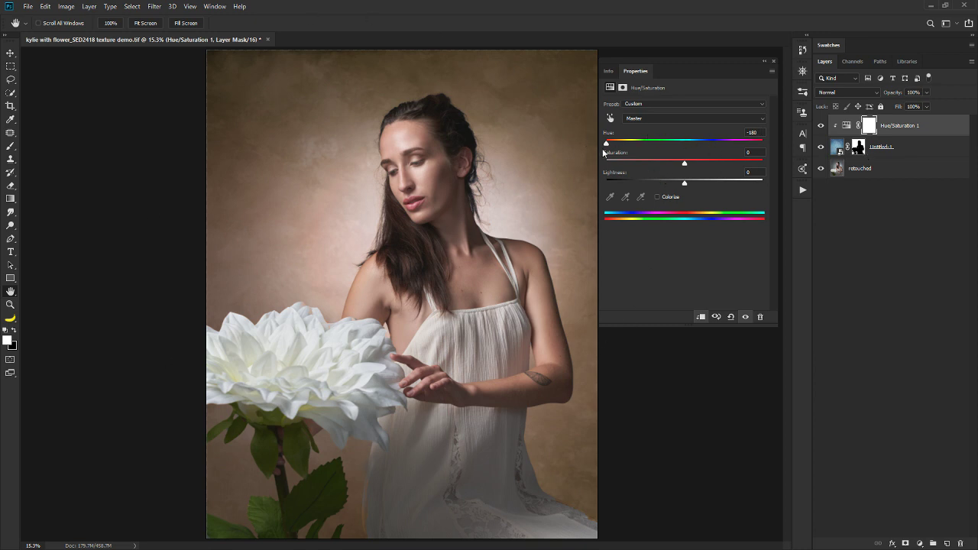
mouse_move(607, 146)
mouse_down()
mouse_move(687, 146)
mouse_move(611, 133)
mouse_up()
drag(685, 144, 662, 147)
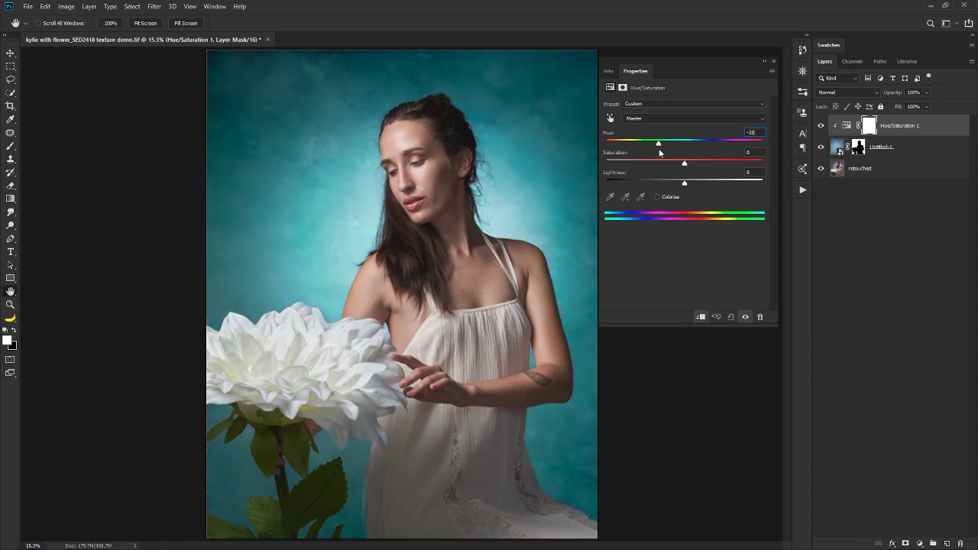
double_click(613, 134)
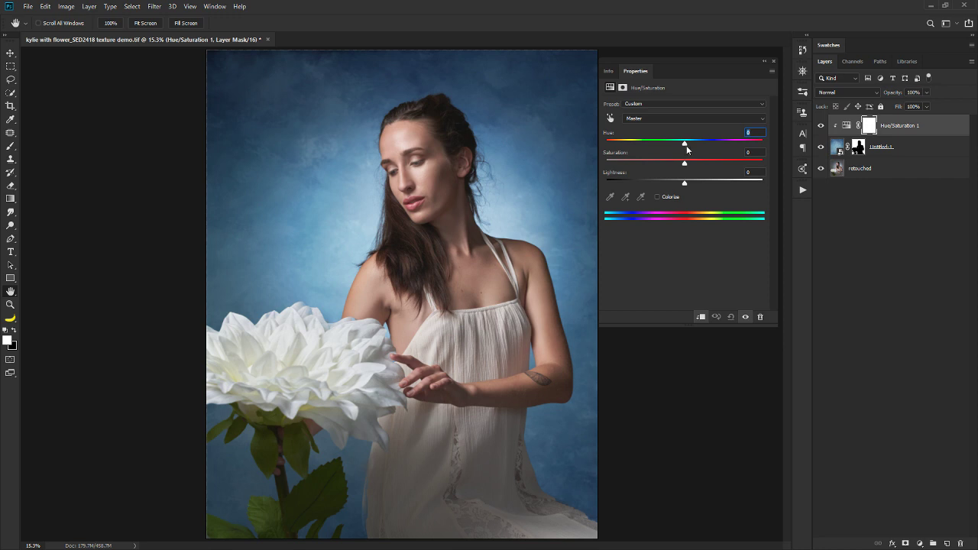
drag(685, 144, 563, 162)
double_click(611, 134)
Lower the saturation in the Hue/Saturation adjustment to mute the blue backdrop, and close its properties
drag(676, 164, 656, 173)
click(774, 61)
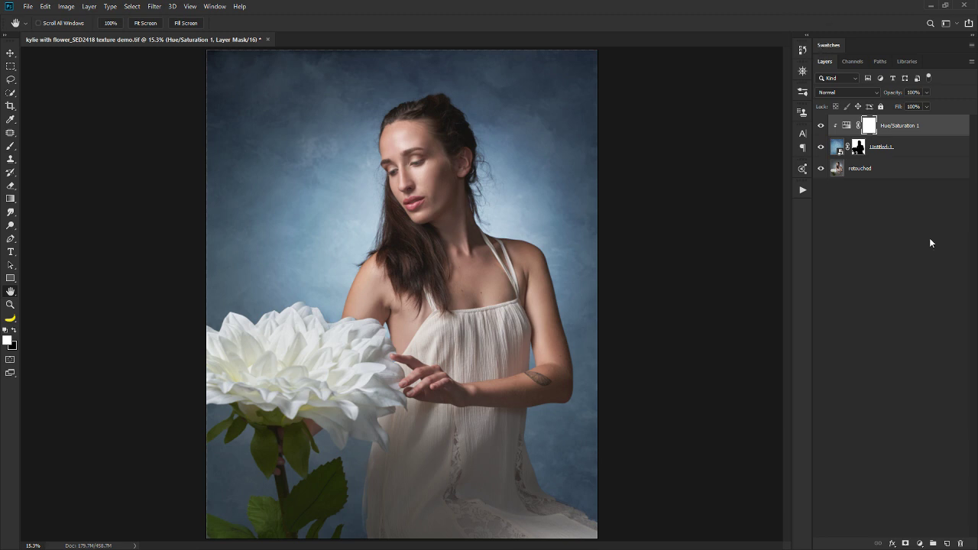
Hide the Untitled-1 texture layer and make a Select Subject selection of the woman on the retouched layer
click(877, 170)
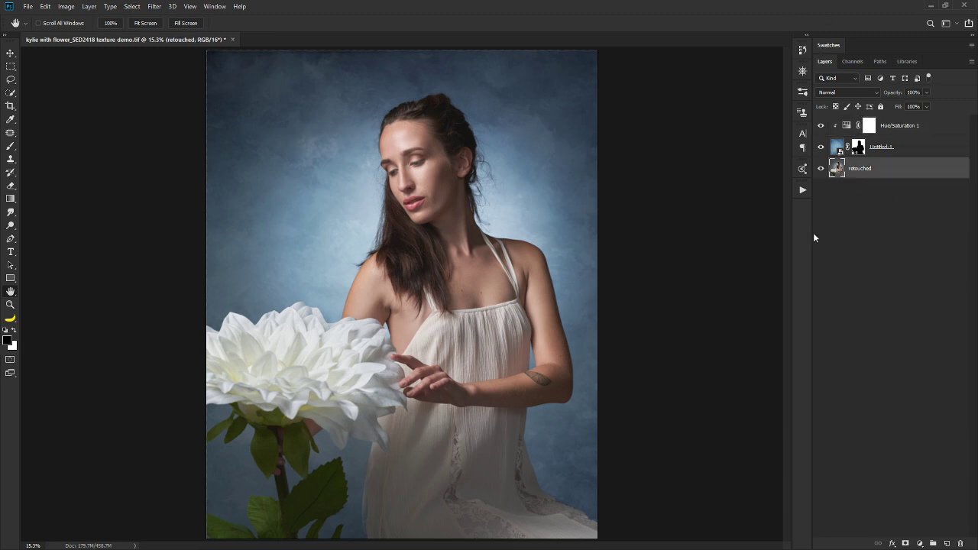
click(823, 148)
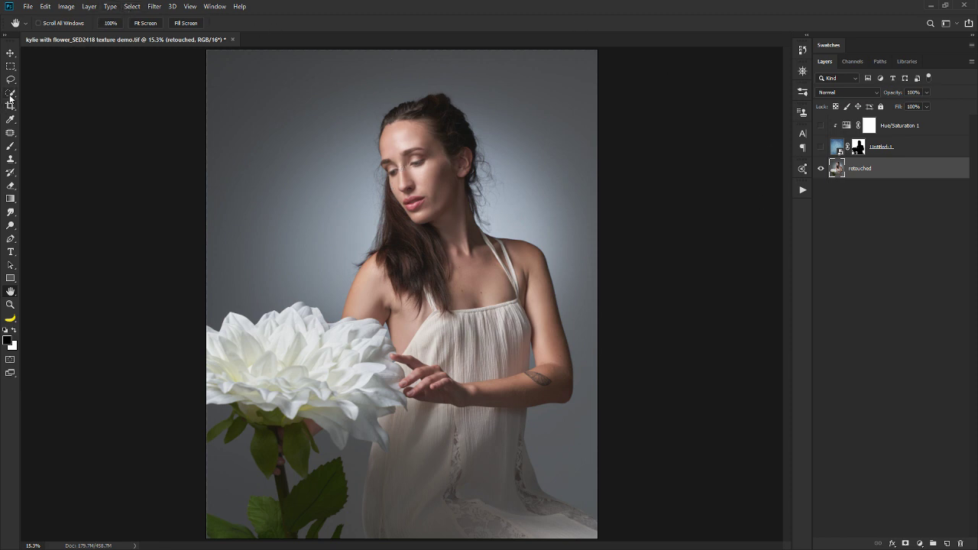
click(136, 9)
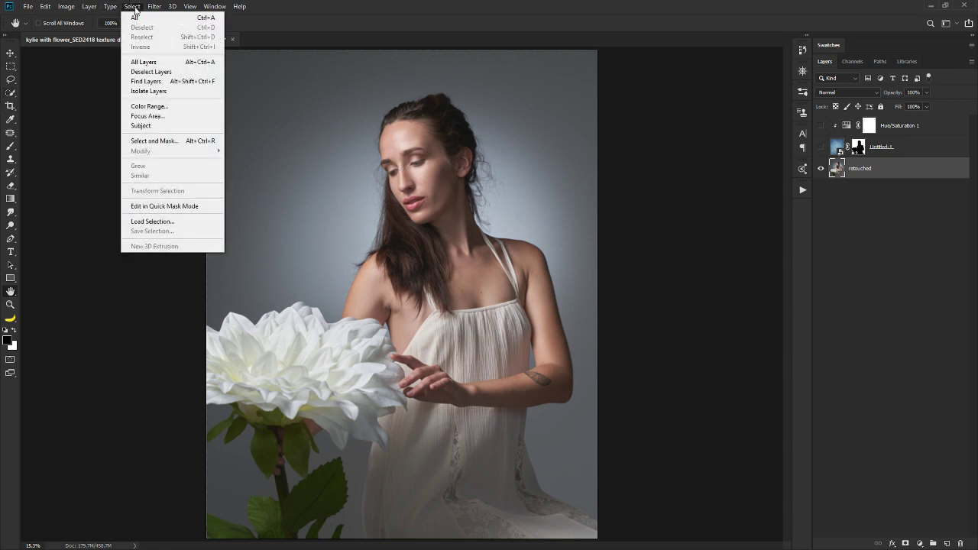
click(140, 125)
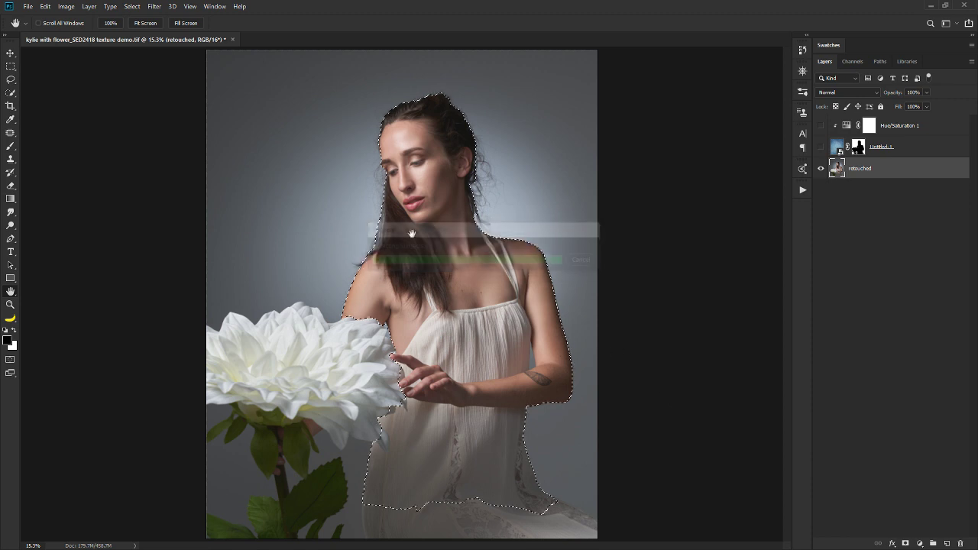
Add the white flower, its leaves and the lower part of the dress to the selection with the Quick Selection tool
click(10, 96)
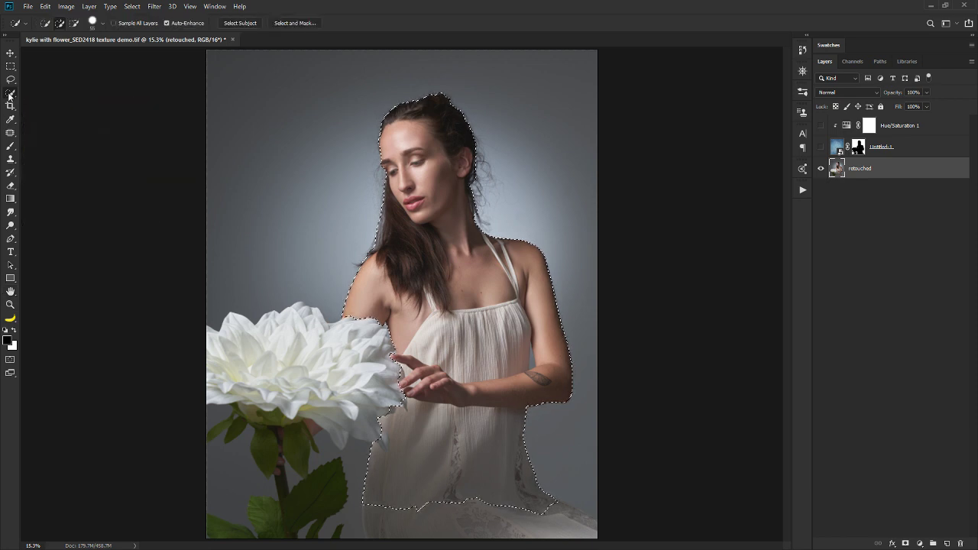
click(308, 411)
mouse_move(312, 353)
mouse_down()
mouse_move(267, 349)
mouse_move(262, 389)
mouse_move(351, 390)
mouse_move(459, 489)
mouse_move(544, 529)
mouse_move(505, 426)
mouse_up()
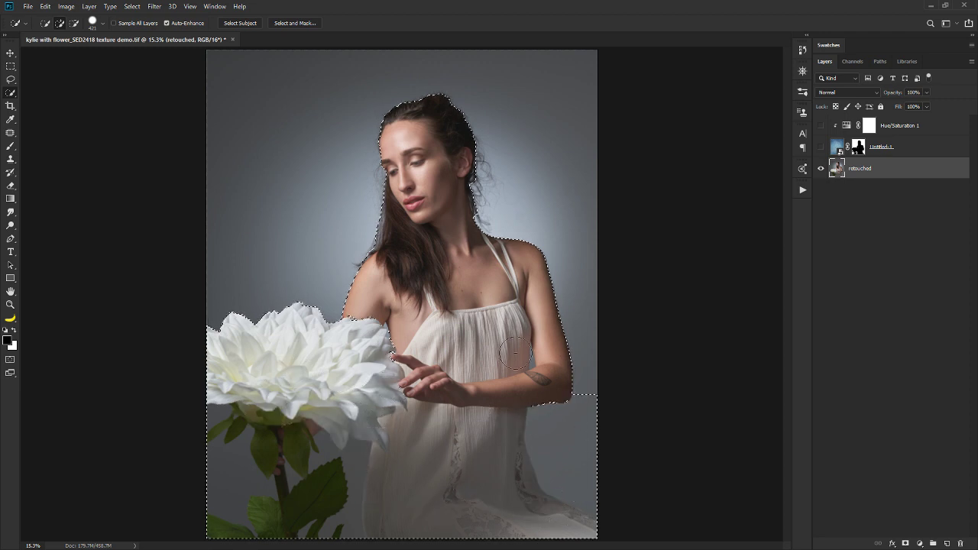
Subtract the backdrop beneath the woman's elbow and beside the skirt from the selection, keeping the dress hem selected
alt+right_click(425, 360)
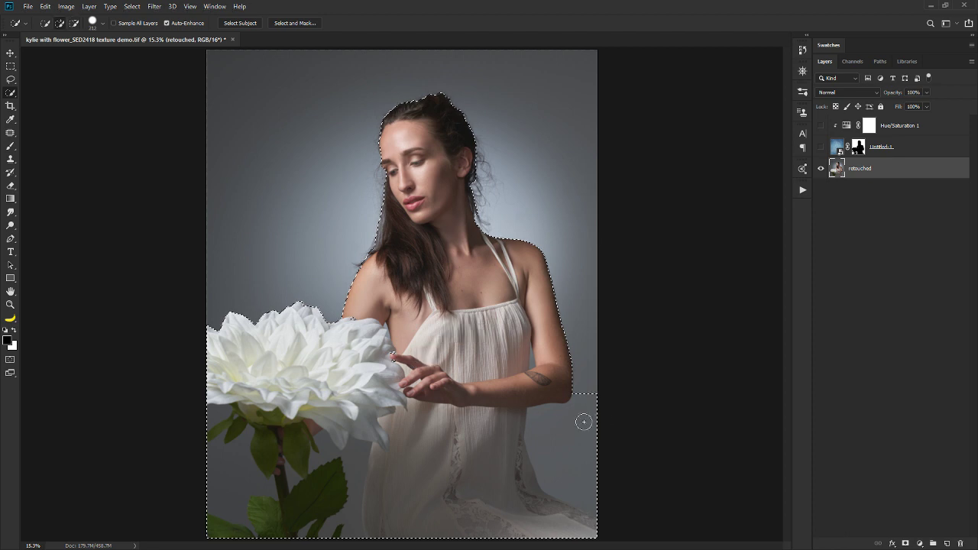
drag(592, 386, 570, 433)
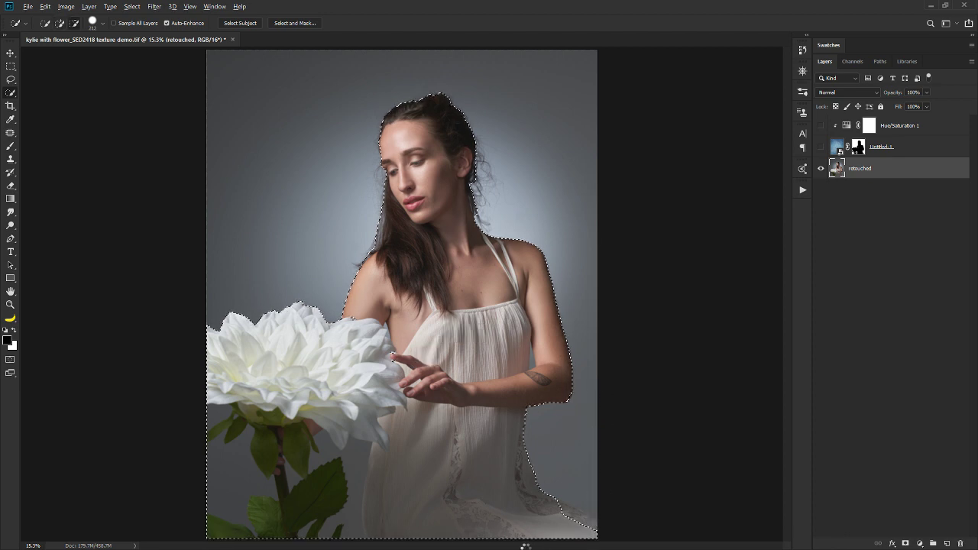
drag(560, 515, 580, 520)
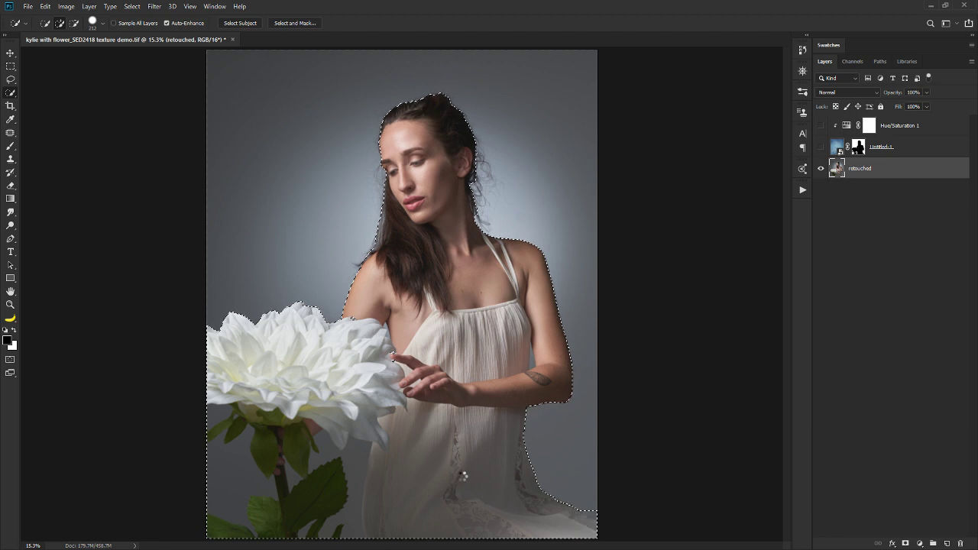
Subtract the backdrop between the dress and the flower stem and around the stem using a smaller Quick Selection brush
alt+right_click(360, 463)
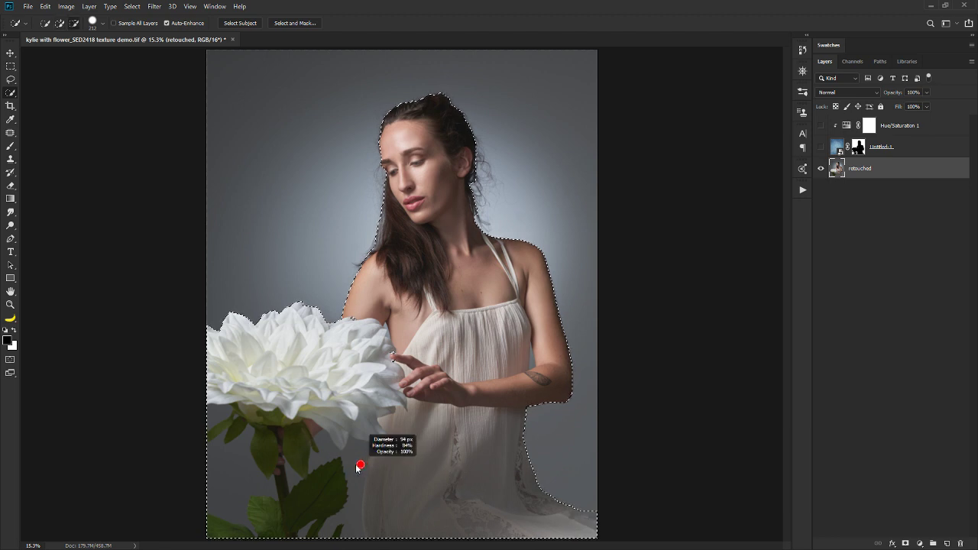
mouse_move(357, 465)
mouse_down()
mouse_move(354, 528)
mouse_move(344, 478)
mouse_up()
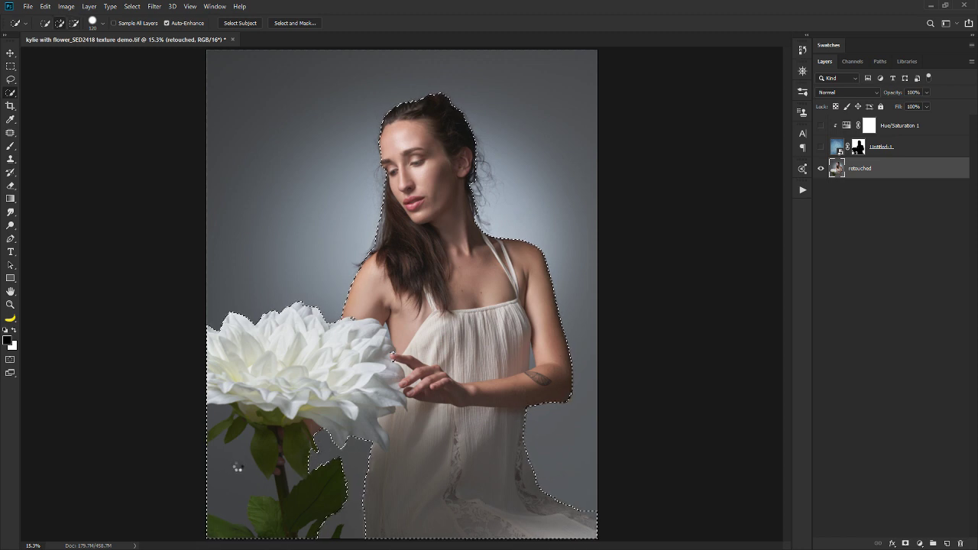
mouse_move(242, 478)
alt+mouse_down()
mouse_move(236, 492)
mouse_move(240, 472)
alt+mouse_up()
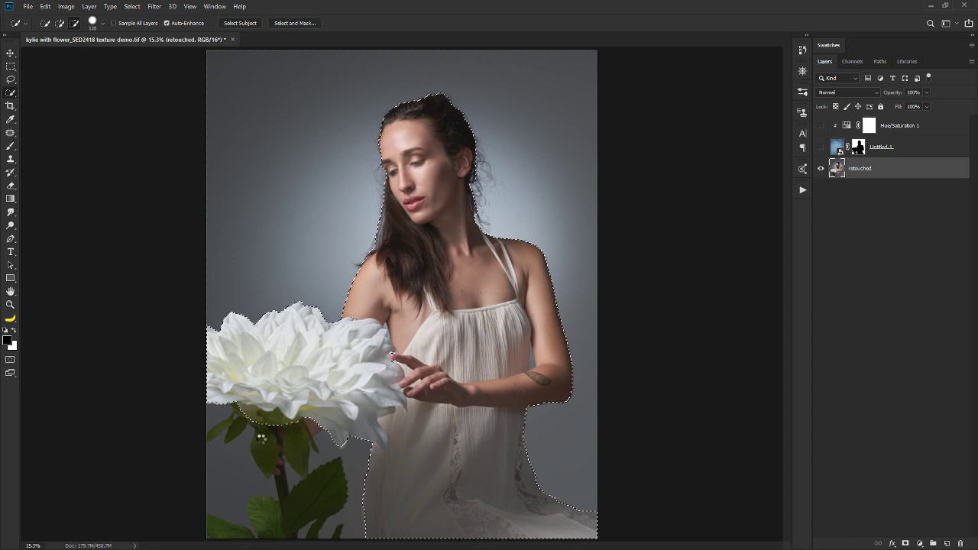
Add the flower's stem and leaves back to the selection and trim the backdrop around the small leaves below the petals
mouse_move(267, 431)
mouse_down()
mouse_move(275, 446)
mouse_move(283, 434)
mouse_up()
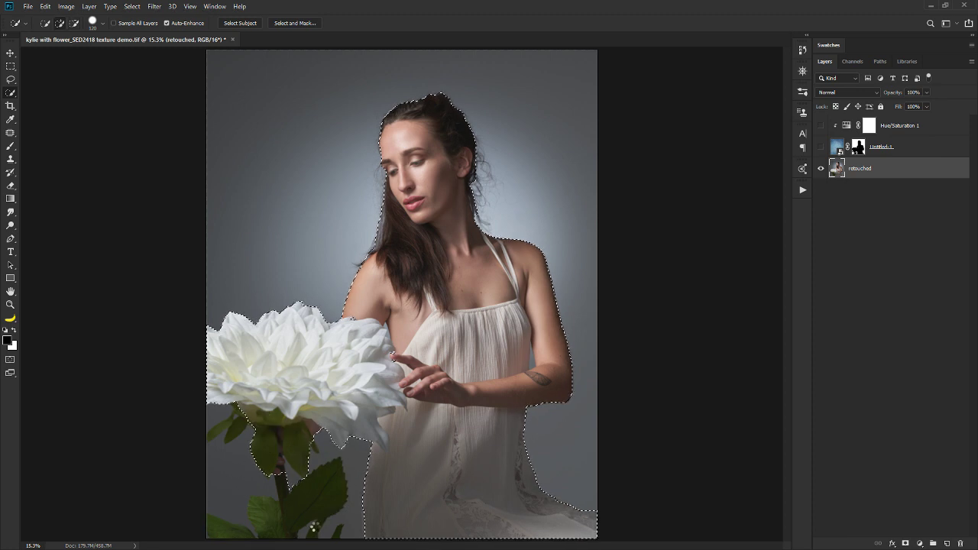
drag(320, 493, 239, 537)
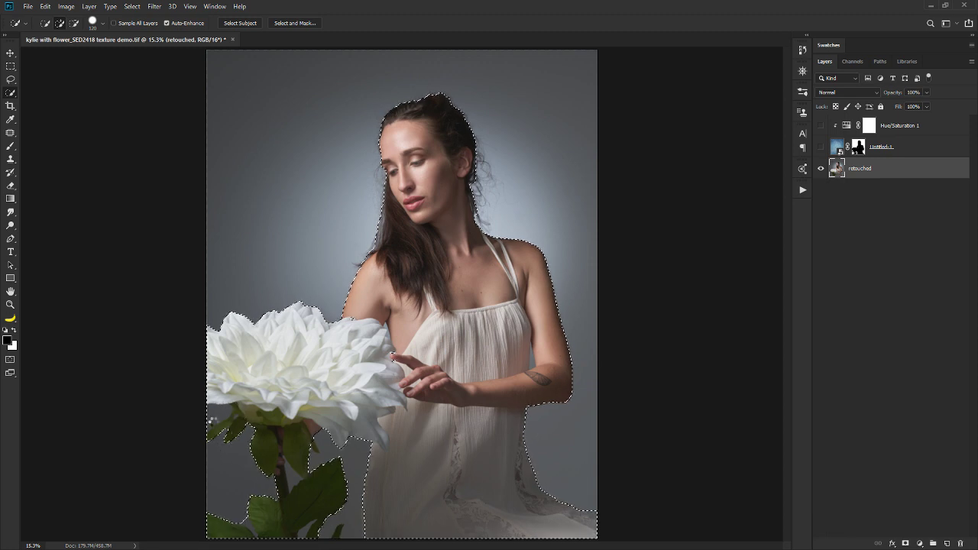
alt+click(210, 419)
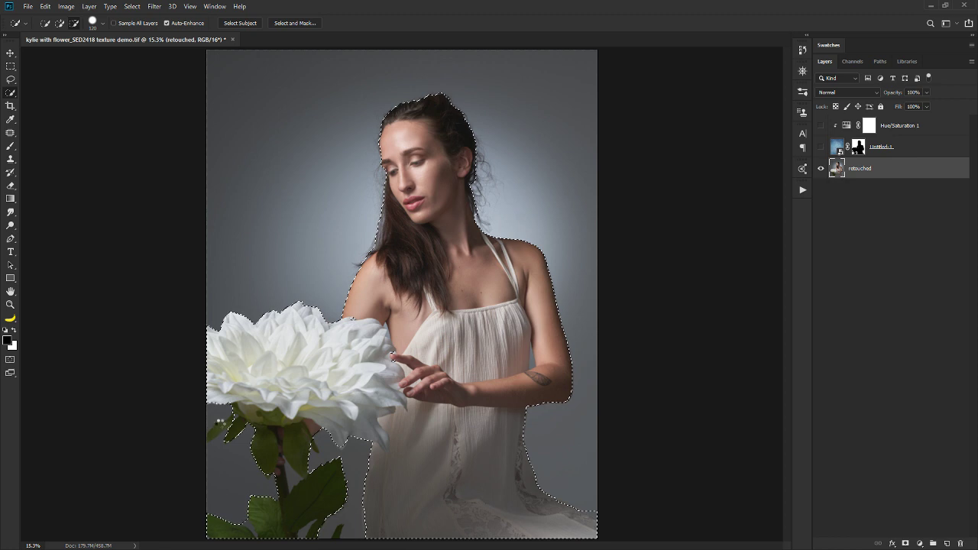
alt+right_click(221, 425)
click(219, 429)
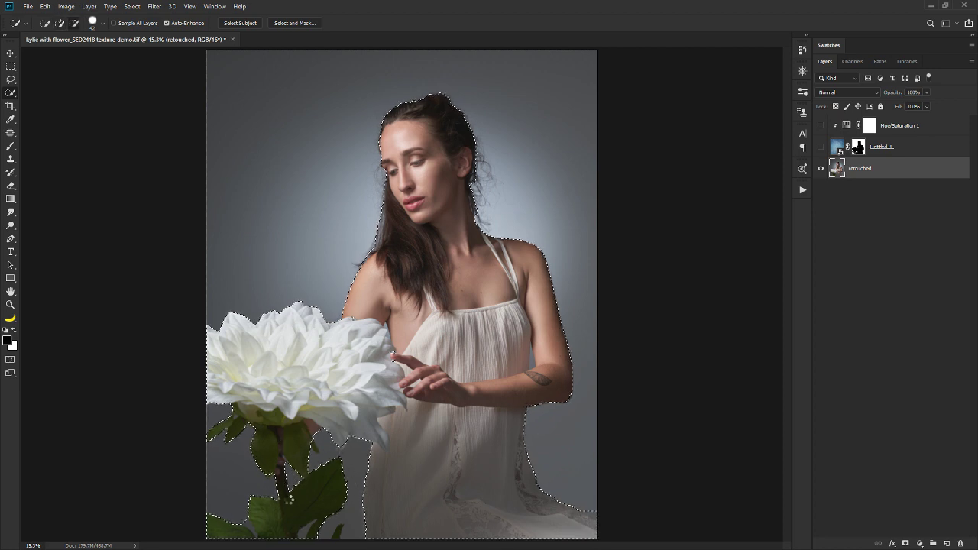
Refine the selection around the lowest leaves, subtracting the backdrop gaps between them and adding the missed leaf parts at the image's lower edge
mouse_move(289, 524)
mouse_down()
mouse_move(390, 497)
mouse_move(487, 262)
mouse_up()
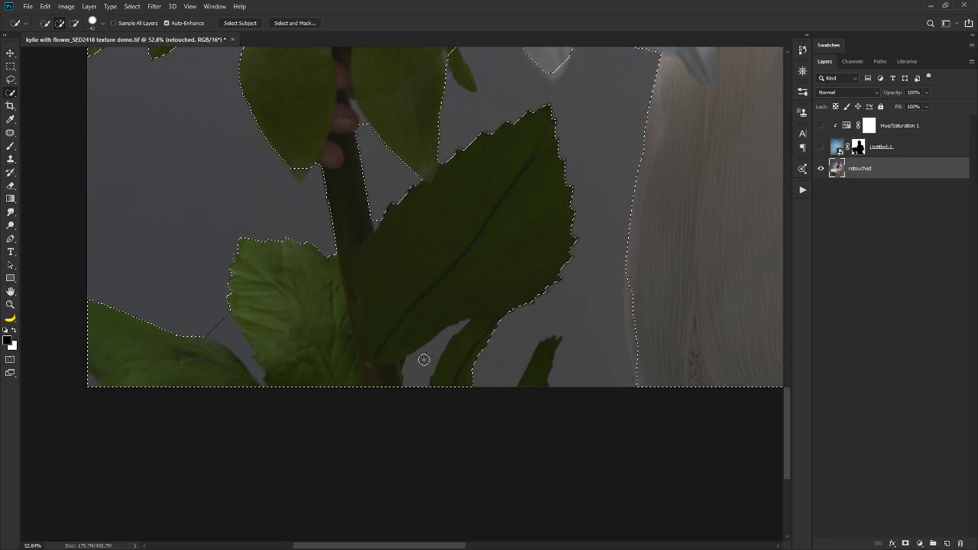
alt+click(423, 359)
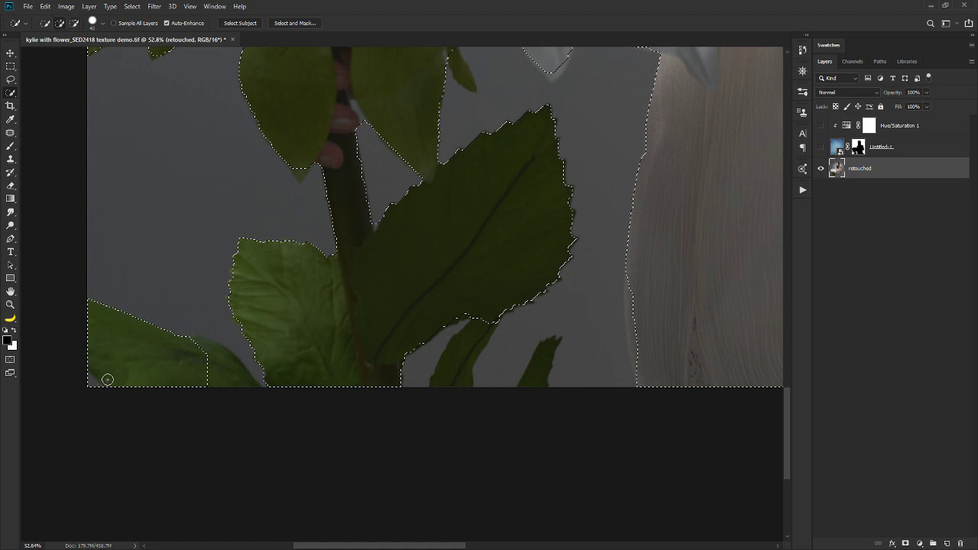
mouse_move(209, 360)
mouse_down()
mouse_move(218, 356)
mouse_move(239, 380)
mouse_up()
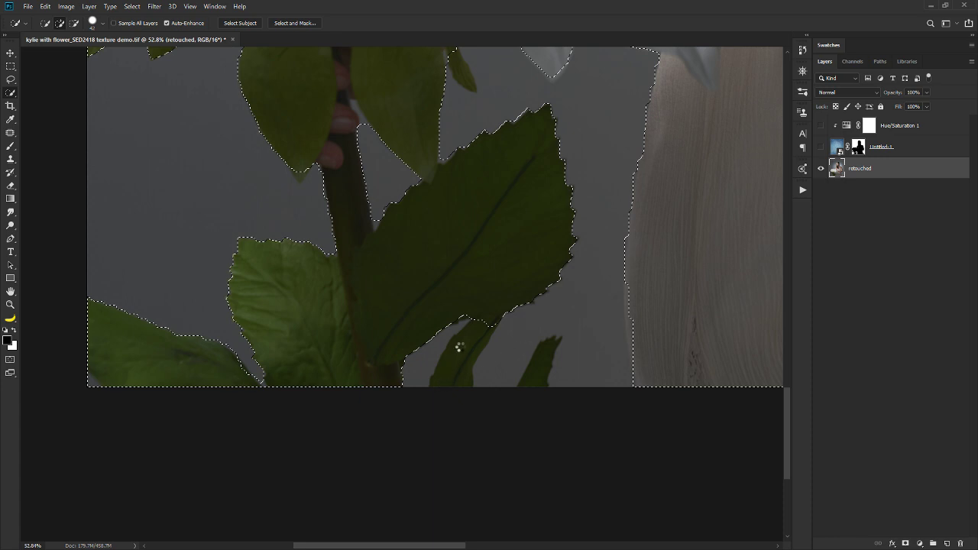
drag(476, 334, 461, 370)
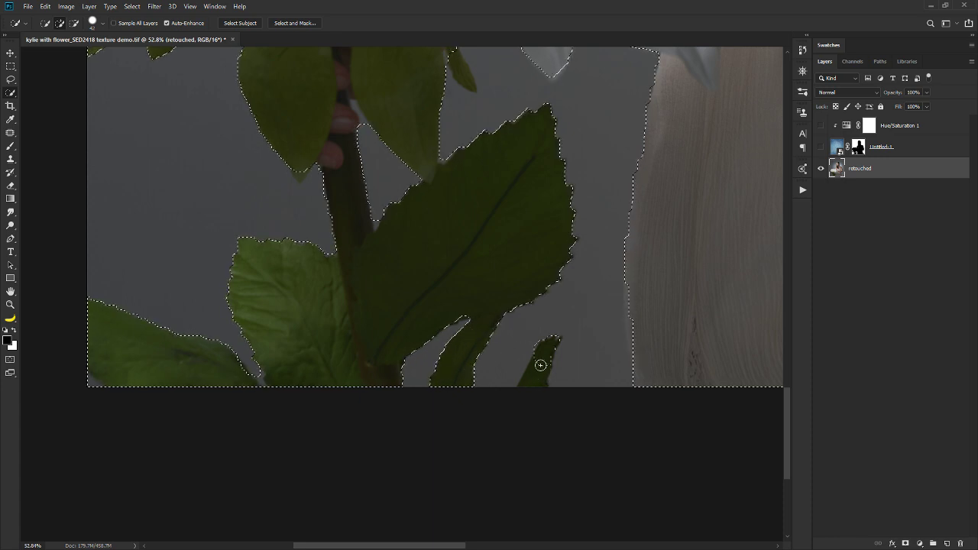
click(541, 364)
Subtract the backdrop gaps between the tattooed arm and the dress and between the flower and the torso from the selection
click(603, 203)
scroll(608, 195, down, 5)
drag(643, 123, 467, 421)
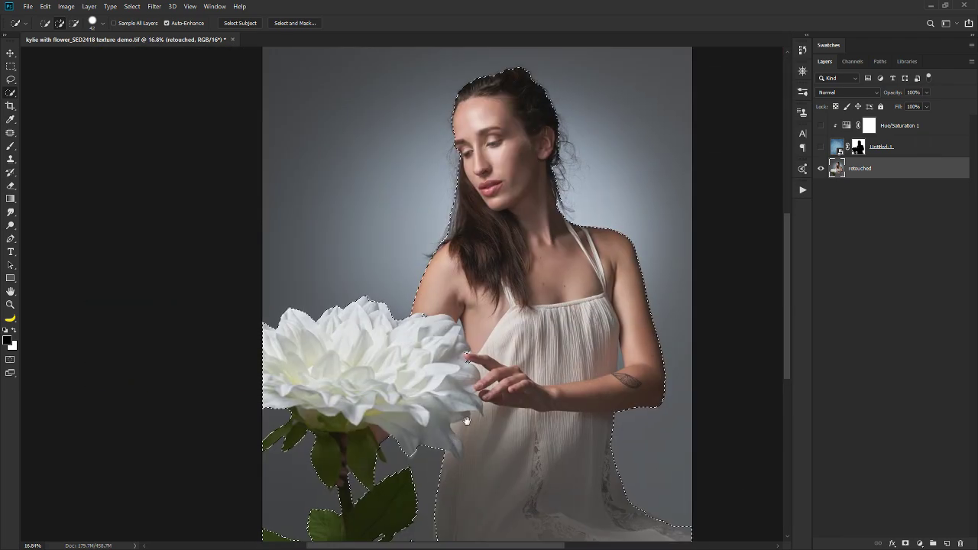
drag(530, 328, 391, 255)
scroll(480, 288, up, 4)
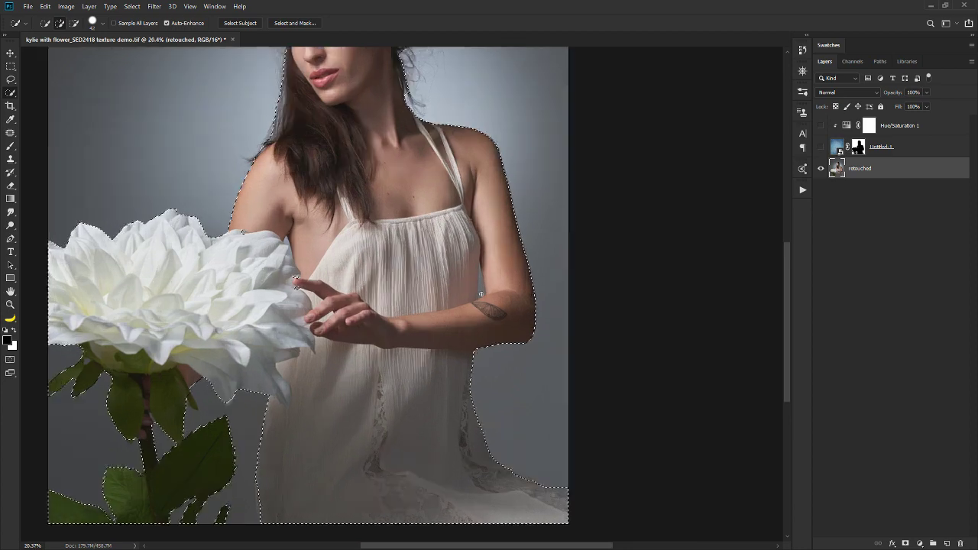
drag(483, 296, 481, 257)
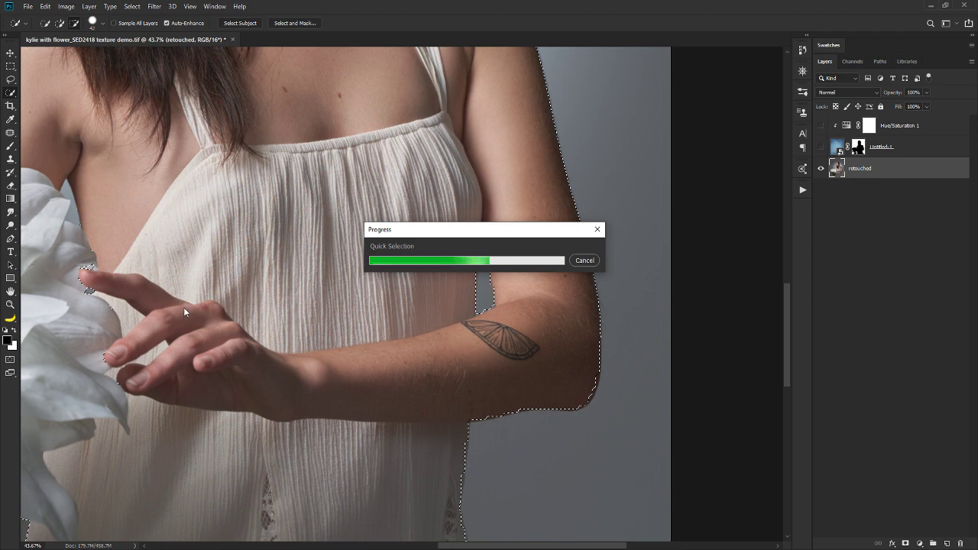
drag(507, 237, 533, 282)
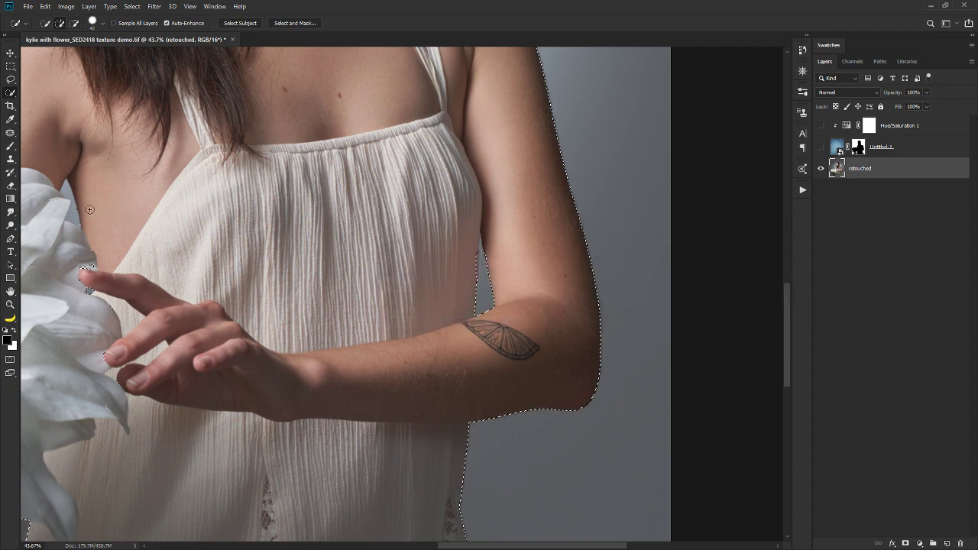
drag(63, 190, 71, 218)
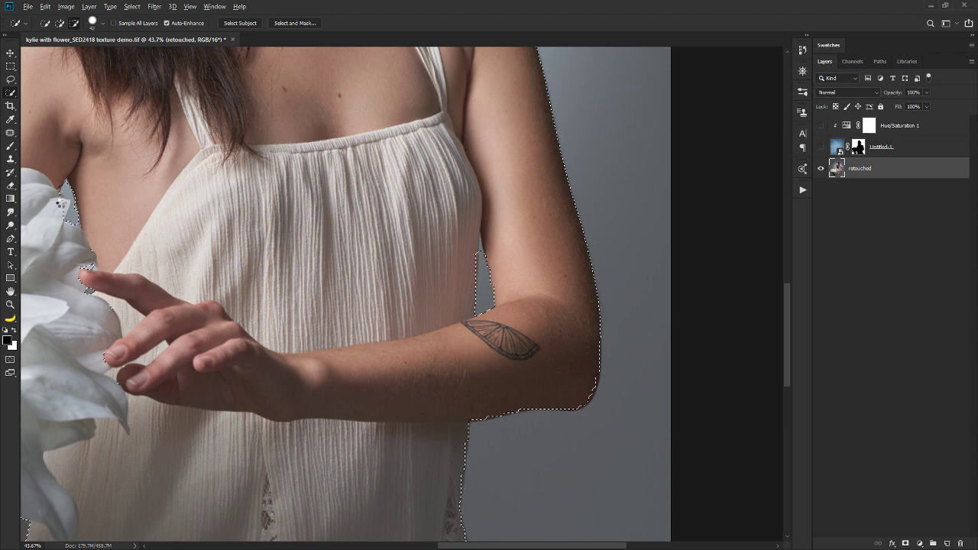
drag(64, 206, 60, 212)
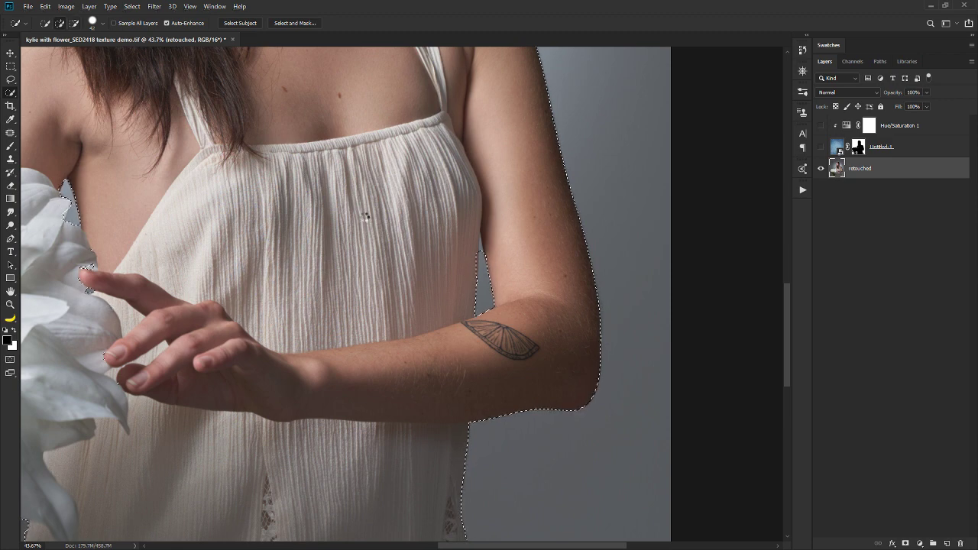
Open the legacy Refine Edge dialog for the finished selection and keep its view mode on Overlay
scroll(379, 139, down, 6)
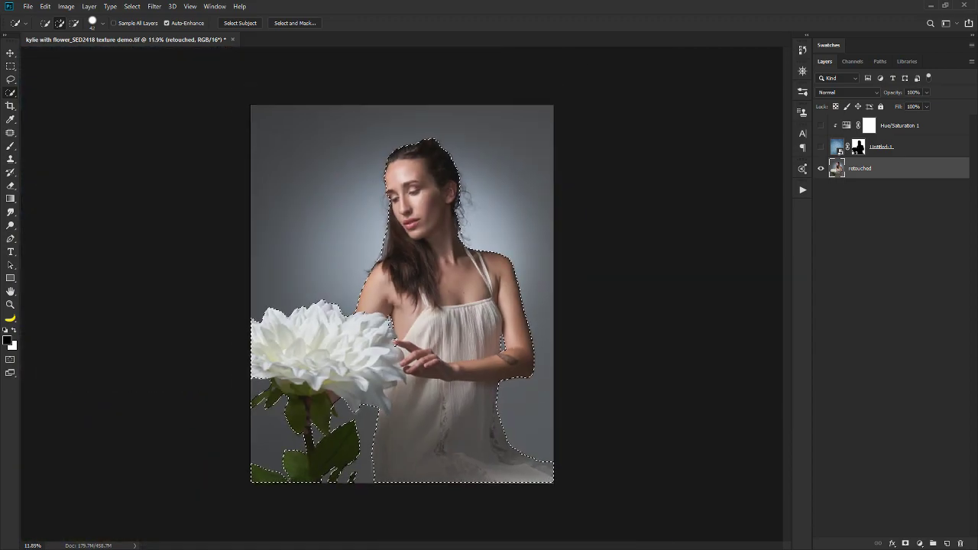
scroll(415, 223, up, 2)
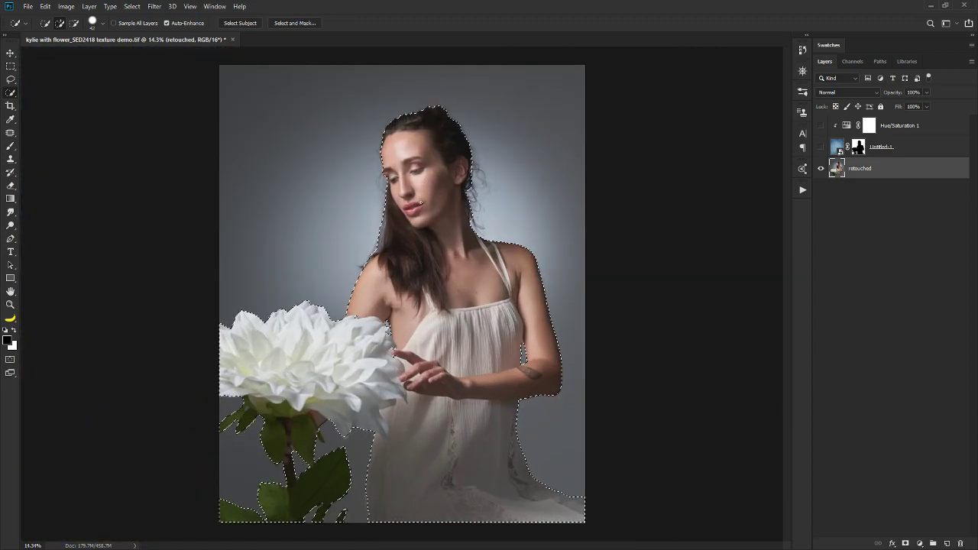
click(133, 7)
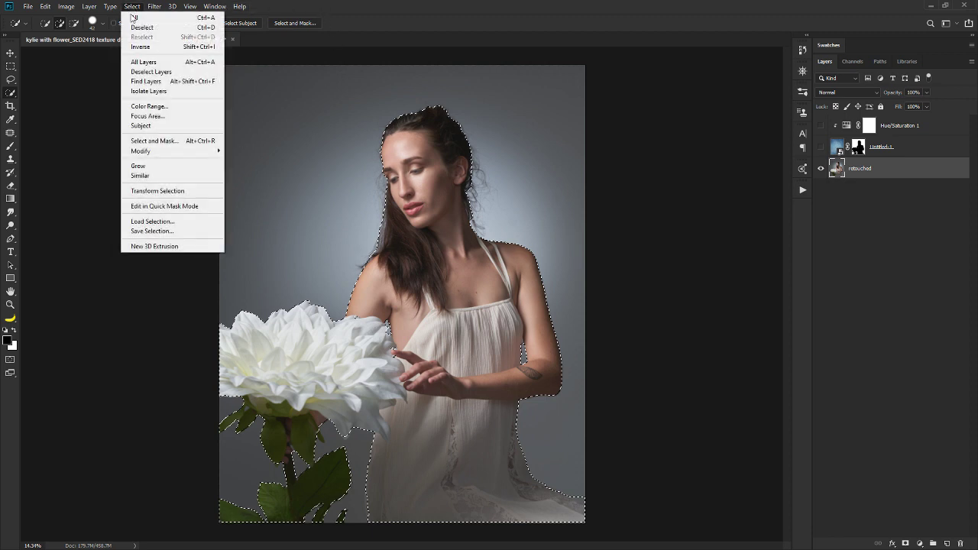
shift+click(165, 144)
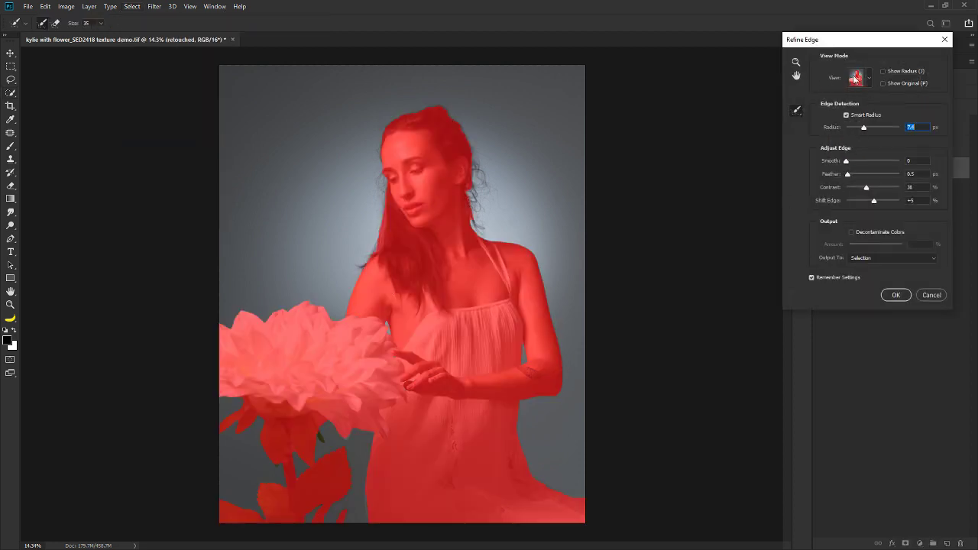
click(870, 80)
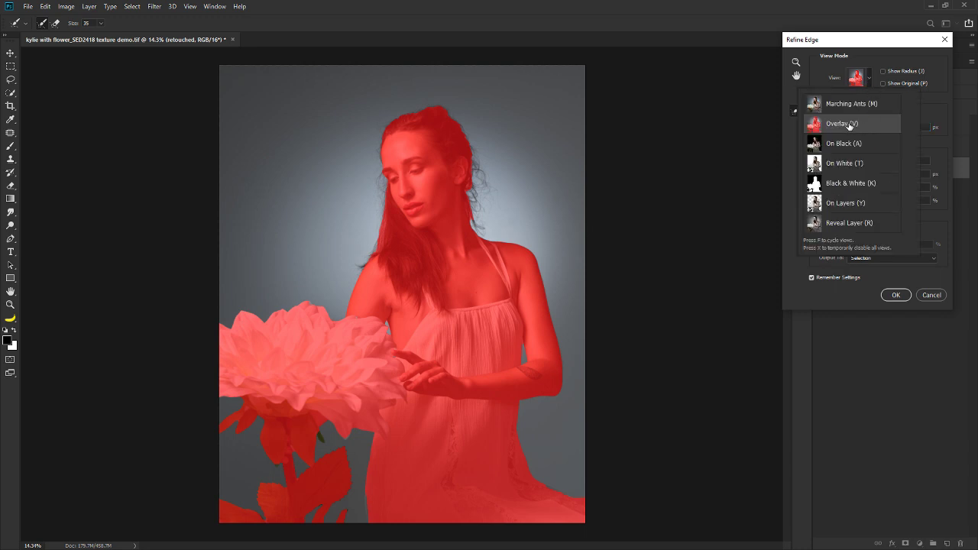
click(851, 43)
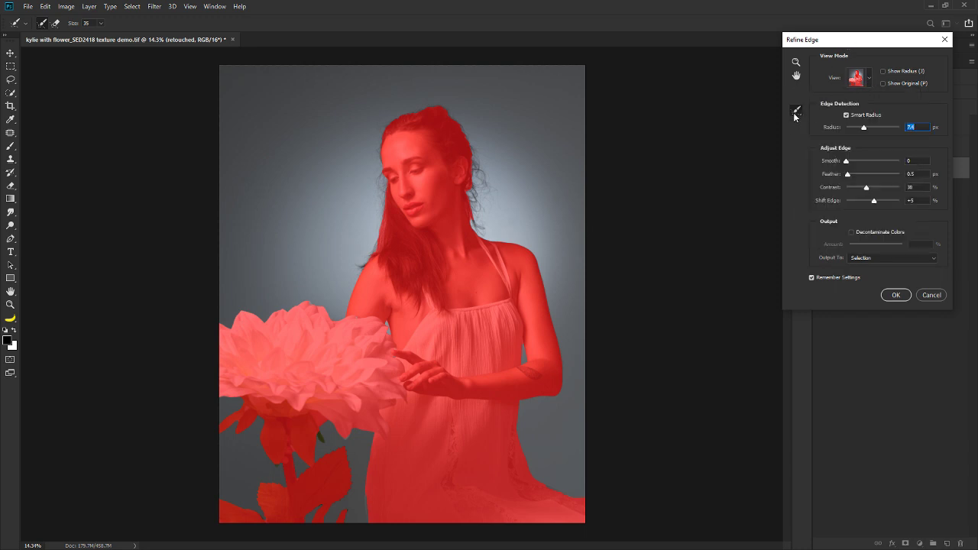
Brush the Refine Radius tool at size 258 along the hair's edges on both sides of the head and above the shoulder
drag(498, 201, 511, 205)
drag(356, 269, 375, 246)
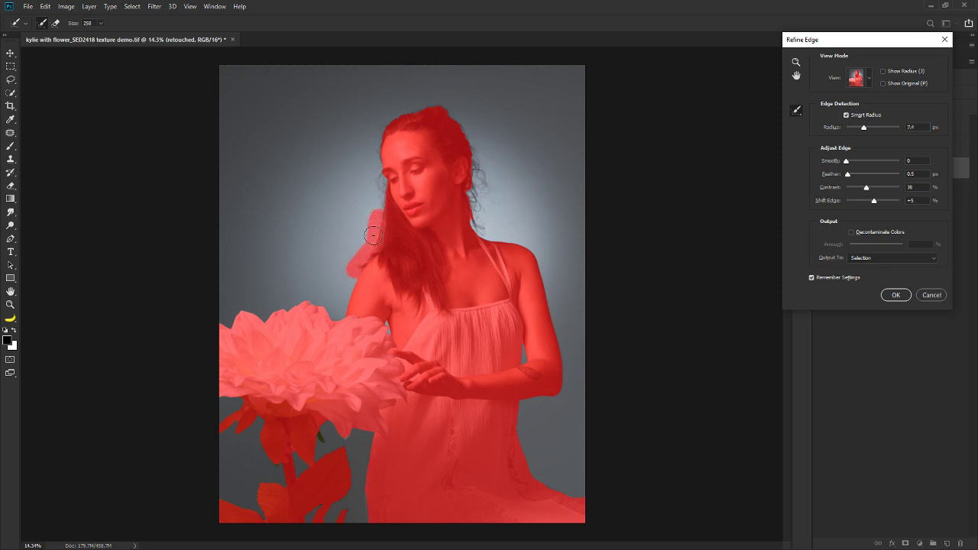
mouse_move(384, 140)
mouse_down()
mouse_move(391, 115)
mouse_move(459, 120)
mouse_move(499, 192)
mouse_move(478, 182)
mouse_move(494, 220)
mouse_up()
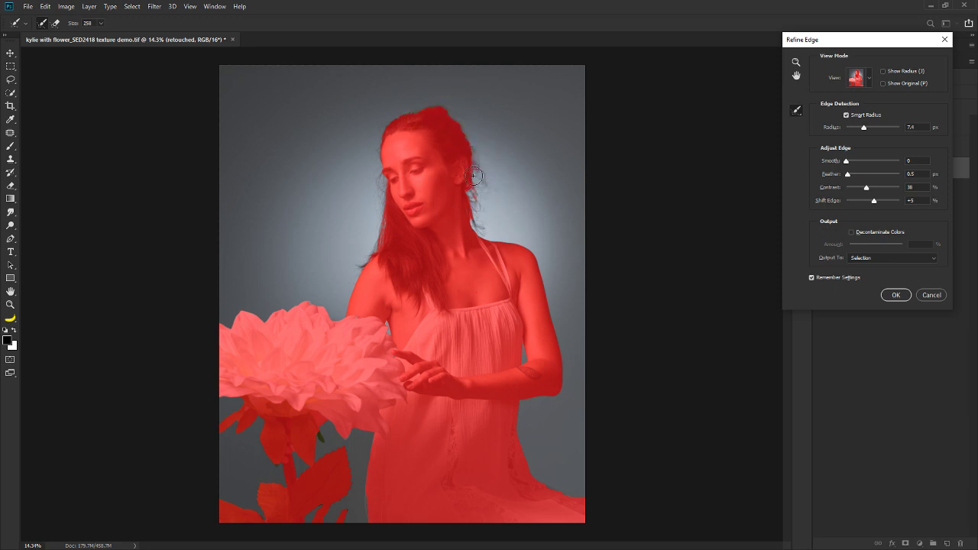
mouse_move(474, 174)
mouse_down()
mouse_move(470, 205)
mouse_move(487, 241)
mouse_move(493, 216)
mouse_move(519, 228)
mouse_move(513, 237)
mouse_move(495, 245)
mouse_move(473, 221)
mouse_move(461, 102)
mouse_move(408, 129)
mouse_move(420, 102)
mouse_move(398, 117)
mouse_move(380, 194)
mouse_move(397, 195)
mouse_move(386, 152)
mouse_move(369, 253)
mouse_move(348, 283)
mouse_up()
Refine the edges of the backdrop gap between the flower and the torso with the Refine Radius tool, reducing the brush size to 27
scroll(384, 321, up, 5)
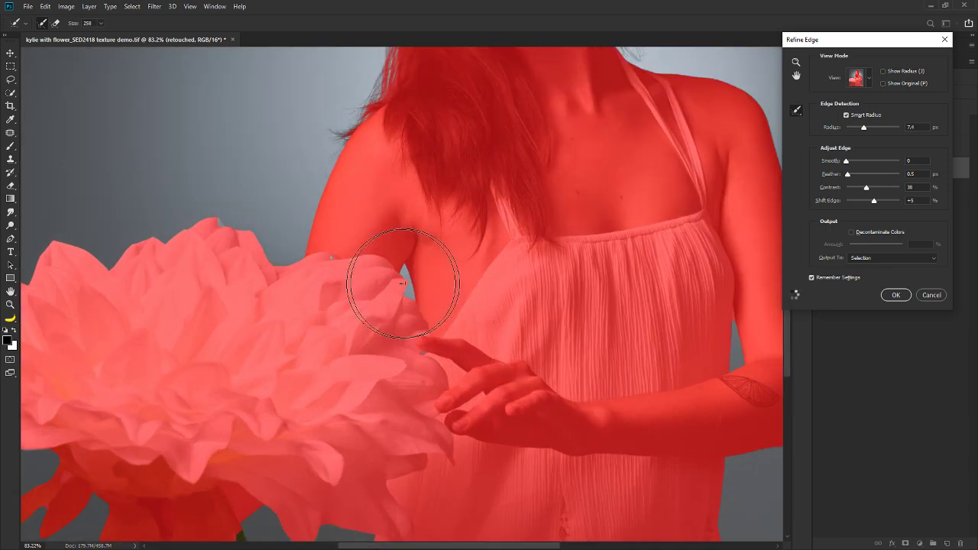
mouse_move(372, 297)
mouse_down()
mouse_move(406, 295)
mouse_move(369, 295)
mouse_up()
mouse_move(415, 212)
mouse_down()
mouse_move(370, 201)
mouse_move(395, 252)
mouse_up()
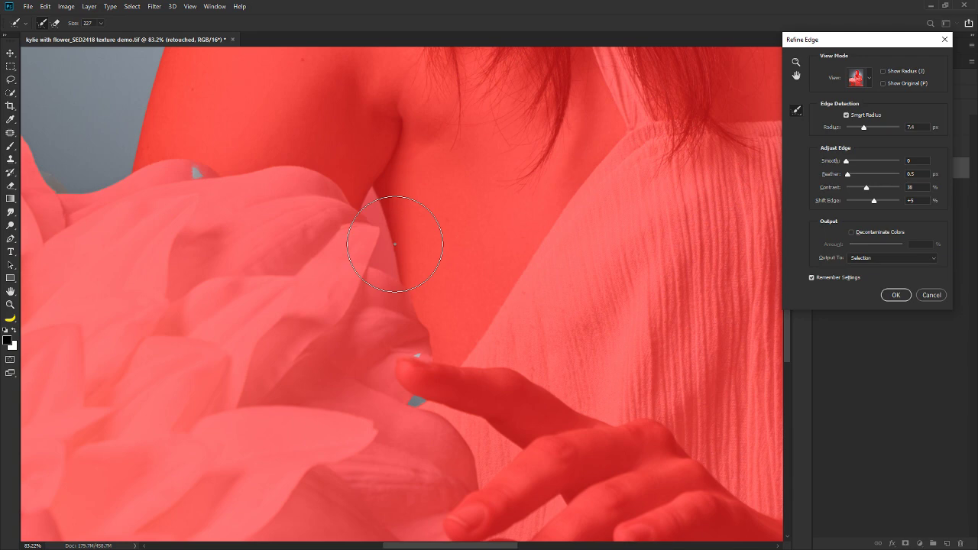
drag(416, 242, 385, 251)
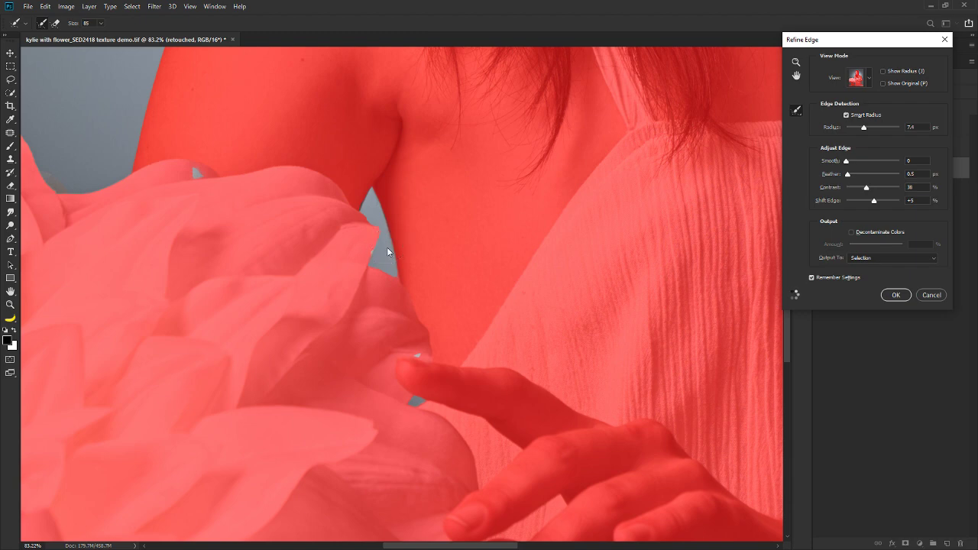
drag(396, 244, 397, 249)
drag(363, 209, 382, 201)
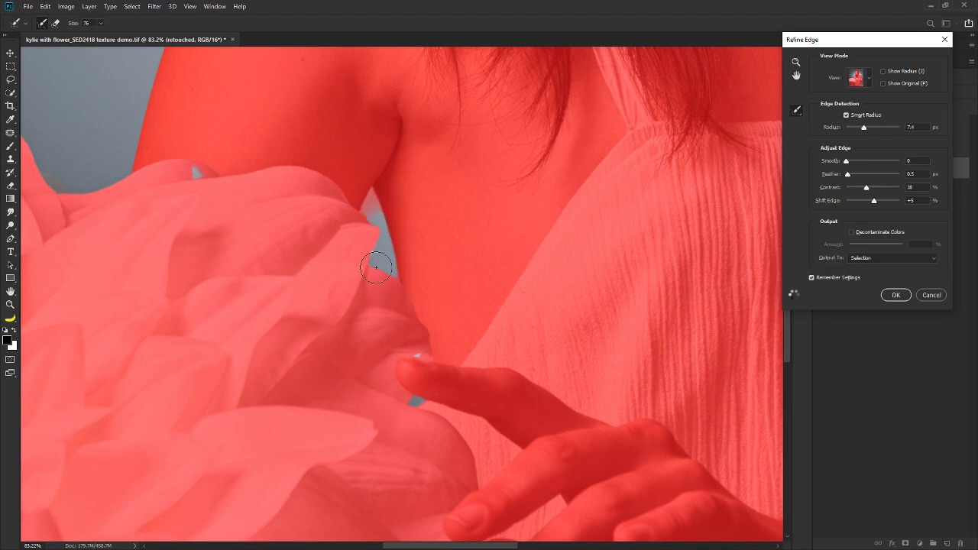
alt+drag(385, 265, 368, 281)
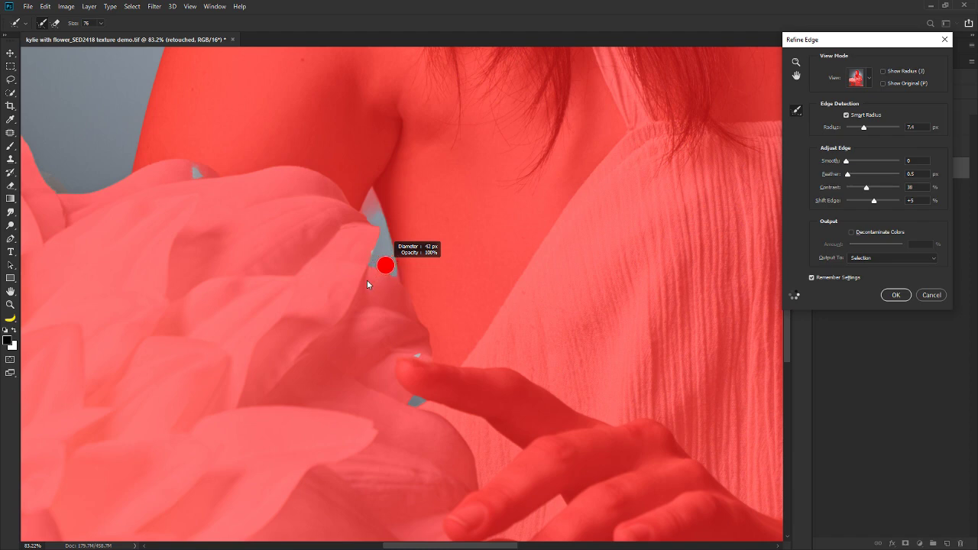
alt+right_click(384, 206)
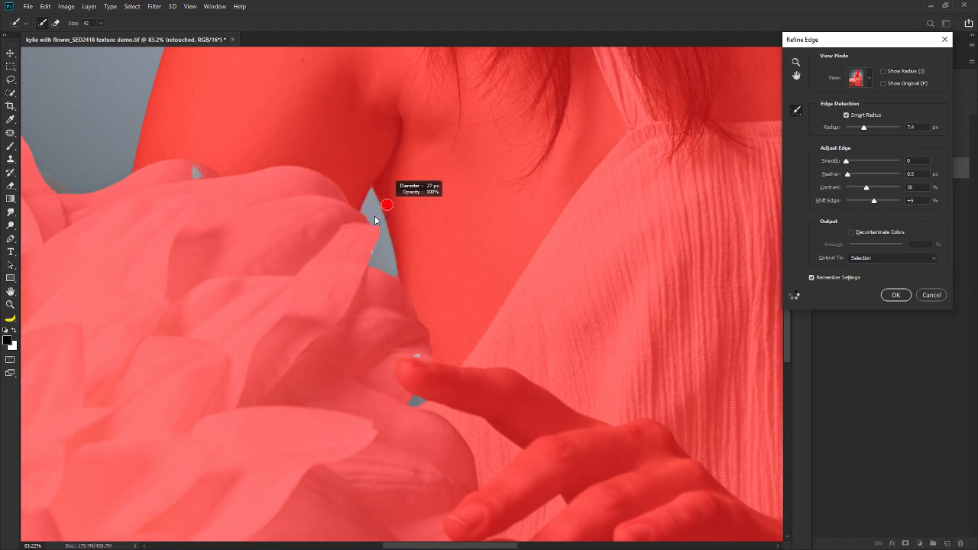
alt+drag(376, 217, 374, 219)
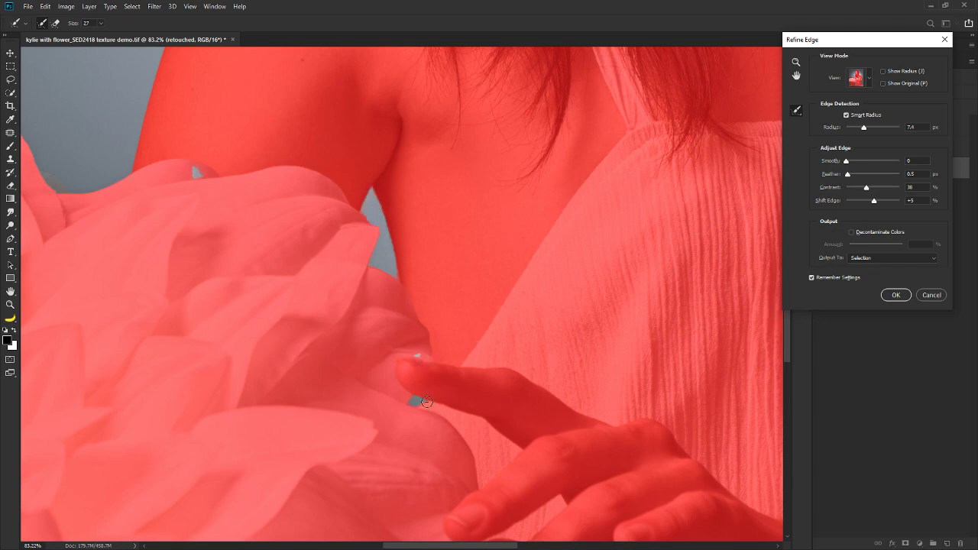
Brush the Refine Radius tool at size 54 around the backdrop gap between the tattooed arm and the dress
drag(649, 342, 233, 299)
mouse_move(612, 284)
mouse_down()
mouse_move(305, 224)
mouse_move(285, 187)
mouse_up()
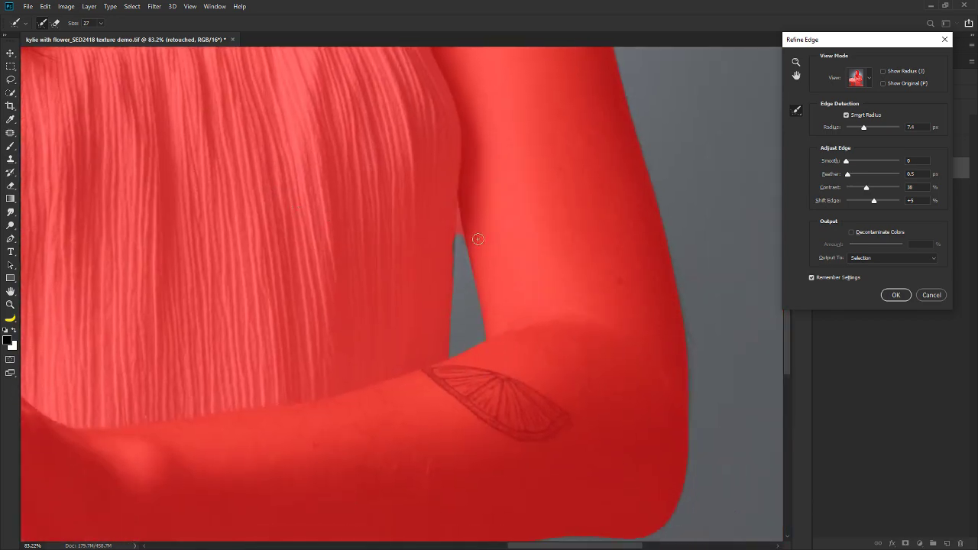
mouse_move(442, 276)
mouse_down()
mouse_move(454, 279)
mouse_move(453, 190)
mouse_up()
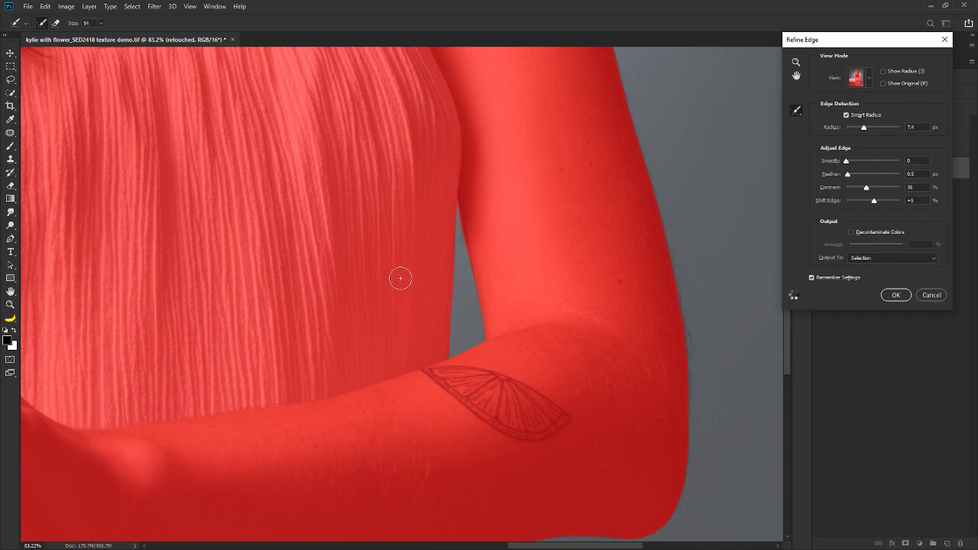
drag(443, 349, 493, 332)
Refine the outer edge of the tattooed arm from the elbow to the shoulder, enlarging the Refine Radius brush to 111
scroll(659, 237, down, 2)
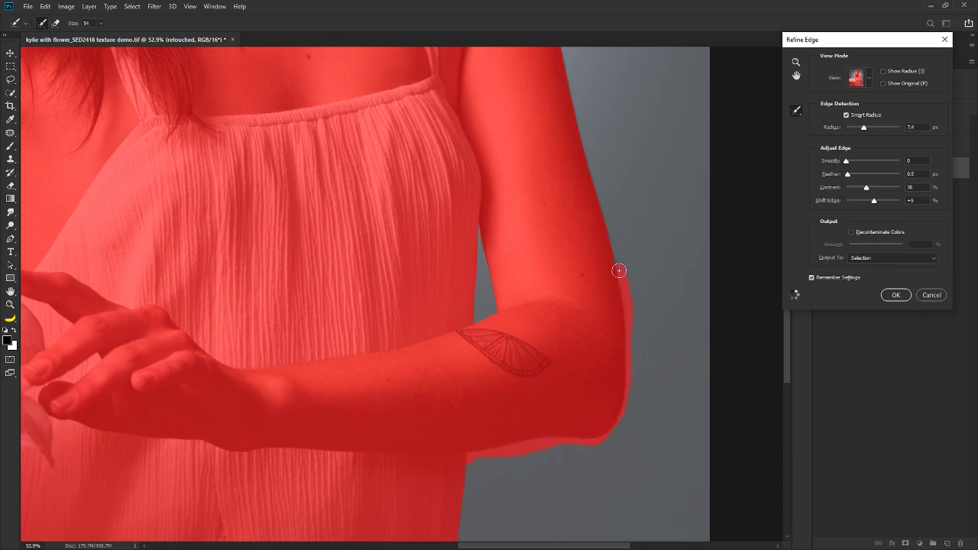
drag(631, 131, 616, 253)
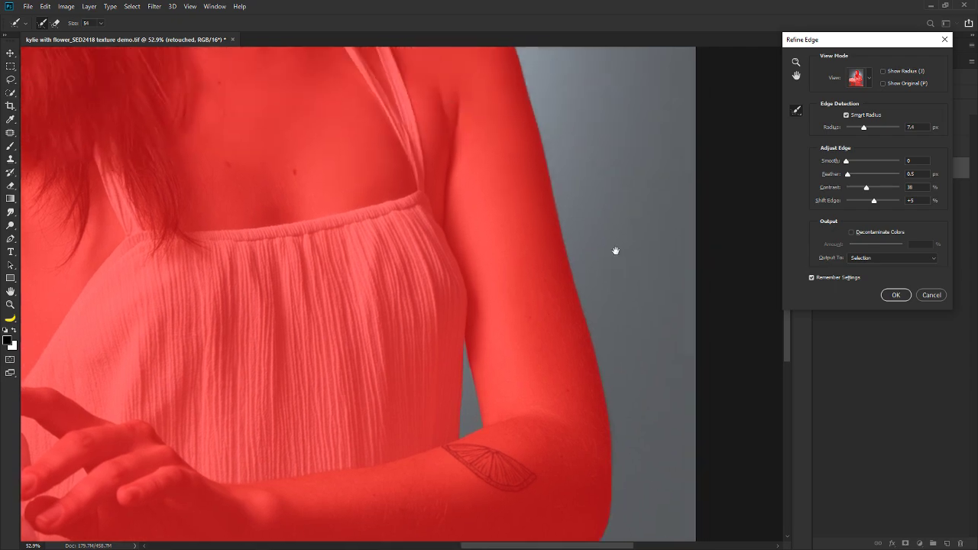
alt+right_click(616, 284)
mouse_move(580, 298)
mouse_down()
mouse_move(569, 214)
mouse_move(531, 115)
mouse_up()
mouse_move(548, 147)
mouse_down()
mouse_move(562, 352)
mouse_move(465, 202)
mouse_move(385, 196)
mouse_move(350, 174)
mouse_up()
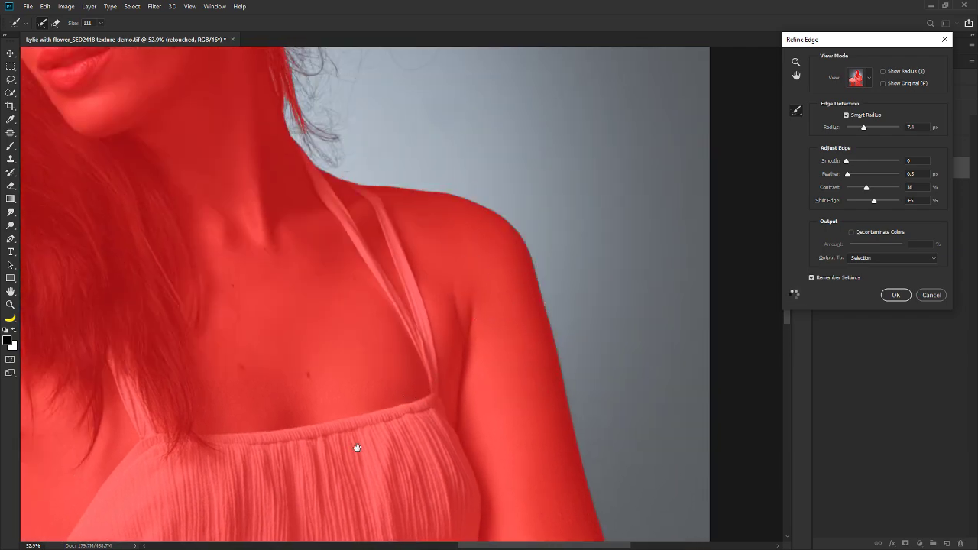
Brush the Refine Radius tool at size 160 along the flower's upper petal edges and the petal undersides next to the dress
drag(356, 446, 515, 160)
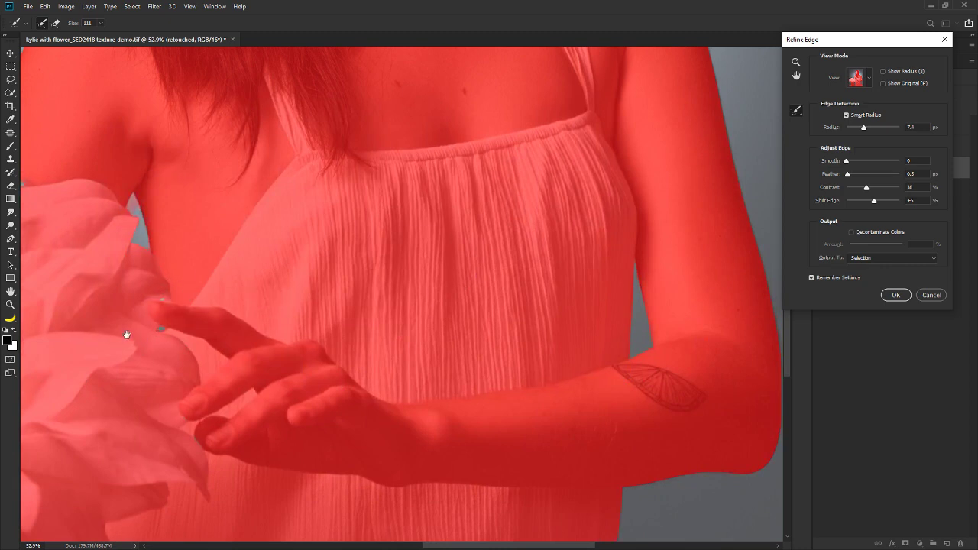
mouse_move(127, 335)
mouse_down()
mouse_move(535, 321)
mouse_move(535, 428)
mouse_up()
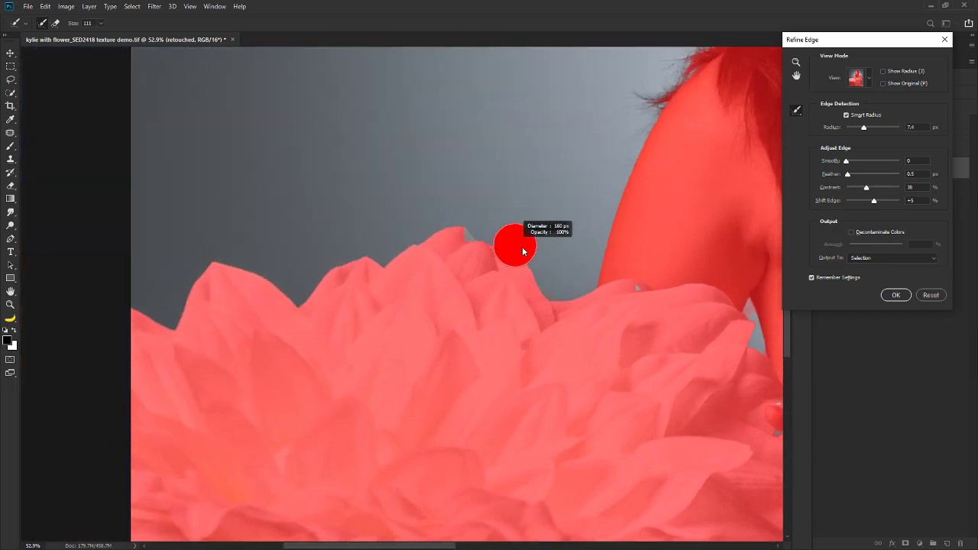
mouse_move(574, 277)
mouse_down()
mouse_move(534, 258)
mouse_move(473, 229)
mouse_move(369, 265)
mouse_move(324, 296)
mouse_move(288, 297)
mouse_move(254, 263)
mouse_move(203, 279)
mouse_move(183, 326)
mouse_move(129, 290)
mouse_up()
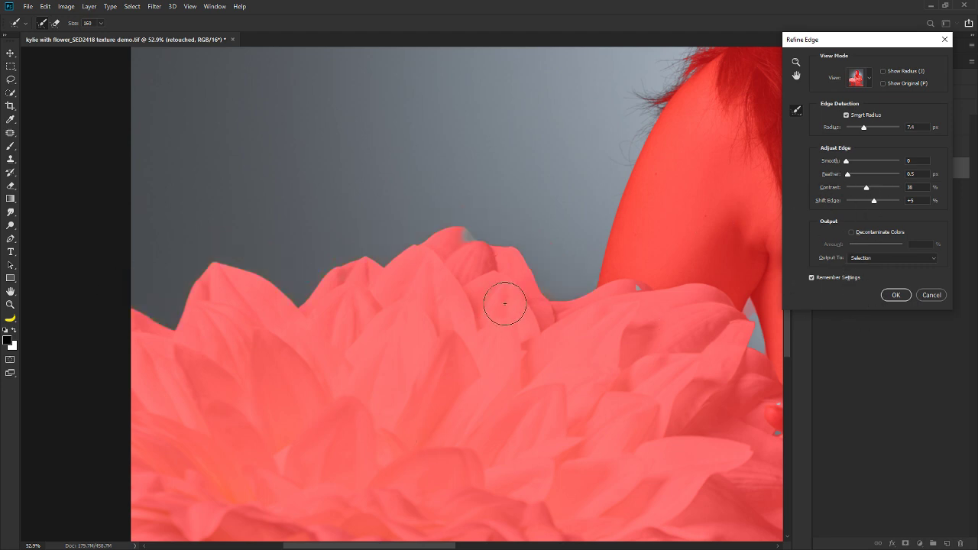
key(space)
drag(485, 486, 419, 198)
drag(428, 487, 471, 279)
mouse_move(484, 188)
mouse_down()
mouse_move(555, 258)
mouse_move(583, 254)
mouse_move(607, 219)
mouse_move(693, 246)
mouse_up()
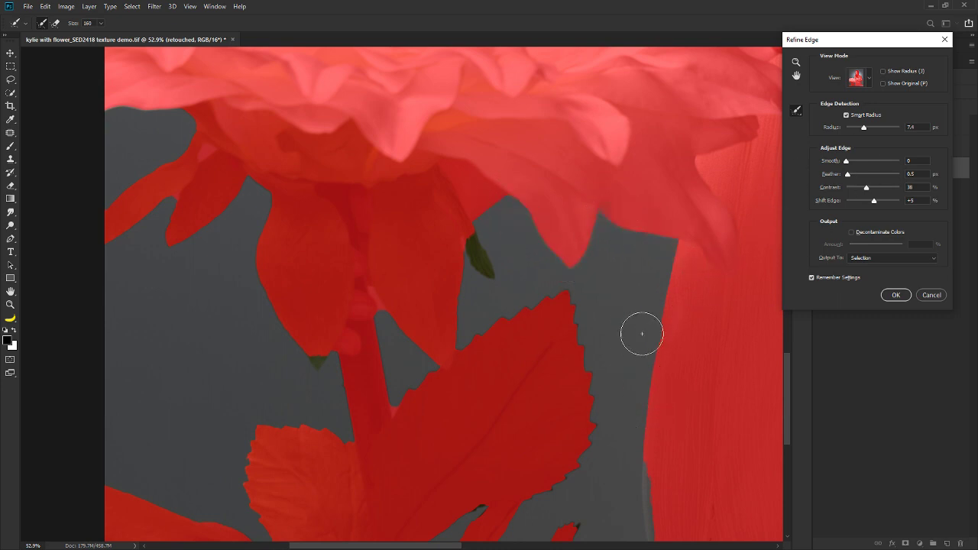
Refine the large leaf's upper edge and the dark sepal above it at size 160, and the gap beside the stem at size 58
mouse_move(622, 316)
mouse_down()
mouse_move(517, 188)
mouse_move(471, 187)
mouse_move(487, 233)
mouse_move(492, 314)
mouse_move(461, 355)
mouse_move(427, 377)
mouse_move(369, 465)
mouse_up()
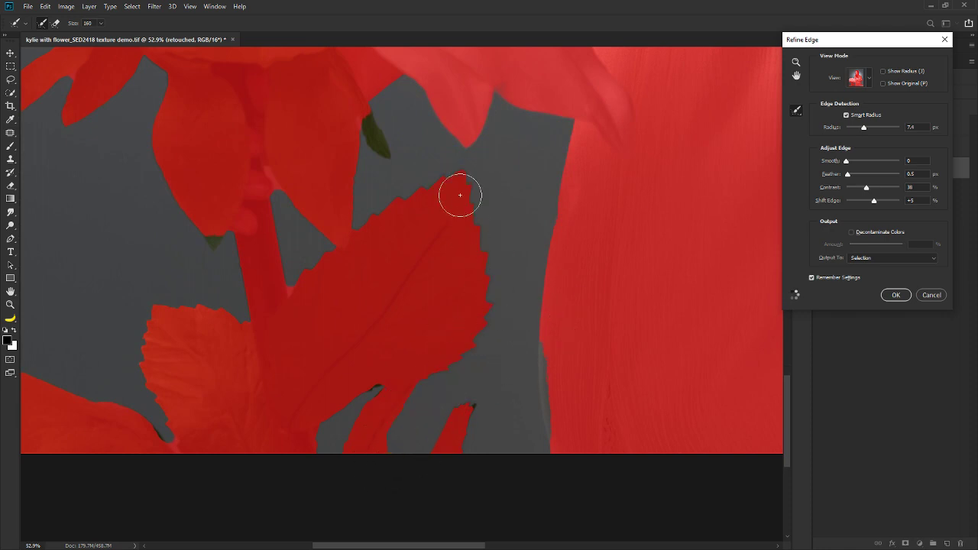
mouse_move(458, 192)
mouse_down()
mouse_move(348, 240)
mouse_move(367, 129)
mouse_move(385, 146)
mouse_move(364, 99)
mouse_up()
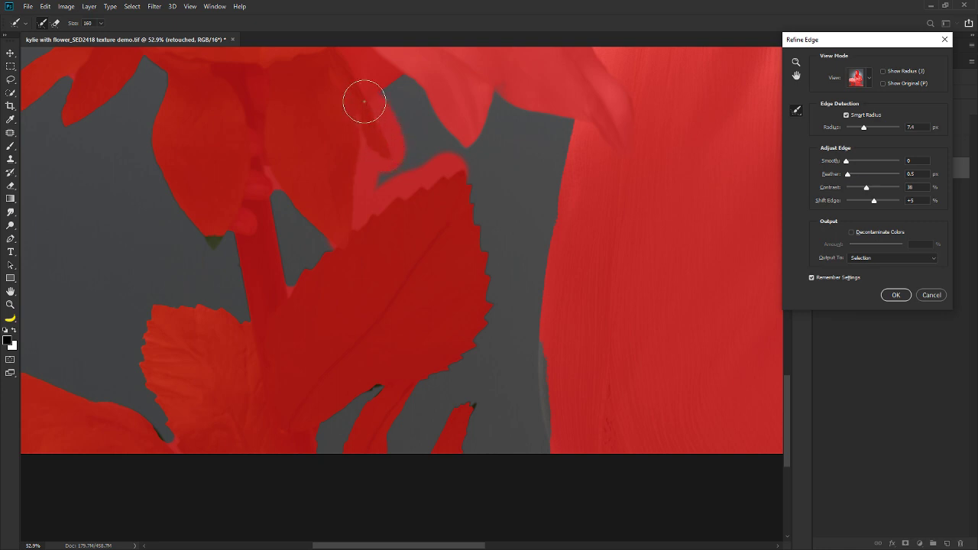
mouse_move(282, 204)
mouse_down()
mouse_move(272, 211)
mouse_move(276, 198)
mouse_up()
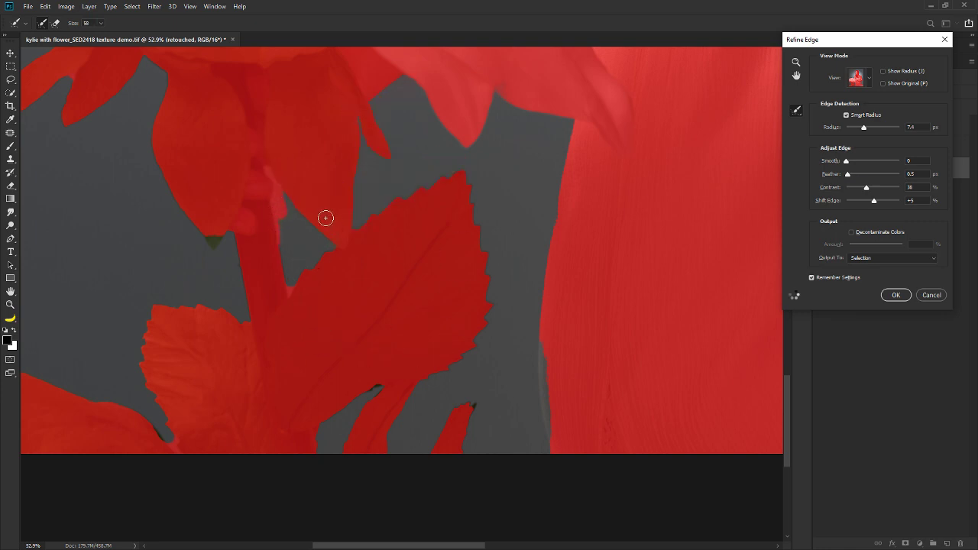
mouse_move(326, 218)
mouse_down()
mouse_move(240, 137)
mouse_move(301, 248)
mouse_move(281, 168)
mouse_move(289, 201)
mouse_move(339, 243)
mouse_move(284, 291)
mouse_move(288, 252)
mouse_up()
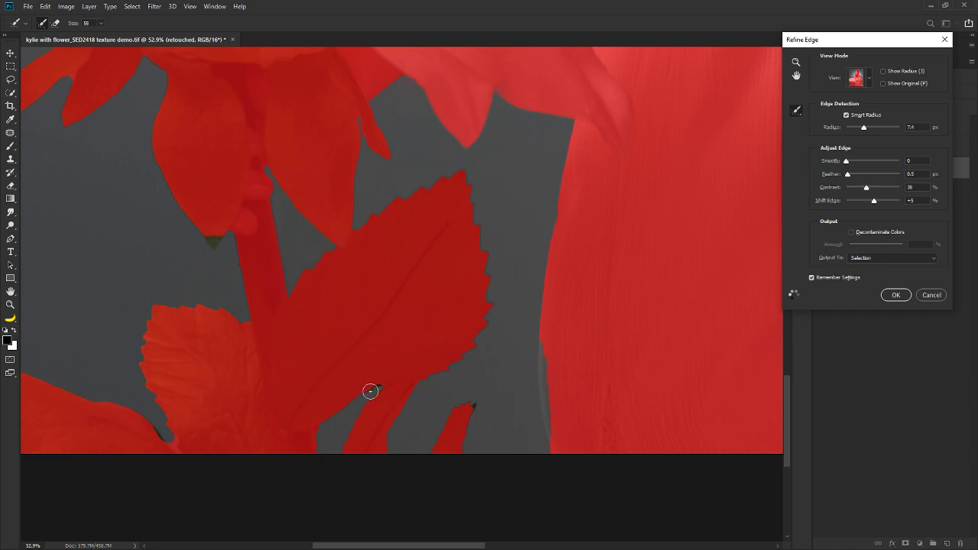
Refine the leaf edges at the image's lower border and the dress's lower edge with a size 111 Refine Radius brush
mouse_move(375, 371)
mouse_down()
mouse_move(390, 376)
mouse_move(336, 405)
mouse_move(319, 487)
mouse_up()
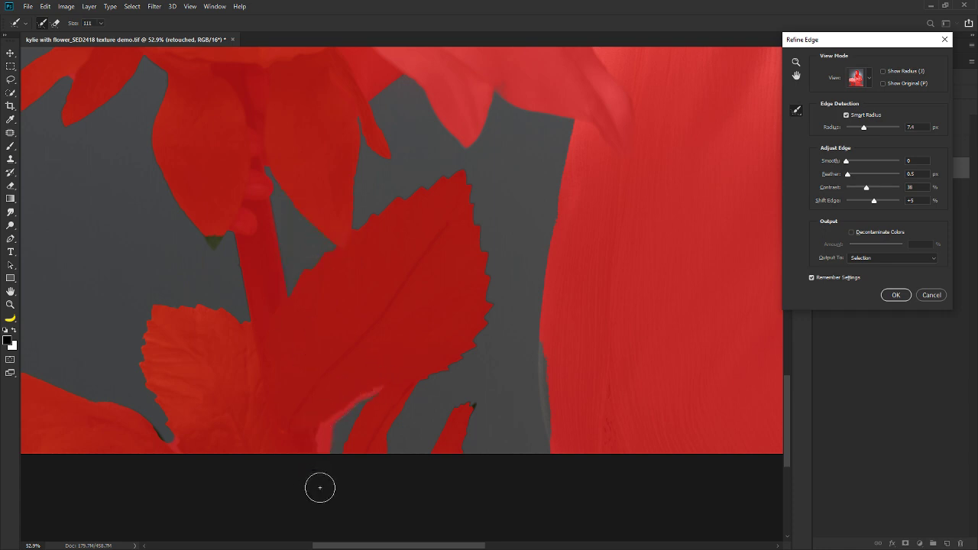
drag(451, 430, 468, 450)
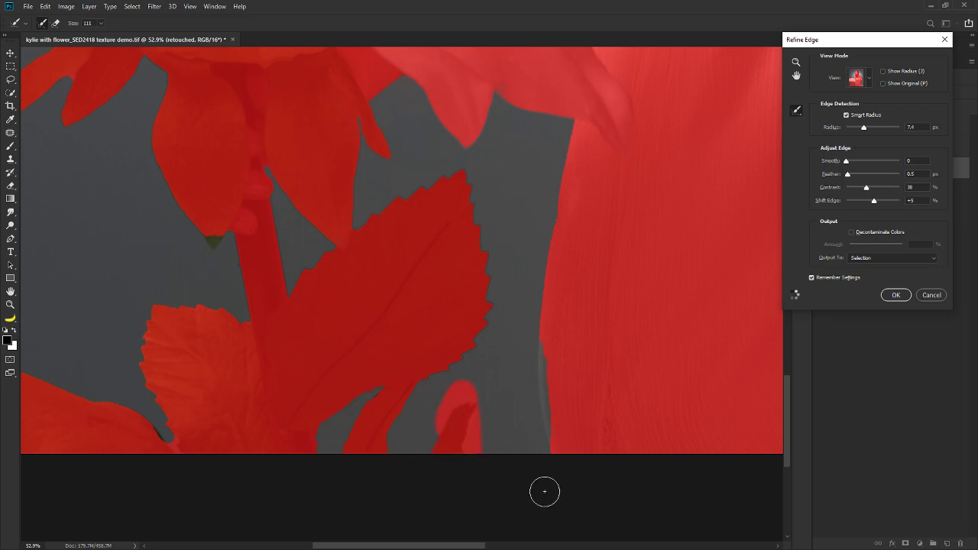
mouse_move(548, 314)
mouse_down()
mouse_move(562, 474)
mouse_move(549, 402)
mouse_move(633, 401)
mouse_move(562, 478)
mouse_up()
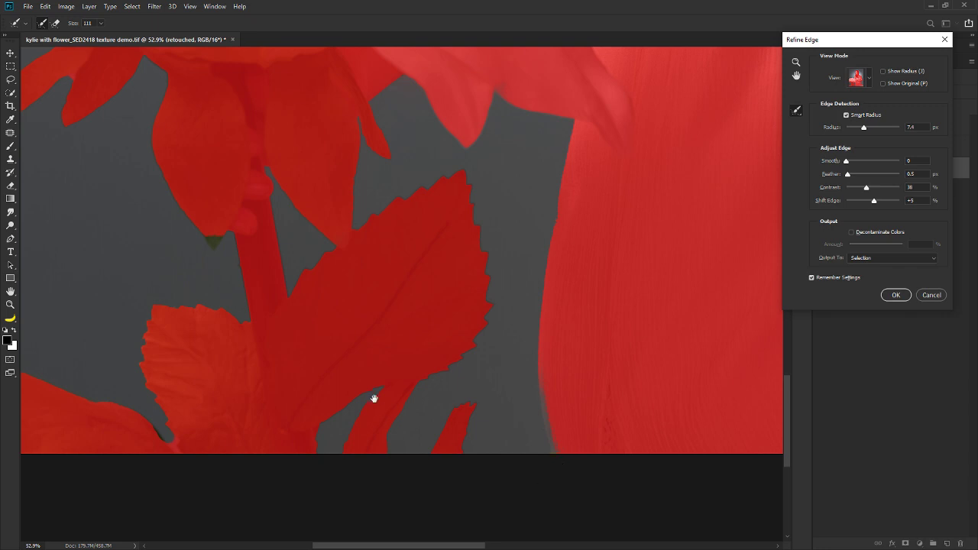
Brush the Refine Radius tool at size 111 over the lower-left leaf edges and the dark sepal tip beside the stem
drag(371, 395, 540, 413)
mouse_move(322, 319)
mouse_down()
mouse_move(312, 355)
mouse_move(327, 421)
mouse_move(314, 356)
mouse_move(348, 330)
mouse_move(312, 393)
mouse_move(341, 464)
mouse_move(321, 436)
mouse_move(244, 416)
mouse_move(183, 358)
mouse_up()
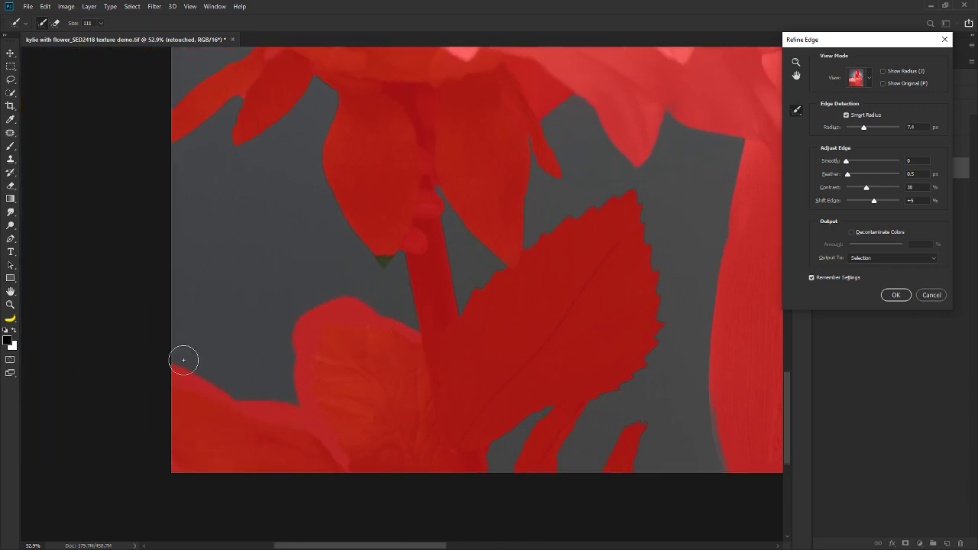
mouse_move(367, 265)
mouse_down()
mouse_move(390, 250)
mouse_move(408, 258)
mouse_move(424, 337)
mouse_up()
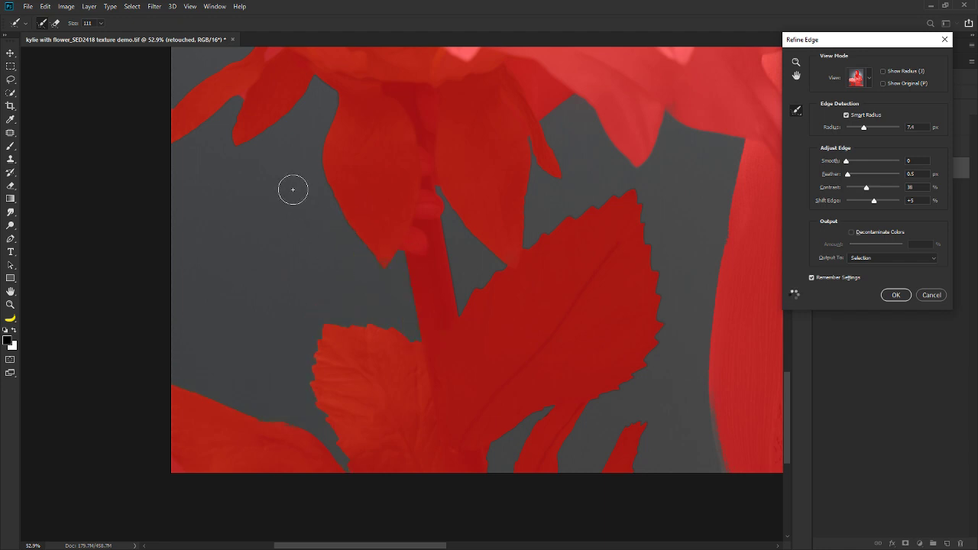
Refine the edges of the left-hand sepals and the petal undersides above them with the size 111 brush
drag(291, 190, 341, 336)
mouse_move(382, 221)
mouse_down()
mouse_move(287, 282)
mouse_move(287, 235)
mouse_move(214, 285)
mouse_up()
drag(301, 136, 213, 144)
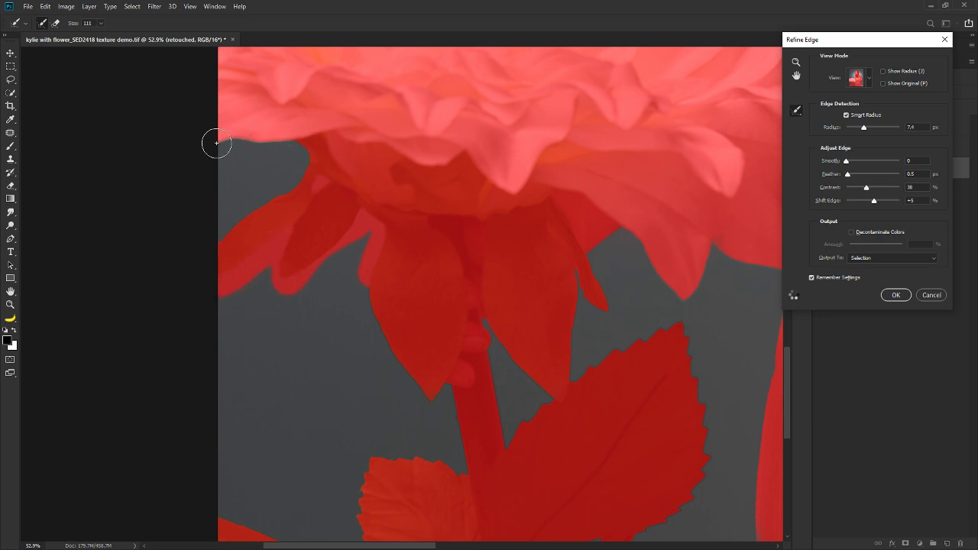
mouse_move(305, 162)
mouse_down()
mouse_move(286, 201)
mouse_move(216, 236)
mouse_up()
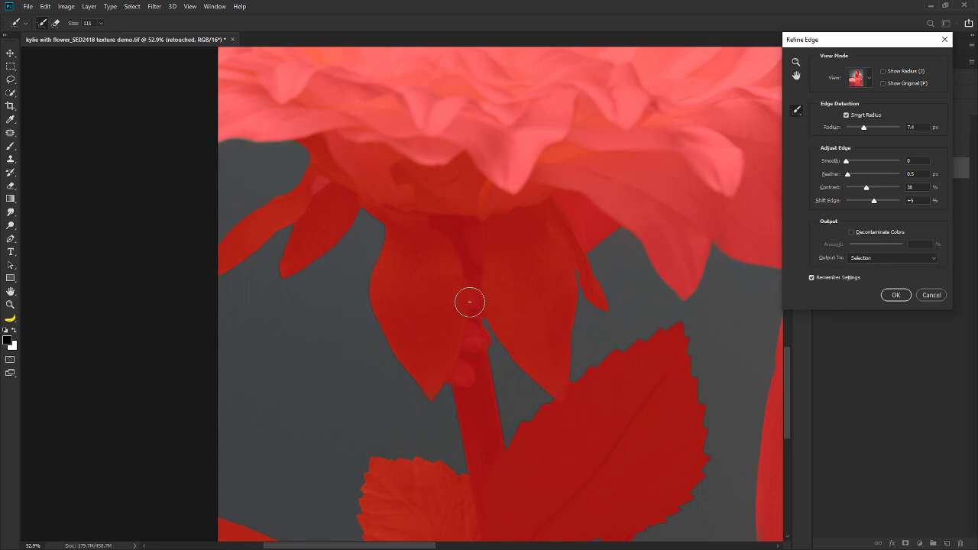
Check the refined overlay across the figure and around the fingertip, and apply the Refine Edge result as a selection
scroll(566, 298, down, 4)
drag(642, 252, 465, 343)
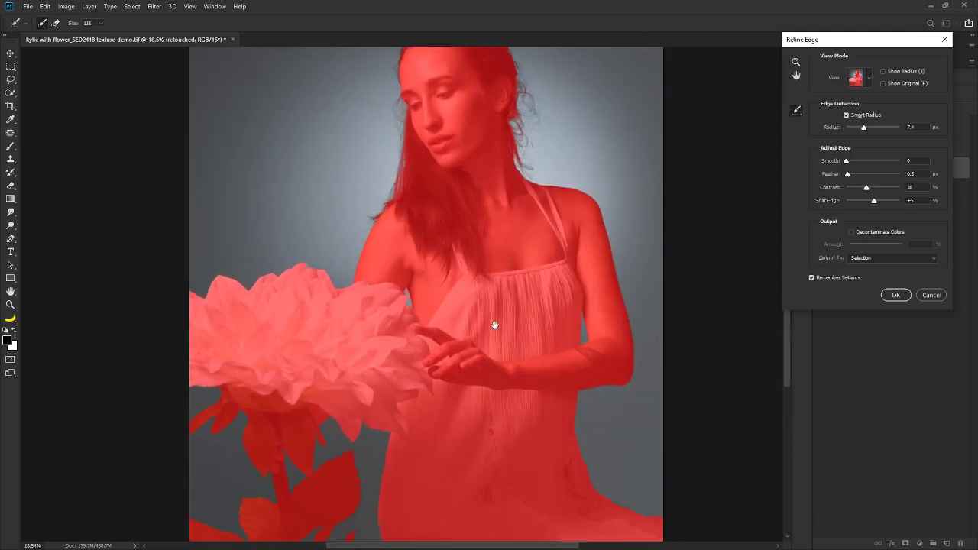
scroll(440, 300, up, 4)
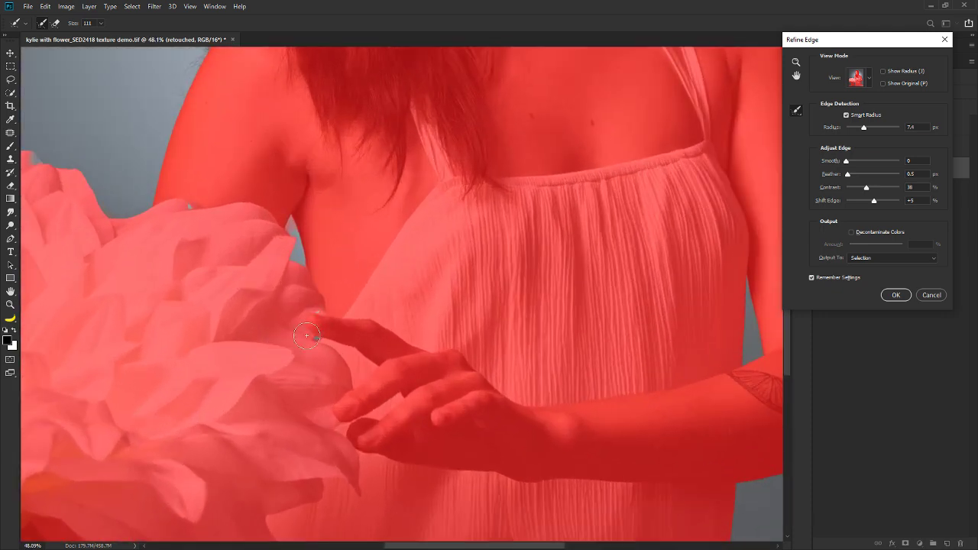
click(895, 296)
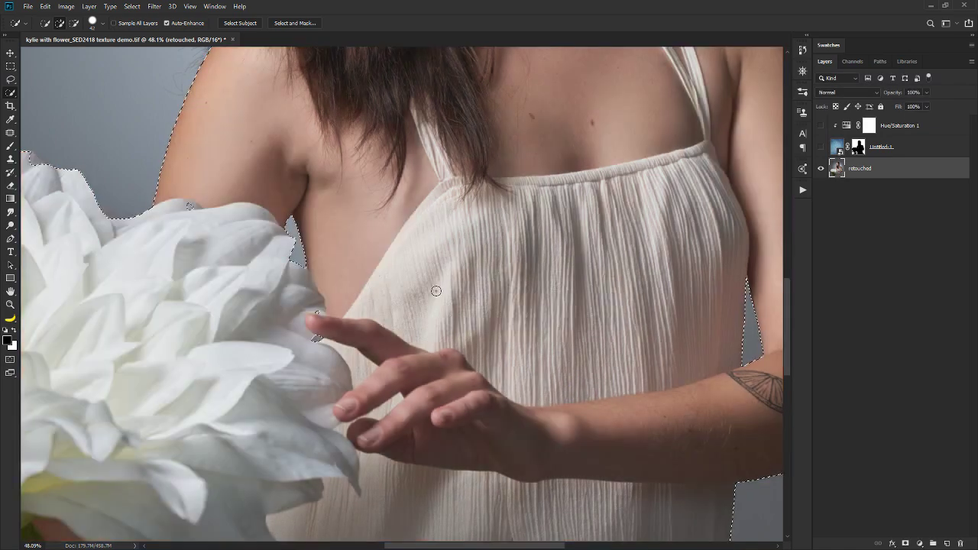
Save the refined selection as a new unnamed channel in the current document and display the document's channels
scroll(296, 305, up, 2)
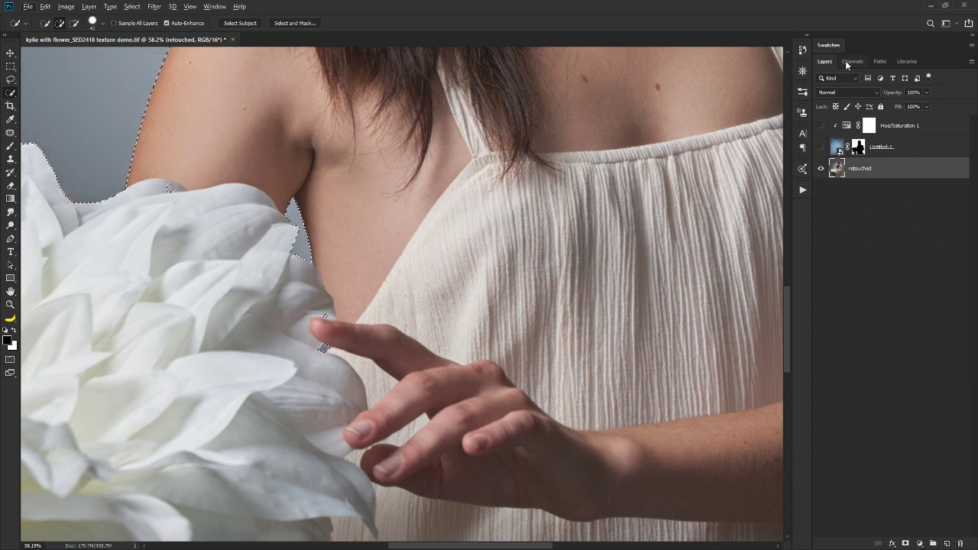
click(133, 7)
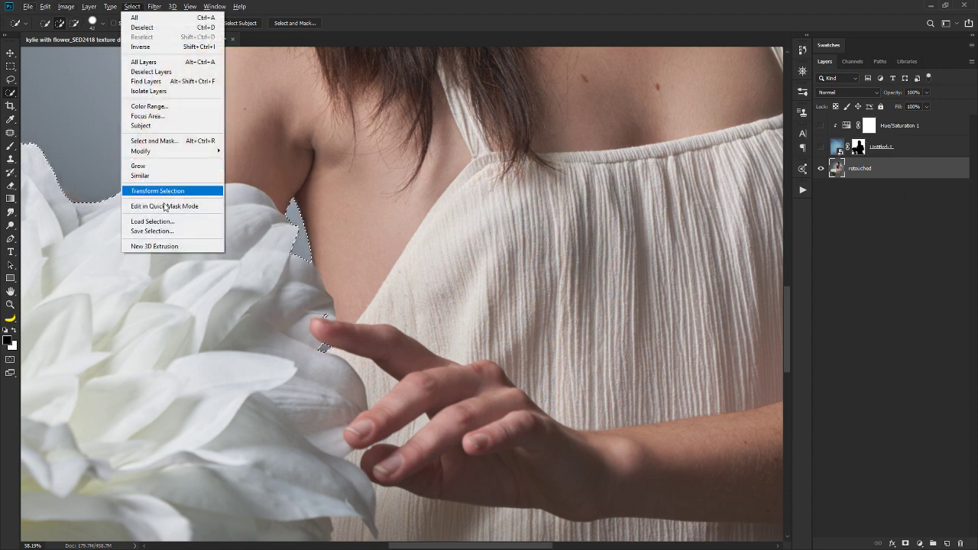
click(170, 234)
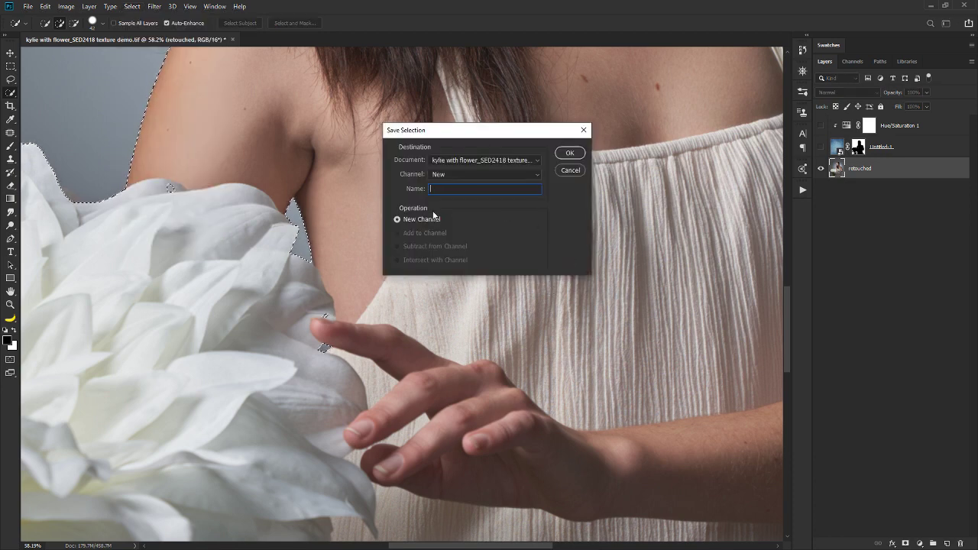
click(560, 155)
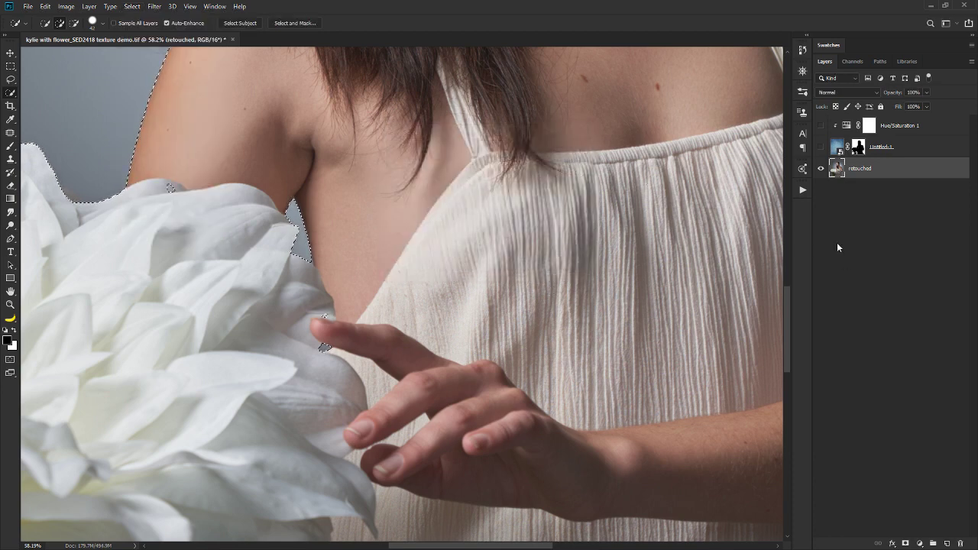
click(853, 61)
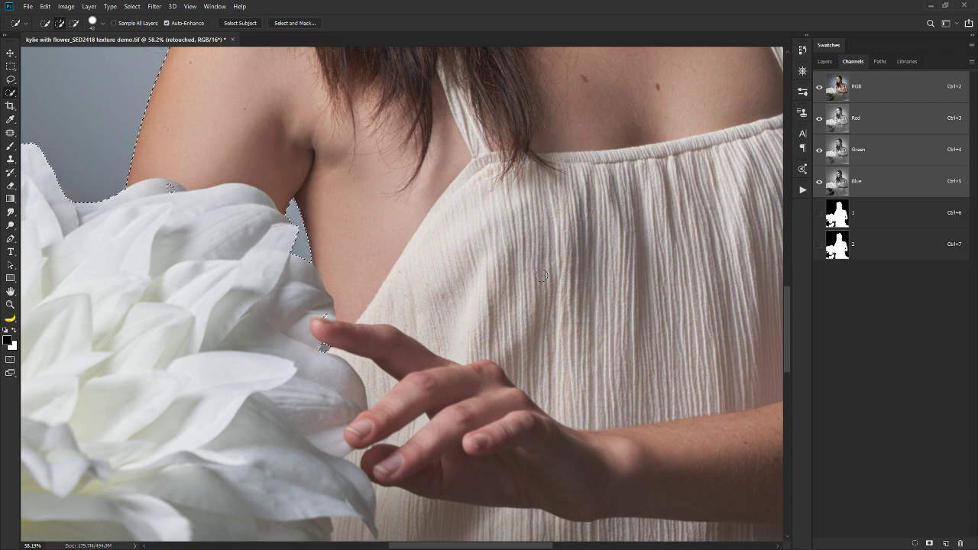
Display only channel 2, clear the active selection, and switch to the Brush tool
ctrl+click(840, 246)
click(840, 246)
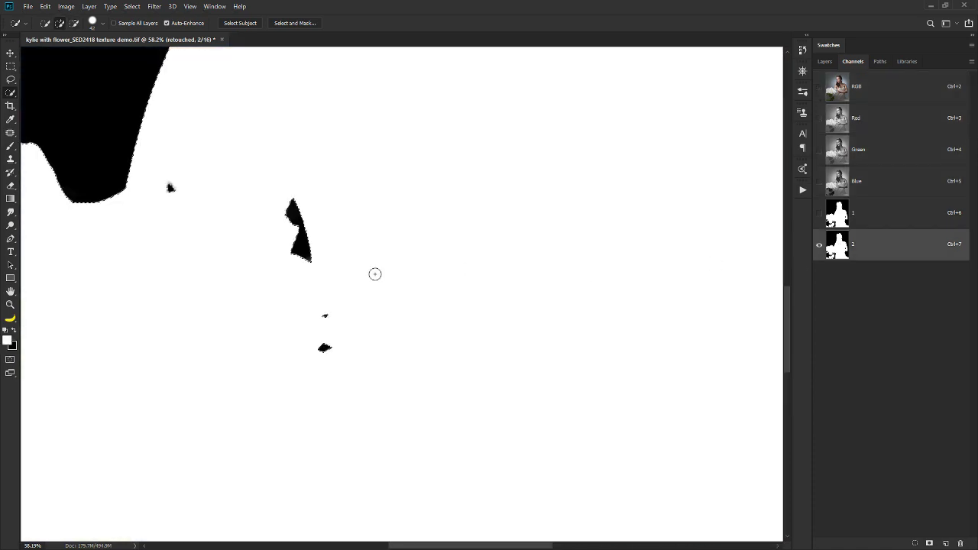
key(ctrl+d)
key(b)
Try painting white over the small dark specks beside the fingertip and upper petal in channel 2, and undo the strokes
alt+drag(396, 324, 293, 329)
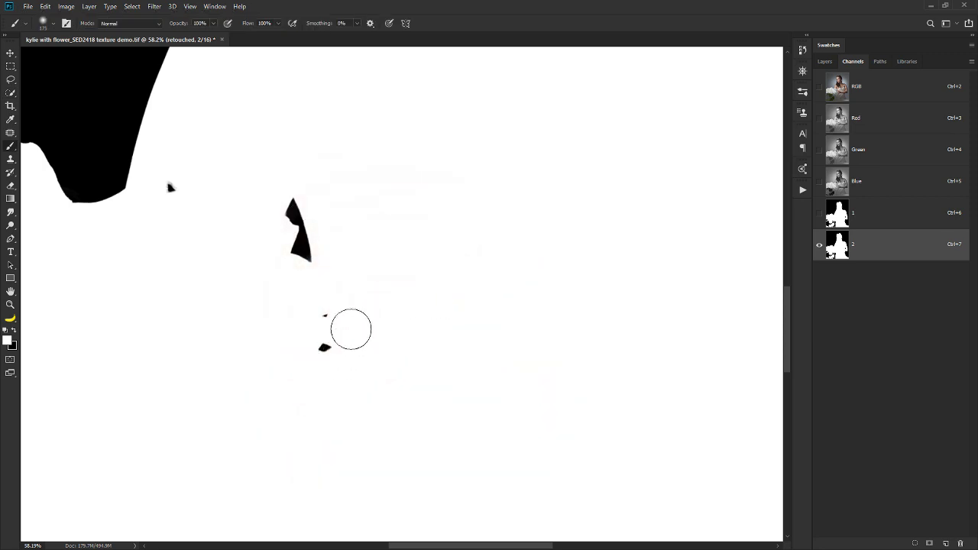
drag(351, 330, 332, 332)
alt+drag(189, 201, 170, 211)
click(177, 195)
click(172, 184)
drag(267, 310, 623, 303)
mouse_move(336, 298)
mouse_down()
mouse_move(493, 332)
mouse_move(209, 324)
mouse_up()
key(ctrl+alt+z)
key(ctrl+alt+z)
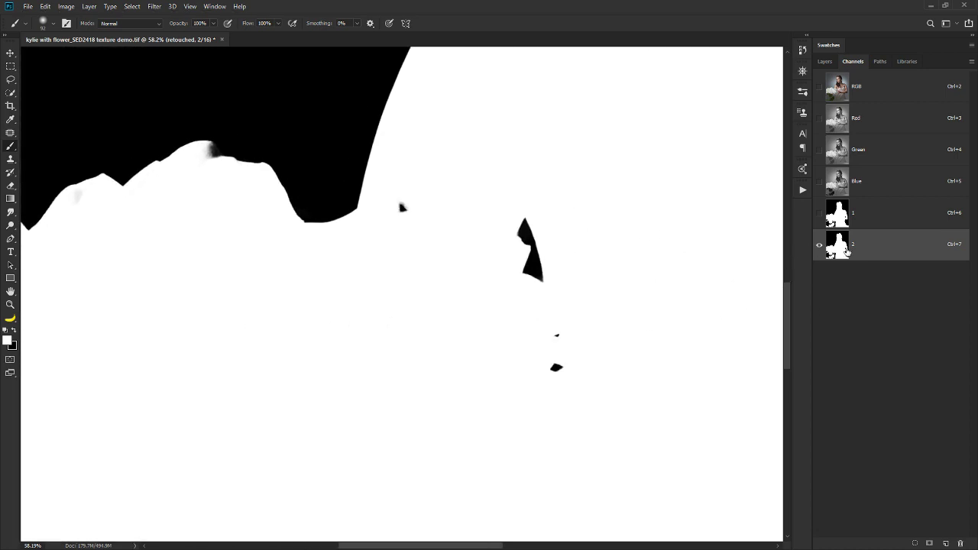
Compare with the colour image, and paint the specks beside the fingertip and at the upper petal white in channel 2
click(870, 96)
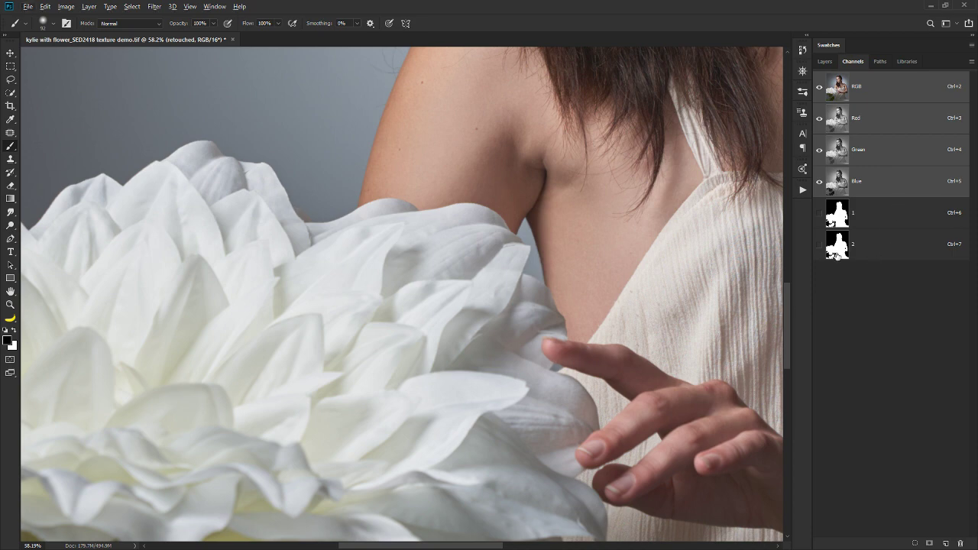
click(839, 245)
drag(560, 337, 549, 377)
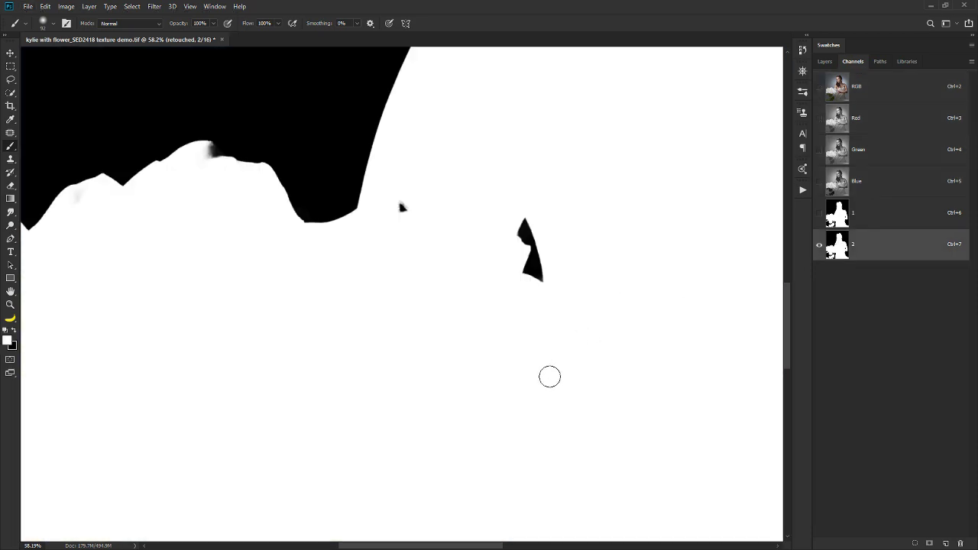
click(402, 207)
Set the brush mode to Overlay, enlarge the brush, and paint white along the grey dress edge beside the flower's leaves
scroll(451, 345, down, 3)
drag(451, 345, 473, 257)
drag(524, 358, 385, 181)
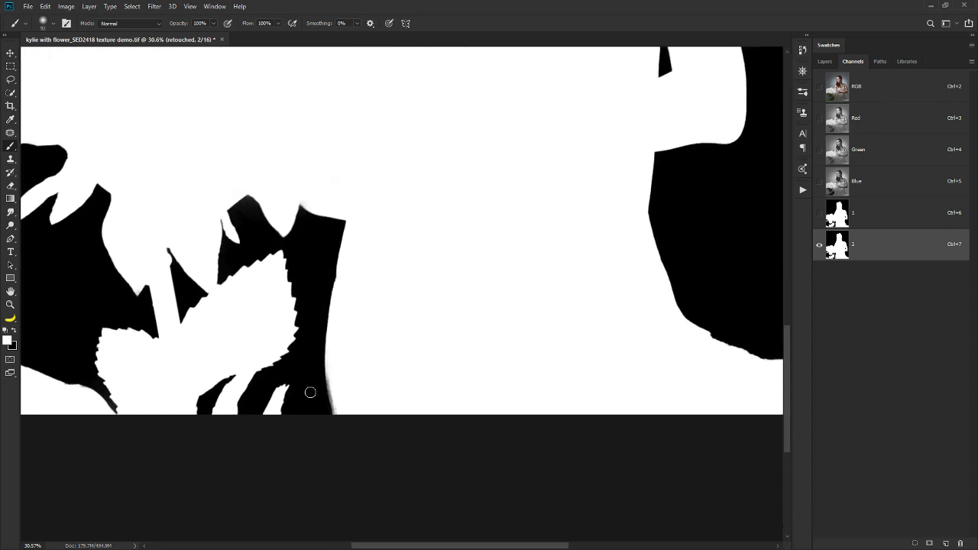
drag(310, 393, 384, 392)
scroll(384, 393, up, 2)
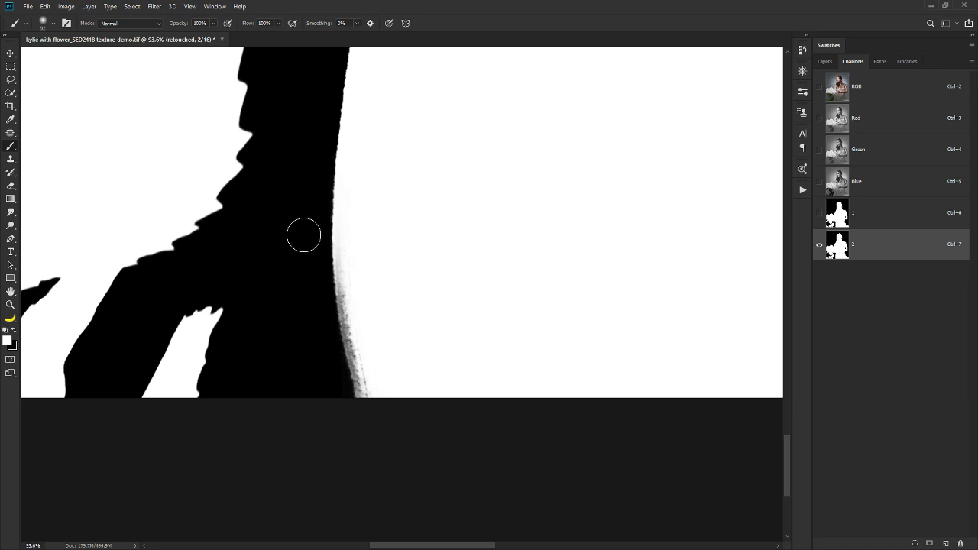
drag(262, 229, 340, 290)
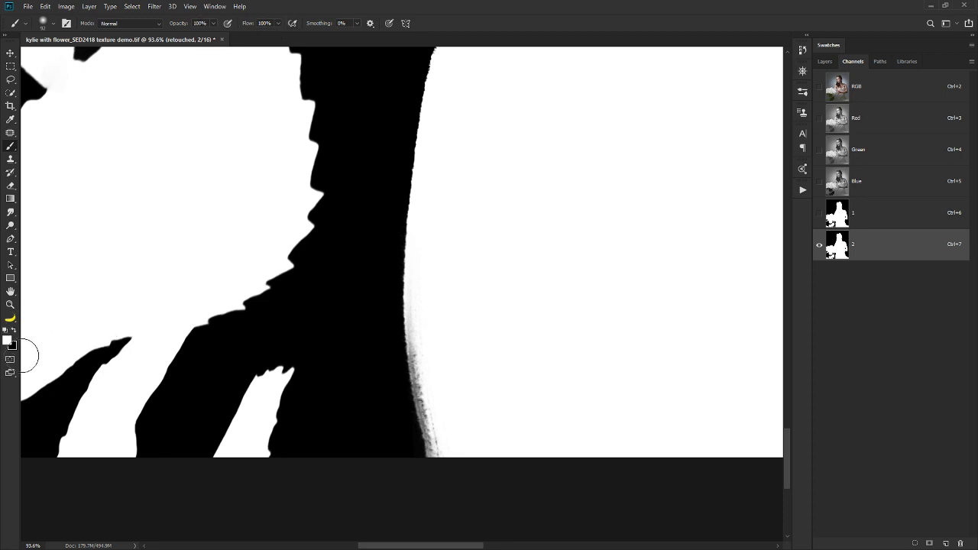
click(144, 25)
click(146, 160)
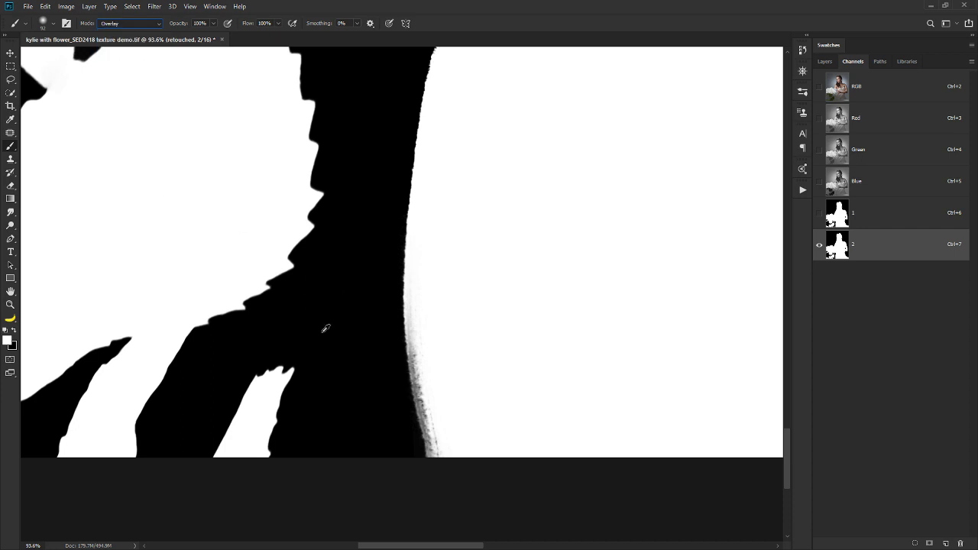
alt+drag(323, 332, 341, 331)
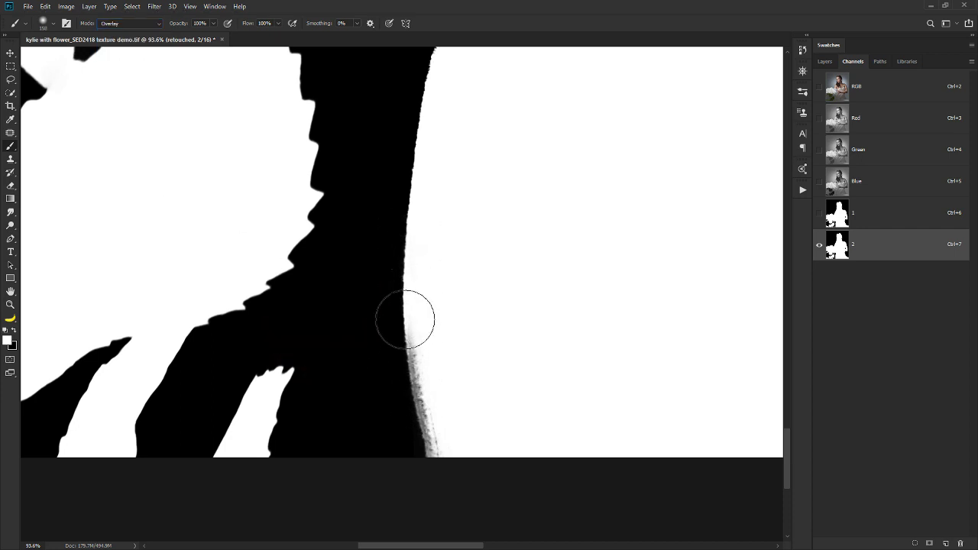
mouse_move(408, 318)
mouse_down()
mouse_move(433, 495)
mouse_move(417, 406)
mouse_move(427, 247)
mouse_move(422, 357)
mouse_move(435, 483)
mouse_up()
Clean the hazy petal edge above the gap between flower and dress with the white Overlay brush
scroll(462, 276, down, 3)
scroll(462, 276, down, 2)
drag(376, 161, 488, 402)
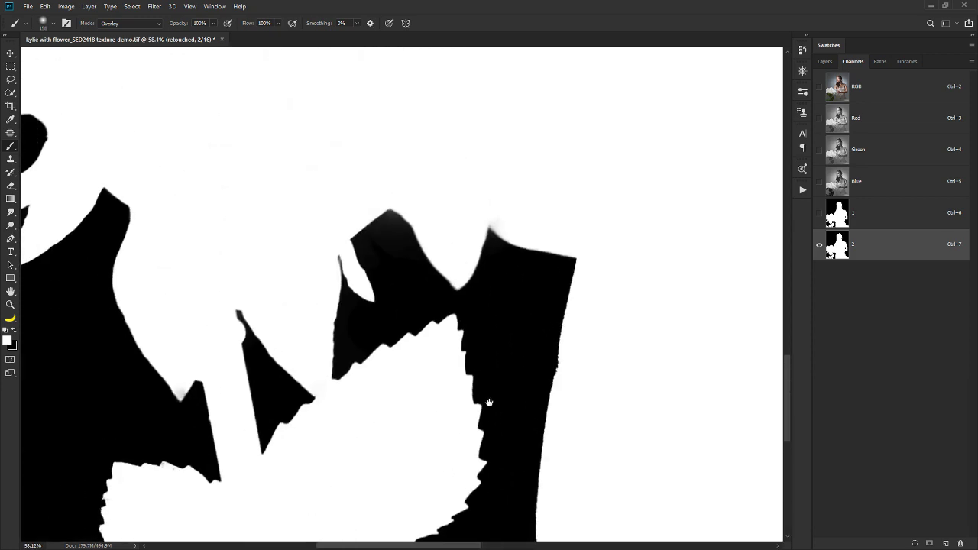
drag(273, 249, 379, 336)
mouse_move(633, 310)
mouse_down()
mouse_move(638, 334)
mouse_move(612, 323)
mouse_up()
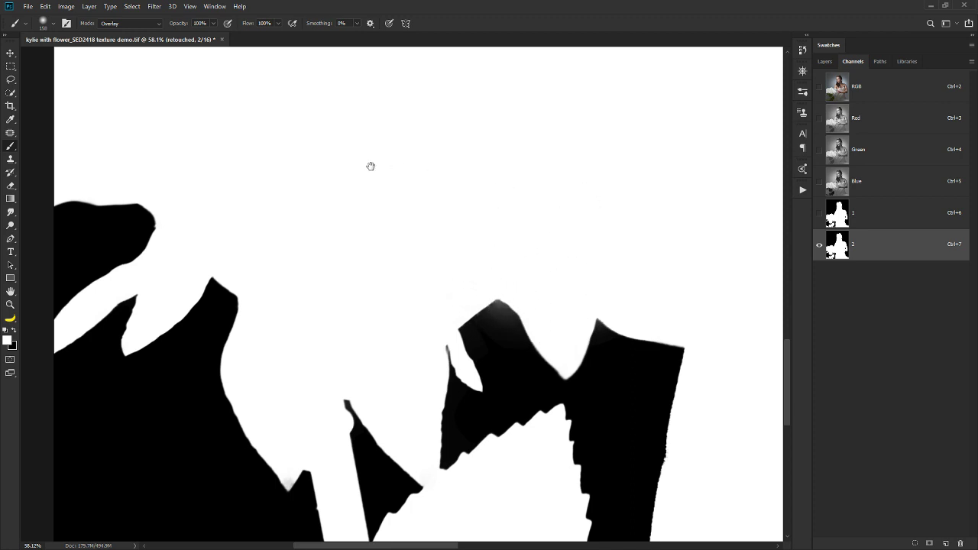
Paint the grey patches along the flower's upper petals white with the Overlay brush
drag(372, 164, 538, 288)
drag(458, 223, 350, 461)
drag(478, 312, 286, 387)
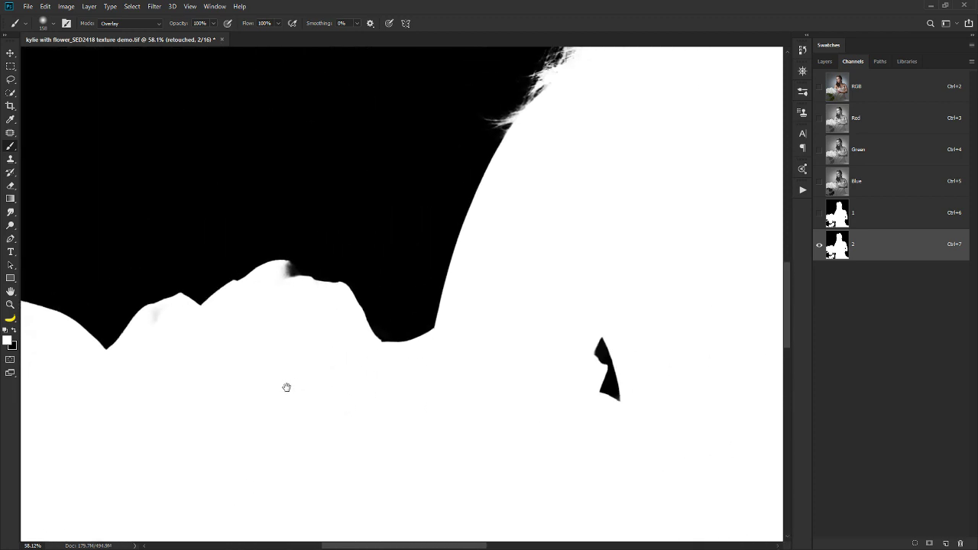
click(156, 322)
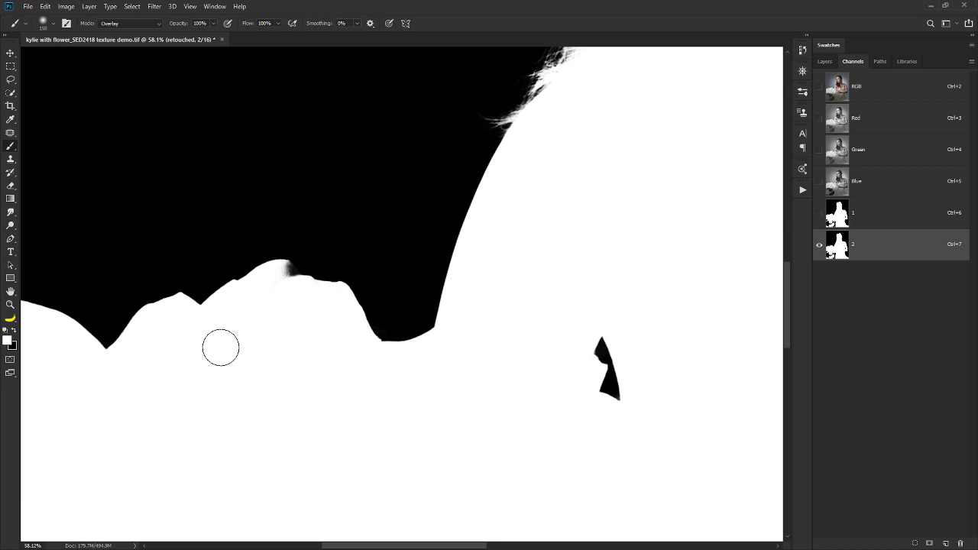
key(x)
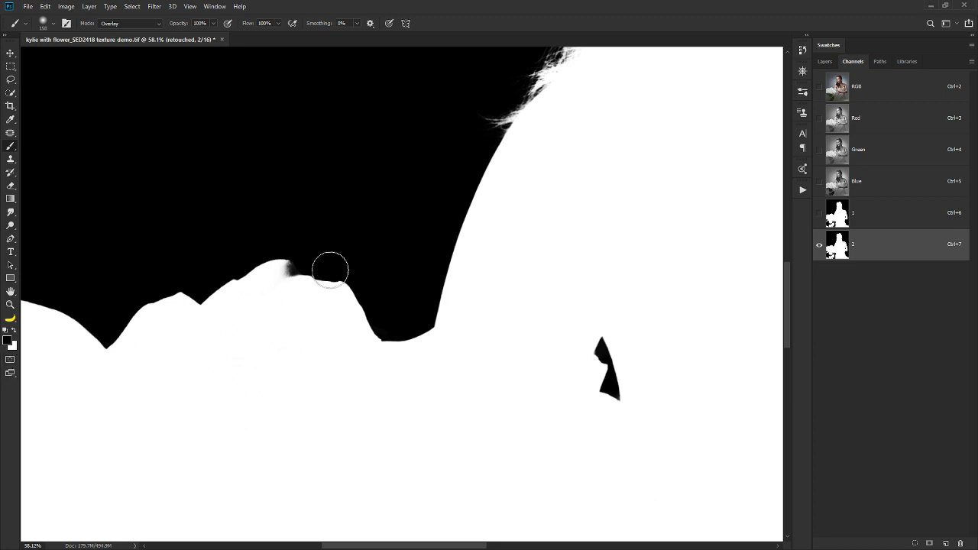
key(x)
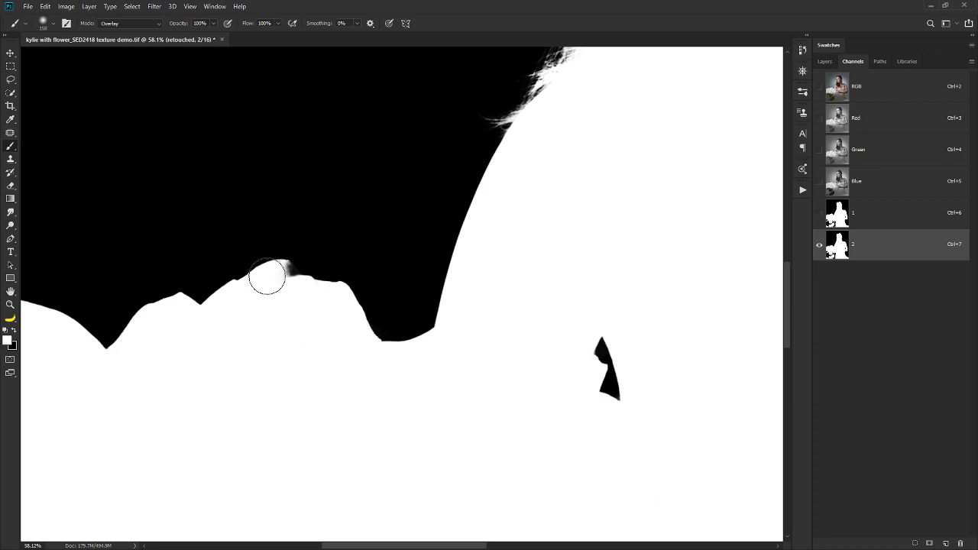
drag(268, 278, 328, 288)
Paint white over the grey area at the head's hairline, and check the mask edges along the shoulder, arm and dress
drag(517, 263, 377, 304)
mouse_move(486, 132)
mouse_down()
mouse_move(446, 282)
mouse_move(420, 293)
mouse_up()
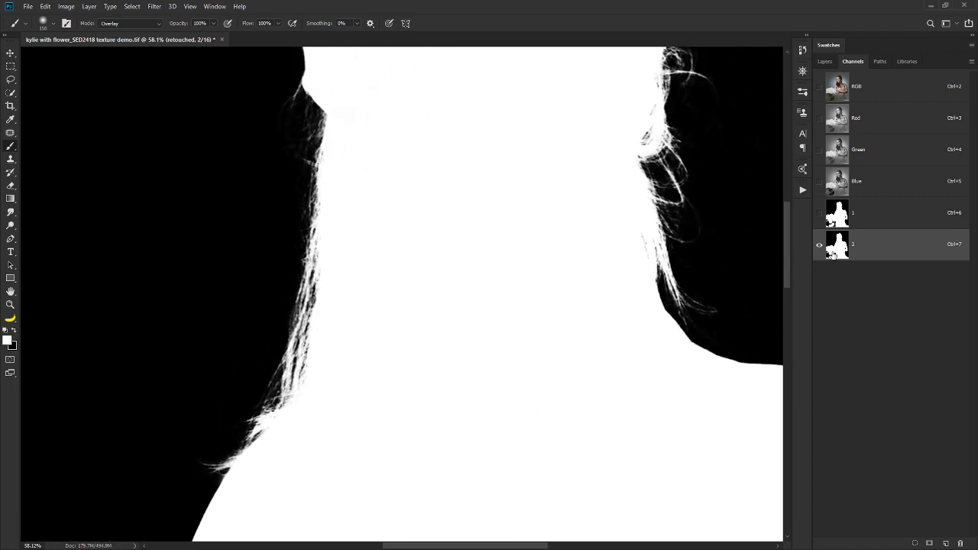
drag(462, 170, 436, 300)
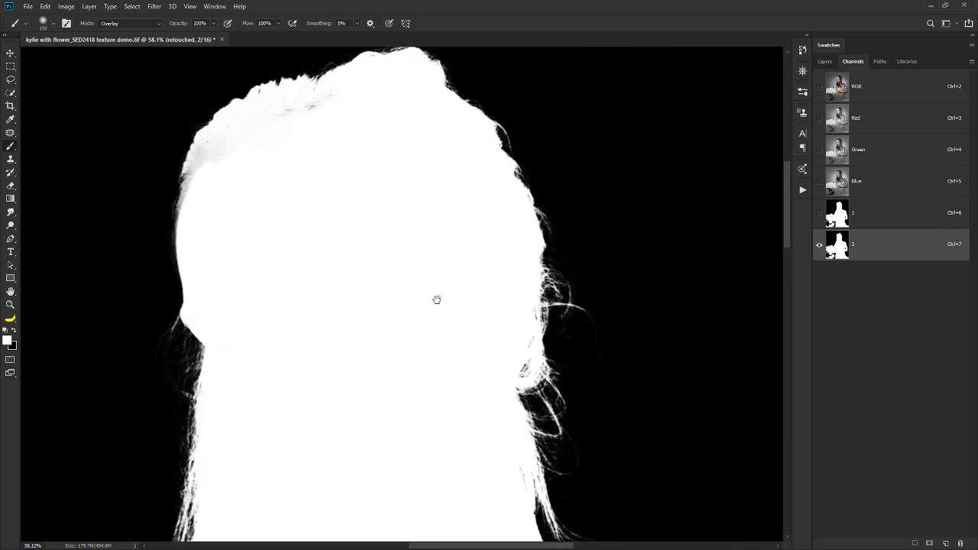
mouse_move(357, 104)
mouse_down()
mouse_move(288, 116)
mouse_move(215, 155)
mouse_move(197, 238)
mouse_up()
drag(462, 453, 349, 222)
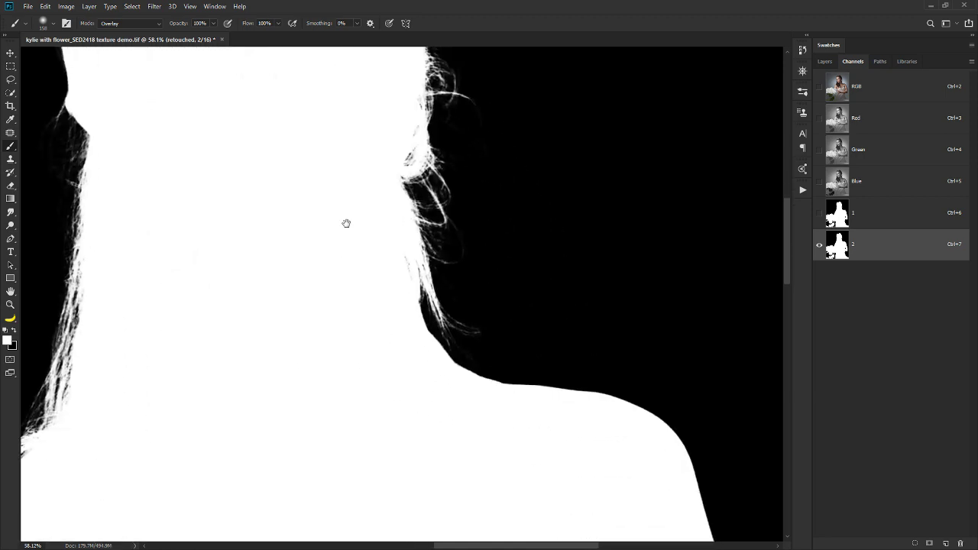
drag(559, 428, 382, 135)
drag(523, 478, 526, 110)
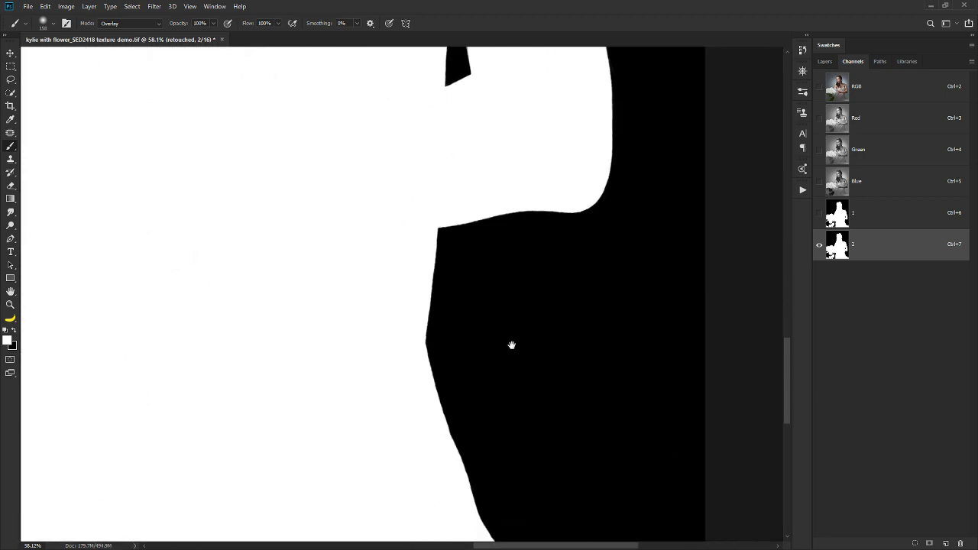
mouse_move(512, 343)
mouse_down()
mouse_move(509, 166)
mouse_move(472, 190)
mouse_up()
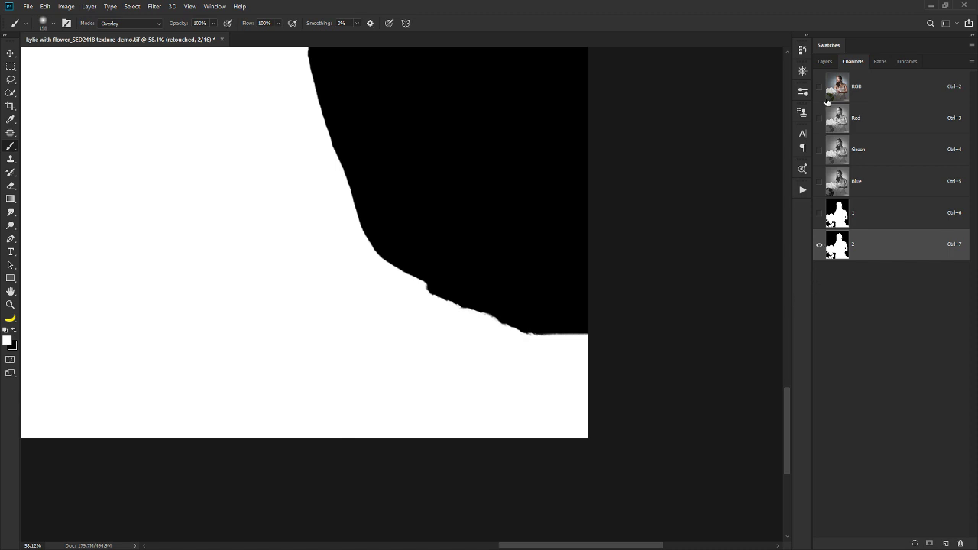
Return to the full composite in the layer list, show the Untitled-1 texture layer and delete its layer mask
click(858, 92)
click(824, 61)
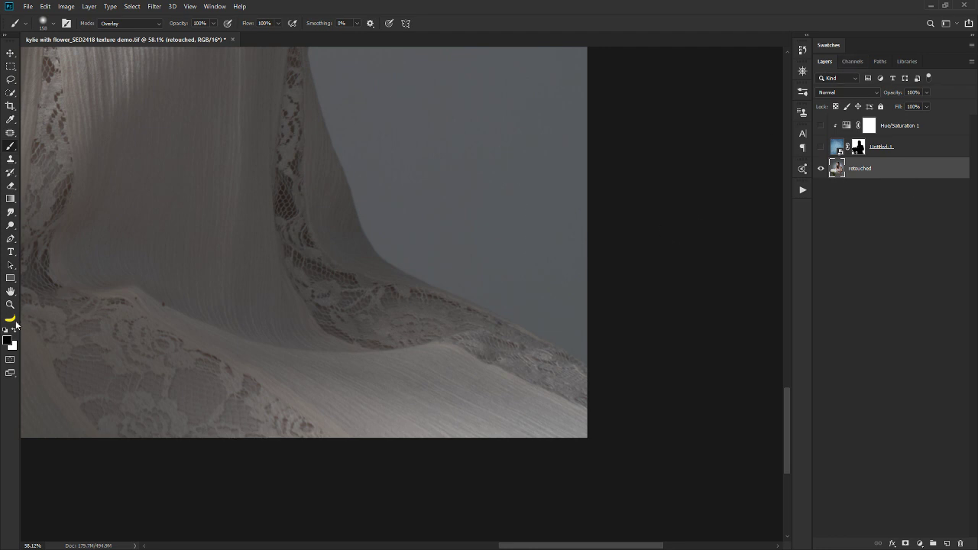
double_click(11, 292)
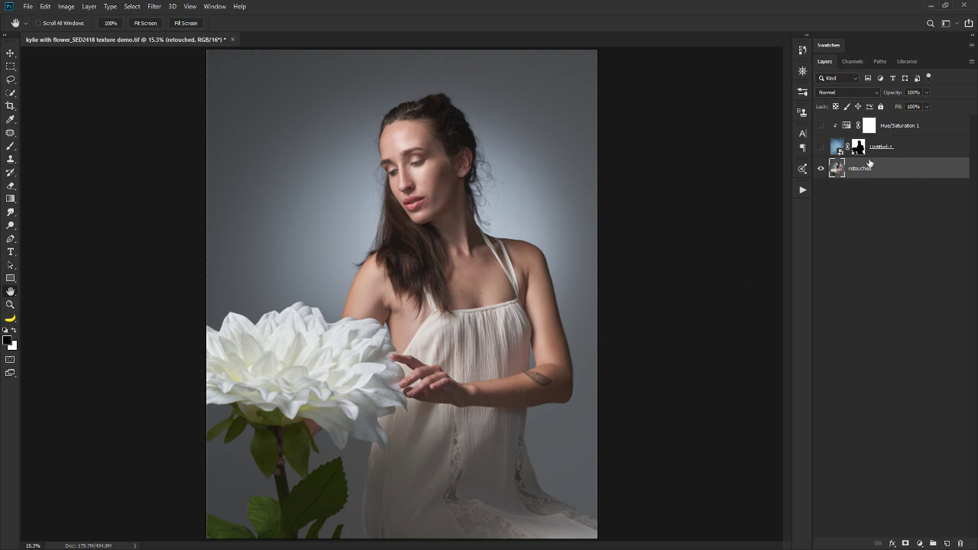
click(822, 148)
right_click(859, 147)
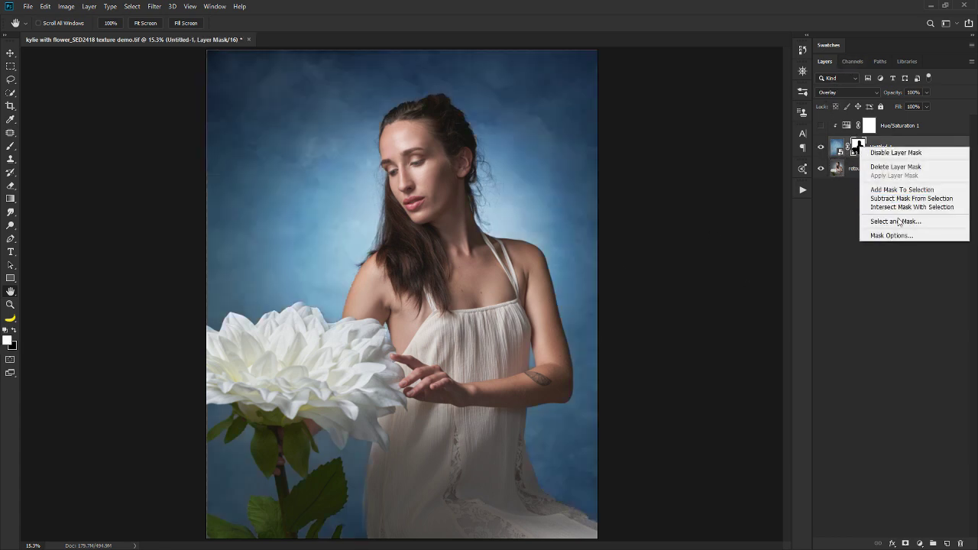
click(896, 166)
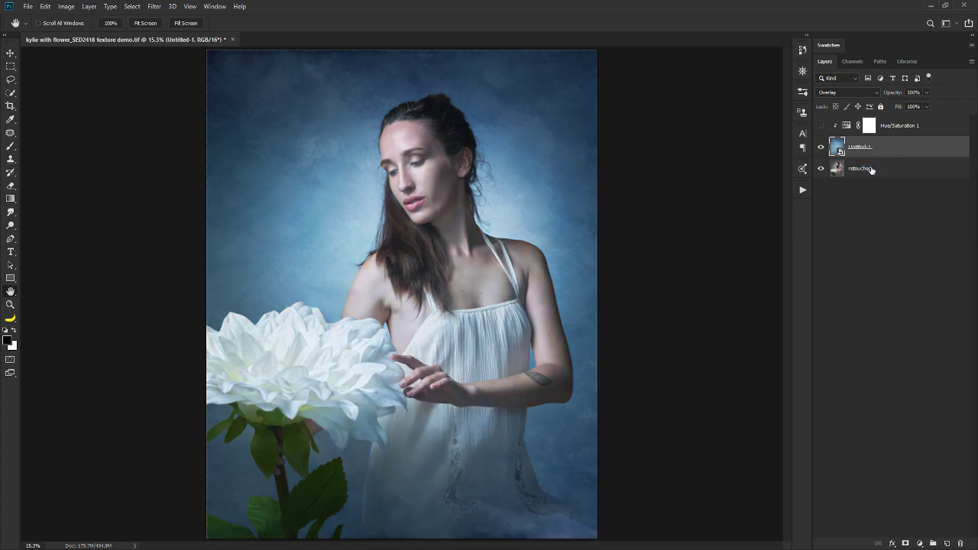
Try masking the subject out of the Untitled-1 layer with the selection from channel 2, undo the mask and deselect
click(852, 62)
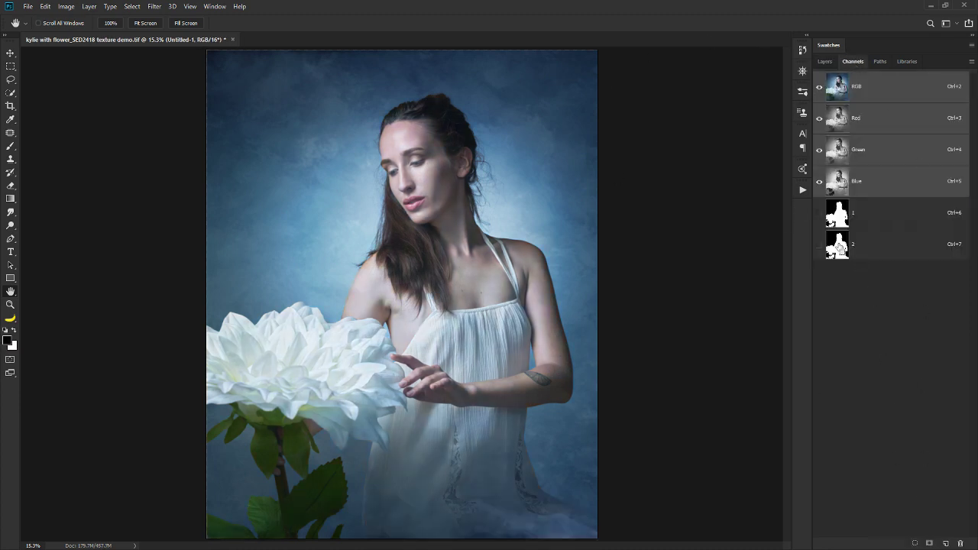
ctrl+click(839, 246)
click(824, 61)
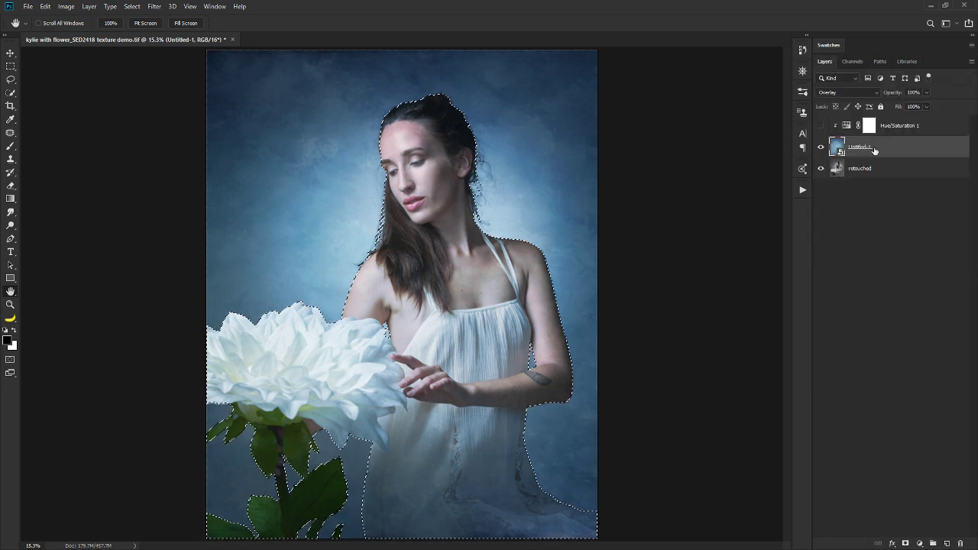
click(905, 544)
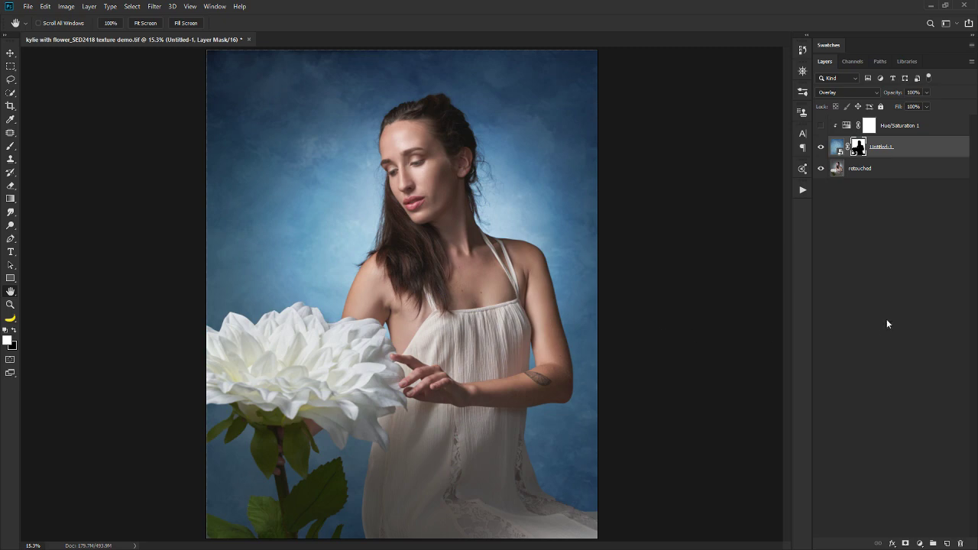
key(ctrl+z)
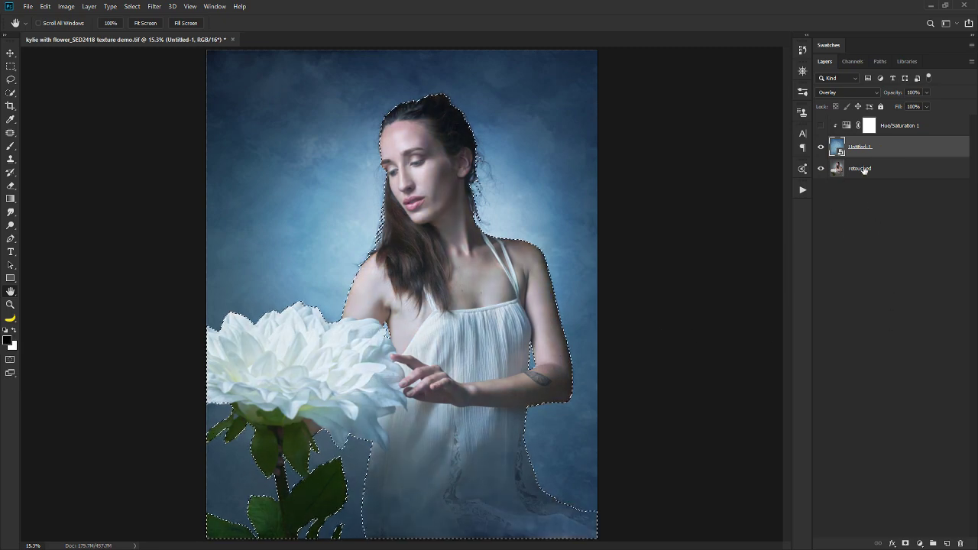
key(ctrl+d)
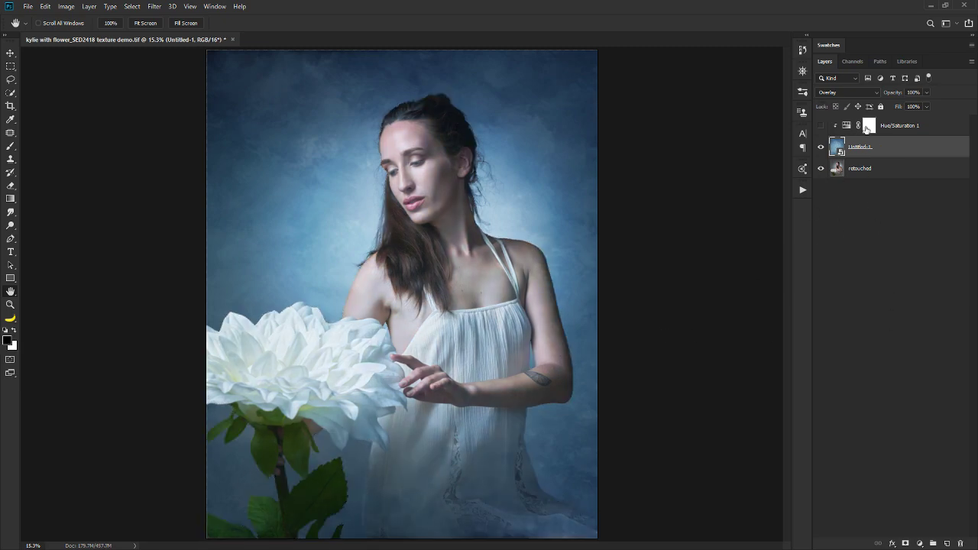
Load channel 2 as a selection directly from the channel list, and clear the selection
click(852, 61)
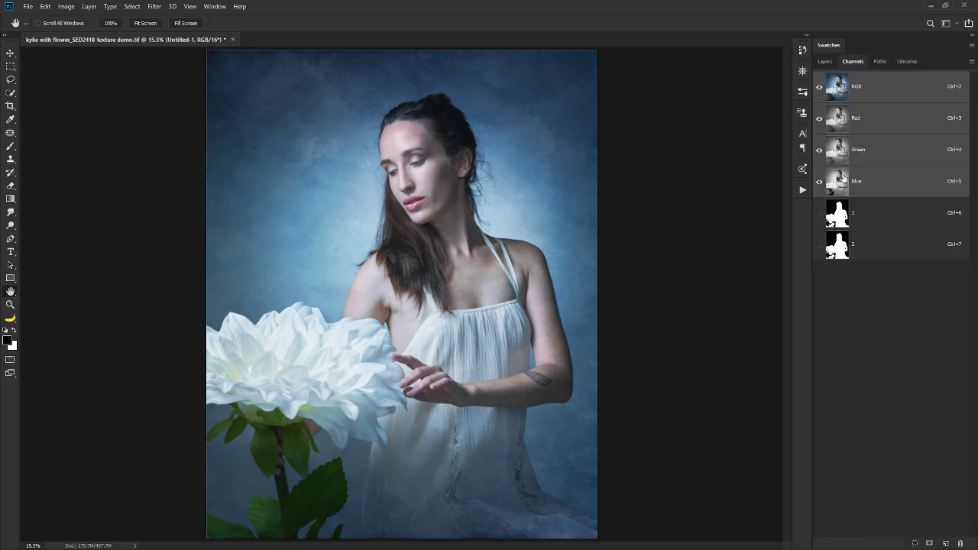
ctrl+click(841, 250)
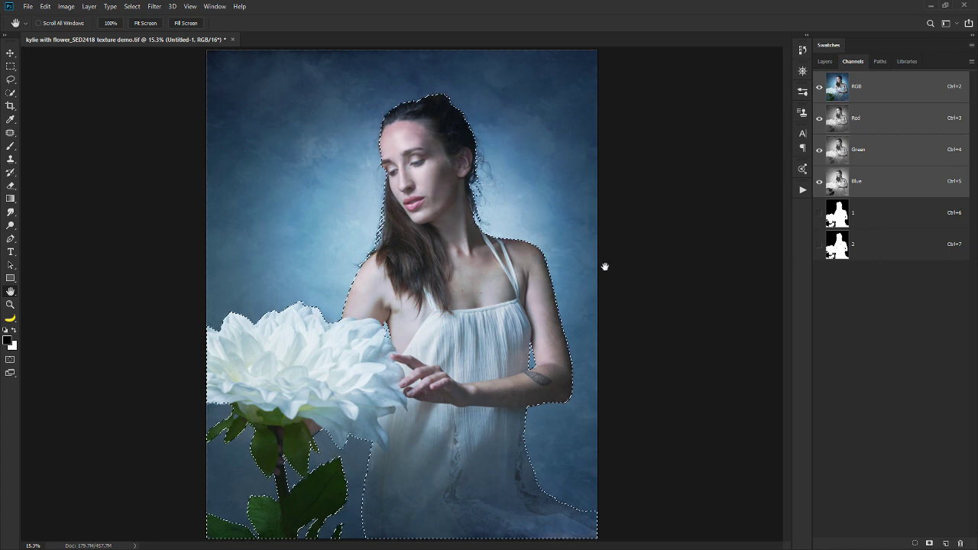
key(ctrl+d)
Examine the source channels offered for loading a selection, and cancel without loading one
click(131, 6)
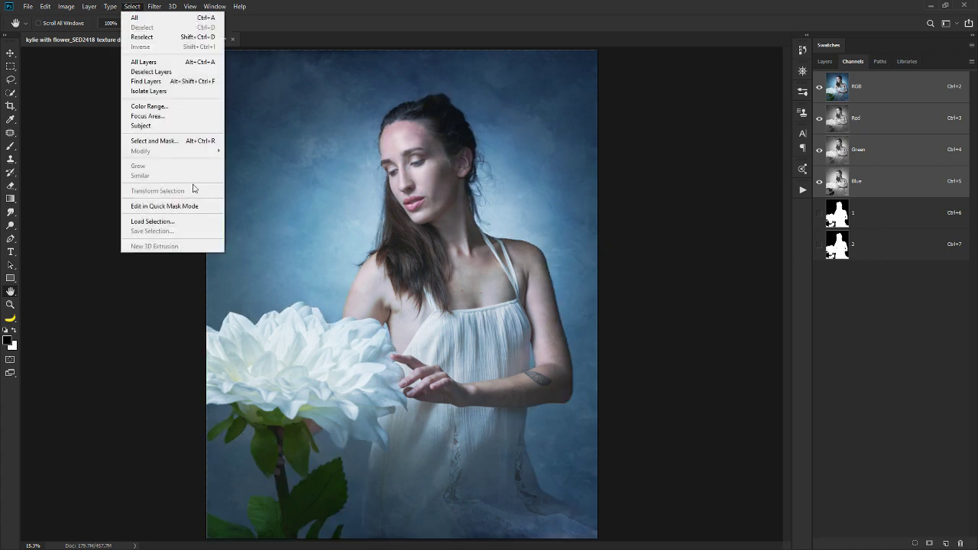
click(184, 220)
click(493, 176)
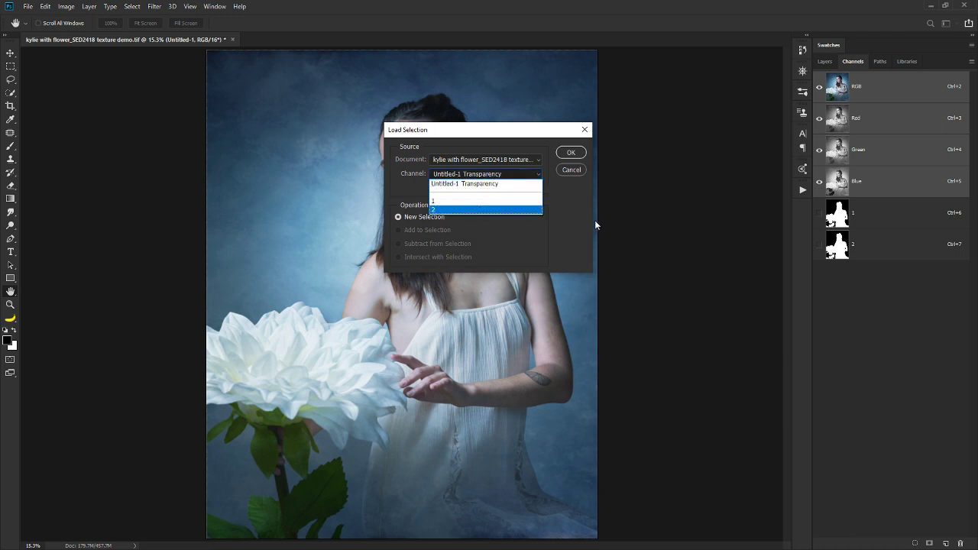
click(570, 173)
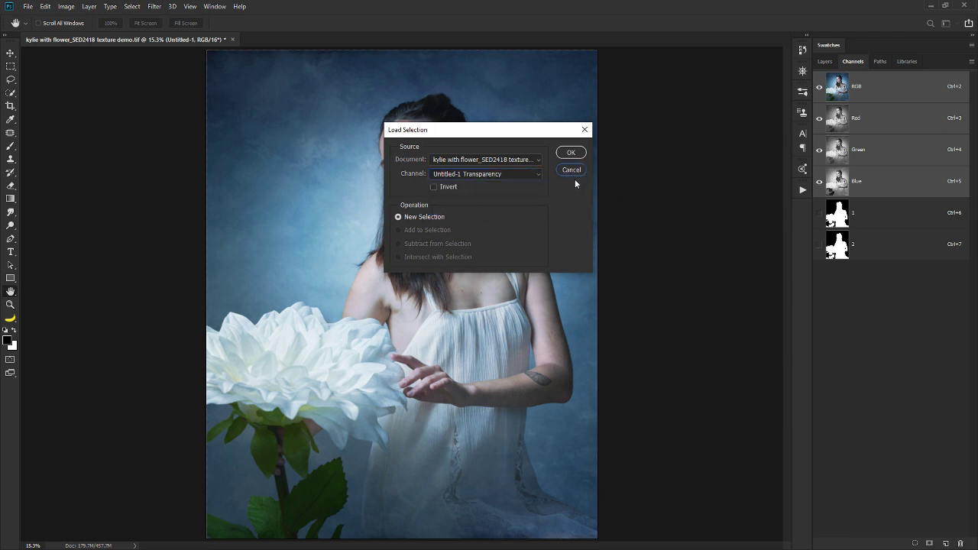
Load channel 2 as a selection and add an inverted layer mask to the Untitled-1 layer that hides the texture over the subject
click(571, 170)
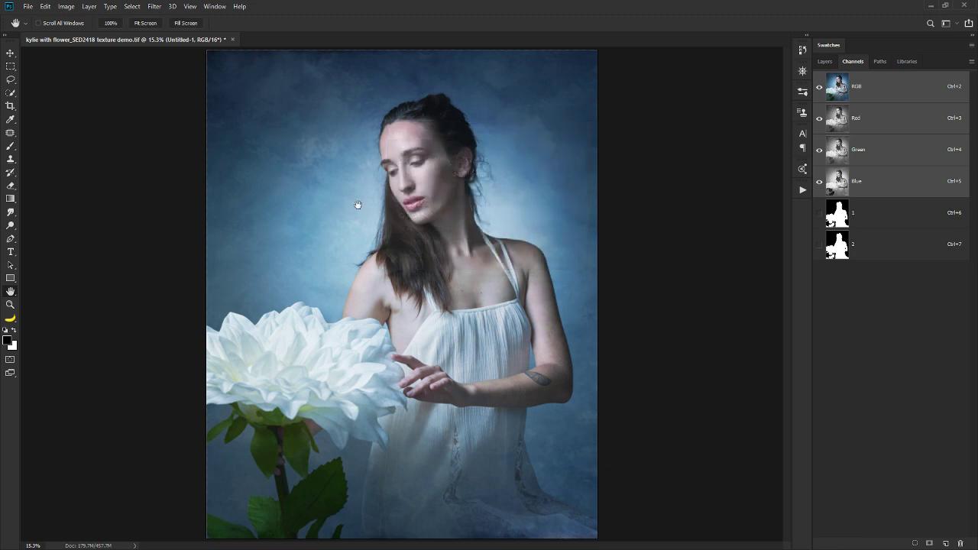
ctrl+click(838, 246)
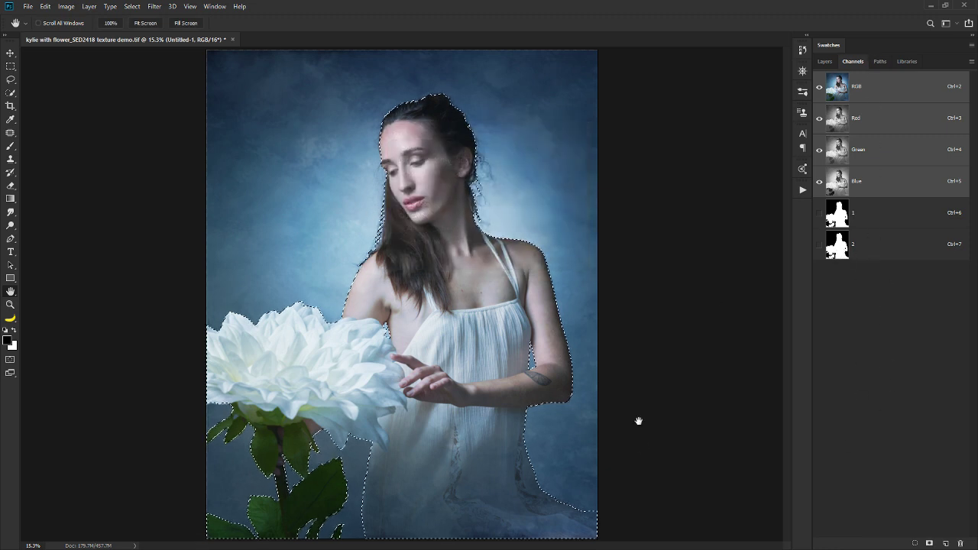
click(825, 61)
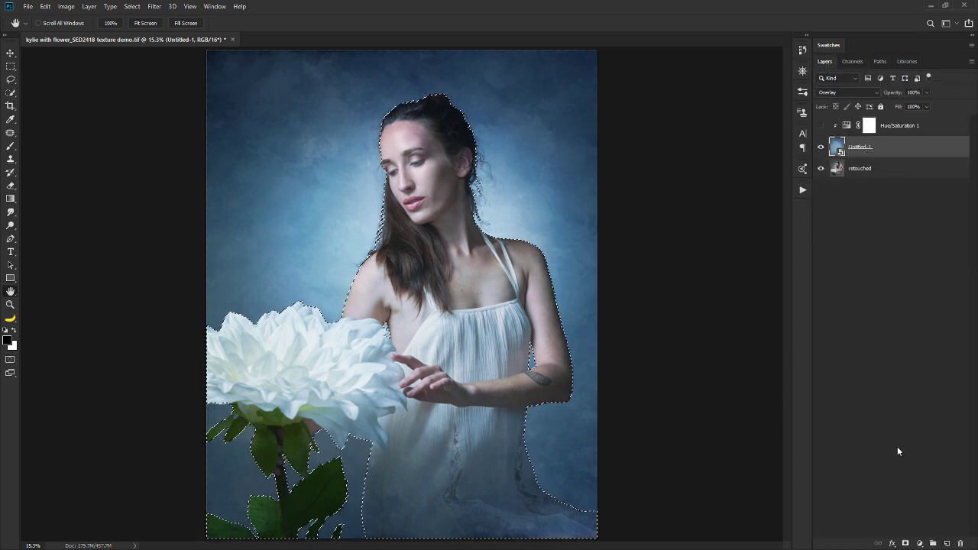
click(906, 543)
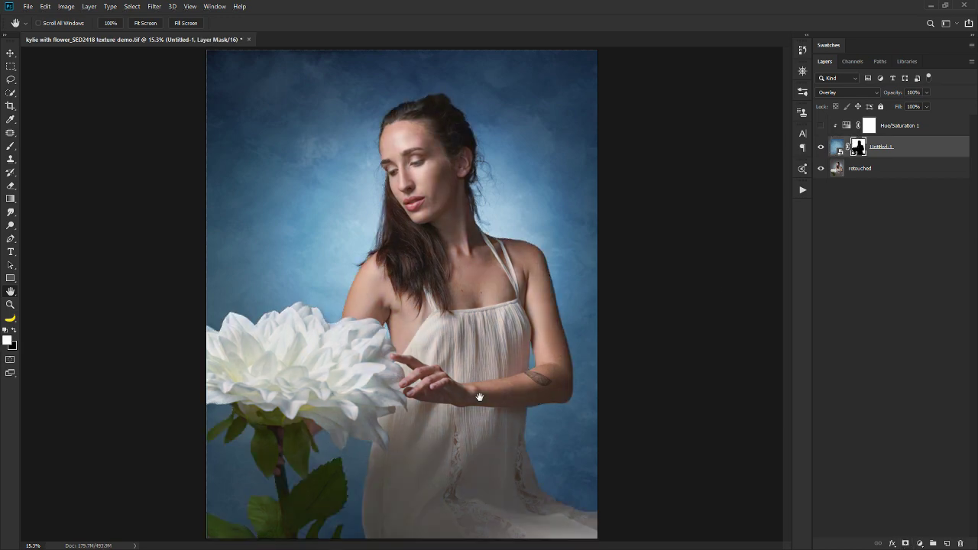
Inspect the mask edges around the flower, stem and lace hem, and show the Hue/Saturation 1 layer
scroll(308, 451, up, 12)
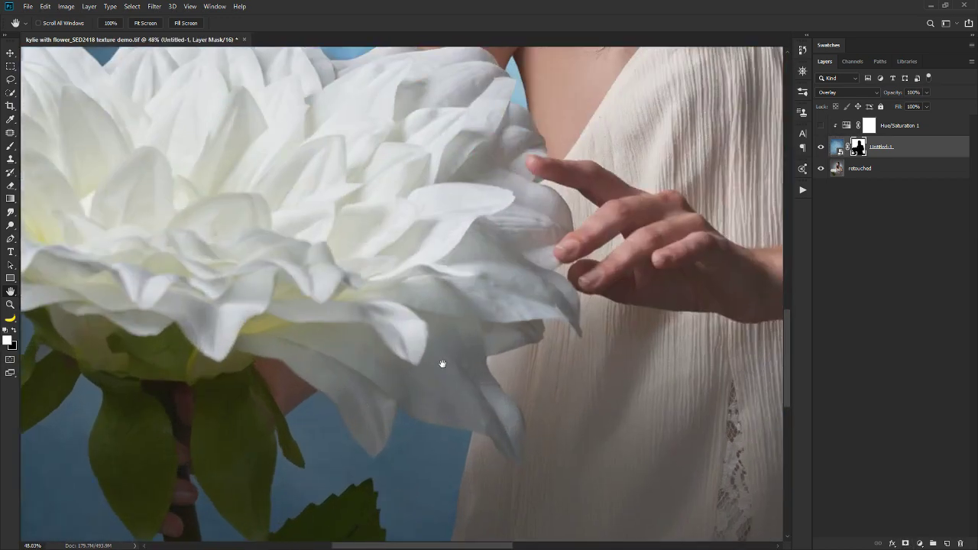
drag(418, 446, 468, 174)
drag(387, 295, 448, 338)
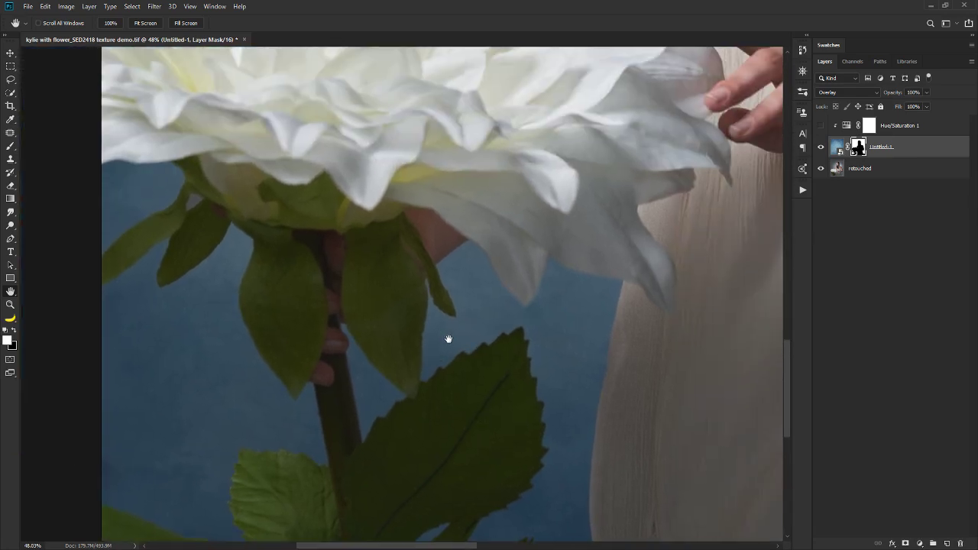
drag(659, 352, 188, 229)
drag(565, 306, 553, 384)
scroll(491, 426, up, 3)
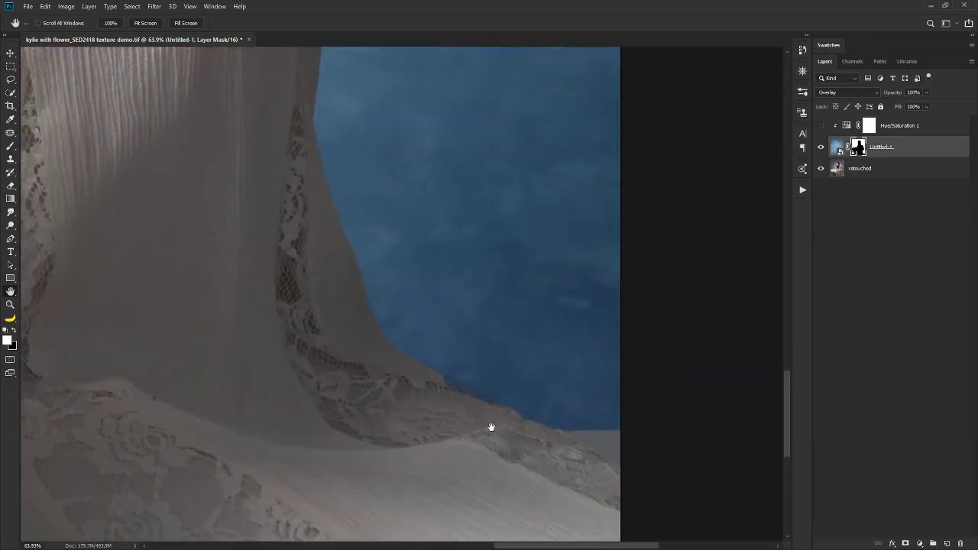
drag(374, 218, 359, 242)
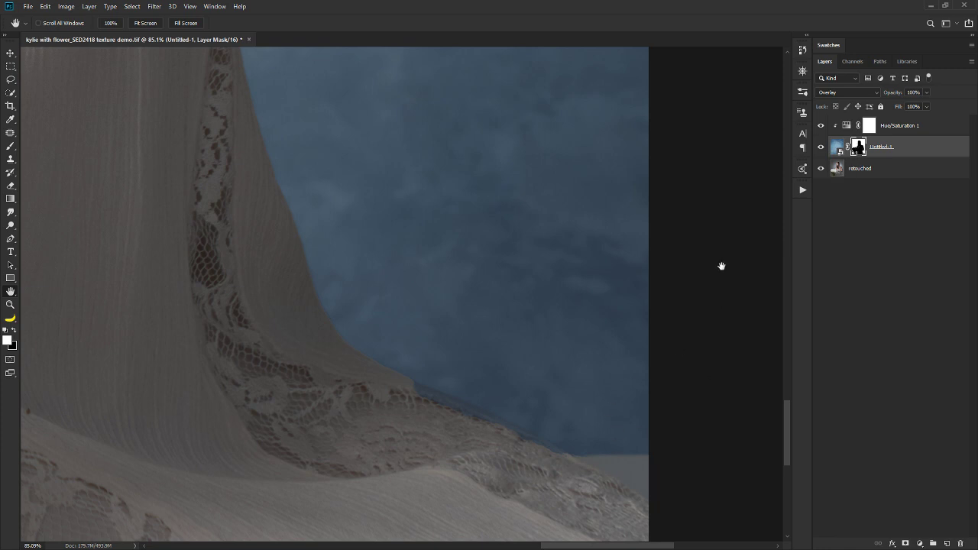
scroll(520, 267, up, 1)
scroll(467, 282, up, 1)
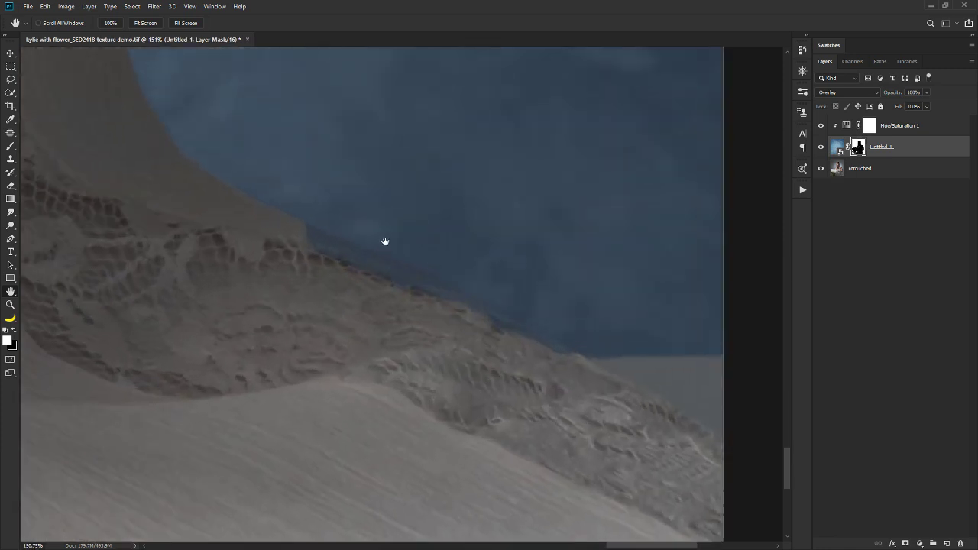
Take the Brush tool, harden its tip and try a white dab in Overlay mode on the mask at the lace hem's edge
click(14, 146)
mouse_move(418, 234)
mouse_down()
mouse_move(337, 230)
mouse_move(368, 240)
mouse_up()
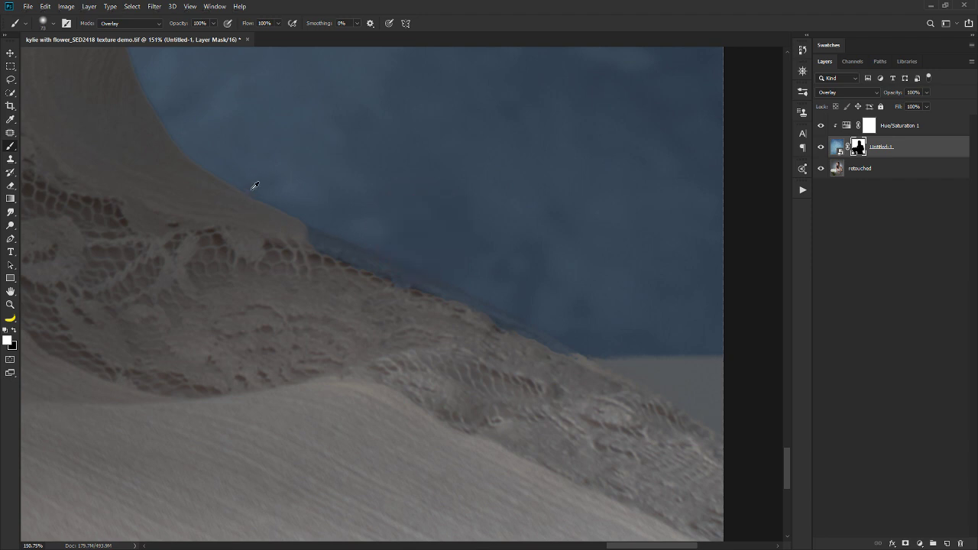
drag(256, 186, 266, 191)
drag(450, 249, 526, 318)
drag(324, 204, 420, 298)
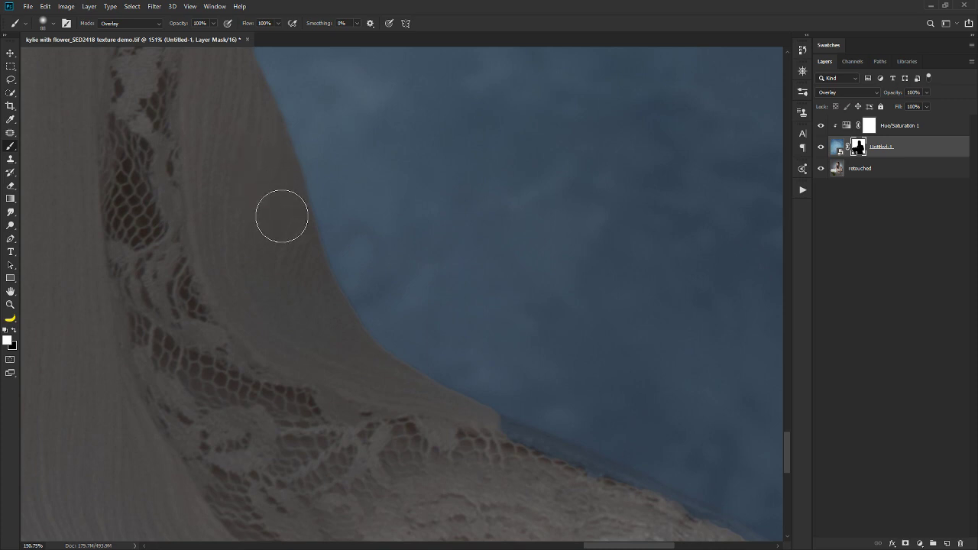
drag(401, 287, 402, 290)
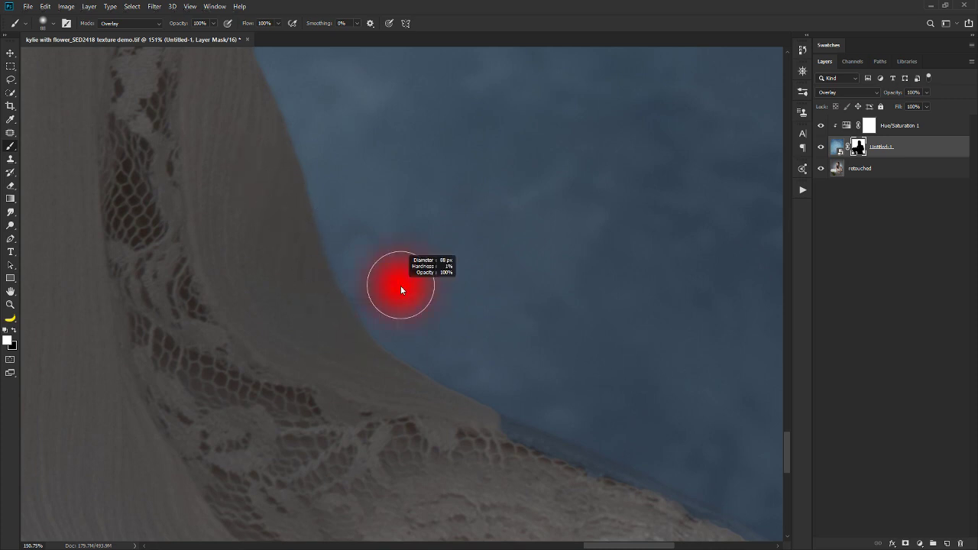
drag(418, 540, 418, 540)
drag(406, 267, 393, 276)
mouse_move(599, 331)
mouse_down()
mouse_move(557, 238)
mouse_move(517, 190)
mouse_up()
key(x)
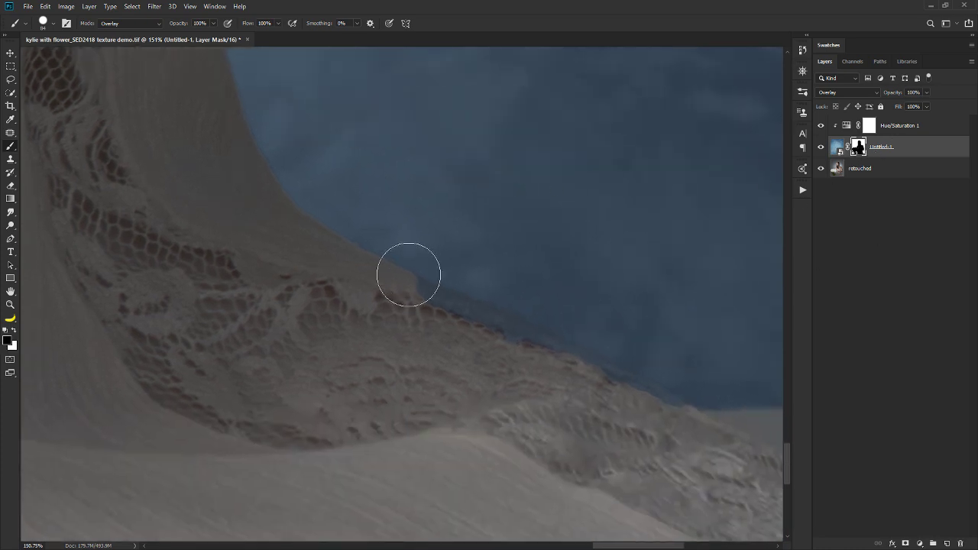
key(x)
click(411, 299)
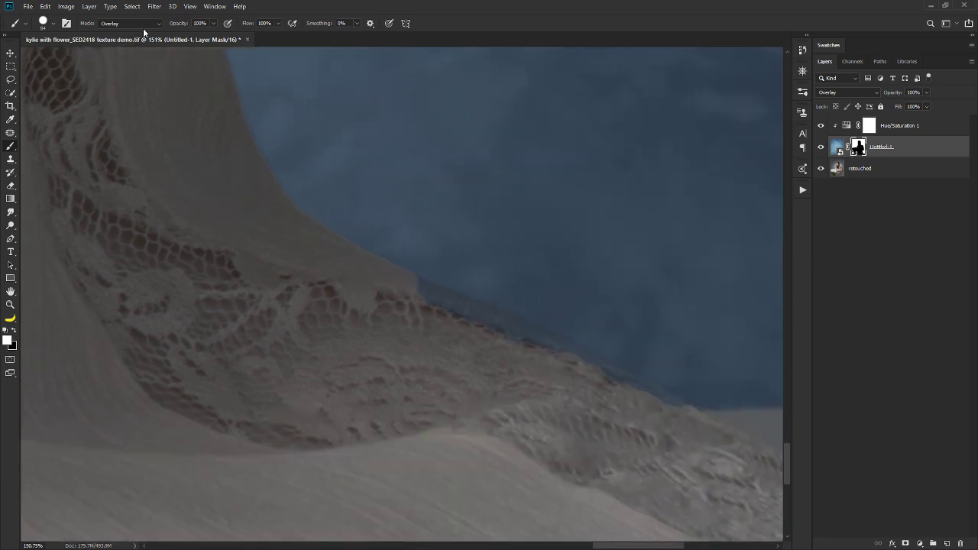
Set the brush mode to Normal, try a white and a black stroke along the lace hem's edge, and undo each one
click(141, 23)
click(122, 34)
drag(382, 271, 583, 356)
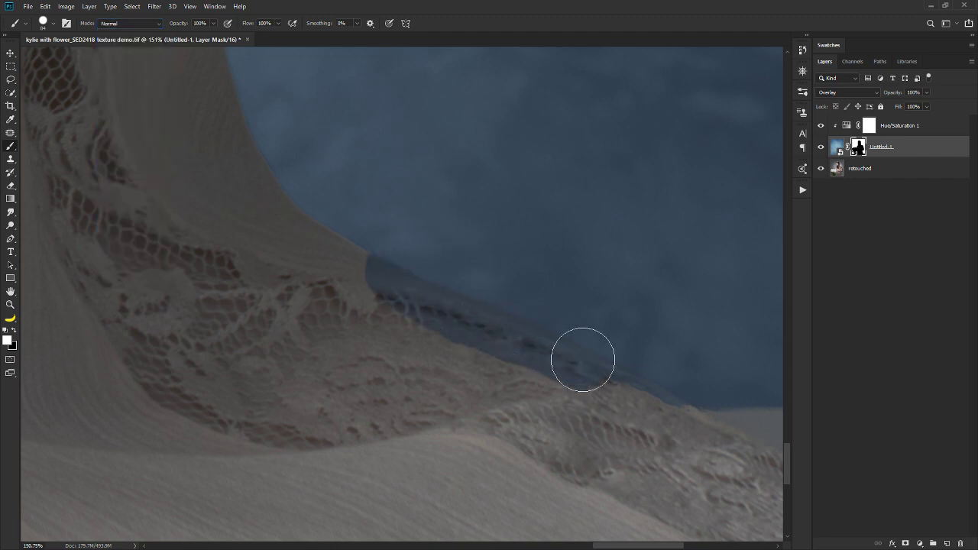
key(ctrl+z)
key(x)
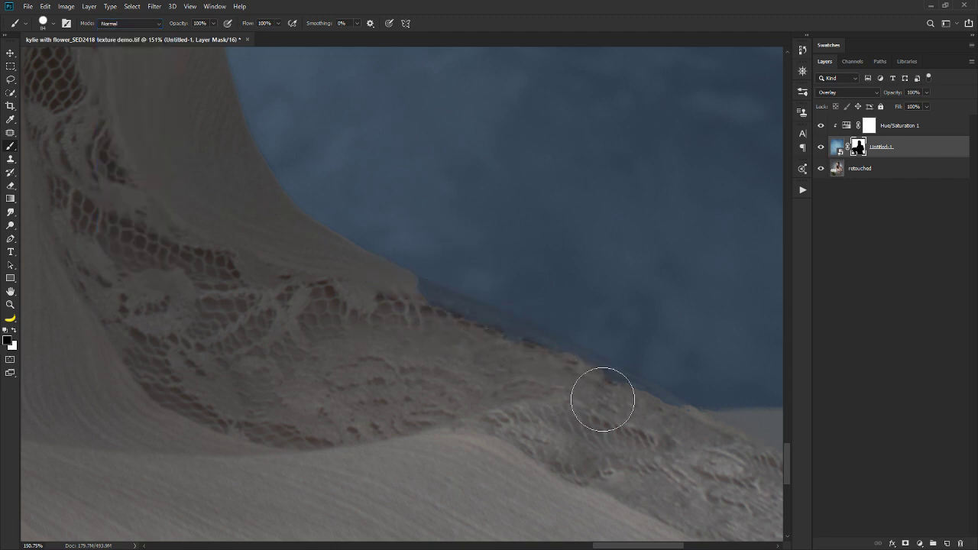
mouse_move(603, 400)
mouse_down()
mouse_move(607, 393)
mouse_move(434, 305)
mouse_up()
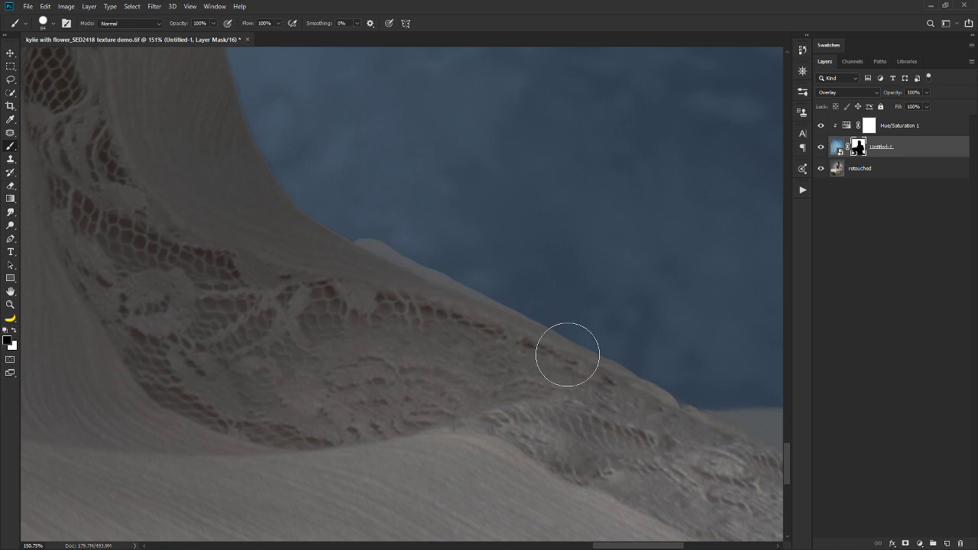
key(ctrl+z)
Set the mask brush to a 44 px diameter and about 64% hardness
alt+right_click(348, 273)
drag(348, 277, 351, 279)
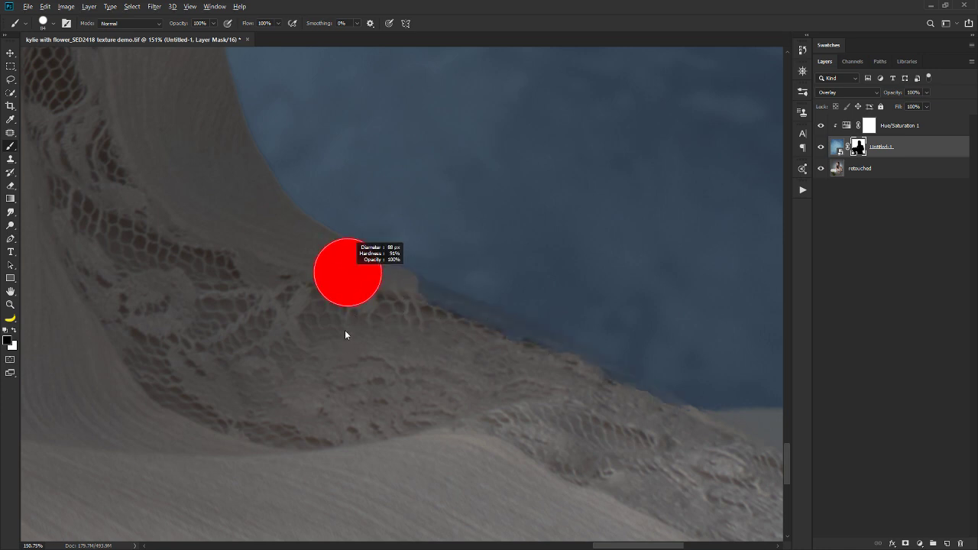
drag(347, 314, 348, 318)
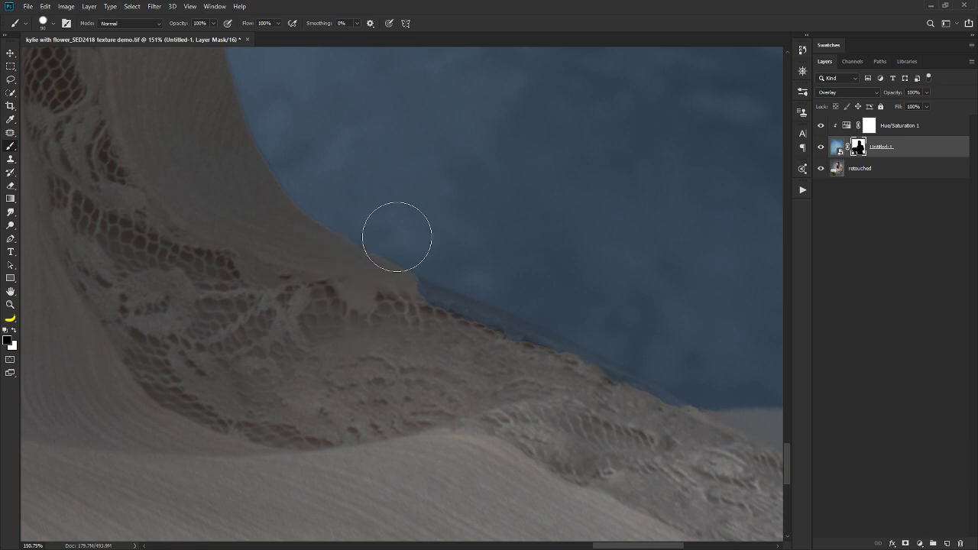
alt+right_click(385, 221)
drag(388, 221, 382, 218)
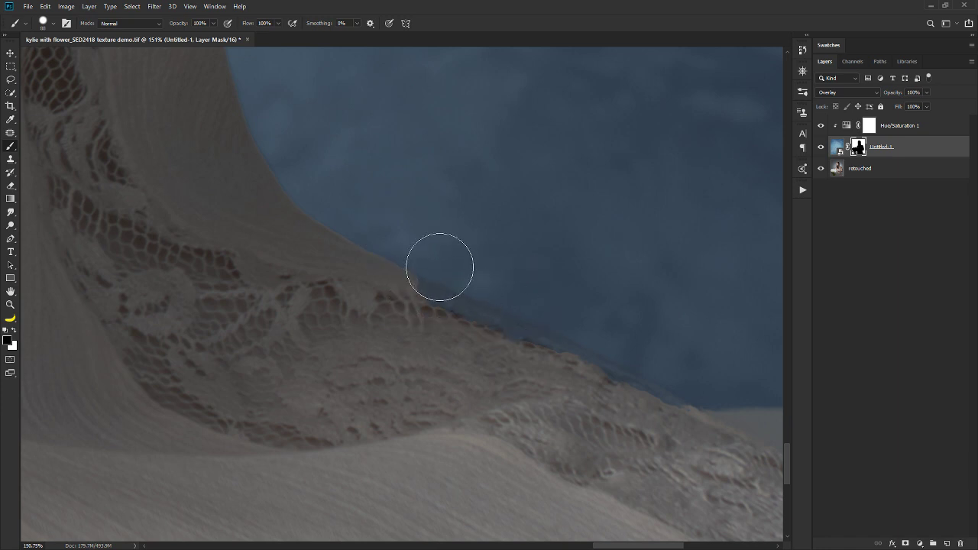
alt+right_click(435, 268)
alt+right_click(420, 290)
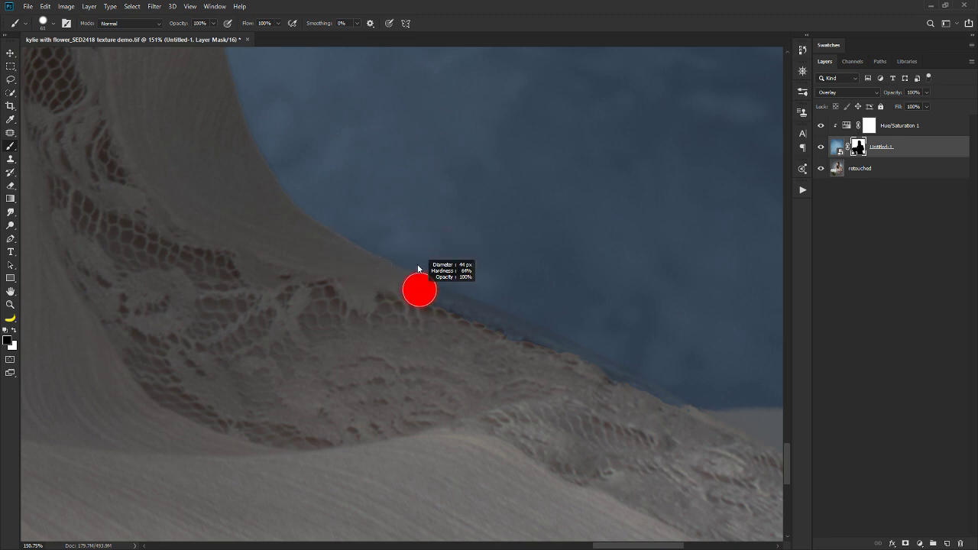
Try connected straight black strokes on the mask along the lace hem's upper edge, and undo them
click(405, 288)
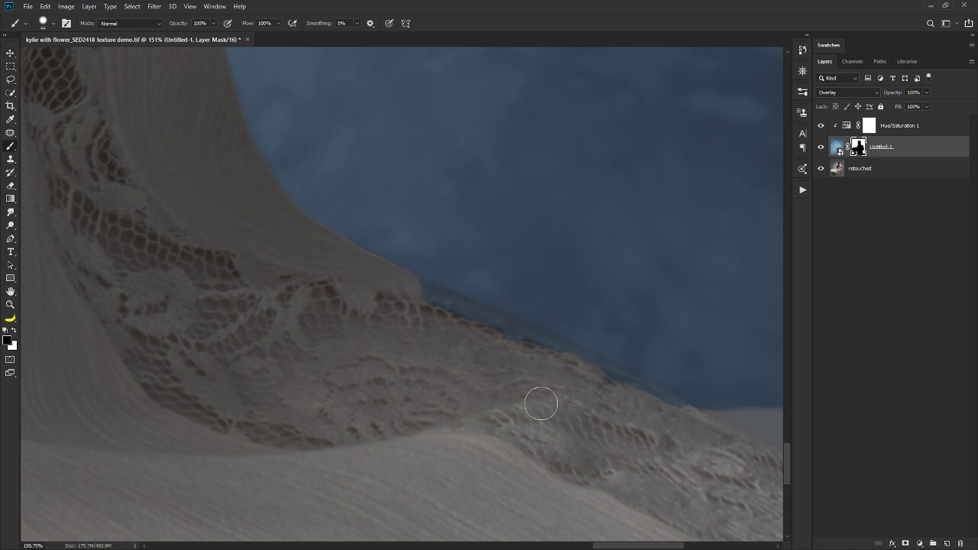
shift+click(520, 337)
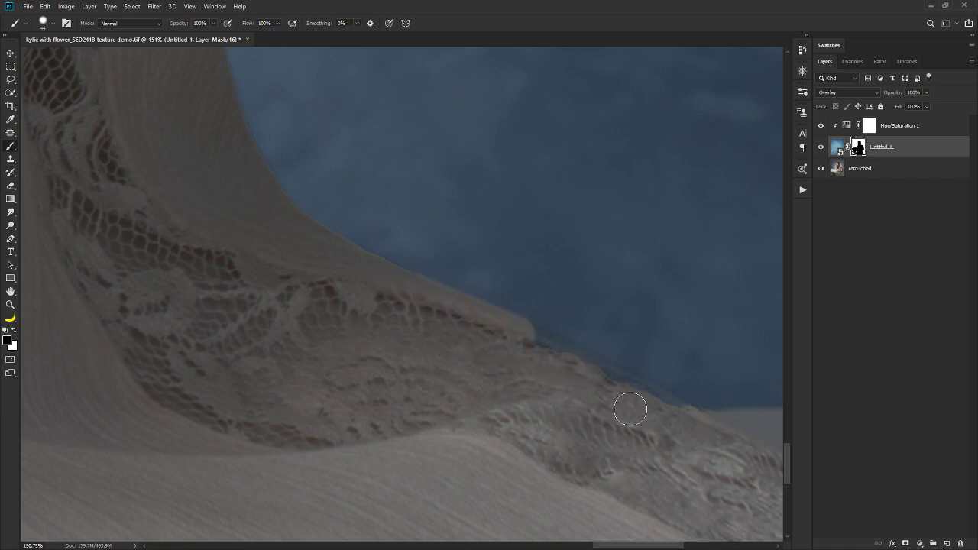
shift+click(596, 371)
shift+click(665, 411)
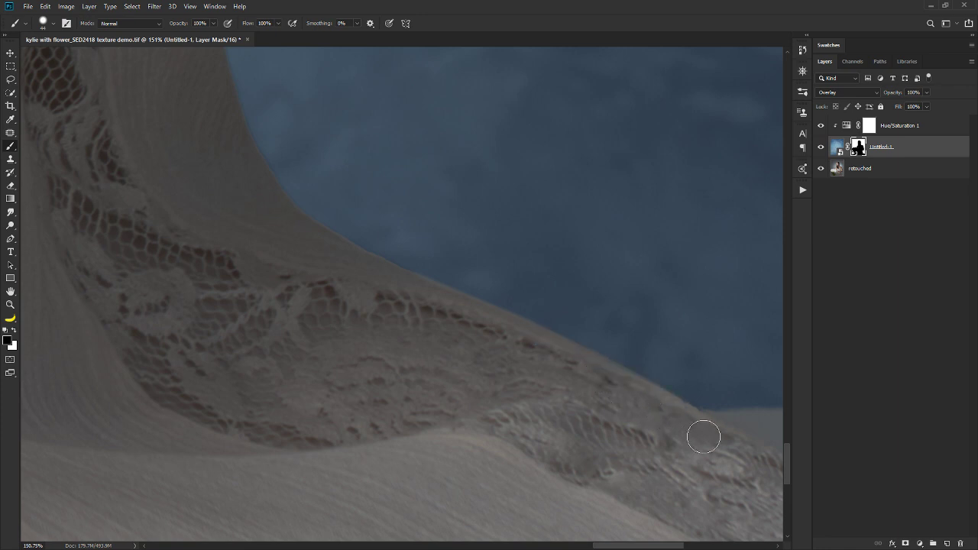
drag(703, 437, 557, 401)
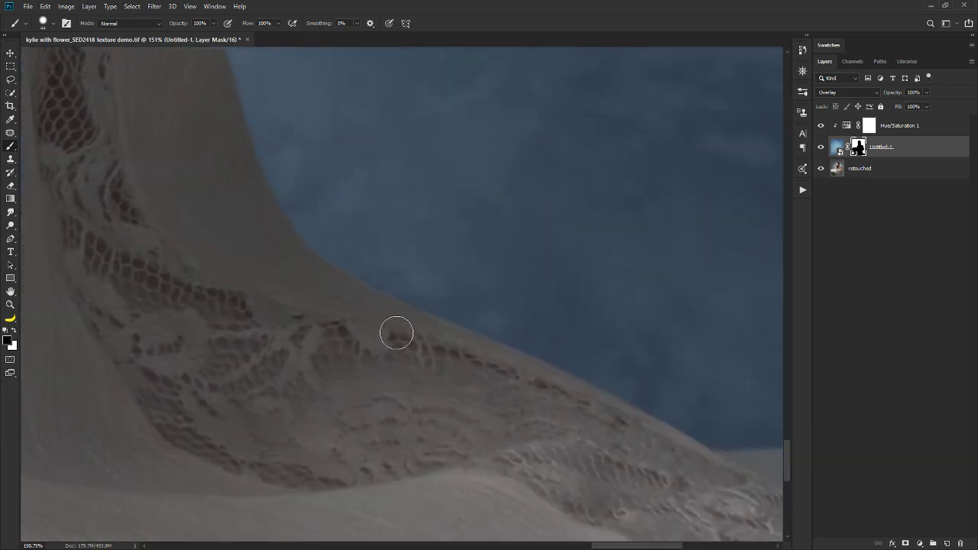
drag(397, 333, 566, 372)
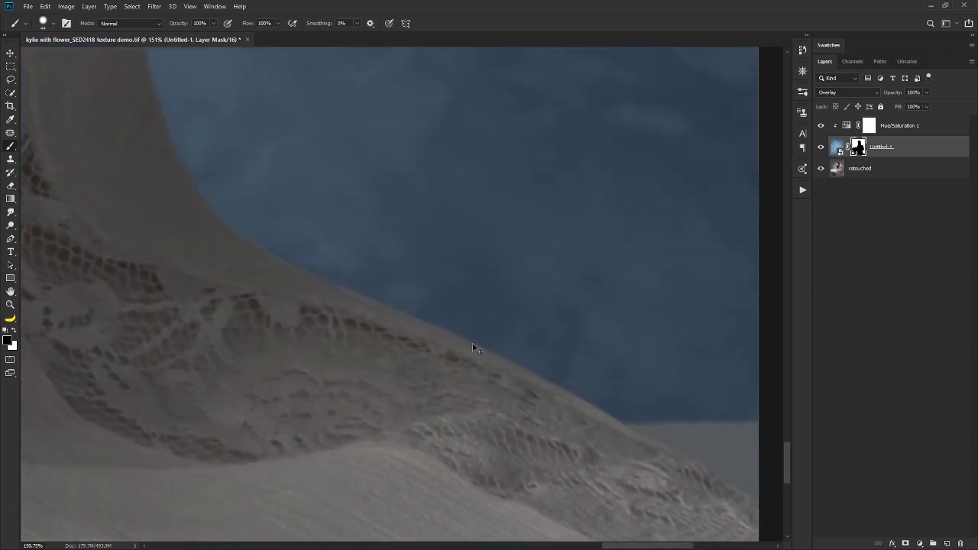
drag(612, 416, 356, 301)
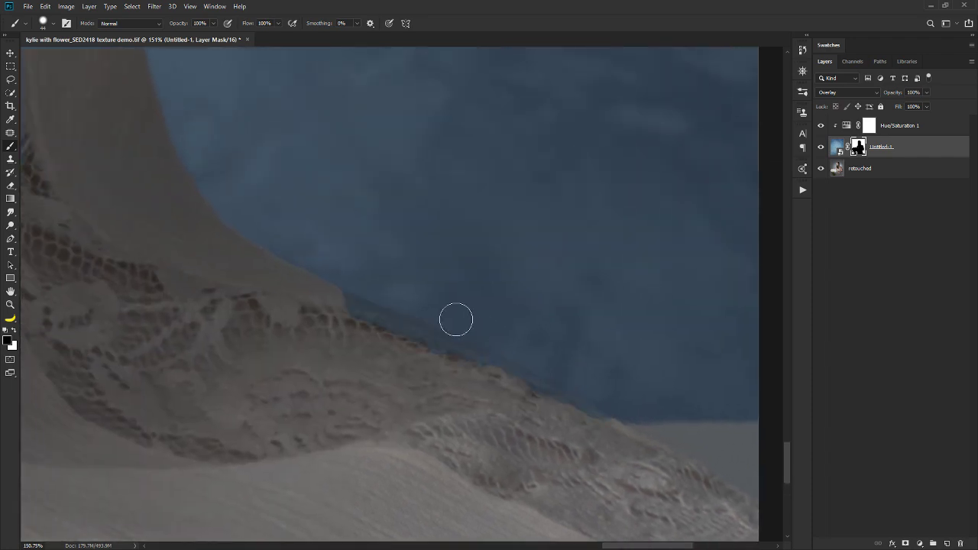
Paint connected straight black strokes on the mask along the lace hem to clear the texture from the dress edge
right_click(413, 253)
alt+right_click(376, 217)
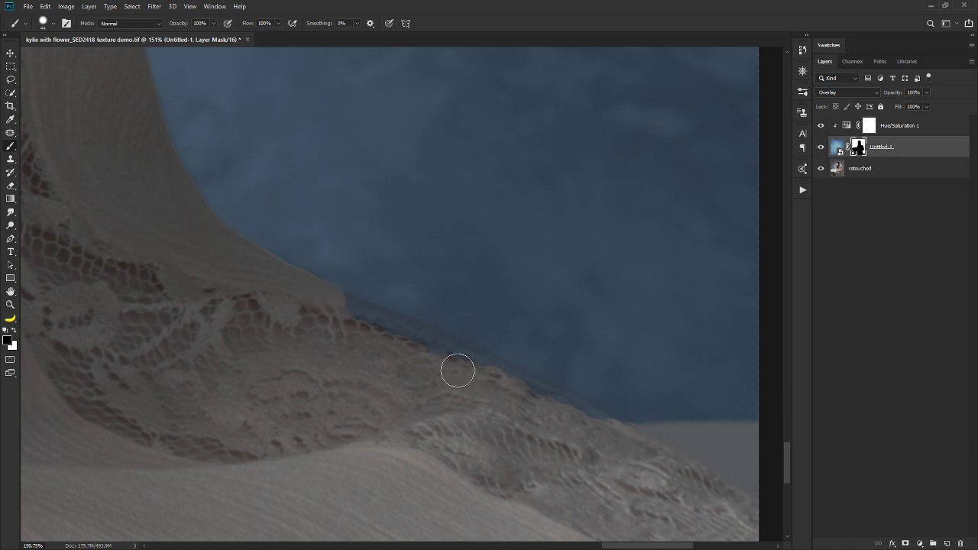
shift+click(415, 338)
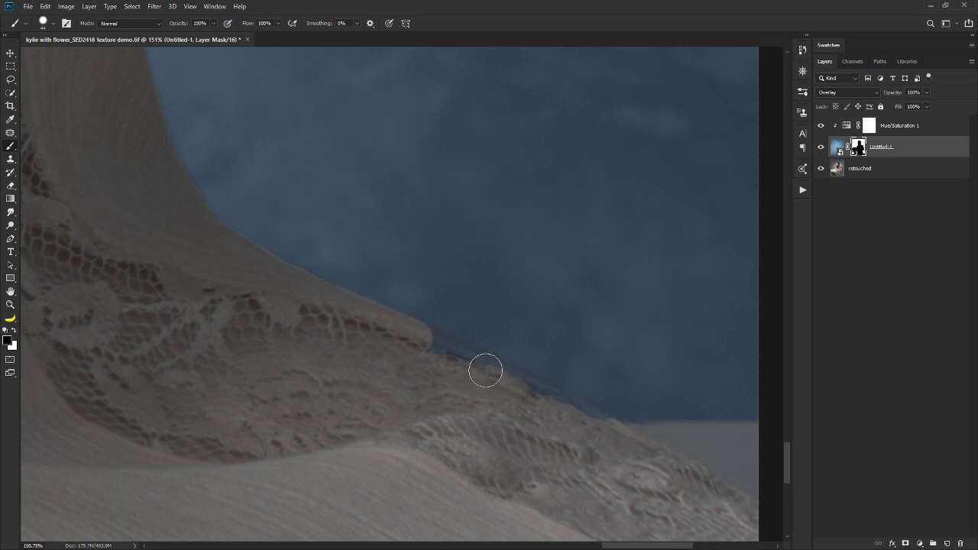
shift+click(486, 371)
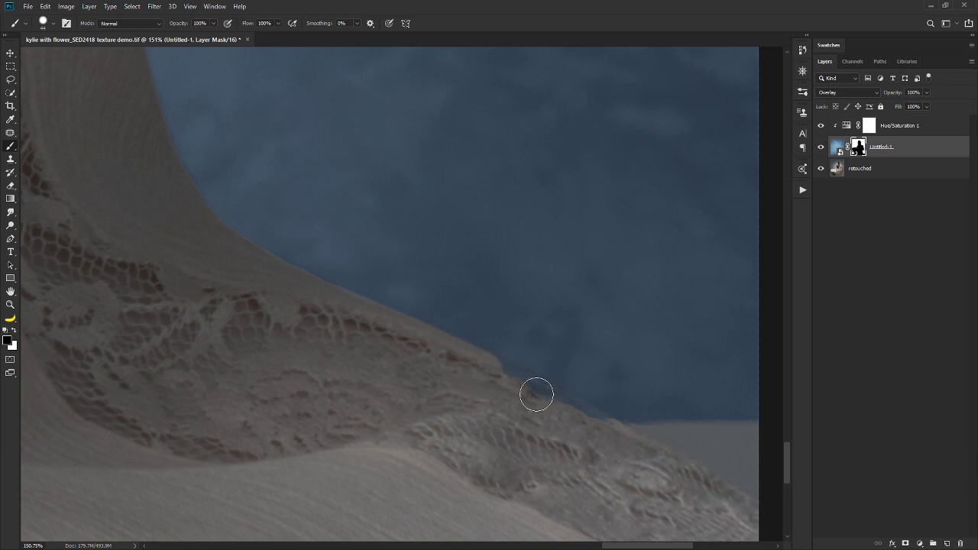
shift+click(537, 395)
shift+click(598, 428)
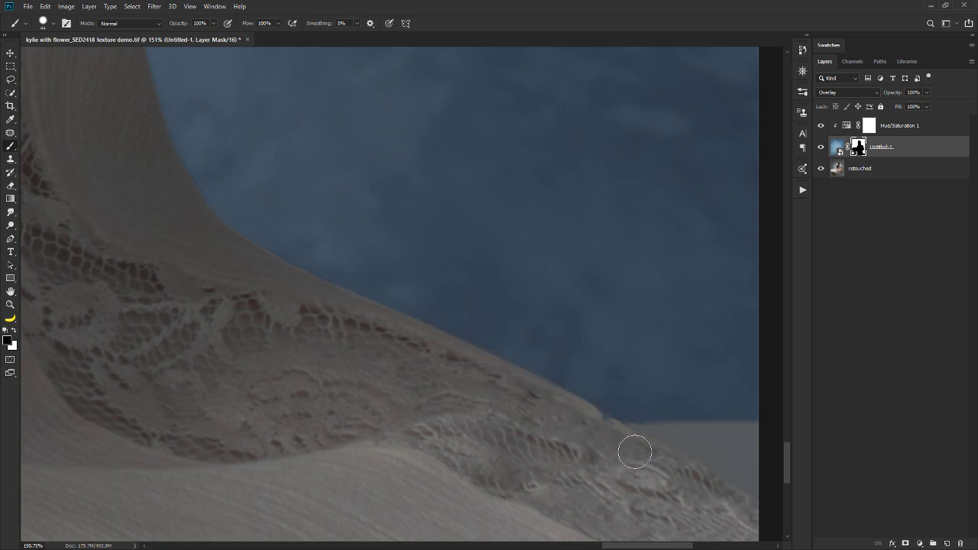
Paint white on the mask above the hem's outer end to fill the bare backdrop patch with texture up to the image edge
drag(637, 378, 448, 255)
key(x)
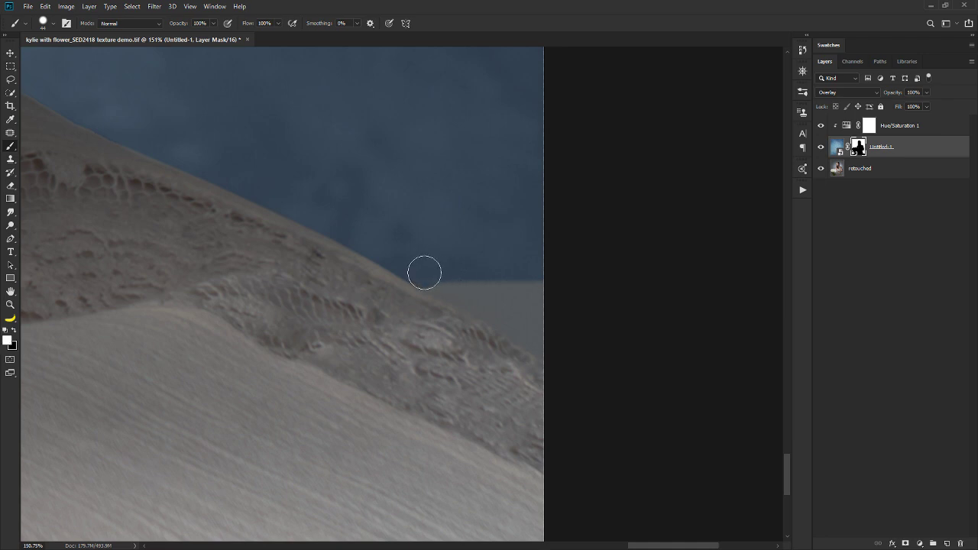
shift+click(479, 299)
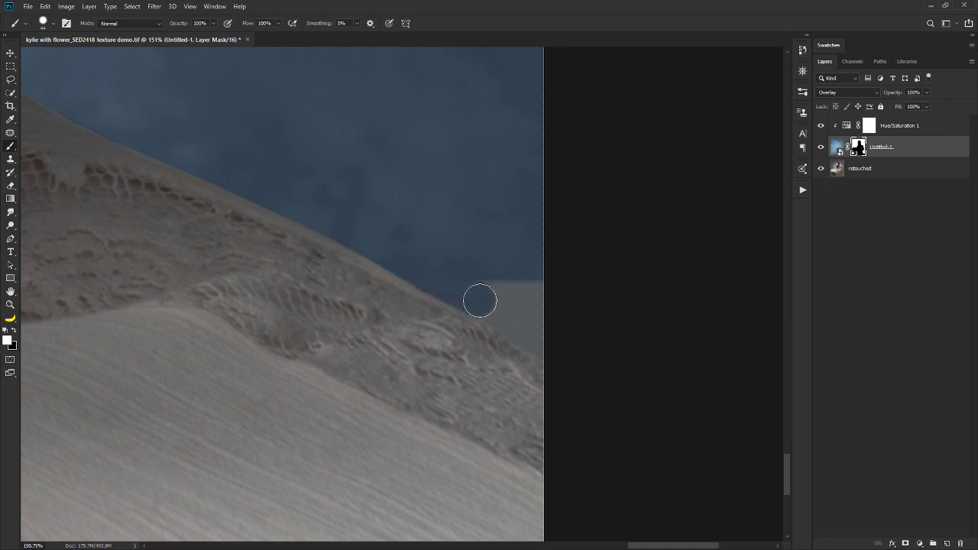
shift+click(518, 323)
shift+click(549, 347)
mouse_move(514, 298)
mouse_down()
mouse_move(575, 320)
mouse_move(526, 281)
mouse_up()
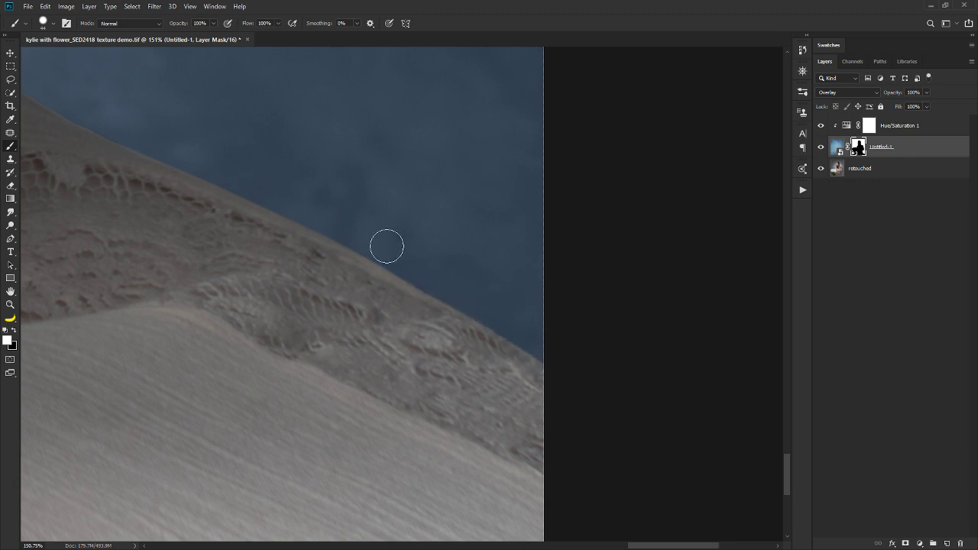
drag(349, 219, 479, 301)
scroll(455, 235, down, 3)
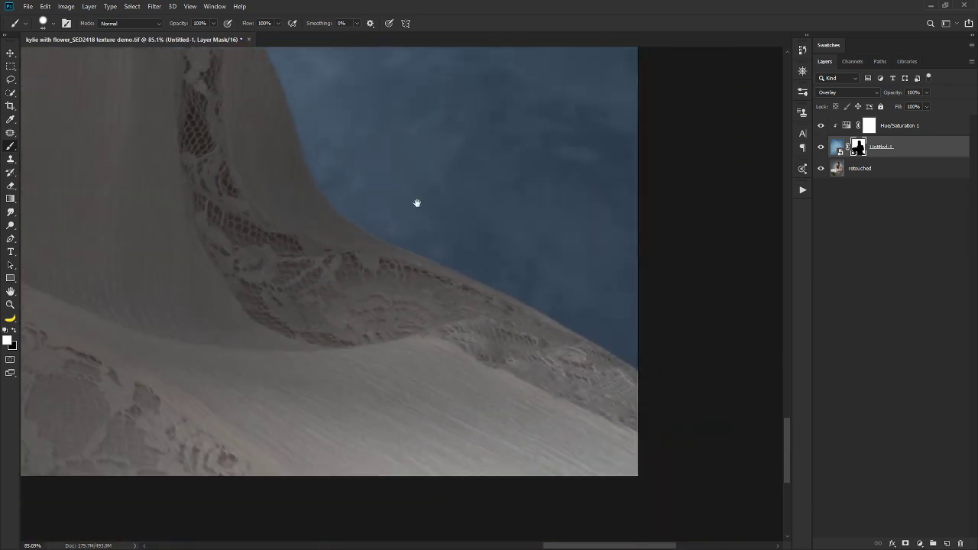
Examine the texture mask's edge along the dress and lace hem, comparing it with the texture layer hidden and shown
drag(417, 204, 542, 347)
scroll(387, 250, down, 3)
scroll(406, 334, up, 3)
scroll(437, 308, up, 5)
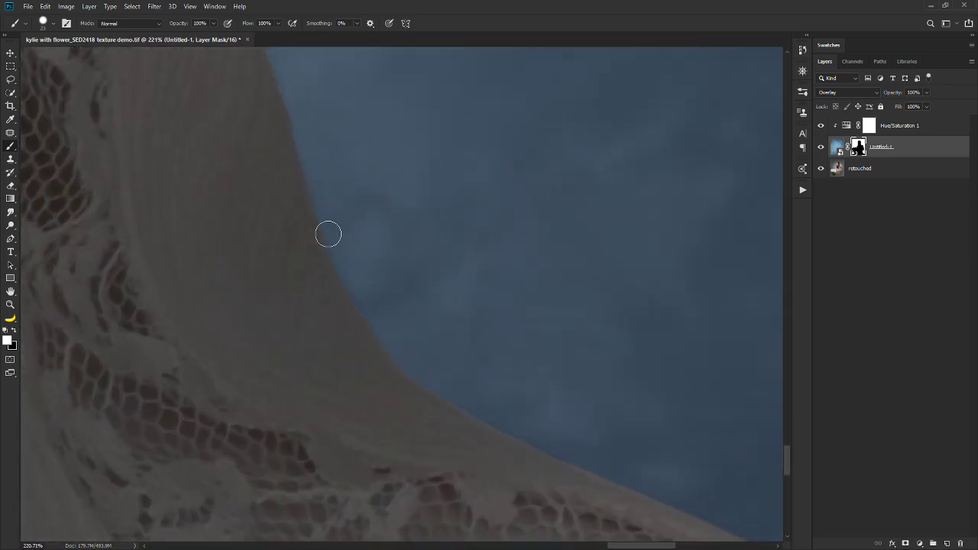
click(821, 148)
click(822, 147)
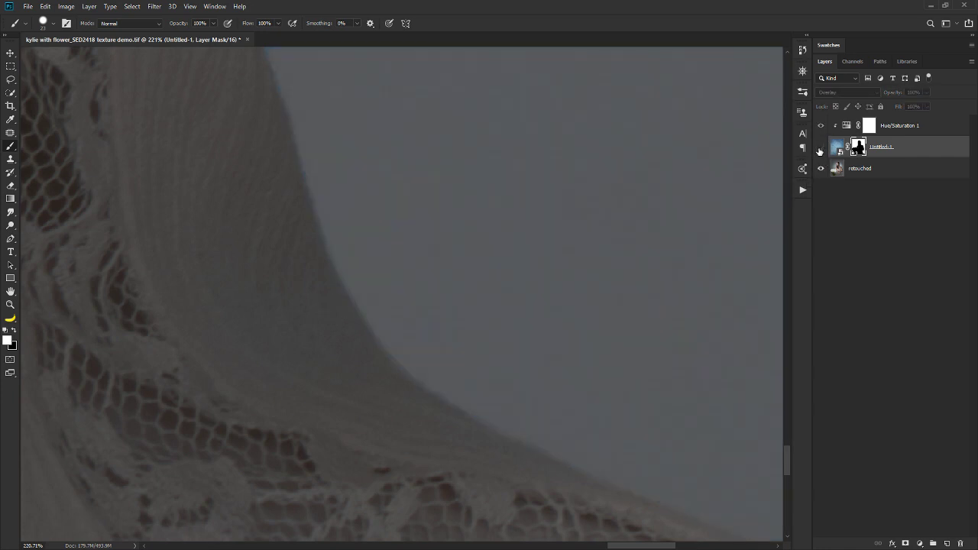
click(821, 149)
scroll(444, 258, down, 4)
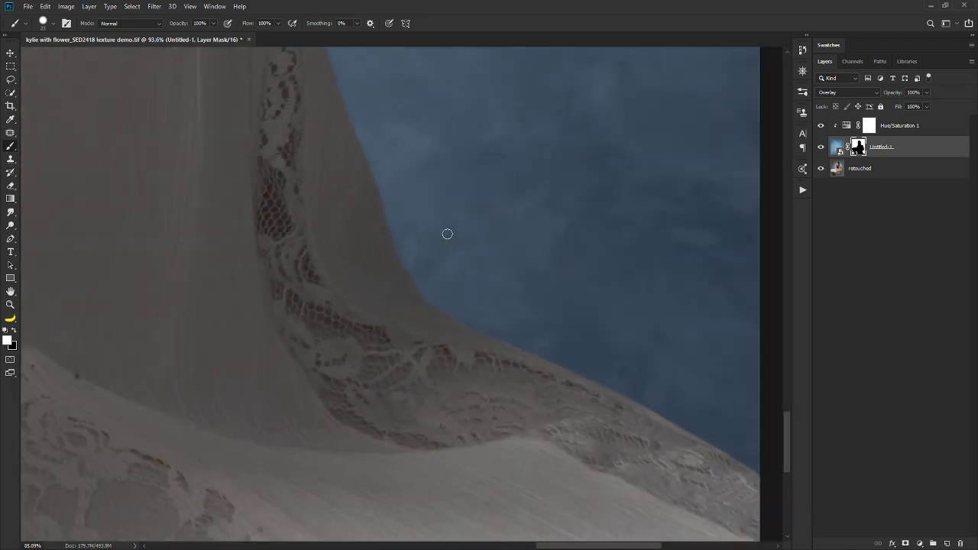
scroll(447, 234, down, 1)
drag(500, 188, 452, 284)
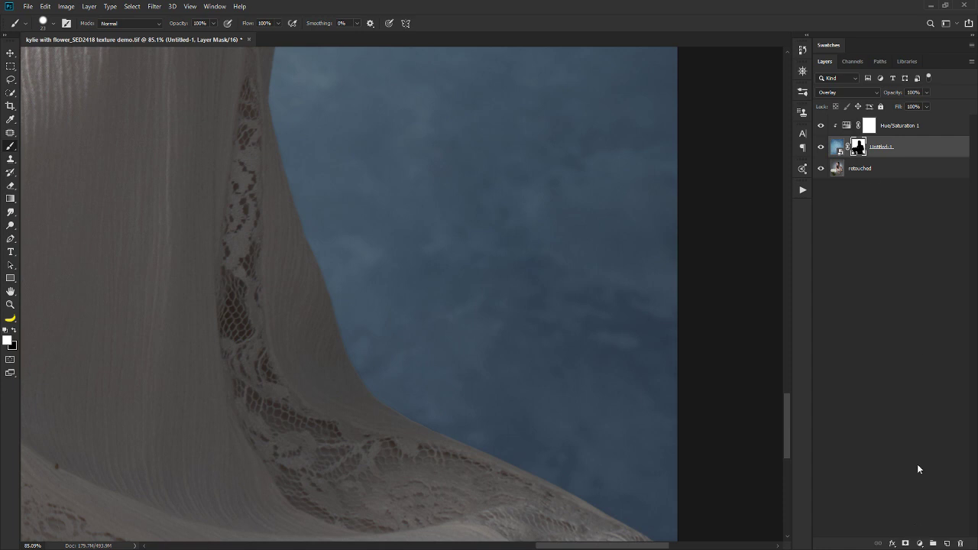
Clip a Curves adjustment to the texture layer, raise the midtones from input 107 to output 143, and invert its mask to black
click(917, 544)
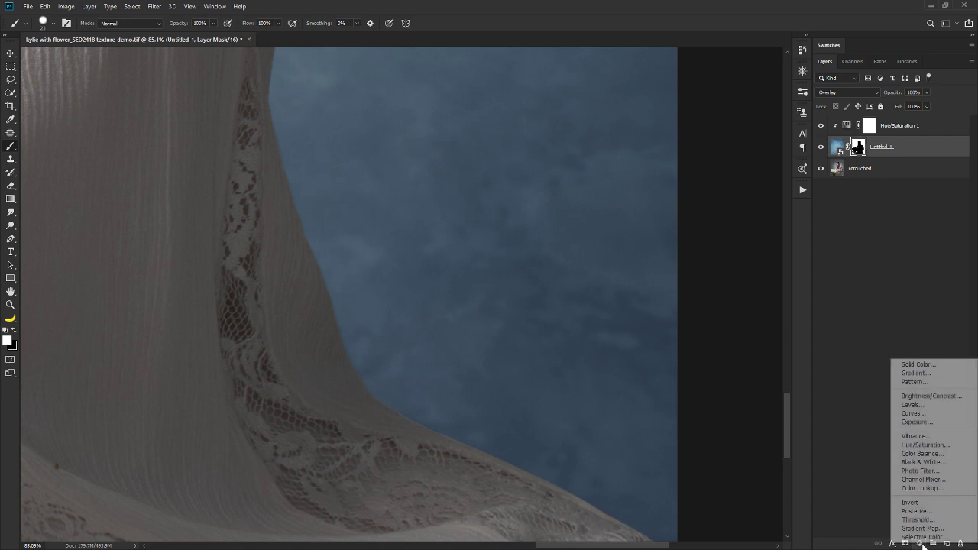
click(913, 414)
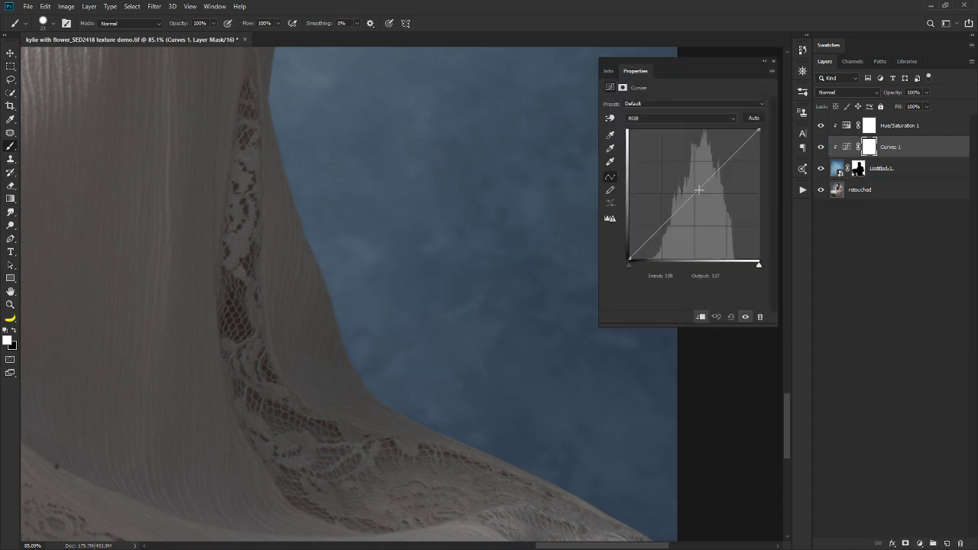
drag(691, 193, 684, 186)
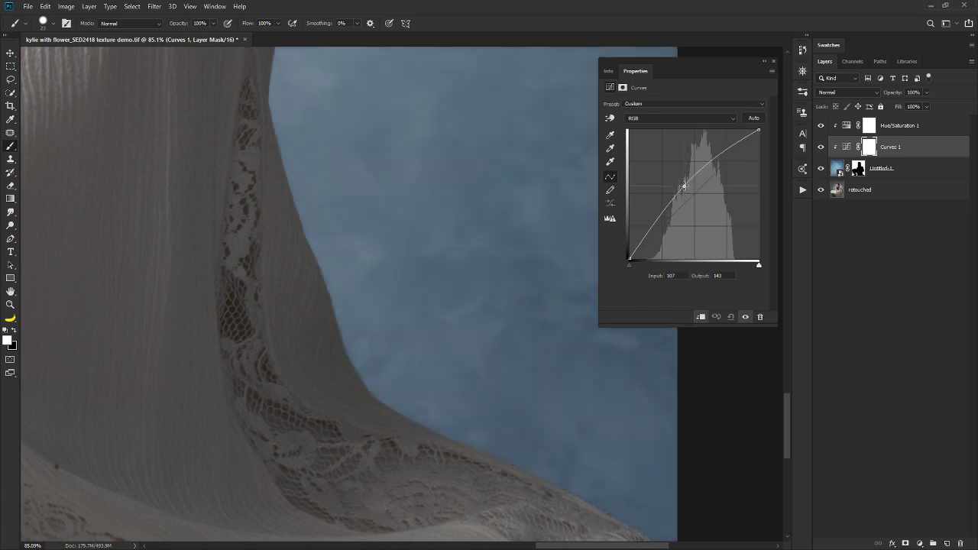
click(773, 61)
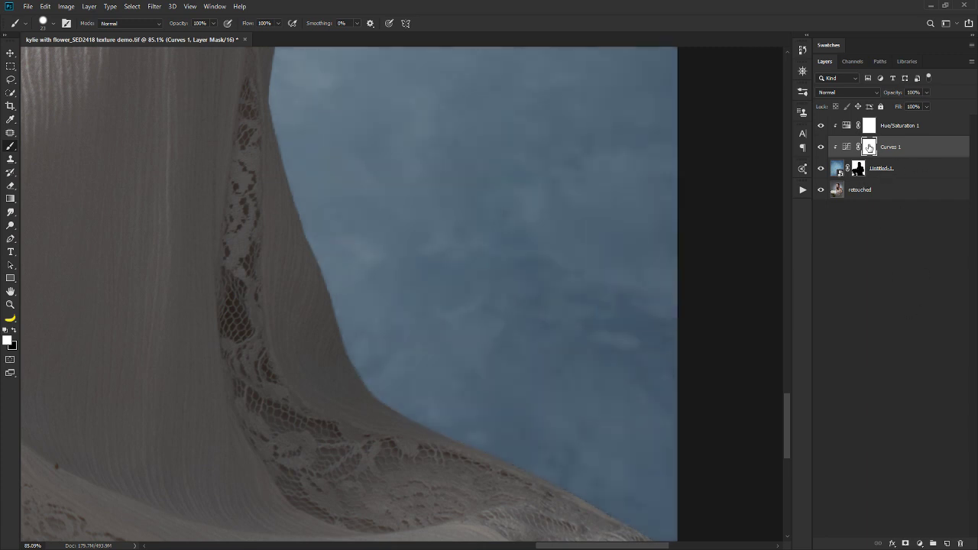
key(ctrl+i)
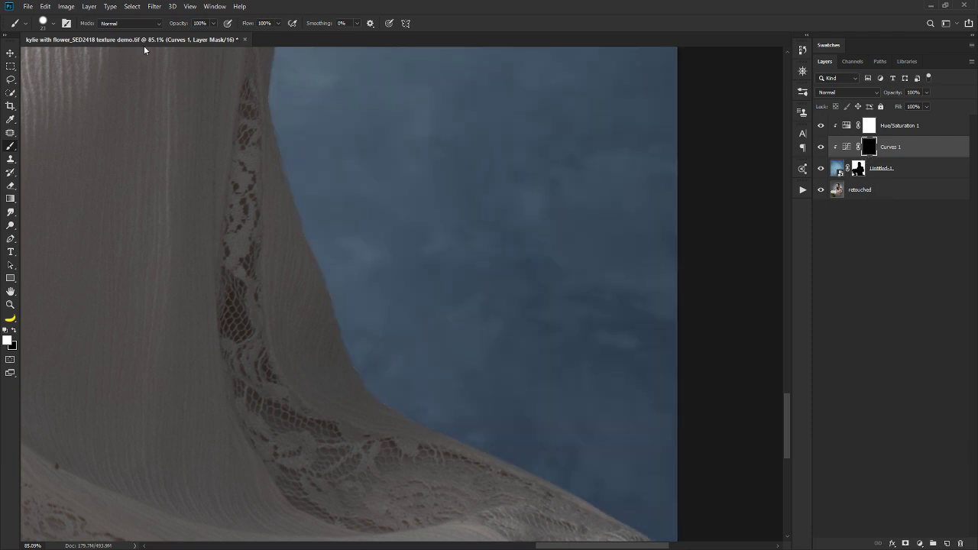
Paint white at 4% flow on the Curves mask to brighten the backdrop along the dress hem and the image's lower corner
drag(251, 23, 90, 48)
drag(299, 268, 346, 269)
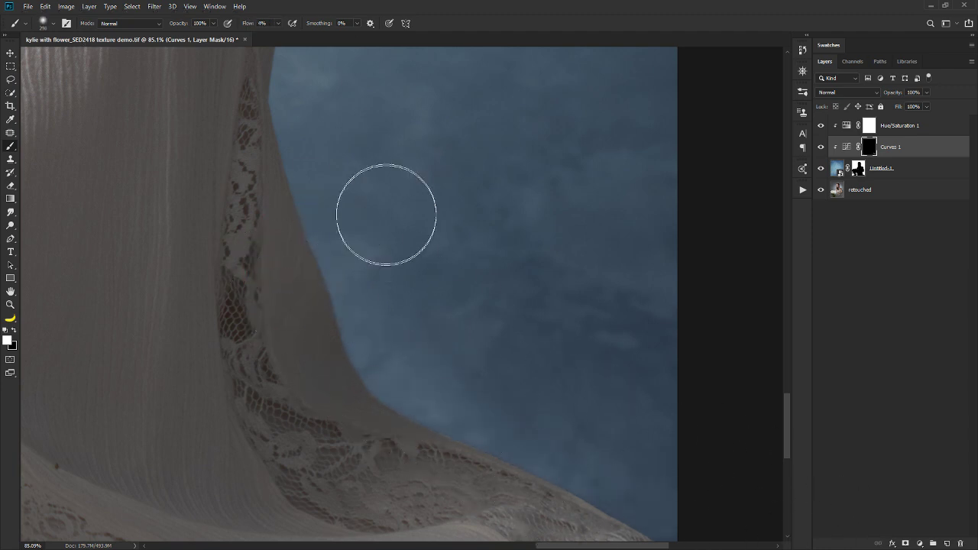
scroll(399, 241, down, 5)
scroll(399, 240, down, 4)
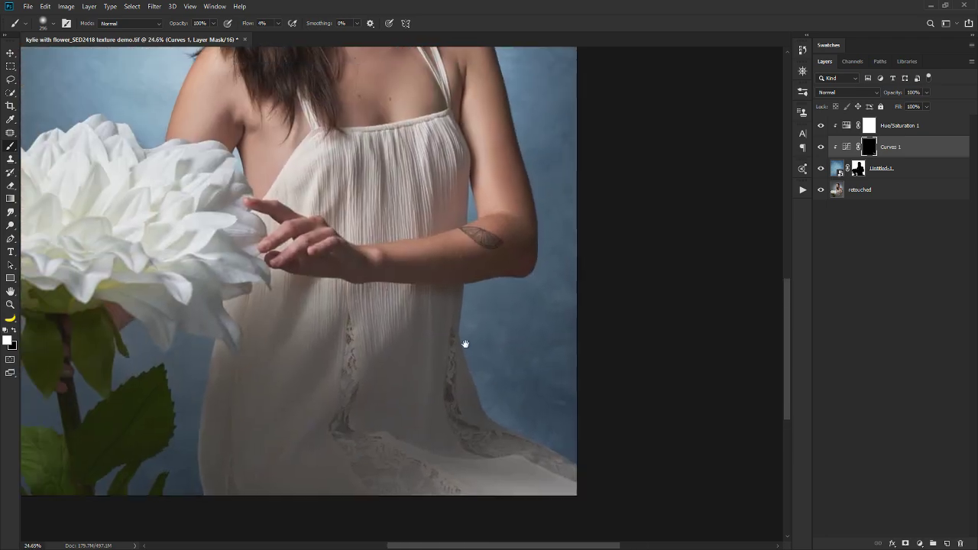
mouse_move(480, 351)
mouse_down()
mouse_move(524, 372)
mouse_move(535, 359)
mouse_up()
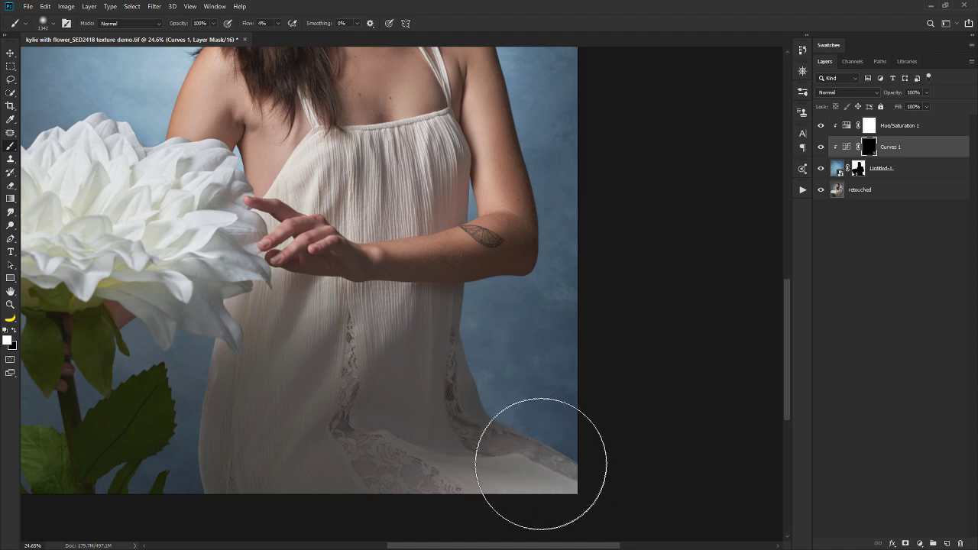
Paint white on the Curves mask with a soft brush of about 1708 px to brighten the backdrop around the head and shoulders
mouse_move(349, 321)
mouse_down()
mouse_move(438, 371)
mouse_move(543, 238)
mouse_up()
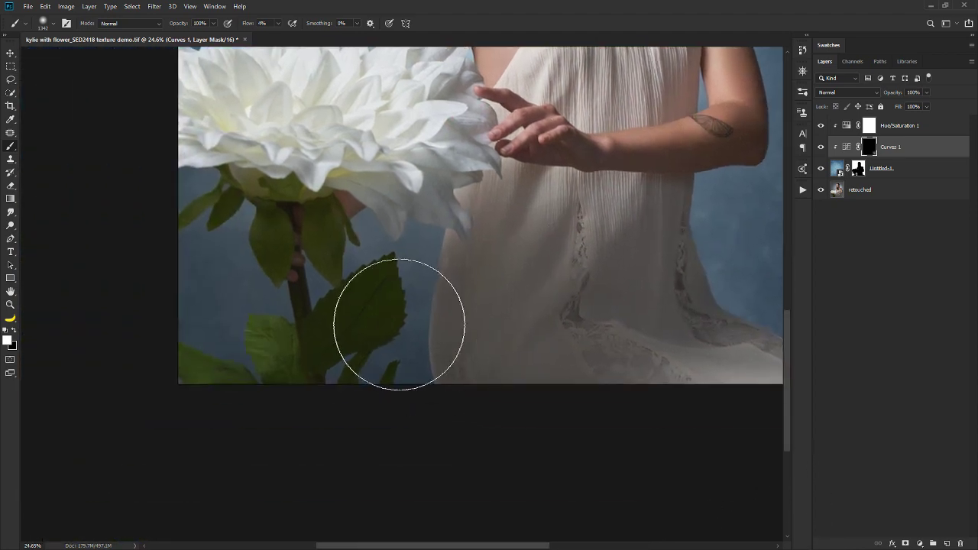
scroll(416, 337, up, 5)
scroll(481, 290, down, 6)
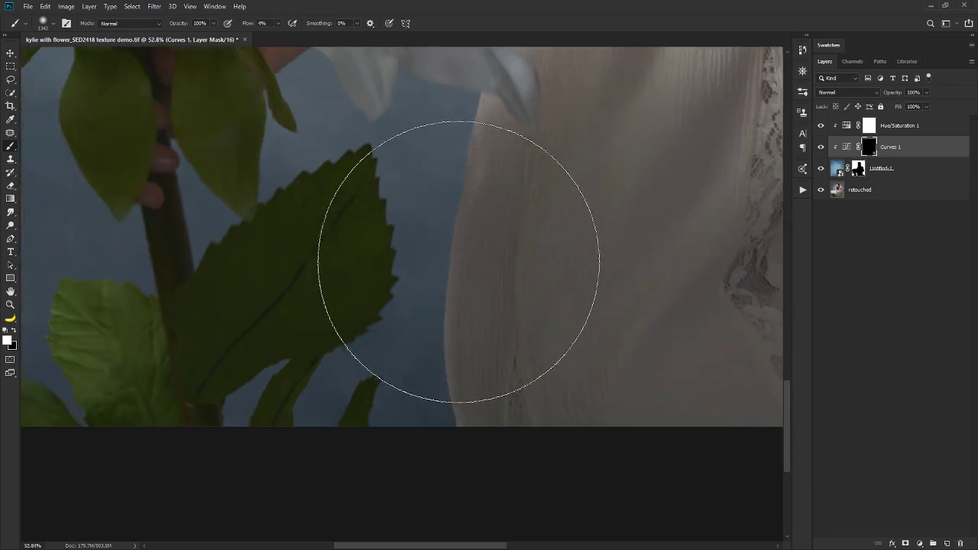
drag(455, 216, 443, 273)
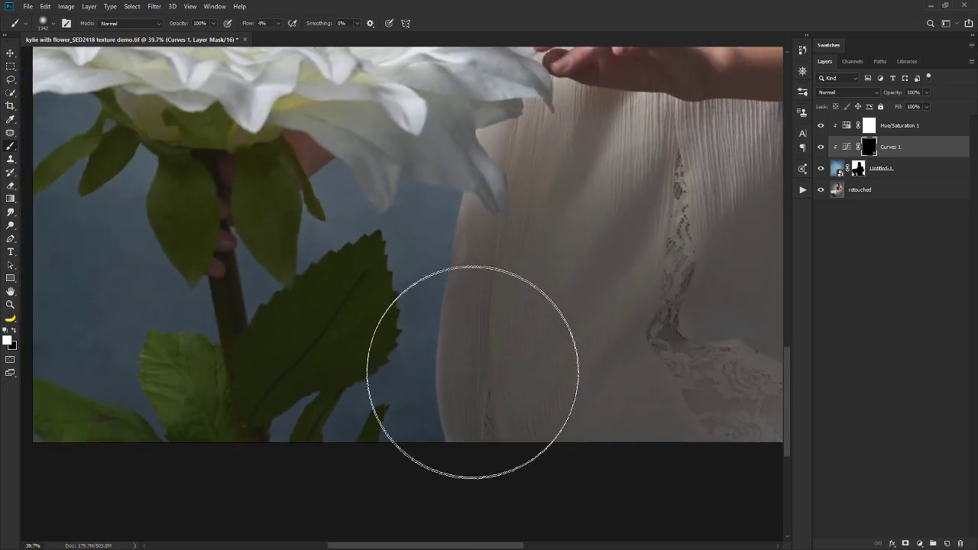
scroll(460, 311, down, 4)
drag(371, 265, 403, 271)
drag(529, 244, 435, 386)
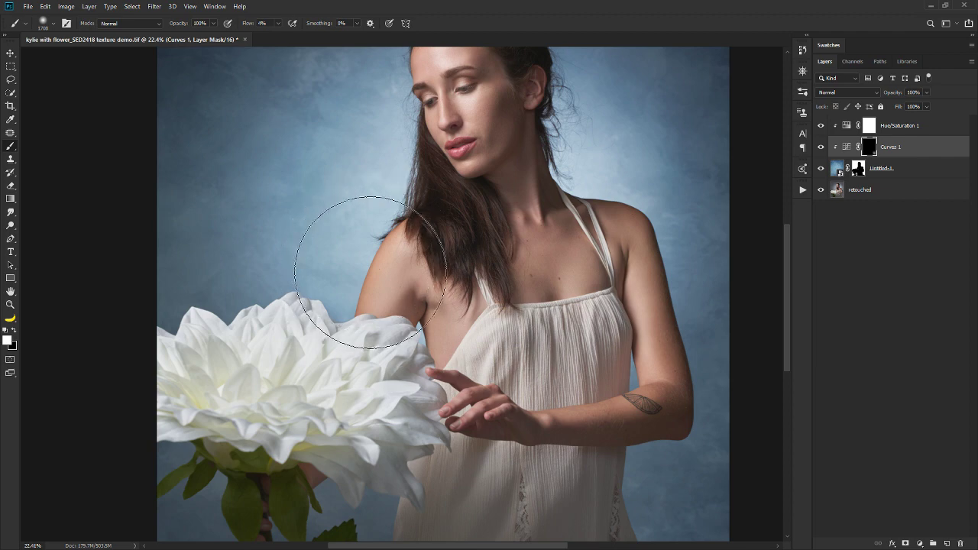
drag(386, 225, 356, 344)
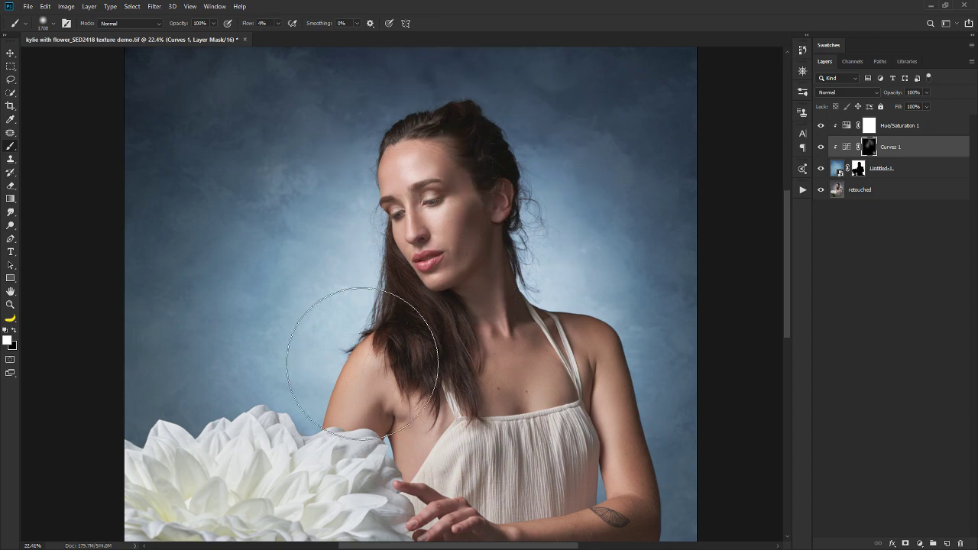
Fit the whole image in view and examine the Curves layer's mask on its own before returning to the photo
scroll(287, 431, down, 2)
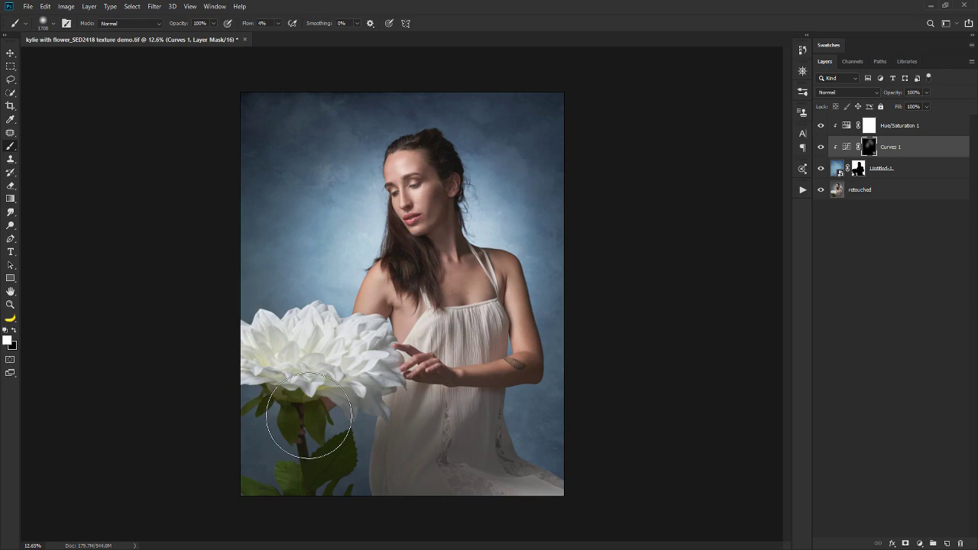
double_click(16, 292)
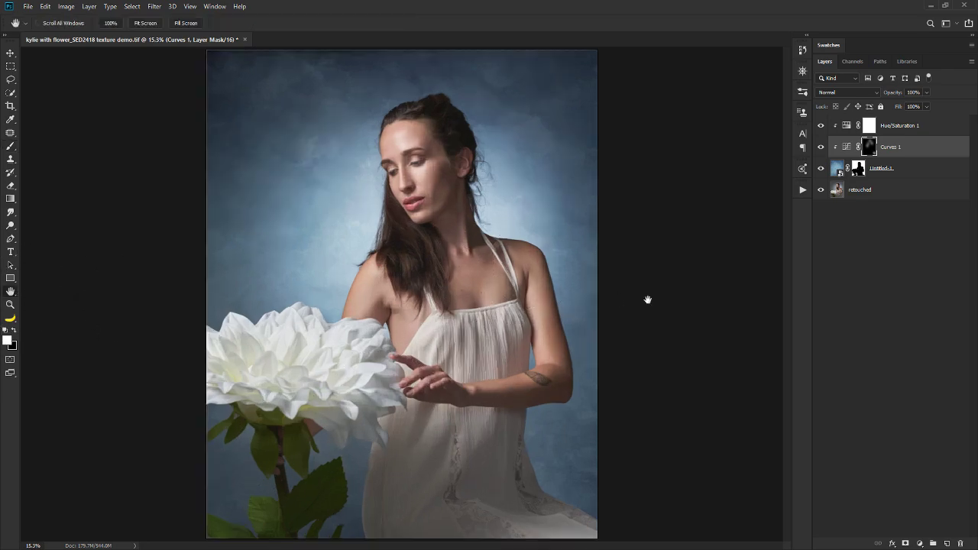
alt+click(870, 150)
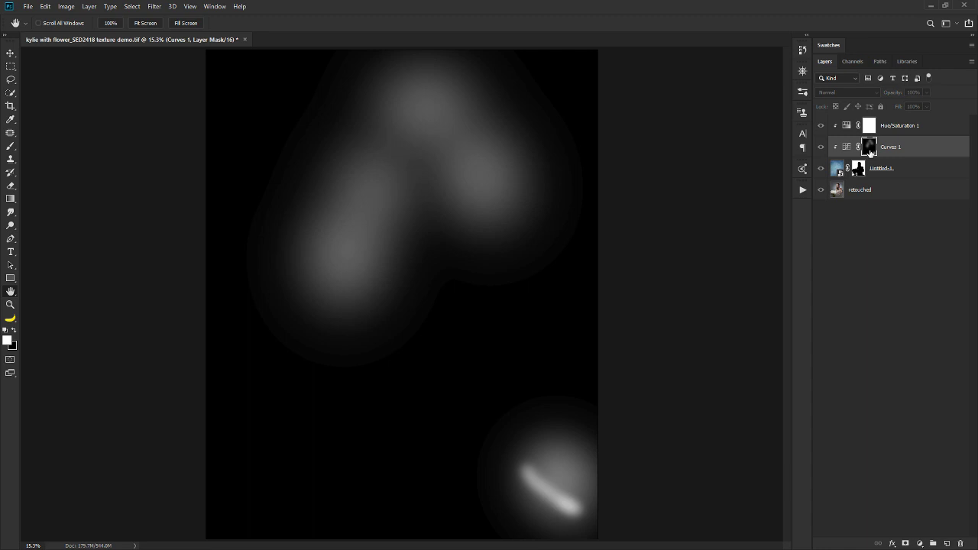
alt+click(870, 150)
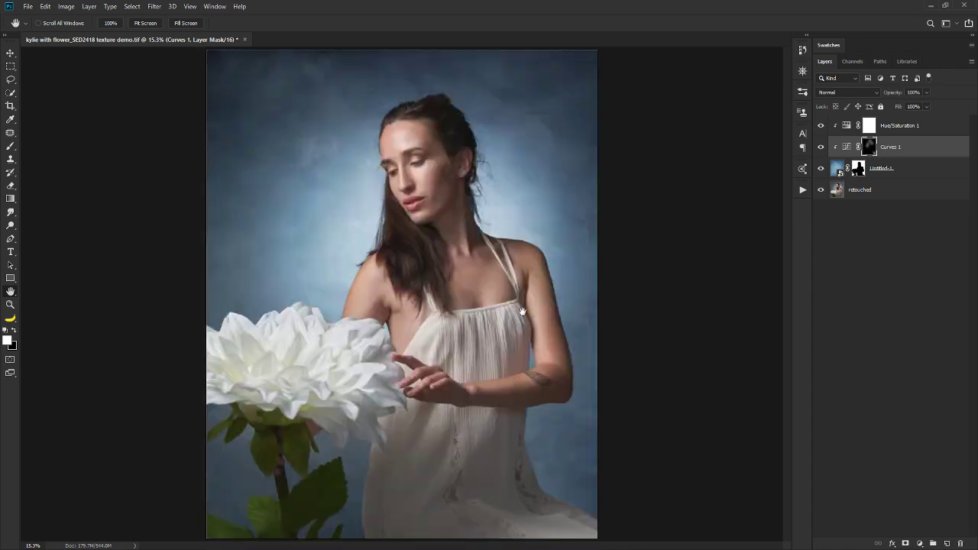
Try to duplicate the texture layer directly above itself, and undo the copy
click(922, 127)
shift+click(917, 179)
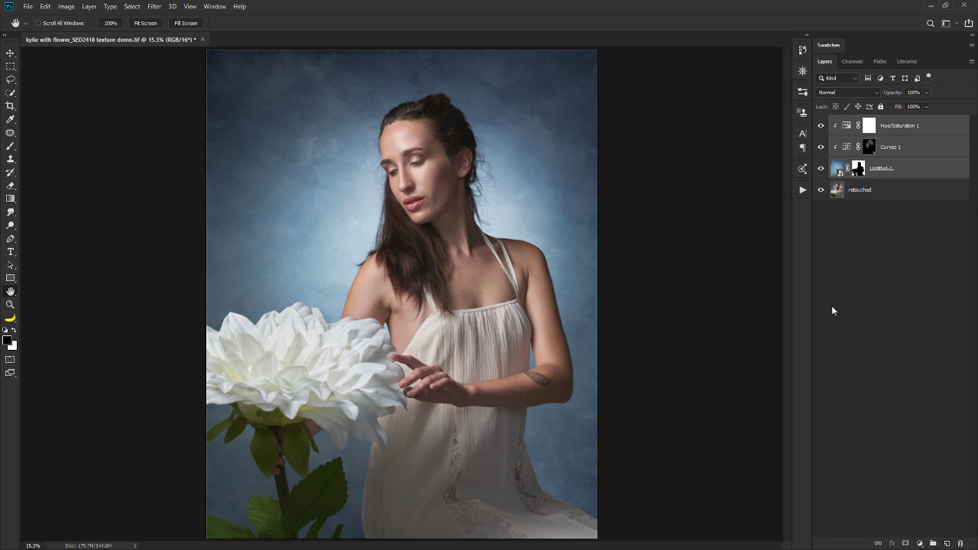
click(907, 168)
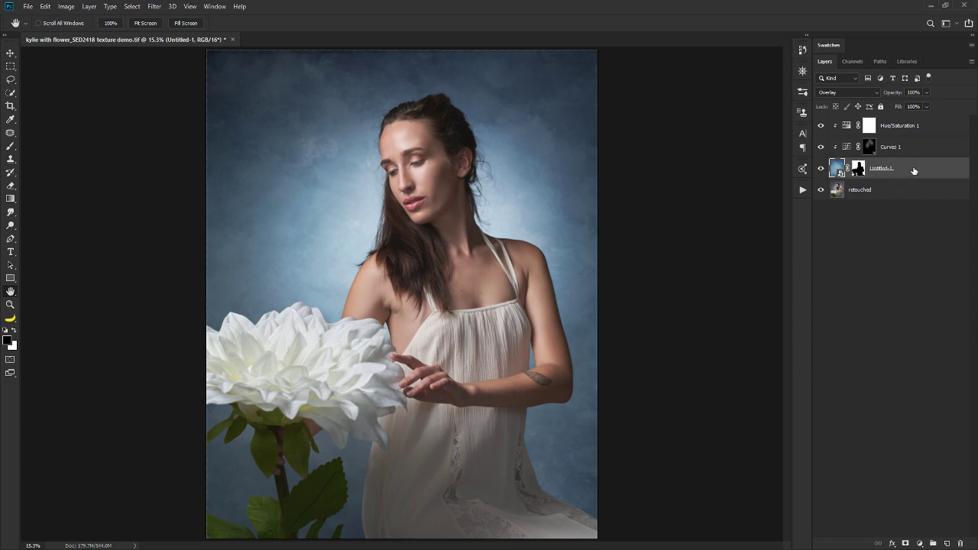
drag(901, 179, 947, 542)
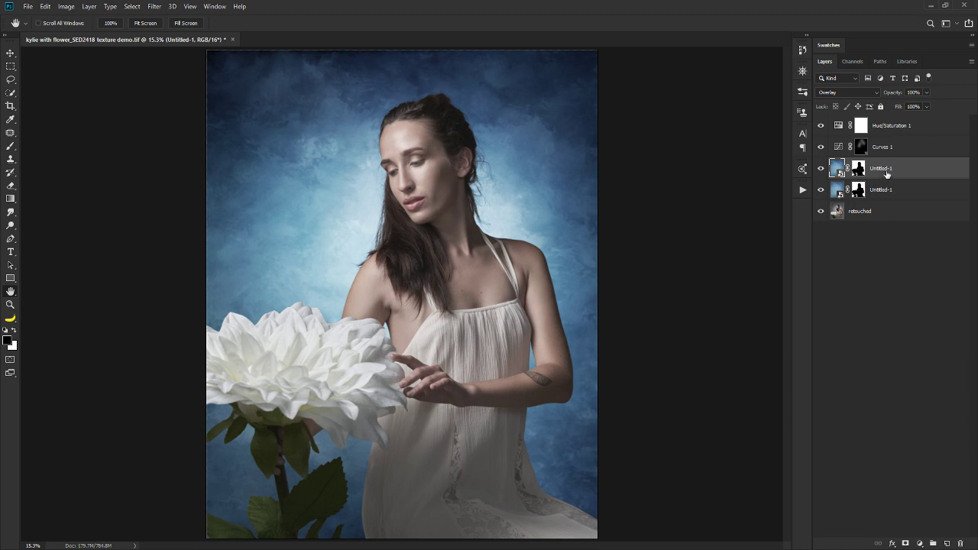
key(ctrl+z)
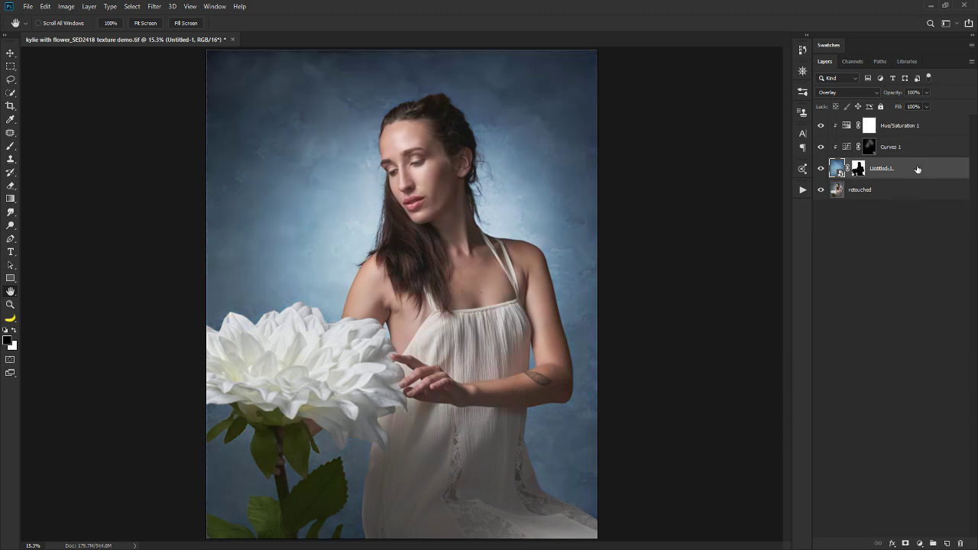
Try duplicating the texture layer above its clipped adjustments and beneath them, undoing each copy
drag(917, 168, 925, 112)
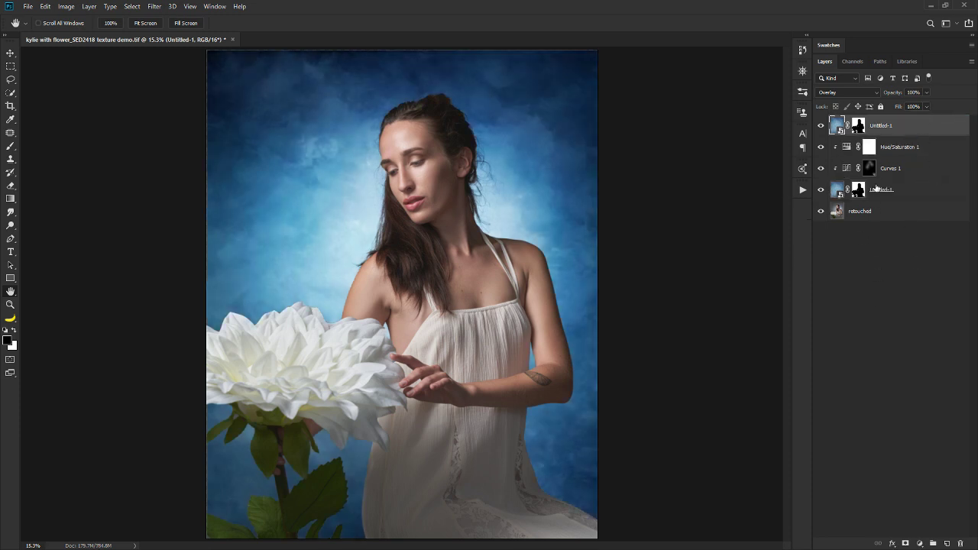
key(ctrl+z)
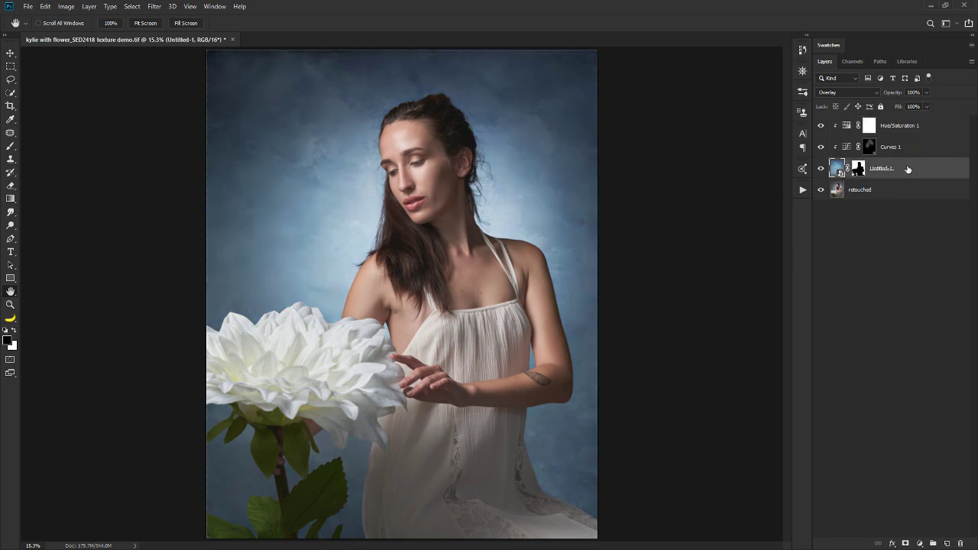
key(ctrl+j)
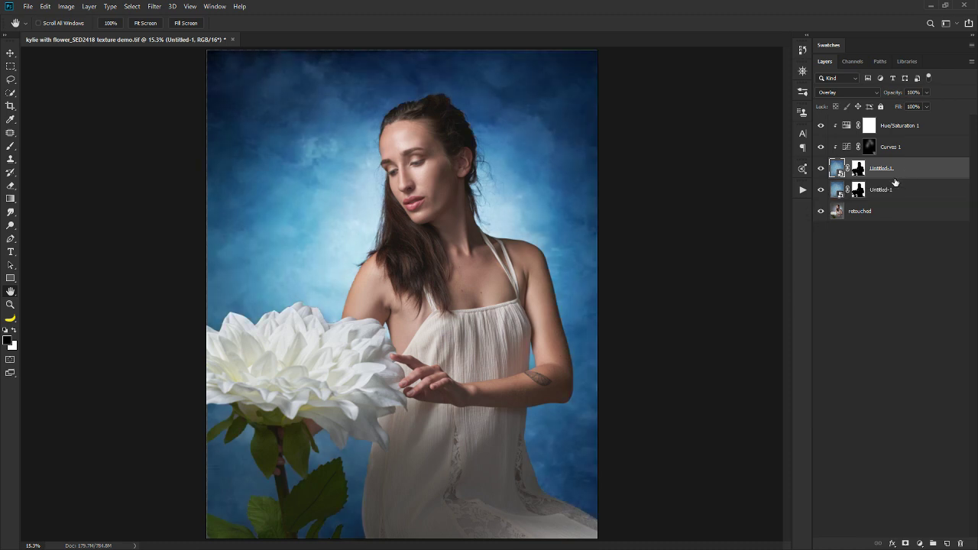
key(ctrl+z)
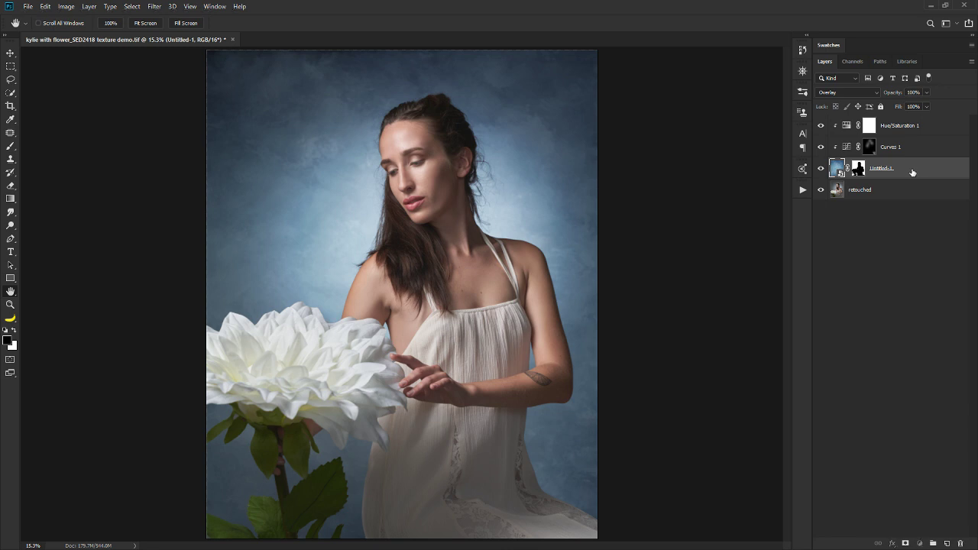
Duplicate the texture layer to the top of the stack and clip a Hue/Saturation adjustment to it with saturation -100
drag(912, 172, 935, 117)
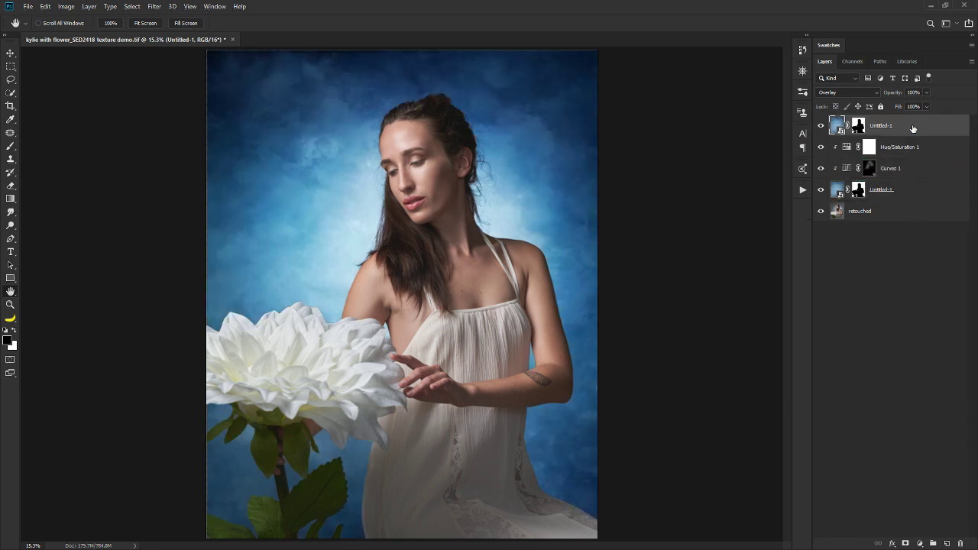
click(916, 543)
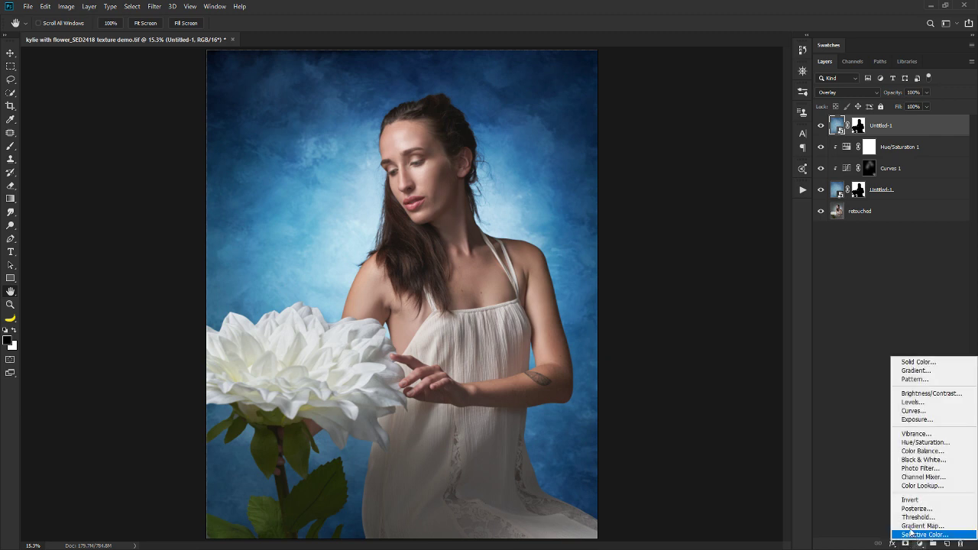
click(925, 443)
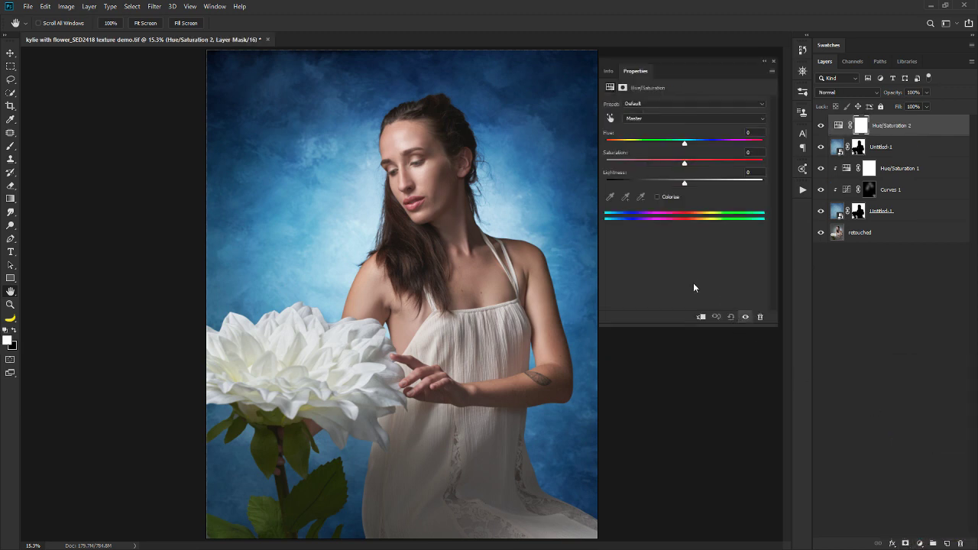
click(701, 320)
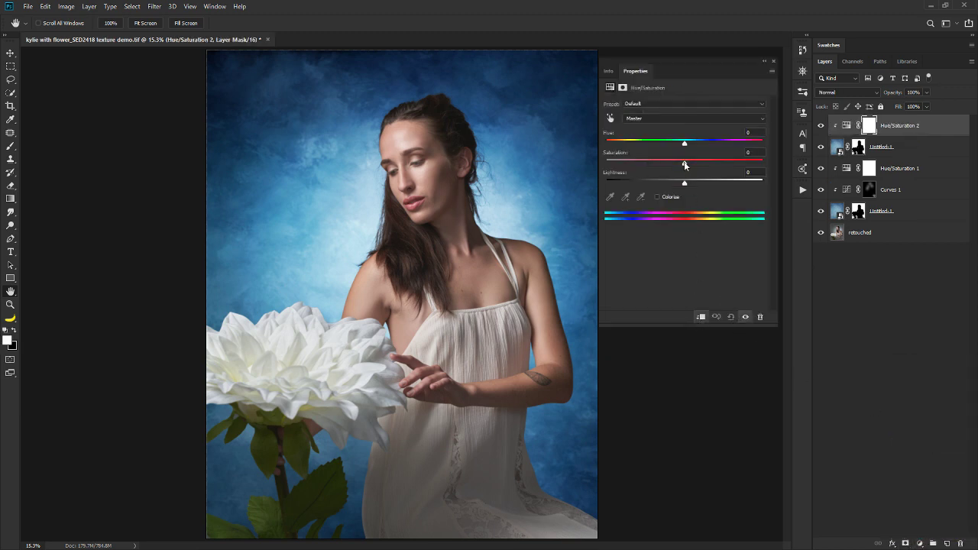
drag(684, 162, 495, 159)
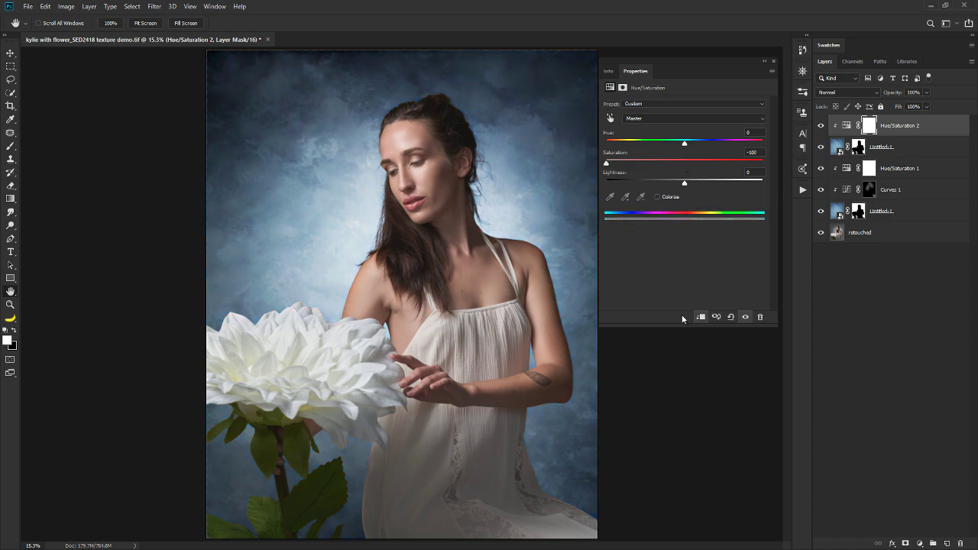
click(802, 91)
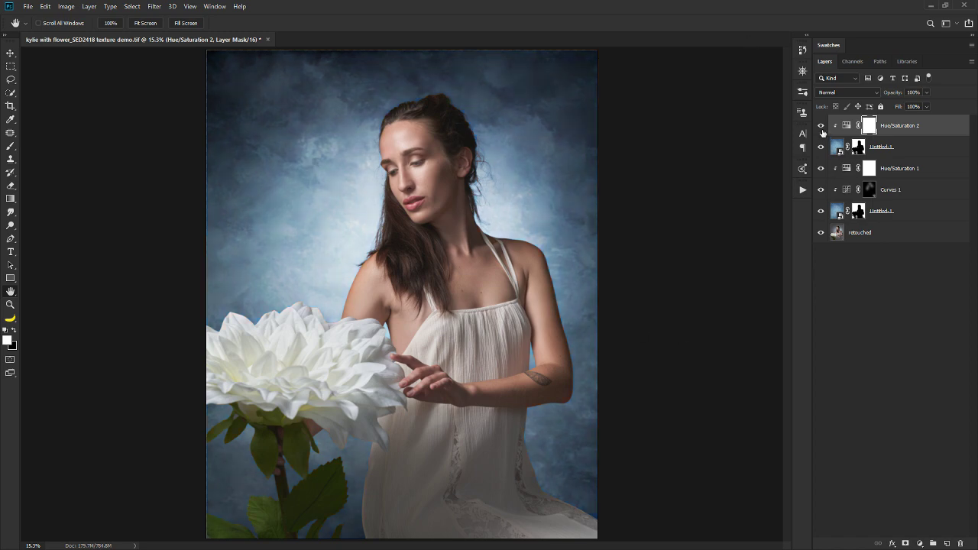
Compare the backdrop with and without the duplicate texture, and delete that duplicate together with its clipped Hue/Saturation layer
click(821, 148)
click(821, 148)
click(821, 149)
click(821, 149)
shift+click(911, 147)
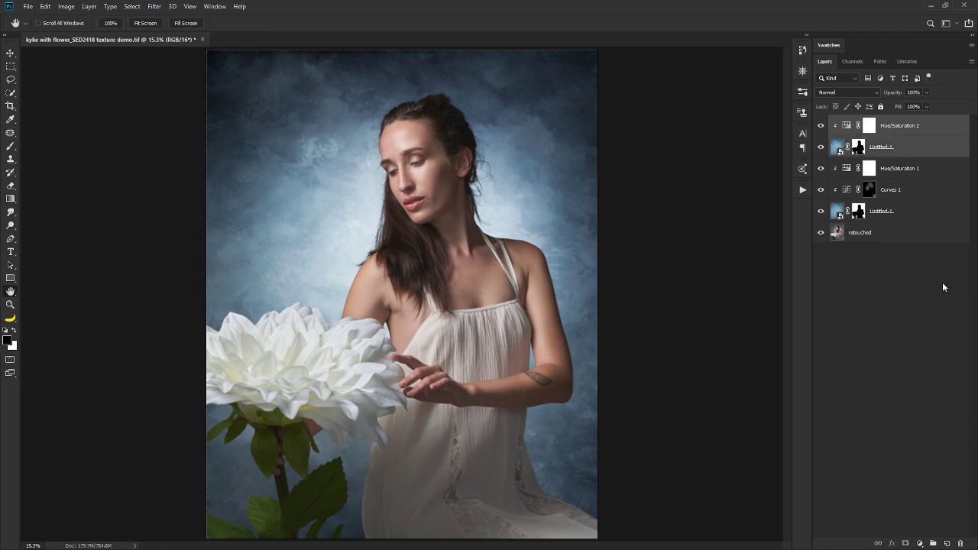
click(961, 543)
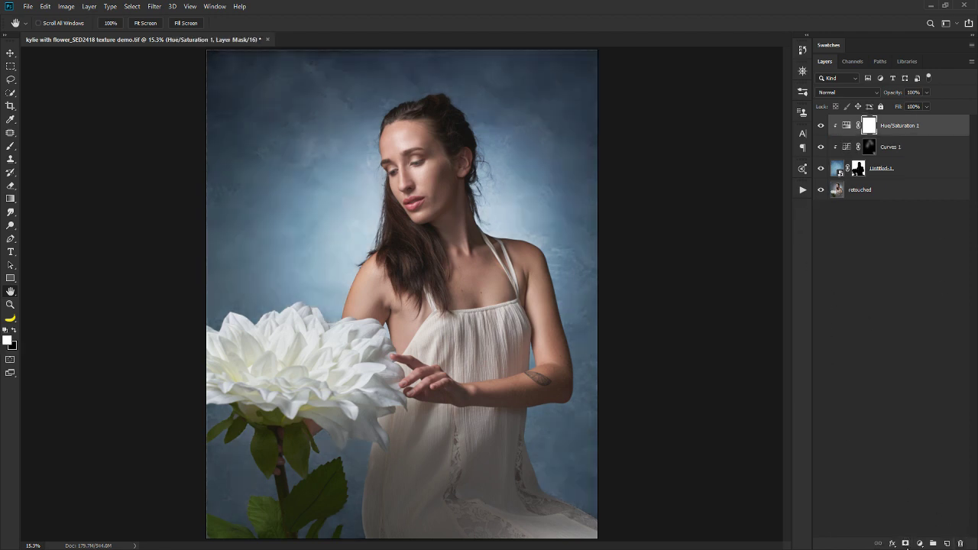
Add a Curves adjustment at the top of the stack, clipped to the texture layer, and set its blend mode to Overlay
click(920, 544)
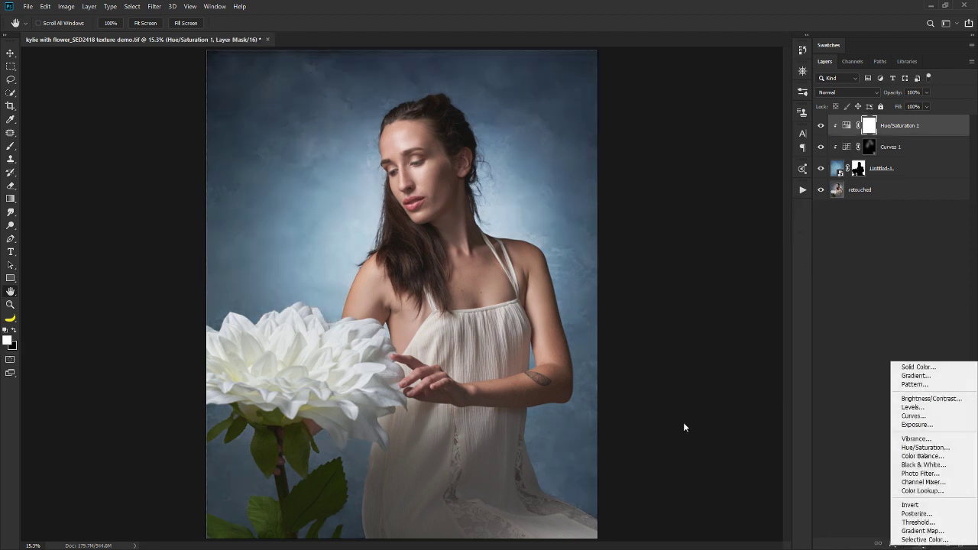
click(932, 416)
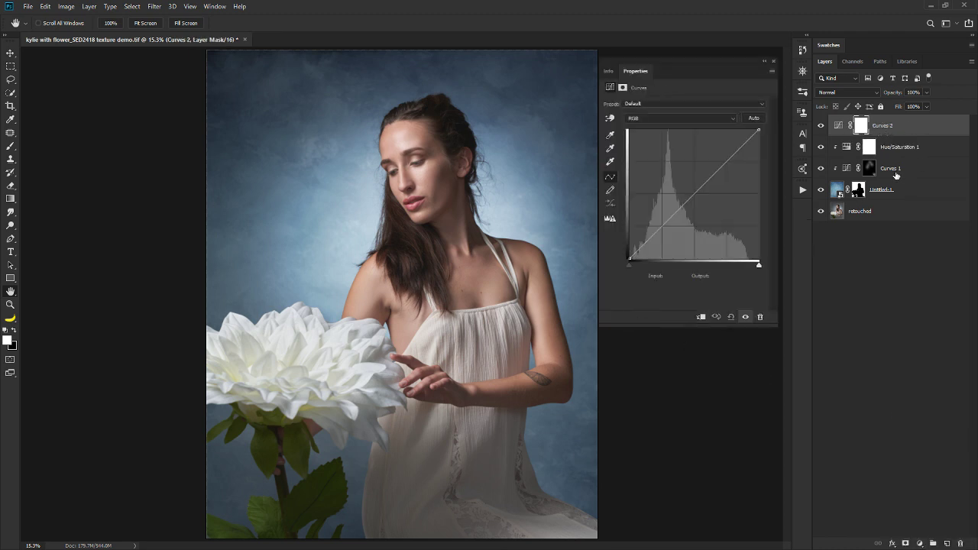
click(847, 91)
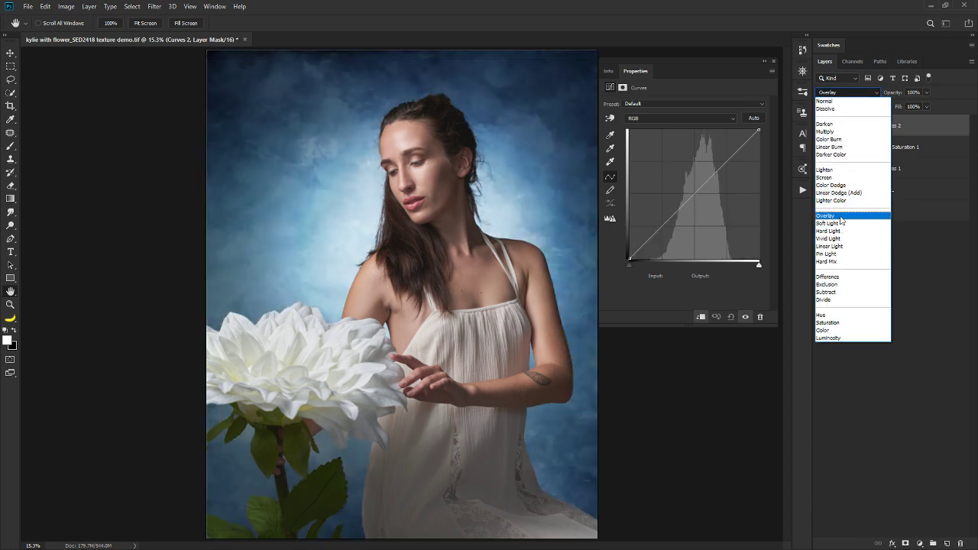
click(829, 216)
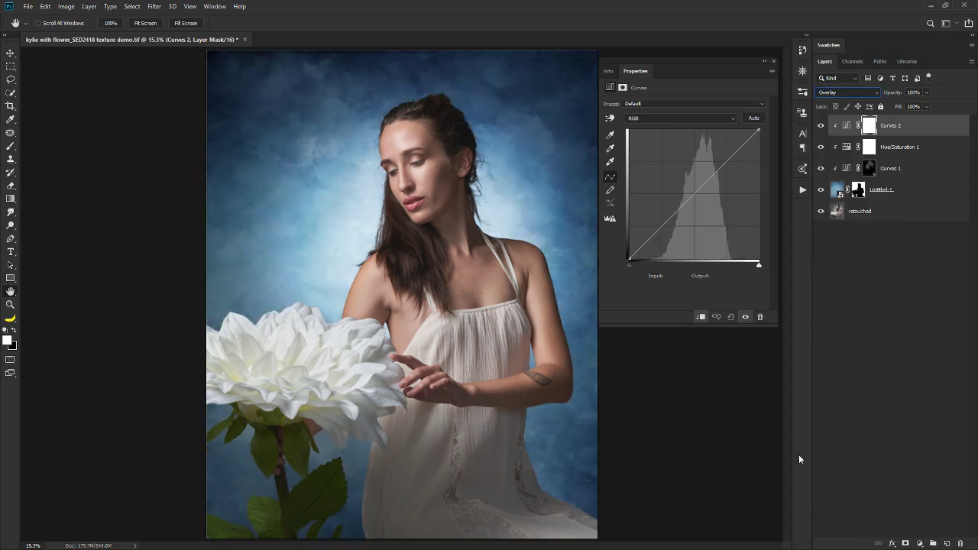
click(772, 61)
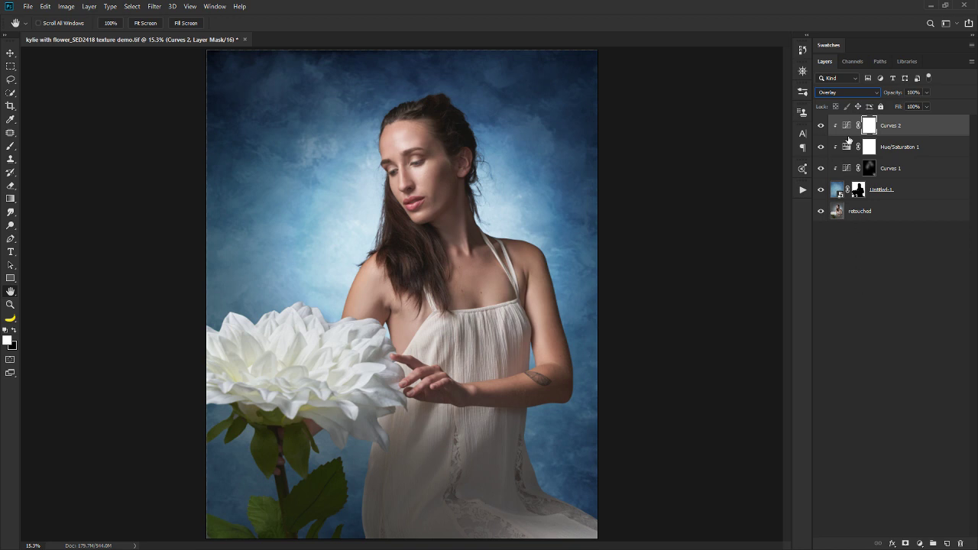
Compare the backdrop with and without the Overlay Curves layer and slightly adjust the shadow and highlight points of its curve
click(821, 125)
click(821, 126)
double_click(847, 126)
mouse_move(671, 219)
mouse_down()
mouse_move(679, 225)
mouse_move(662, 212)
mouse_move(674, 220)
mouse_up()
mouse_move(723, 169)
mouse_down()
mouse_move(720, 161)
mouse_move(719, 175)
mouse_up()
click(774, 61)
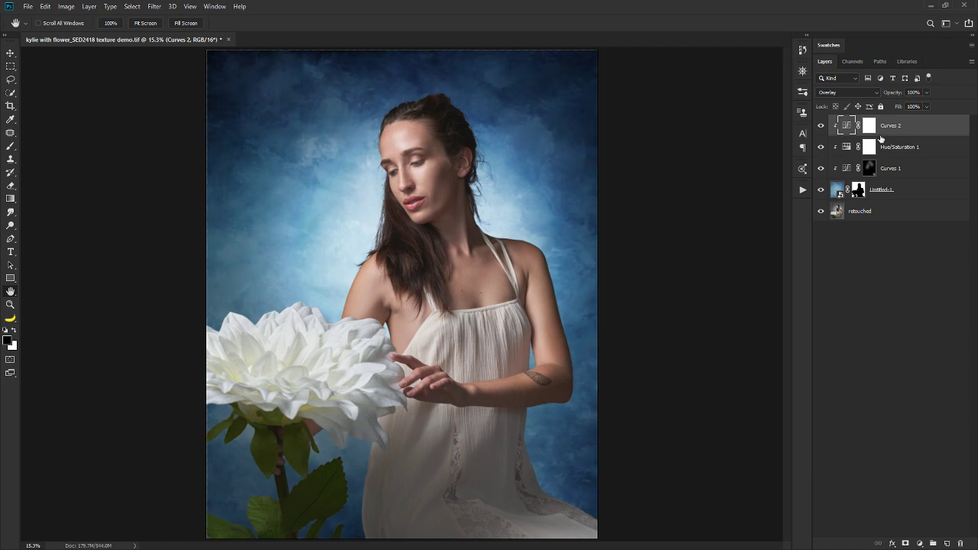
Invert the Overlay Curves layer's mask to black to hide its effect
click(869, 126)
key(x)
key(ctrl+i)
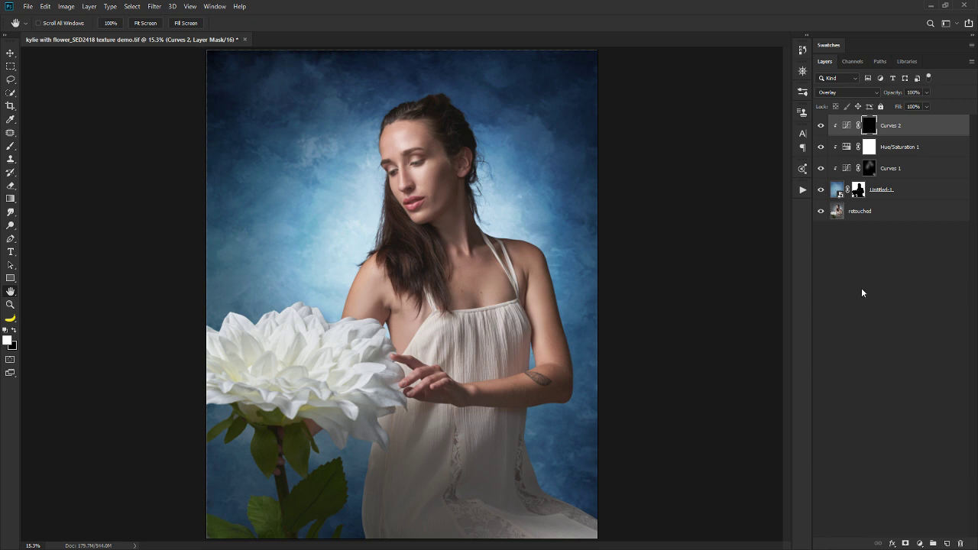
Paint white on the Overlay Curves mask over the backdrop left of the subject with a soft 4936 px brush at 4% flow
key(b)
mouse_move(296, 189)
mouse_down()
mouse_move(380, 186)
mouse_move(342, 186)
mouse_up()
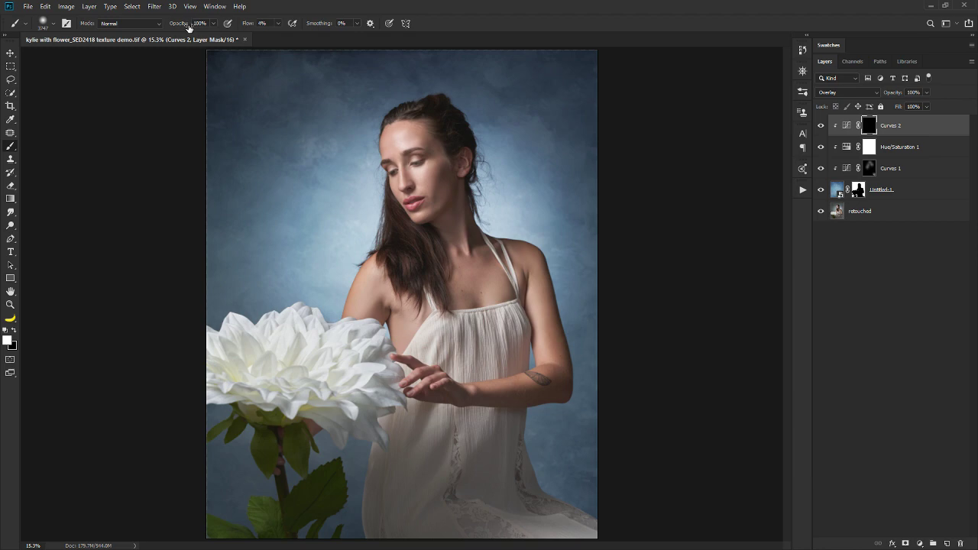
mouse_move(252, 24)
mouse_down()
mouse_move(201, 24)
mouse_move(210, 24)
mouse_up()
mouse_move(251, 141)
mouse_down()
mouse_move(233, 149)
mouse_move(252, 147)
mouse_up()
scroll(310, 183, down, 4)
drag(310, 184, 348, 187)
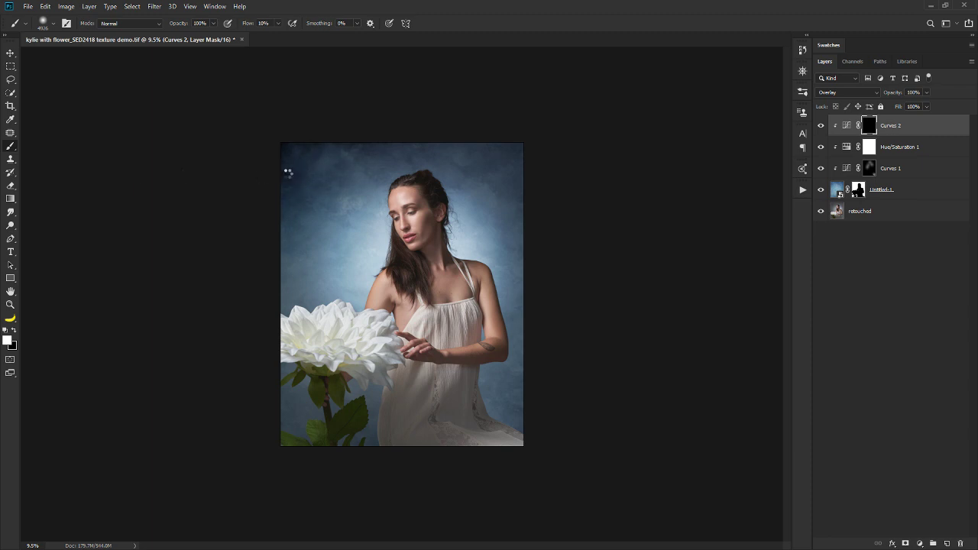
drag(249, 23, 105, 33)
text(4)
right_click(455, 249)
click(681, 127)
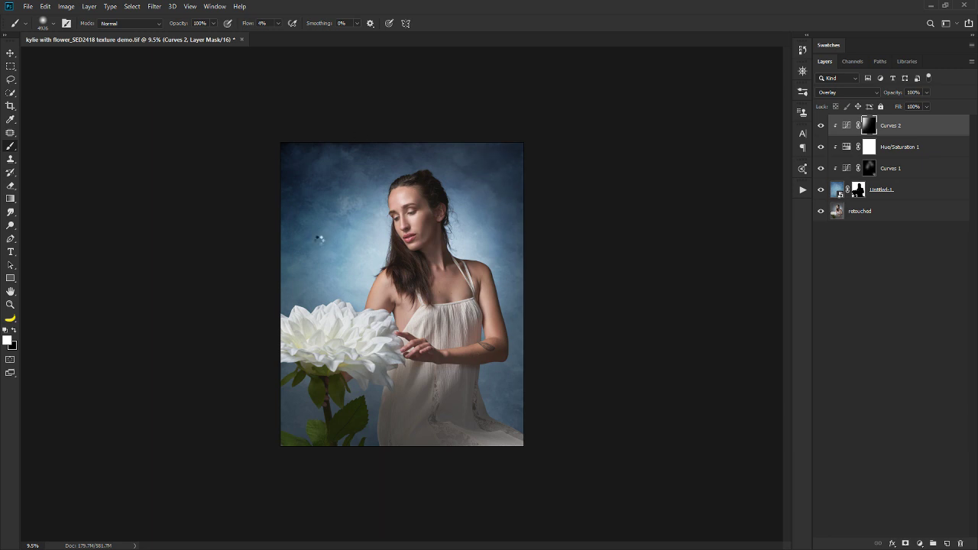
Paint the mask over the remaining backdrop around the subject with a 2527 px brush, and compare the image with and without the layer
right_click(870, 128)
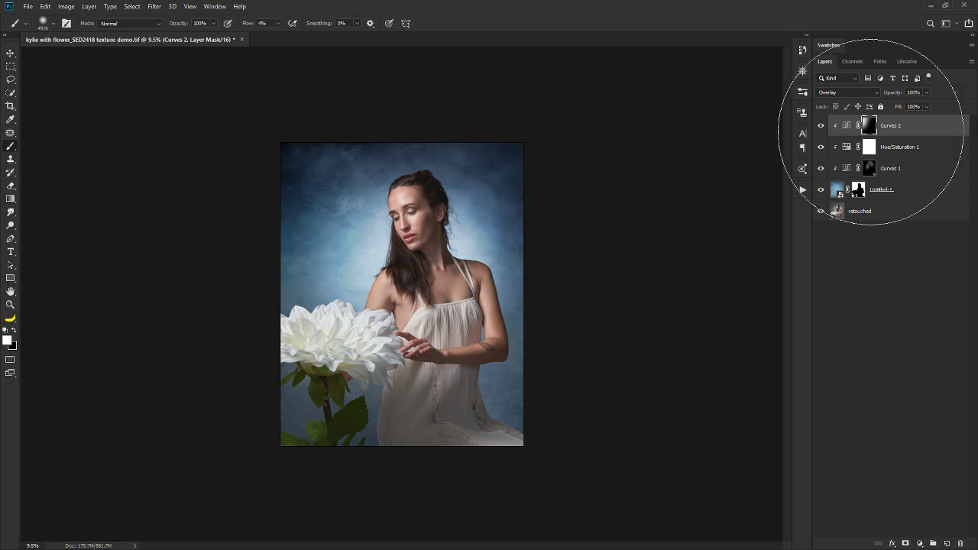
click(677, 13)
drag(454, 192, 369, 205)
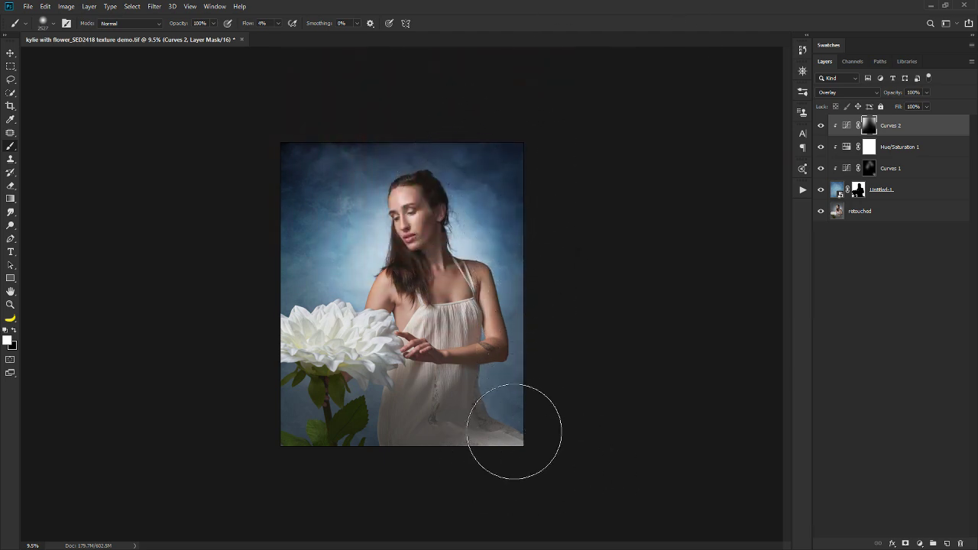
click(304, 424)
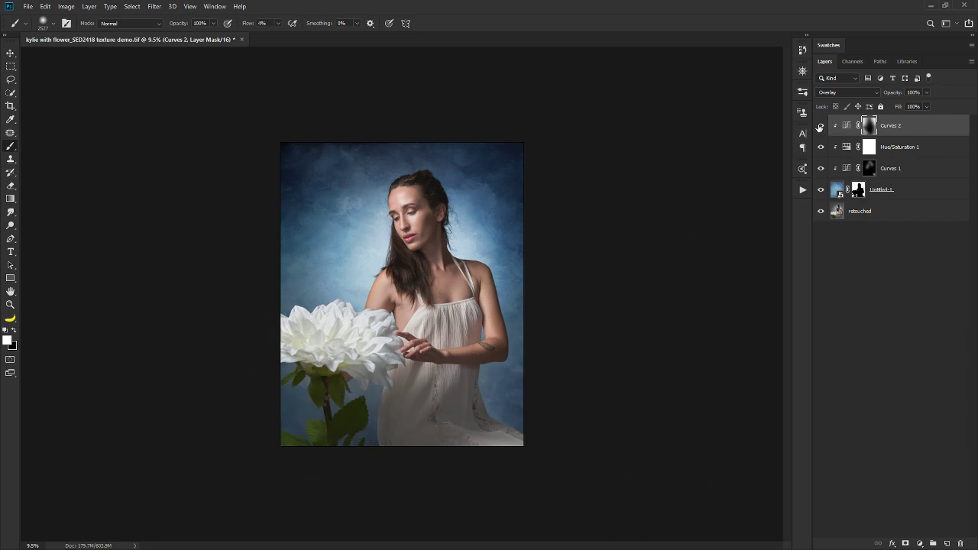
click(820, 126)
click(820, 126)
double_click(10, 291)
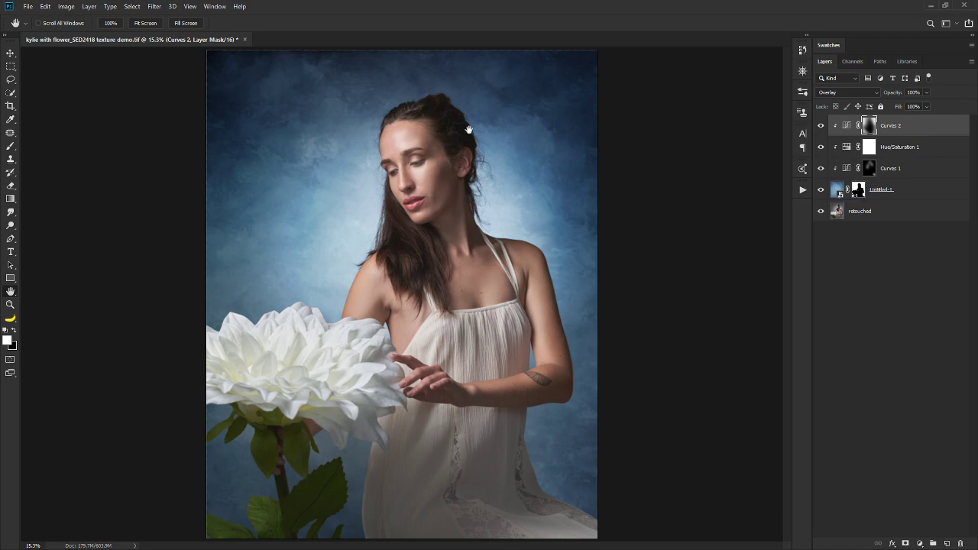
Switch the texture layer's blend mode to Normal and inspect the flyaway hair behind the neck up close
scroll(458, 133, up, 3)
scroll(469, 255, up, 3)
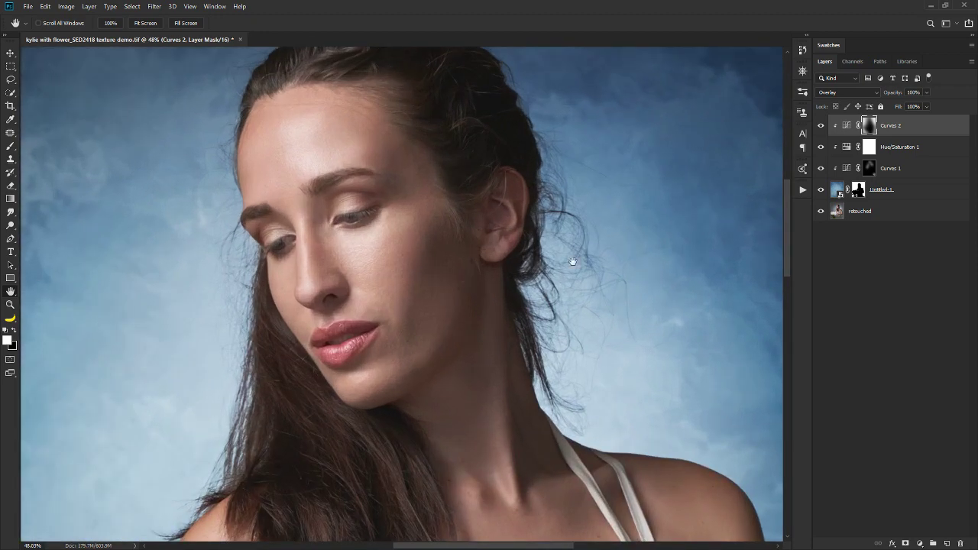
scroll(441, 270, up, 3)
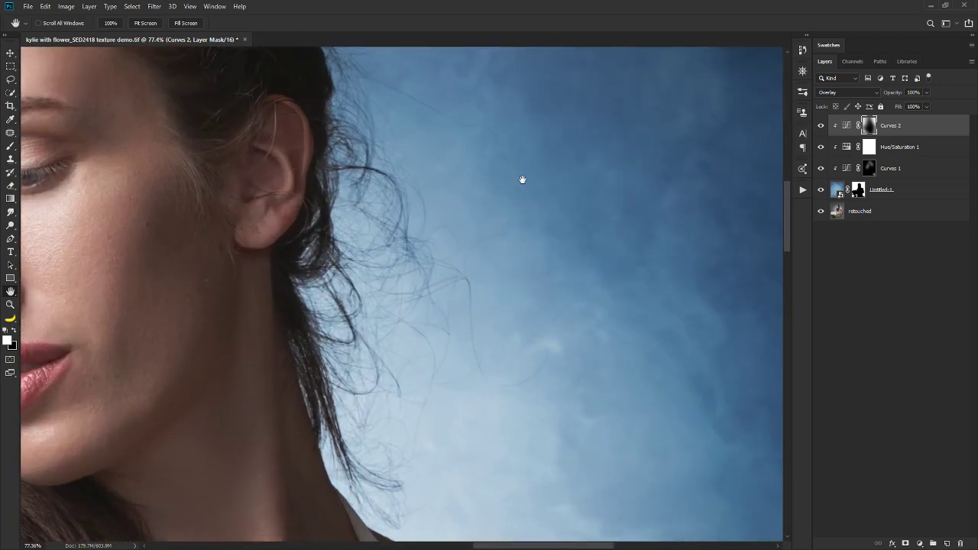
click(928, 191)
click(848, 93)
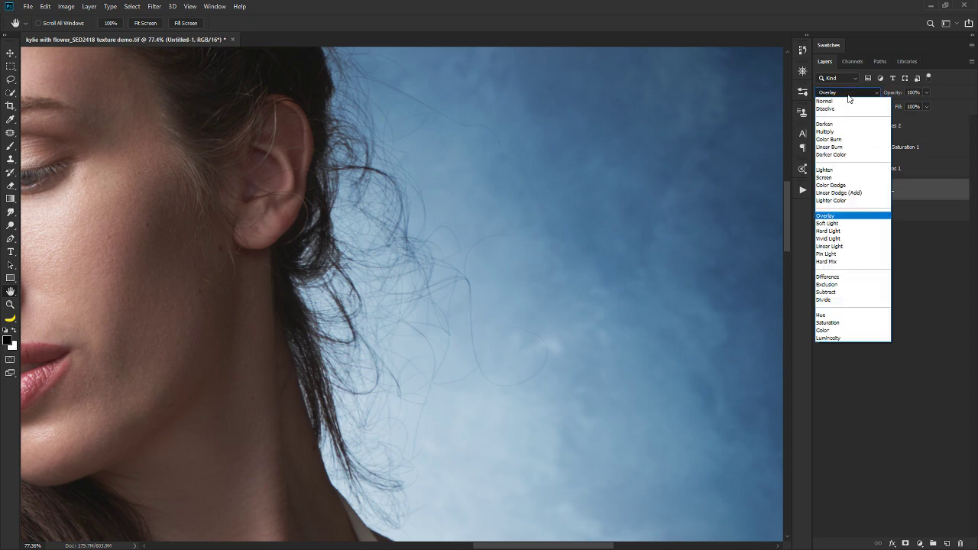
click(850, 102)
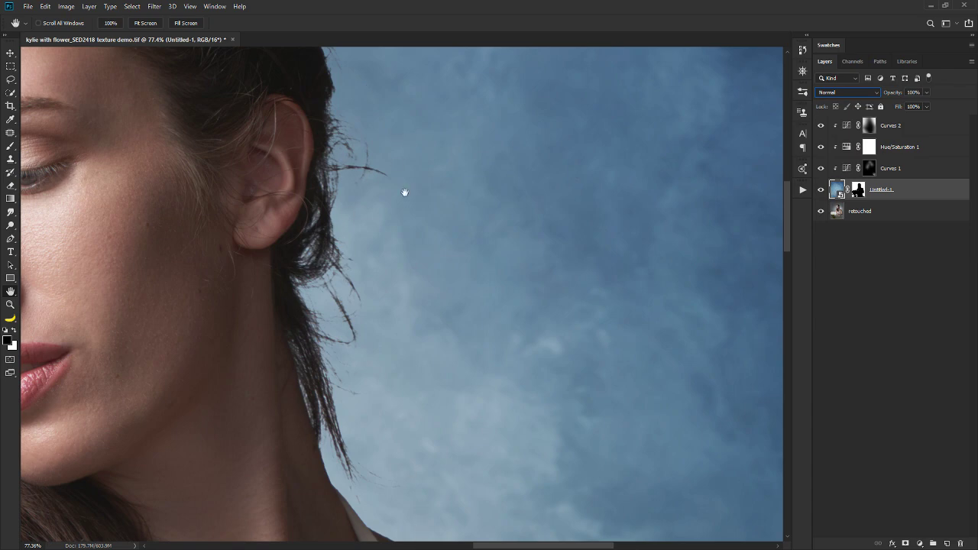
drag(342, 338, 494, 255)
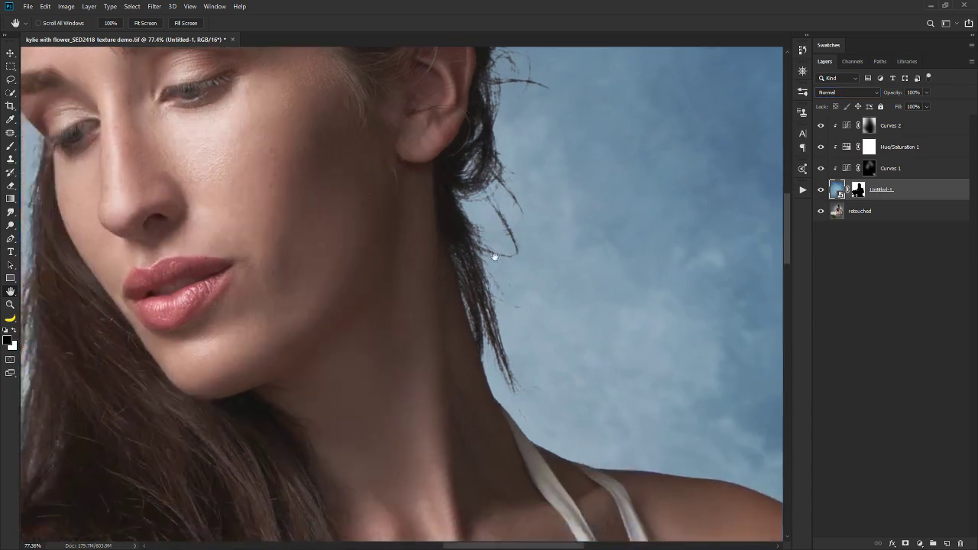
Return the texture layer's blend mode to Overlay and compare both modes by undoing and redoing the change
scroll(494, 256, down, 3)
scroll(495, 261, down, 6)
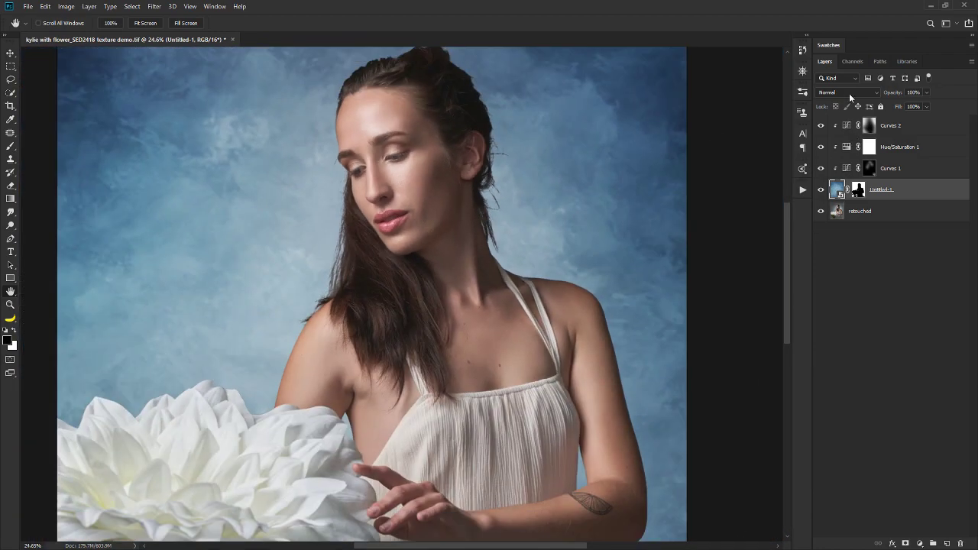
click(849, 93)
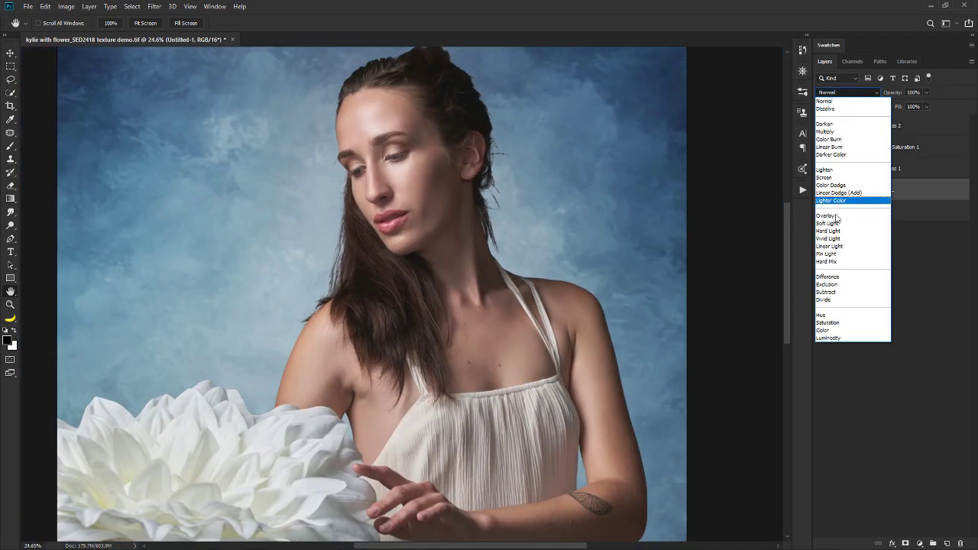
key(Escape)
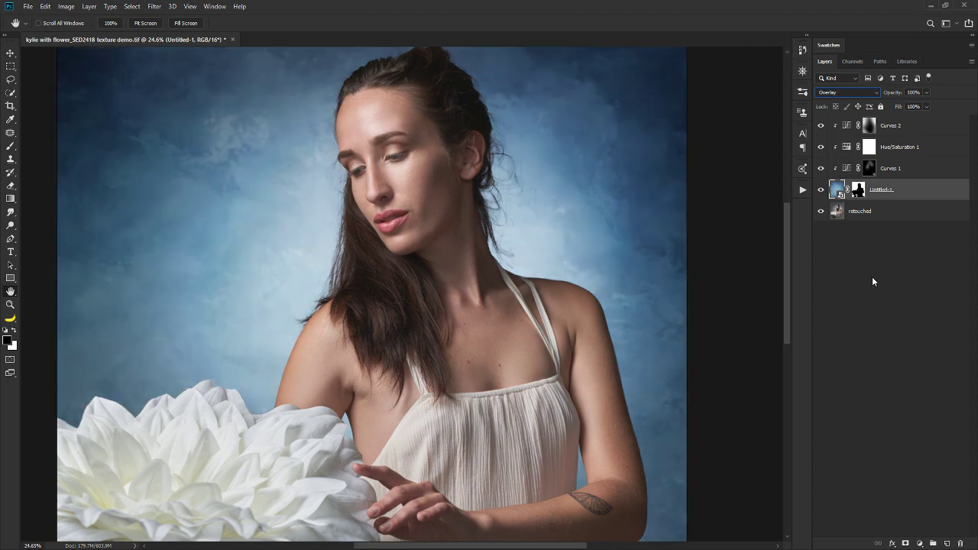
key(ctrl+z)
key(ctrl+z)
Examine the masked edges around the flower, leaves and dress, and fit the whole image in view
mouse_move(258, 411)
mouse_down()
mouse_move(298, 393)
mouse_move(371, 324)
mouse_up()
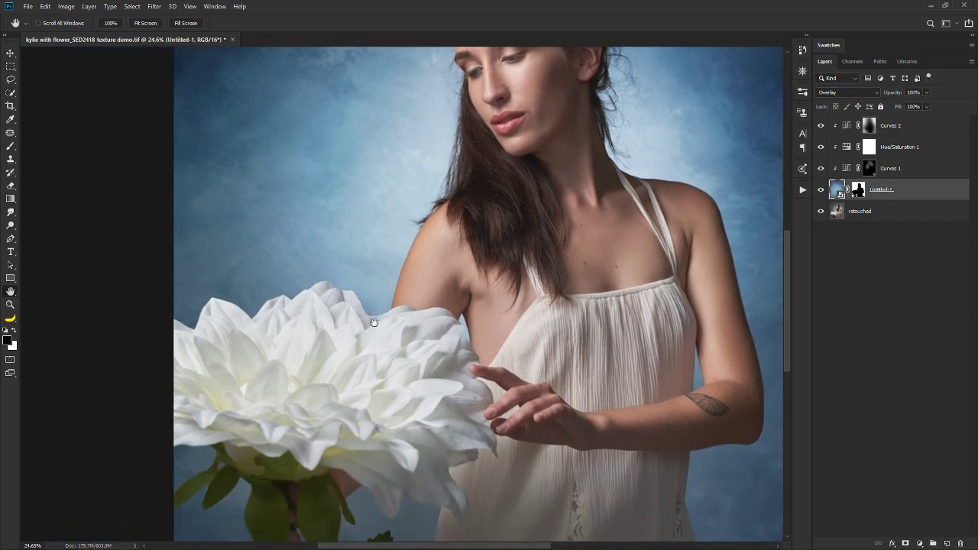
drag(394, 376, 306, 210)
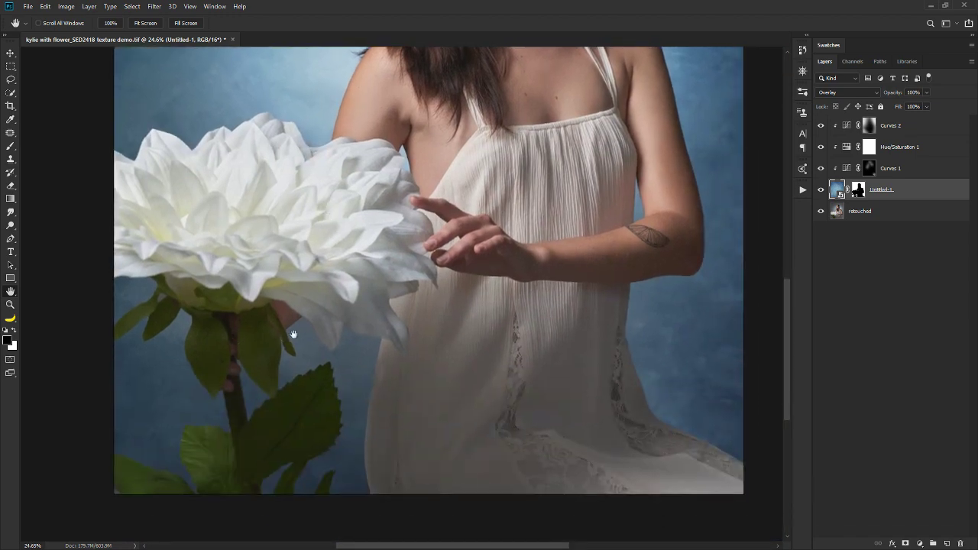
key(ctrl+0)
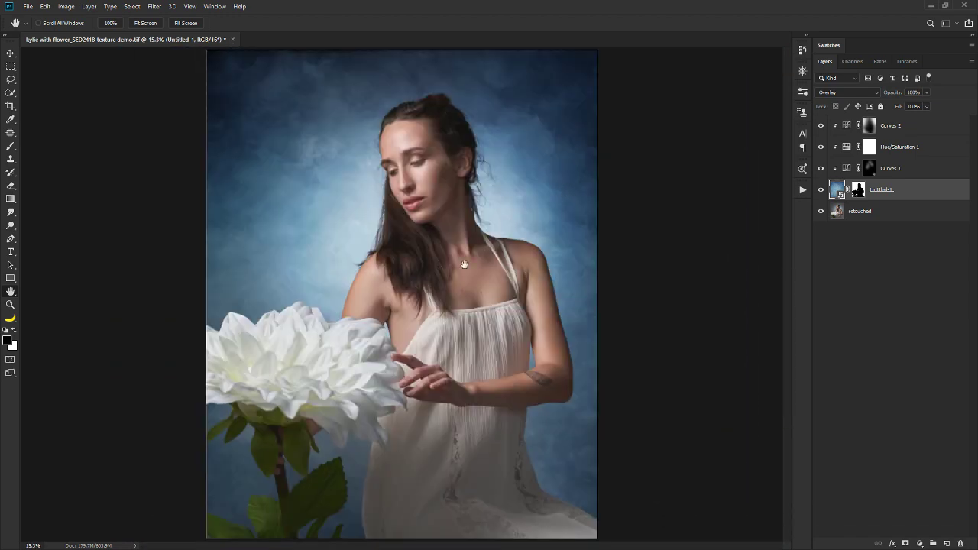
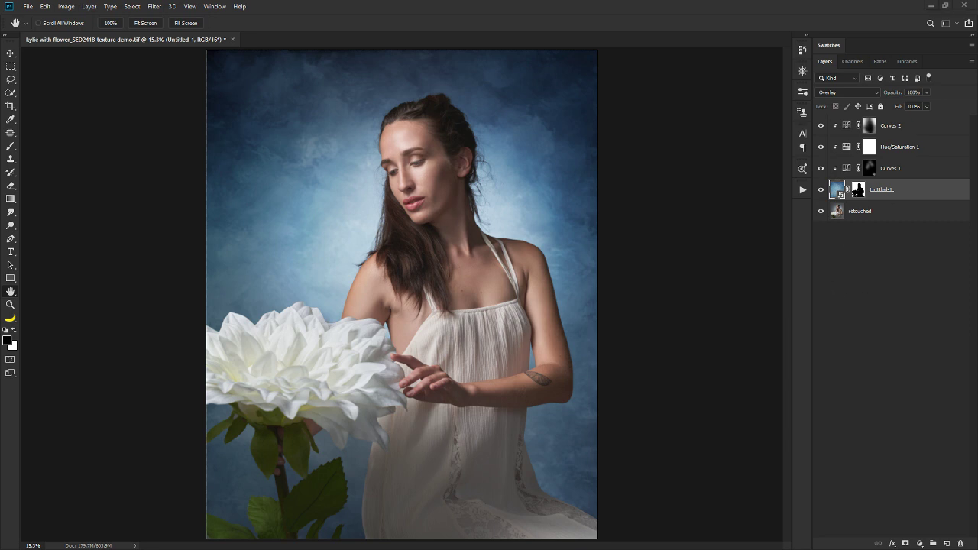
Delete the texture layer and its three clipped adjustments, leaving only the retouched photo
click(911, 129)
shift+click(915, 193)
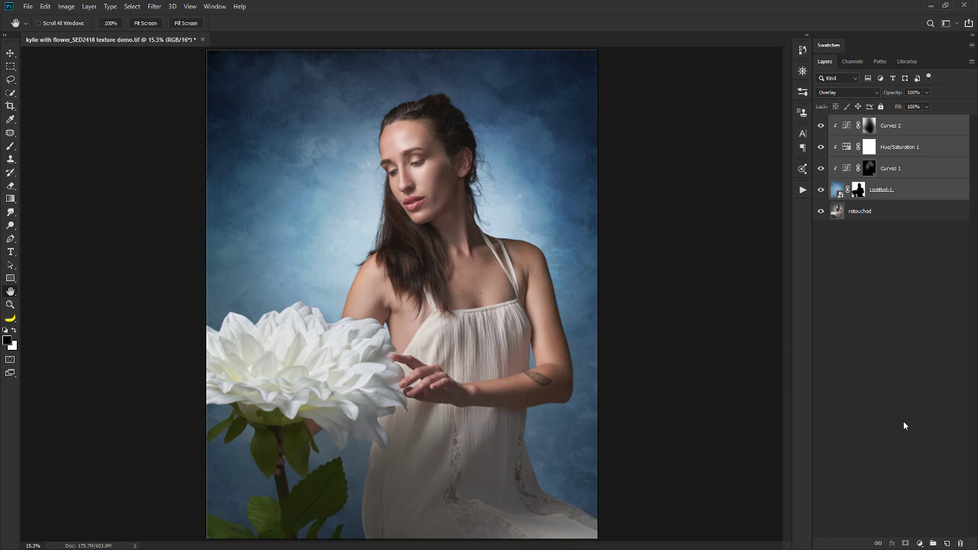
click(960, 543)
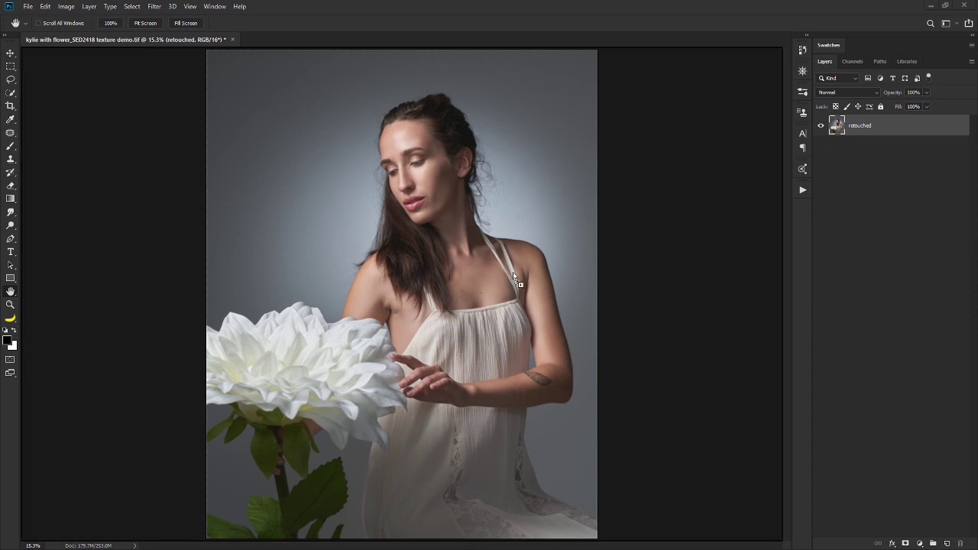
Place the Untitled-3-FREE-textured image over the photo, rotated -90° and stretched to fill the whole canvas
drag(514, 278, 513, 197)
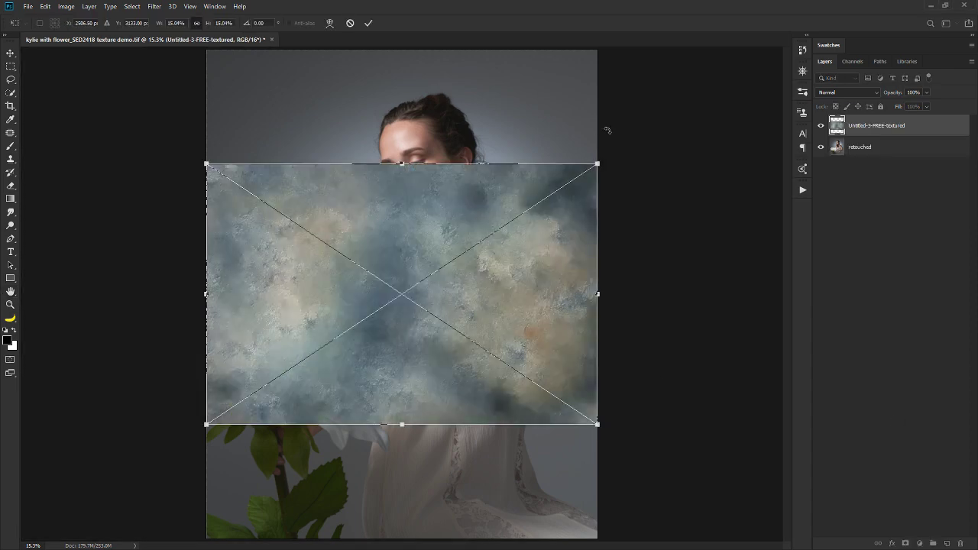
drag(607, 131, 284, 149)
drag(375, 192, 305, 140)
drag(468, 439, 598, 539)
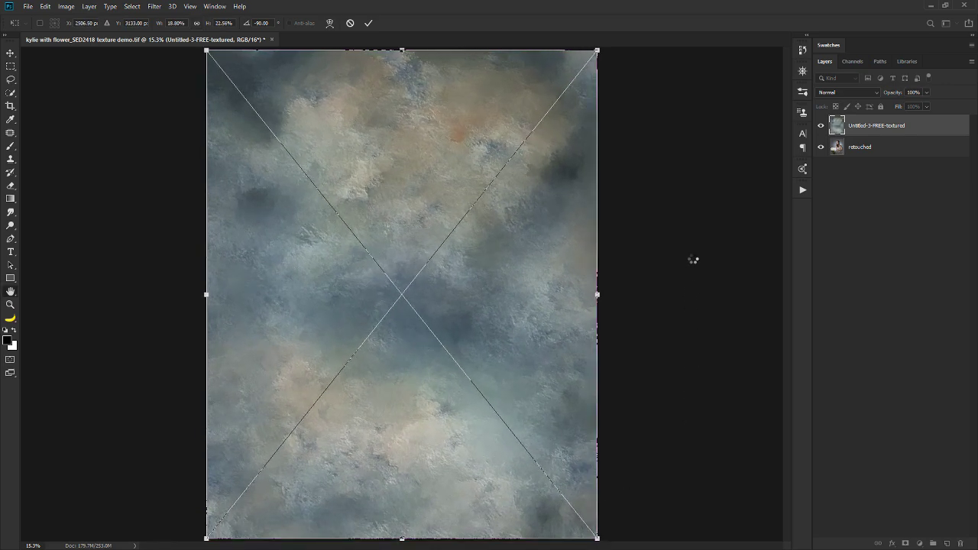
key(Return)
Examine the placed texture's painted surface detail up close and delete its layer
key(h)
scroll(364, 181, up, 3)
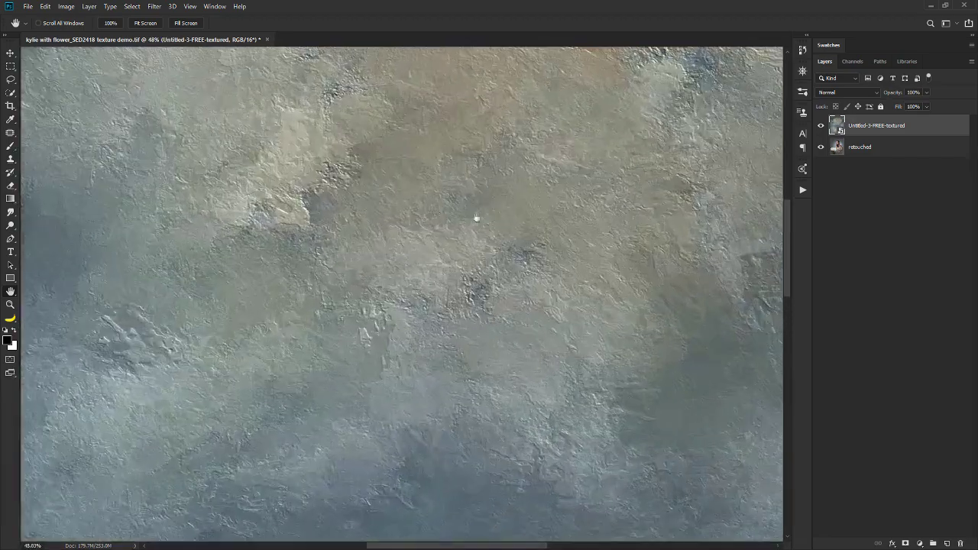
scroll(524, 310, down, 5)
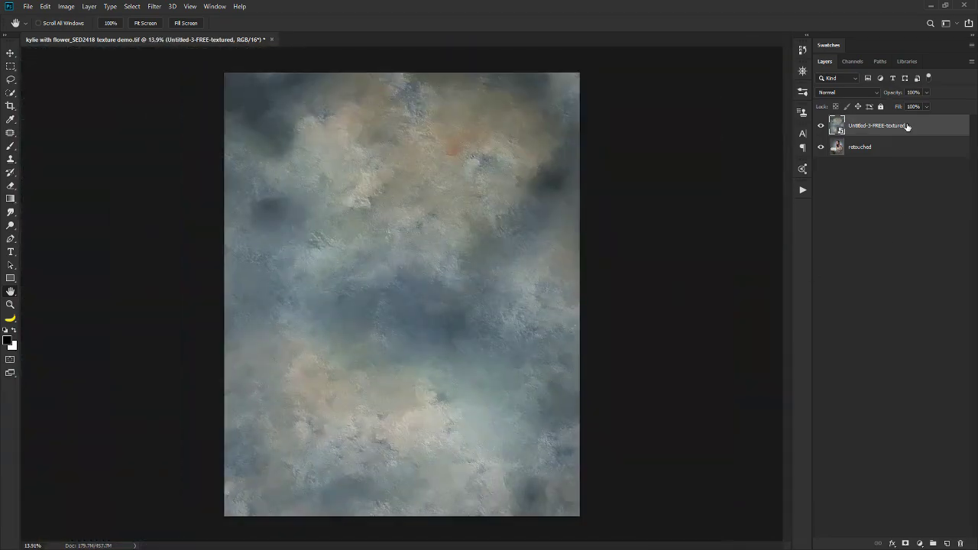
mouse_move(907, 127)
mouse_down()
mouse_move(907, 500)
mouse_move(960, 544)
mouse_up()
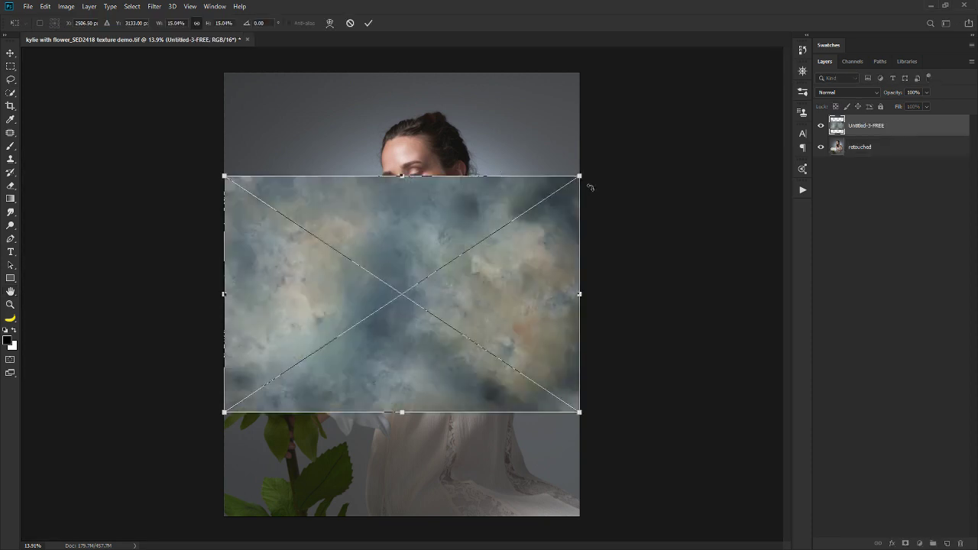
Rotate the placed Untitled-3-FREE texture to -90° and stretch it to fill the whole canvas
drag(589, 186, 308, 128)
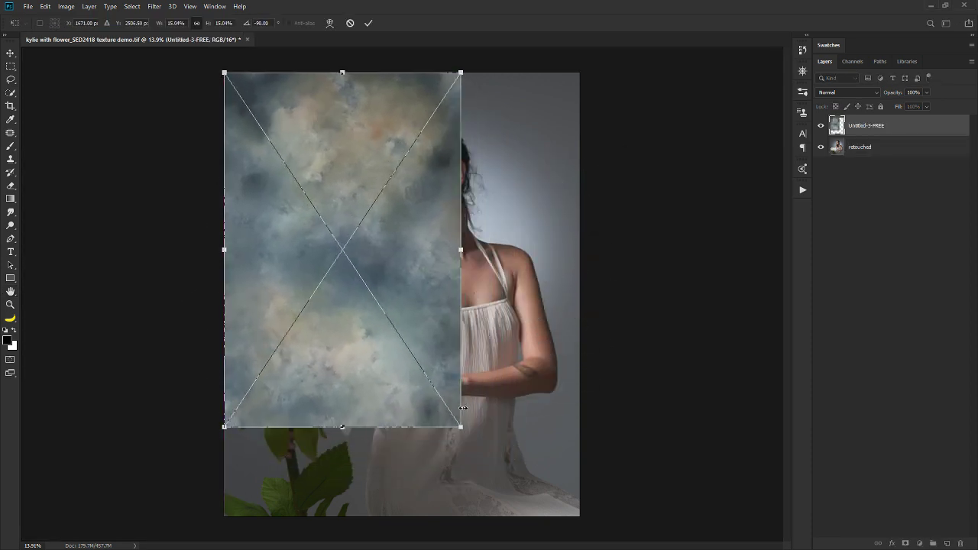
drag(460, 428, 580, 516)
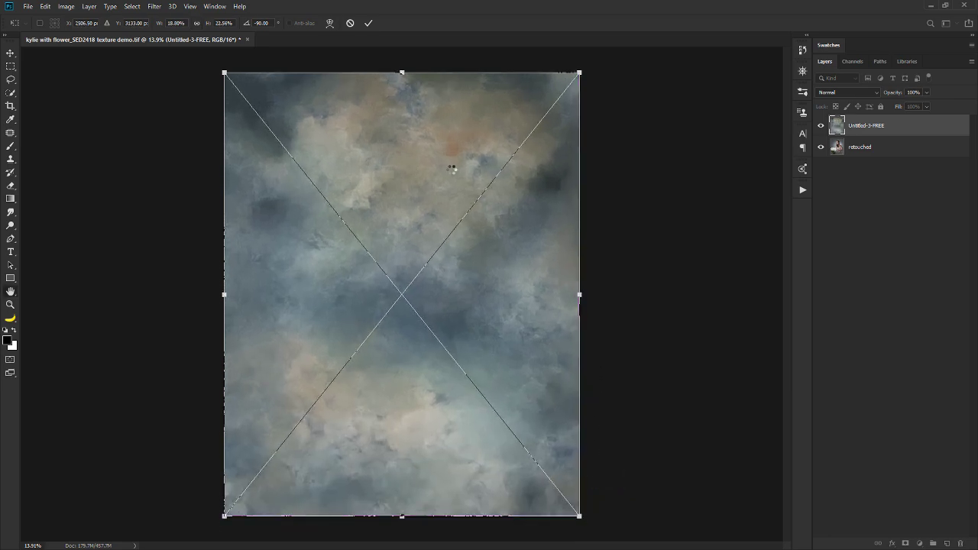
key(Return)
Open the texture smart object's contents and apply a Gaussian Blur with a radius of 6.0 pixels
scroll(451, 168, up, 7)
scroll(451, 168, up, 3)
scroll(576, 222, down, 2)
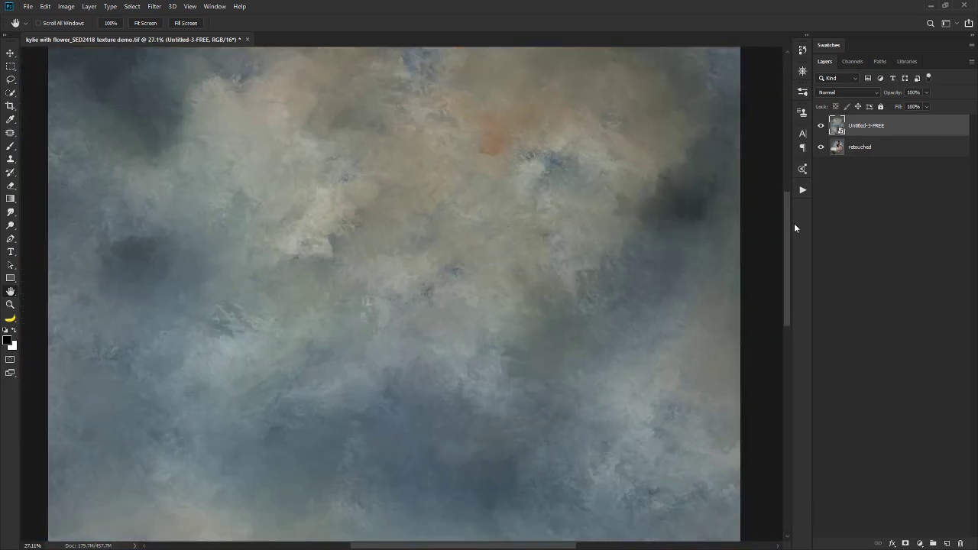
double_click(841, 131)
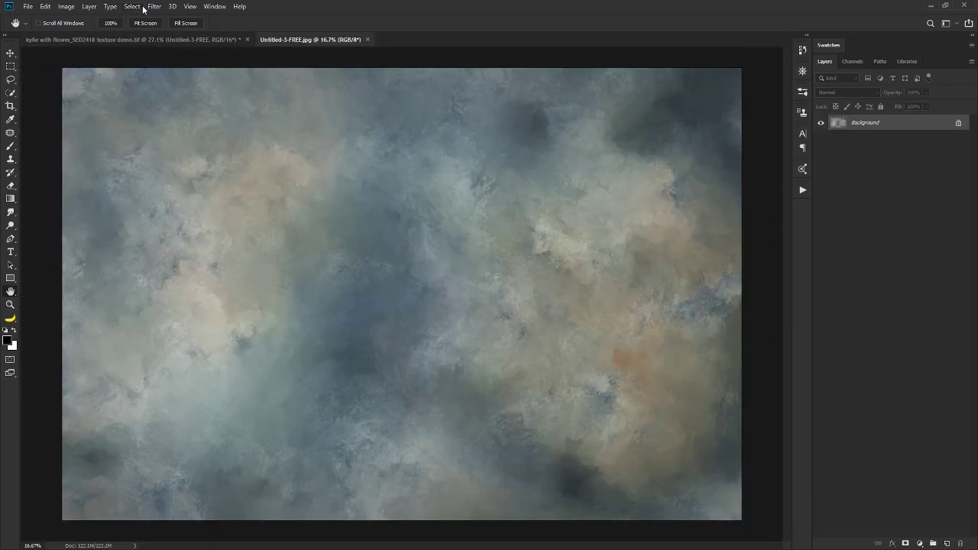
click(153, 6)
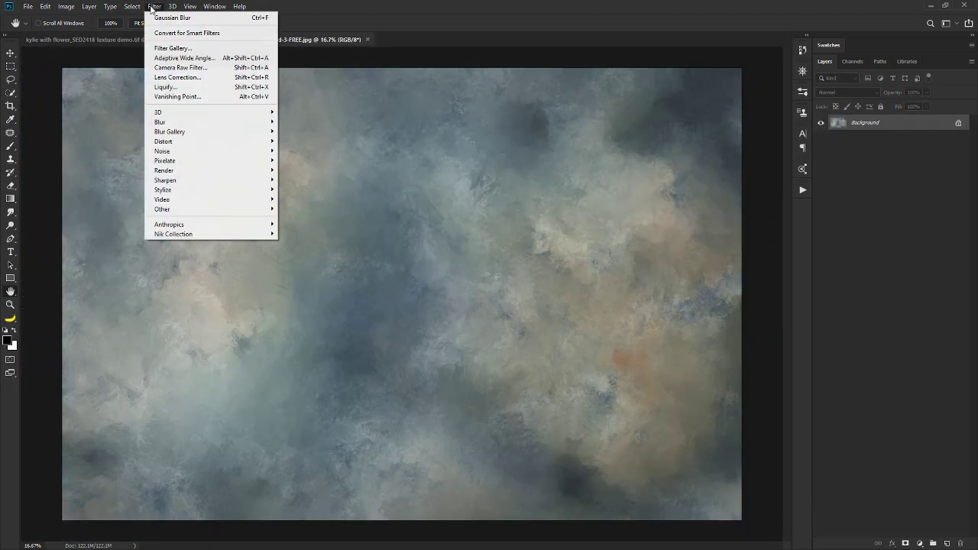
mouse_move(186, 136)
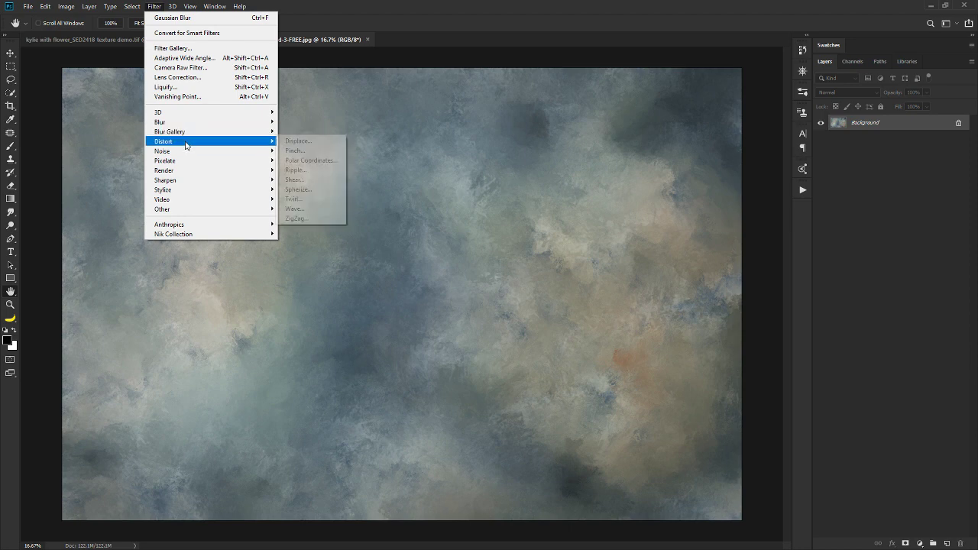
click(301, 162)
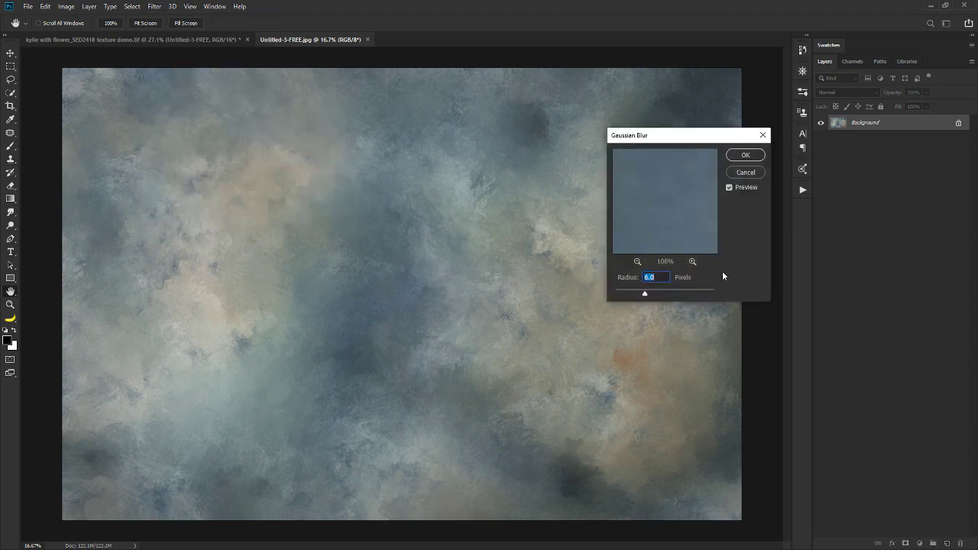
click(752, 158)
Close the blurred texture document, saving it as a maximum-quality baseline standard JPEG
click(371, 39)
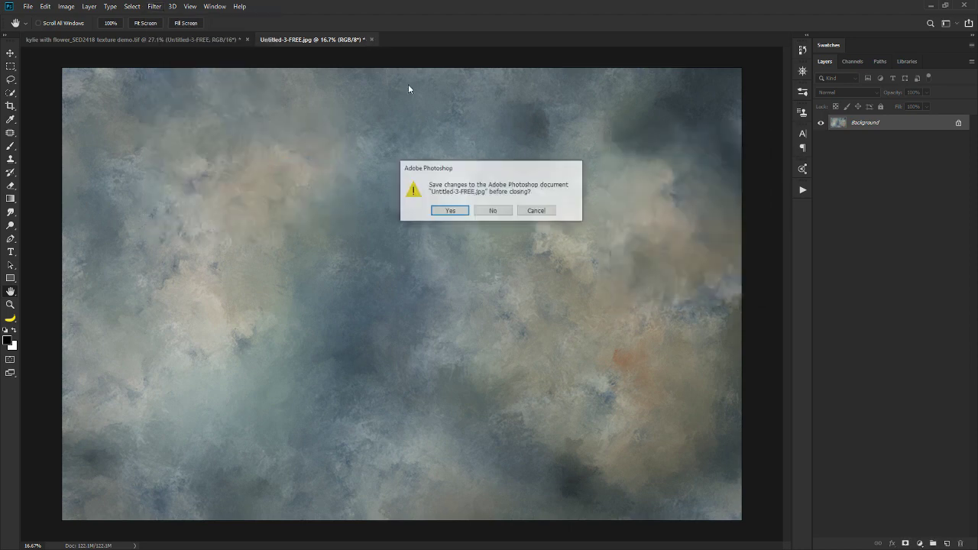
click(449, 211)
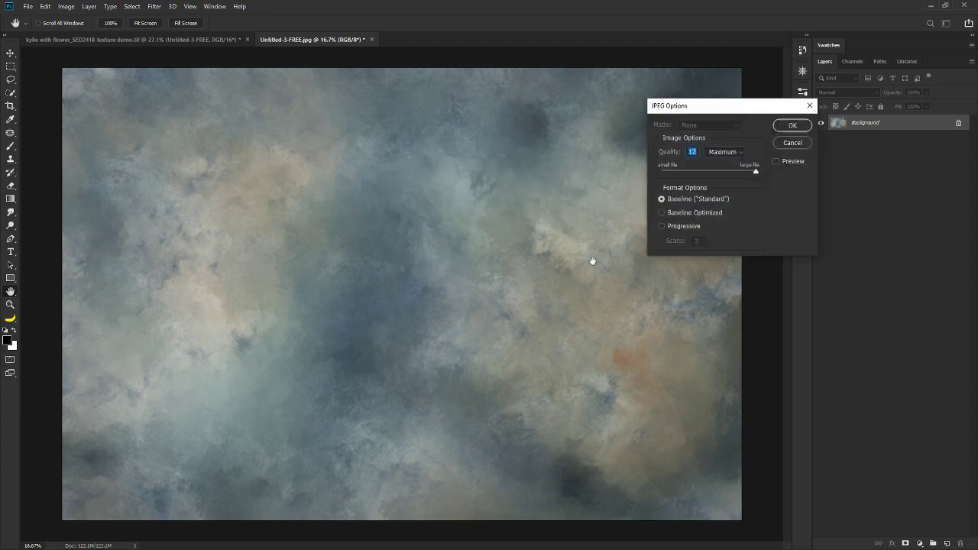
click(800, 124)
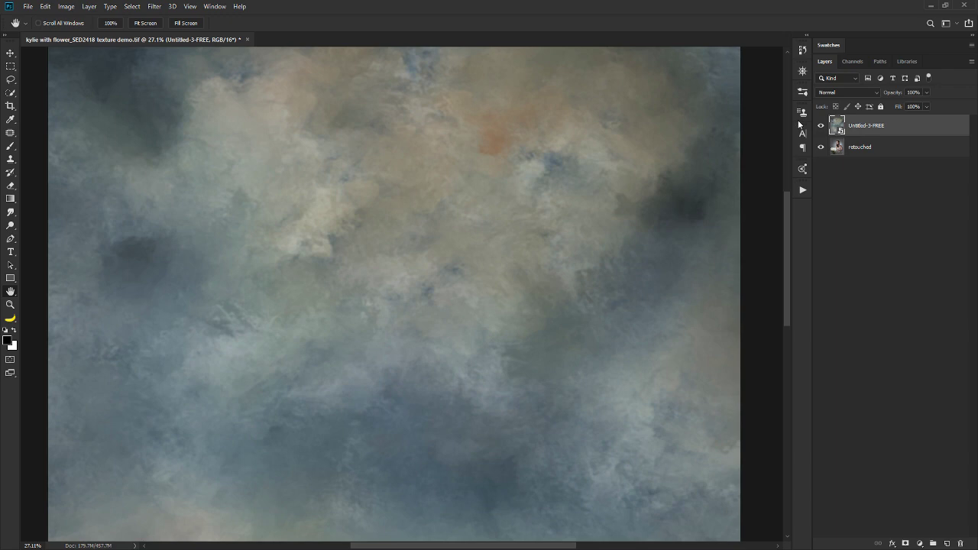
Mask the texture layer off the woman and flower using saved channel 2, and set its blend mode to Soft Light
scroll(433, 227, down, 5)
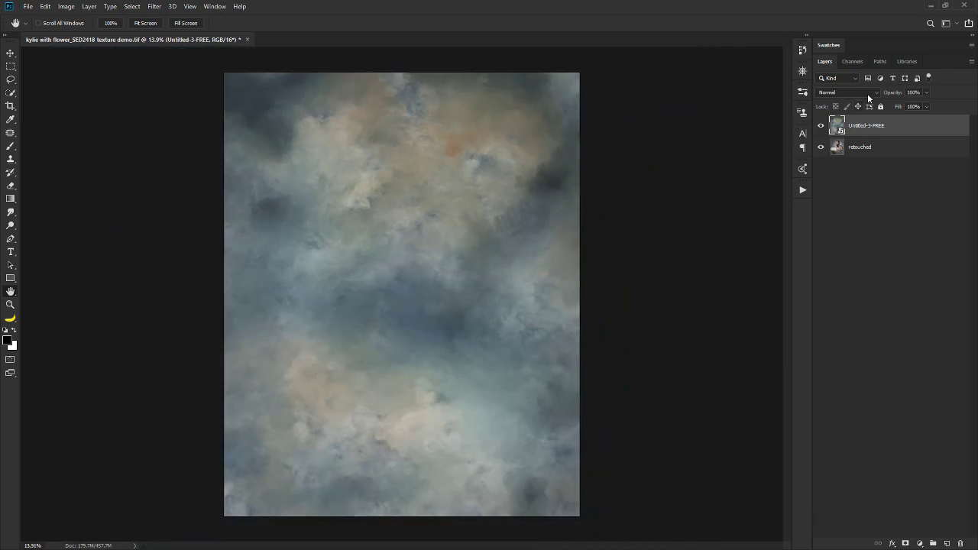
click(855, 62)
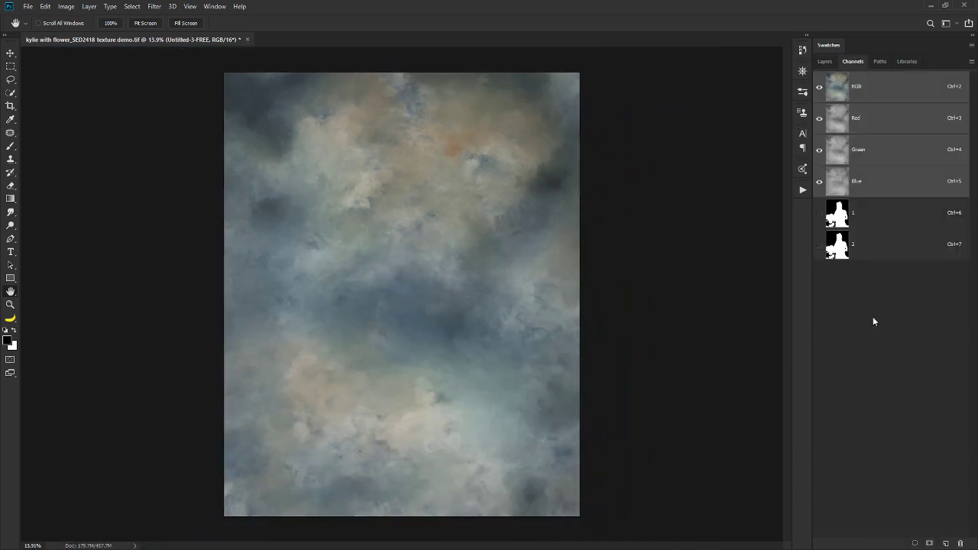
ctrl+click(840, 257)
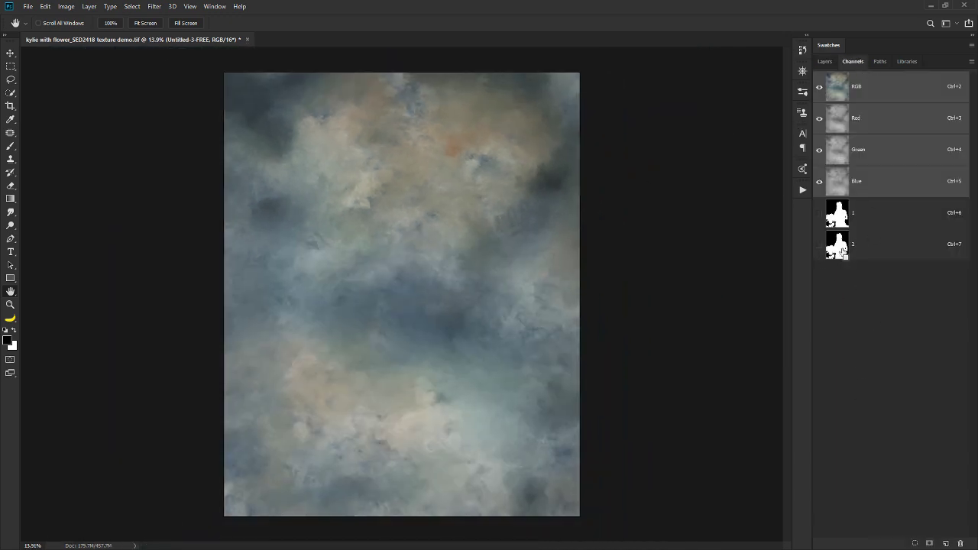
click(824, 62)
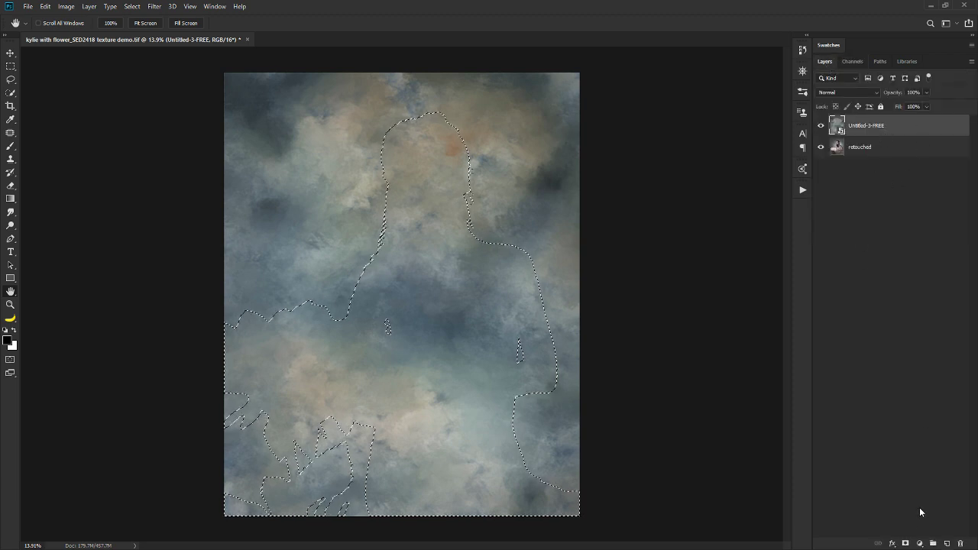
click(905, 543)
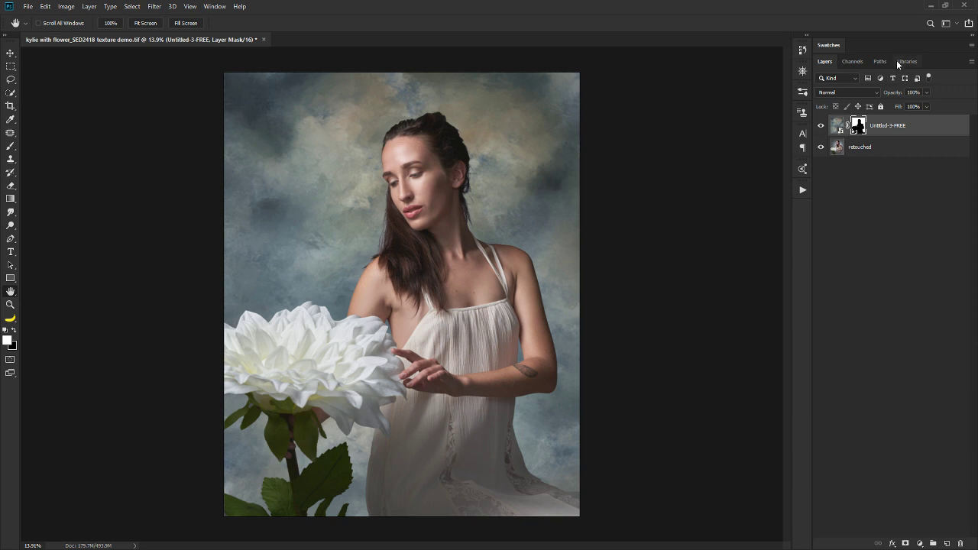
click(866, 93)
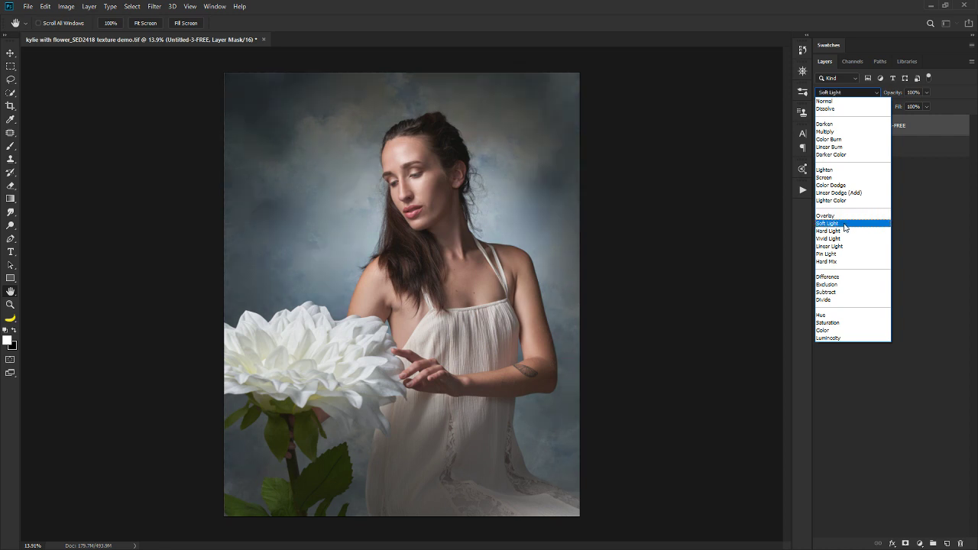
click(844, 223)
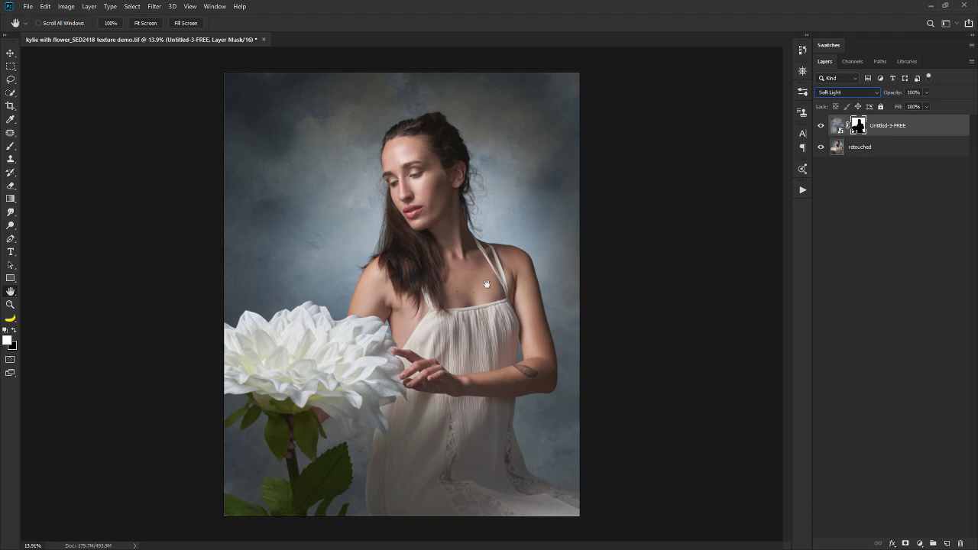
Paint white at 100% flow on the texture mask to fill the untextured backdrop along the dress's lace hem near the image edge
key(z)
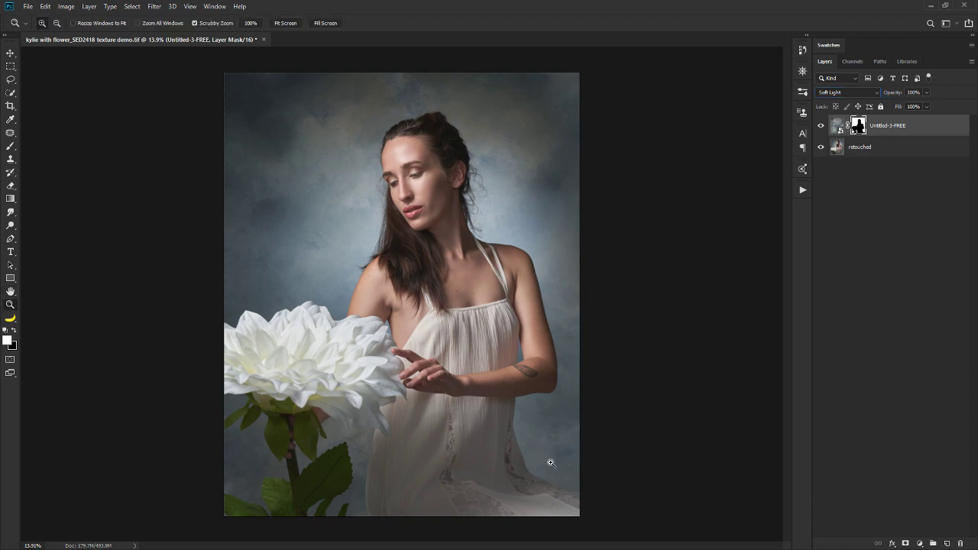
drag(550, 463, 519, 246)
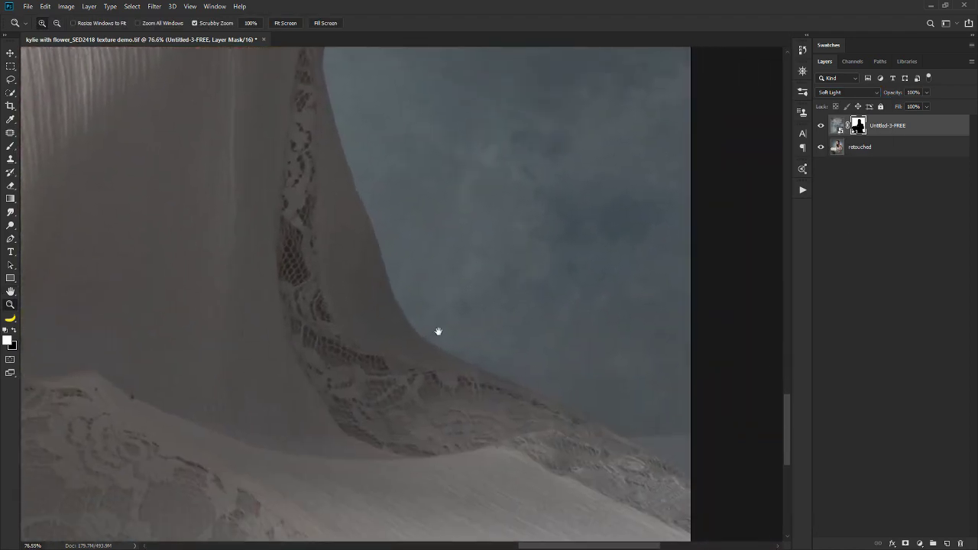
drag(438, 331, 329, 201)
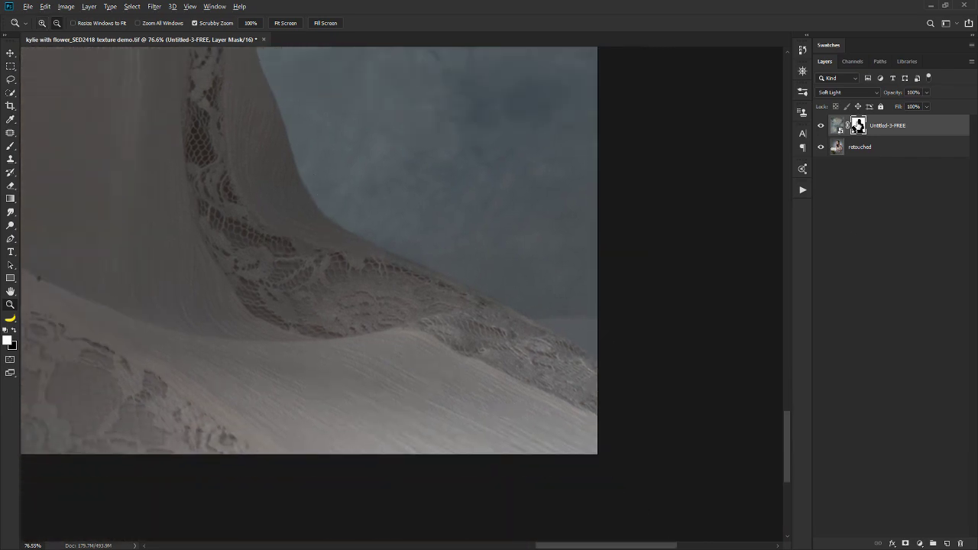
alt+click(858, 125)
alt+click(858, 127)
key(b)
drag(518, 282, 355, 304)
mouse_move(518, 299)
mouse_down()
mouse_move(425, 305)
mouse_move(449, 311)
mouse_move(454, 456)
mouse_move(423, 458)
mouse_up()
key(x)
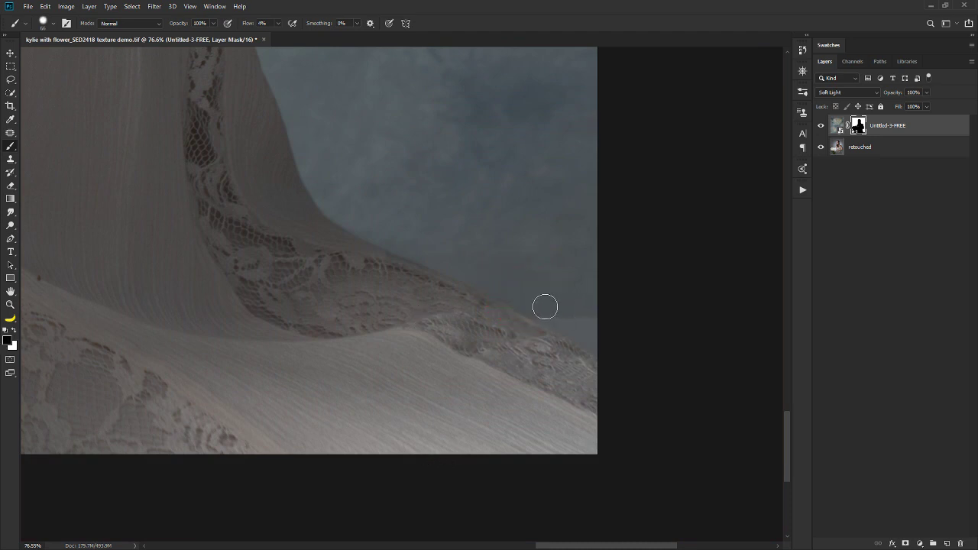
mouse_move(545, 306)
mouse_down()
mouse_move(583, 317)
mouse_move(546, 306)
mouse_up()
key(shift+0)
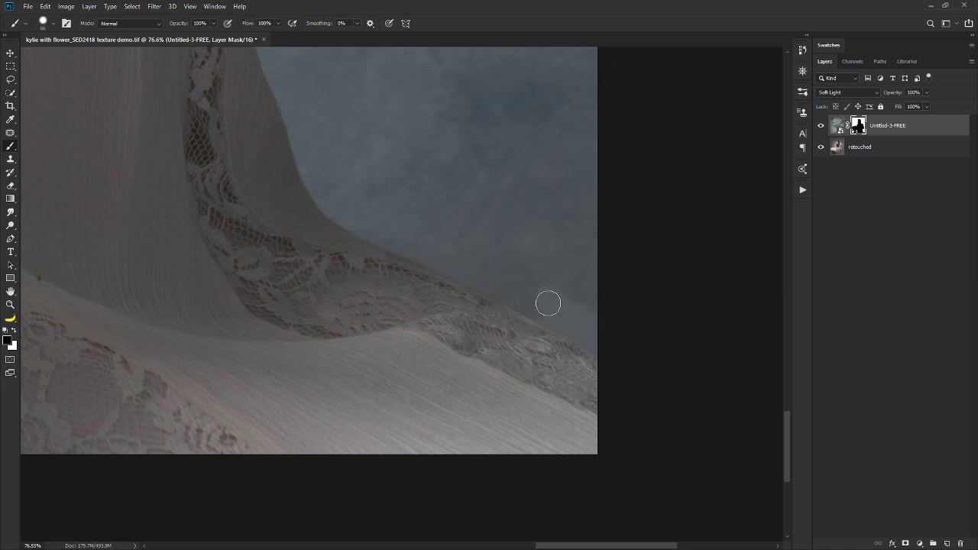
key(x)
shift+click(572, 324)
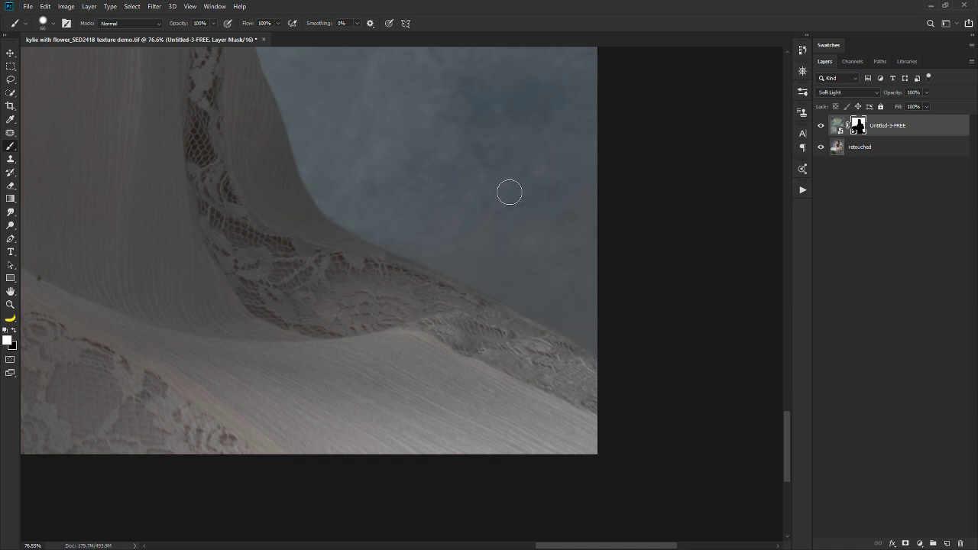
Examine the masked edges around the flower petals and leaves, comparing them with the texture layer hidden and shown
scroll(390, 165, down, 3)
scroll(433, 389, up, 3)
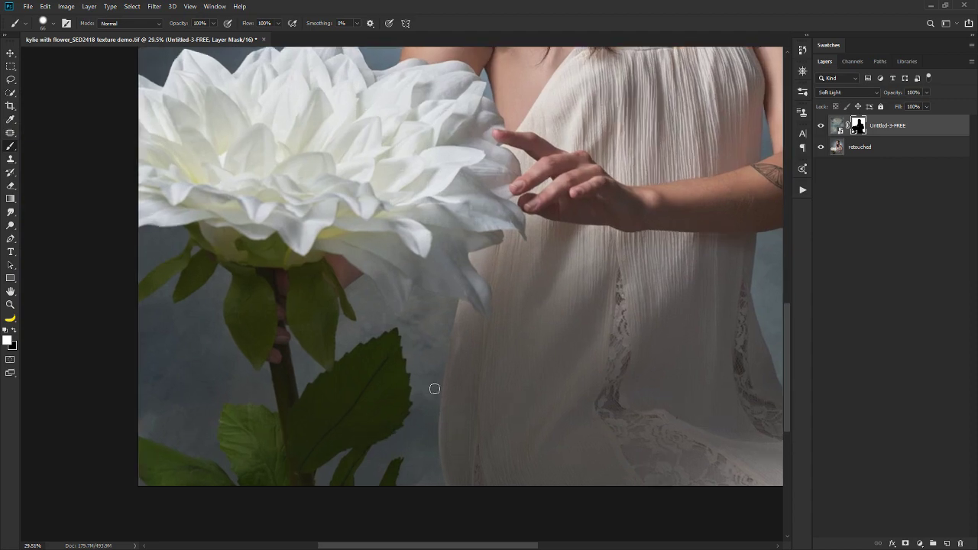
scroll(436, 389, up, 1)
drag(458, 405, 535, 227)
drag(333, 267, 695, 437)
drag(503, 232, 247, 293)
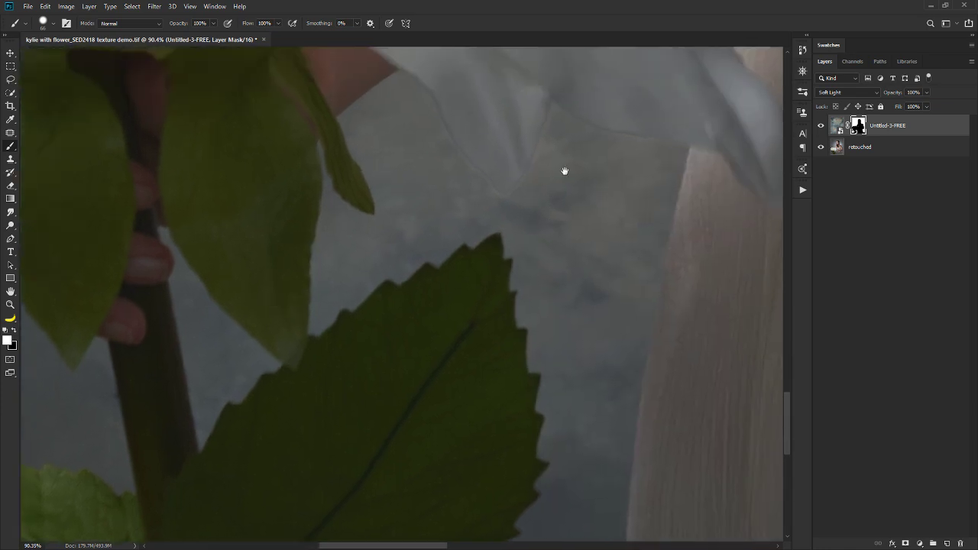
drag(572, 175, 441, 287)
scroll(373, 257, up, 2)
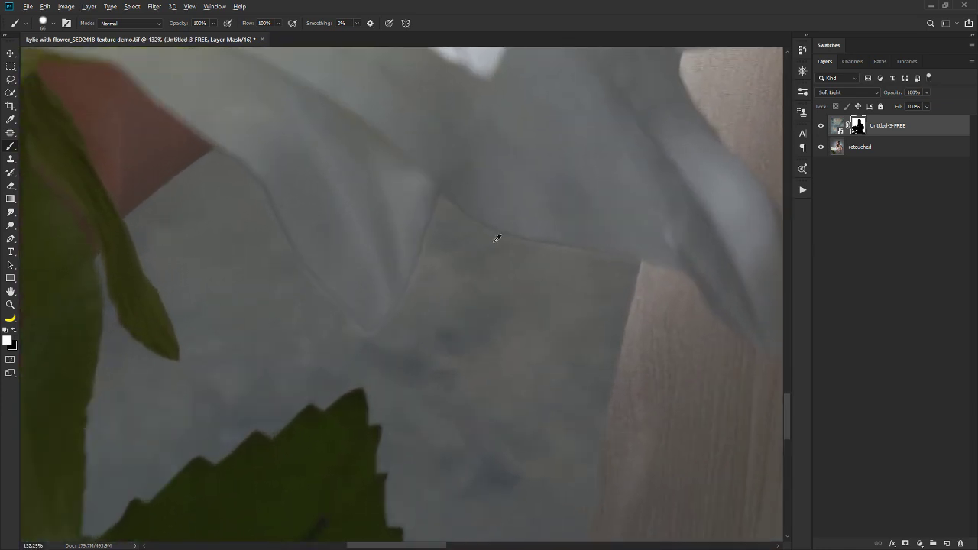
alt+right_click(509, 252)
click(822, 127)
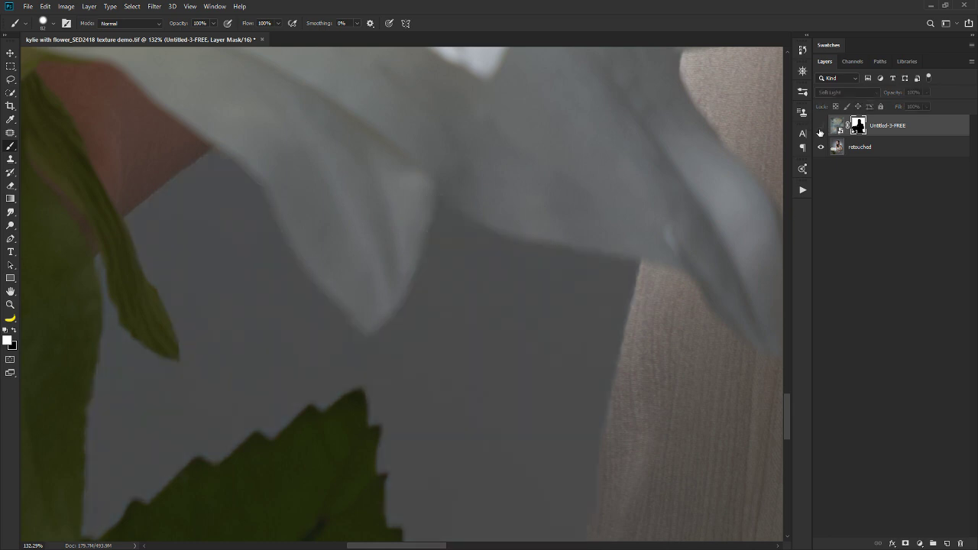
click(821, 127)
click(822, 127)
click(822, 127)
scroll(585, 160, down, 3)
scroll(586, 160, down, 5)
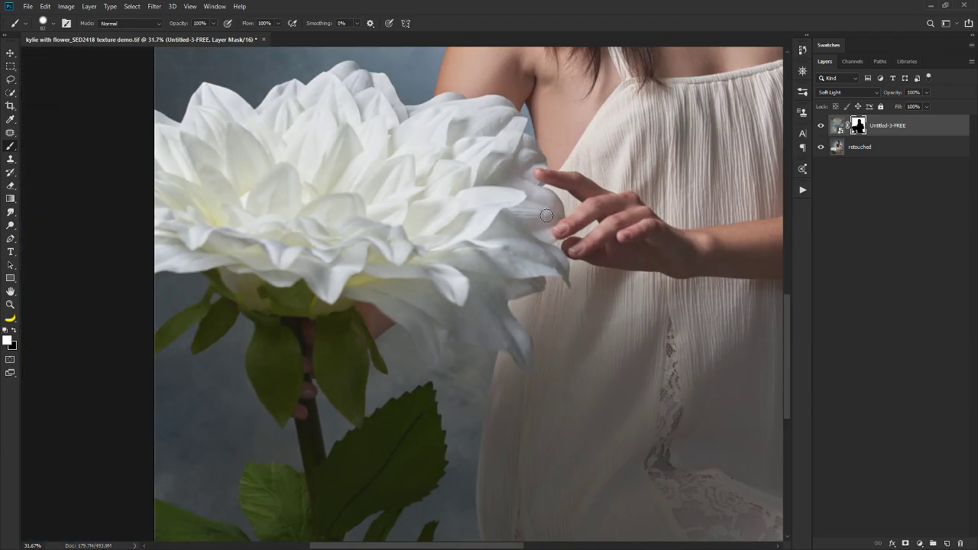
drag(677, 261, 666, 266)
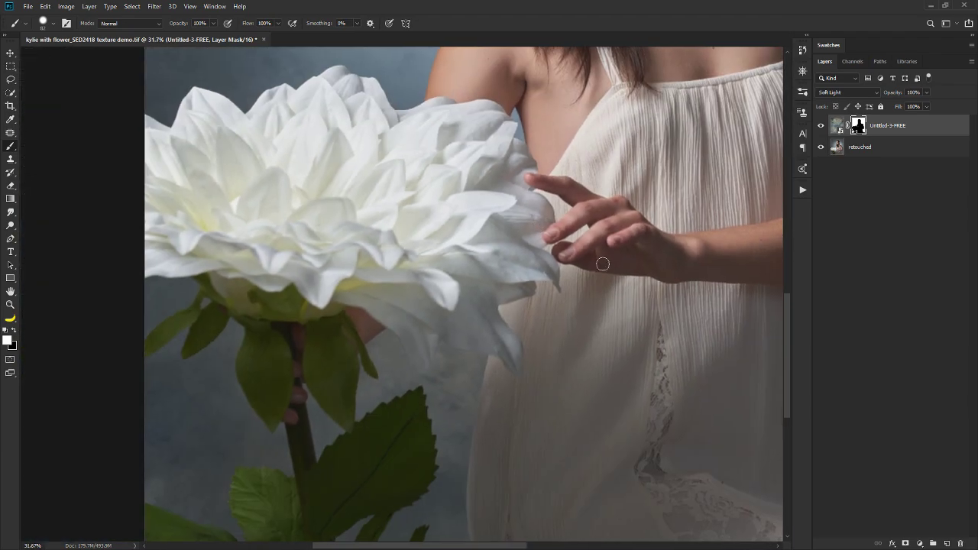
click(920, 543)
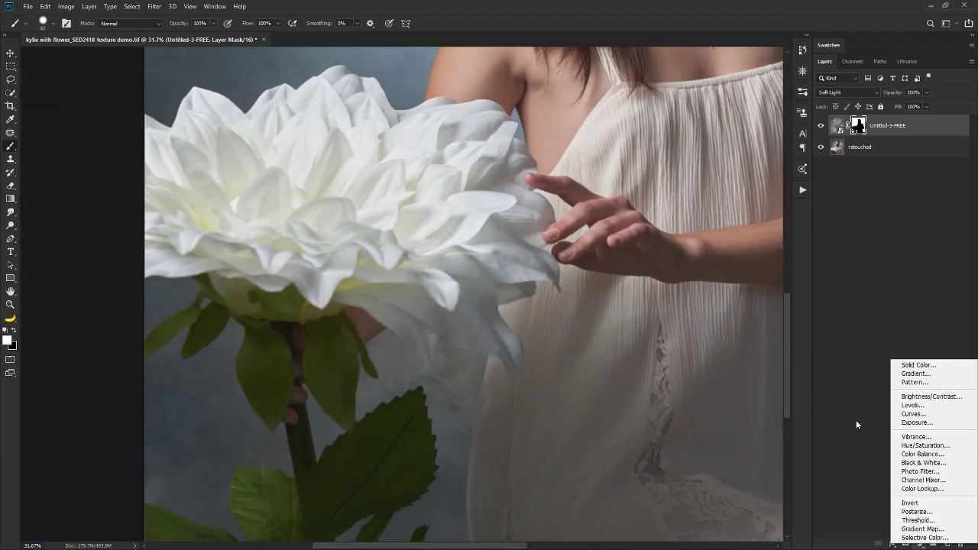
click(914, 417)
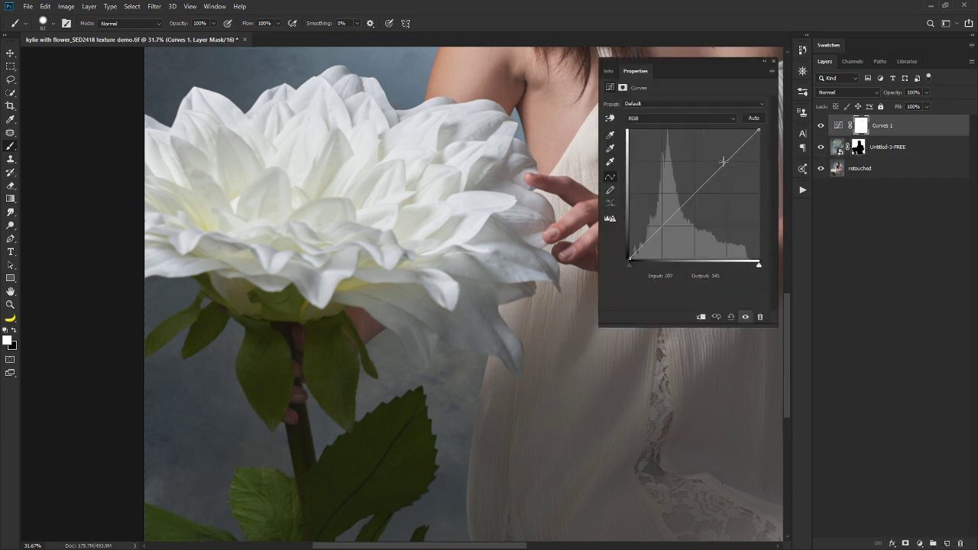
click(775, 65)
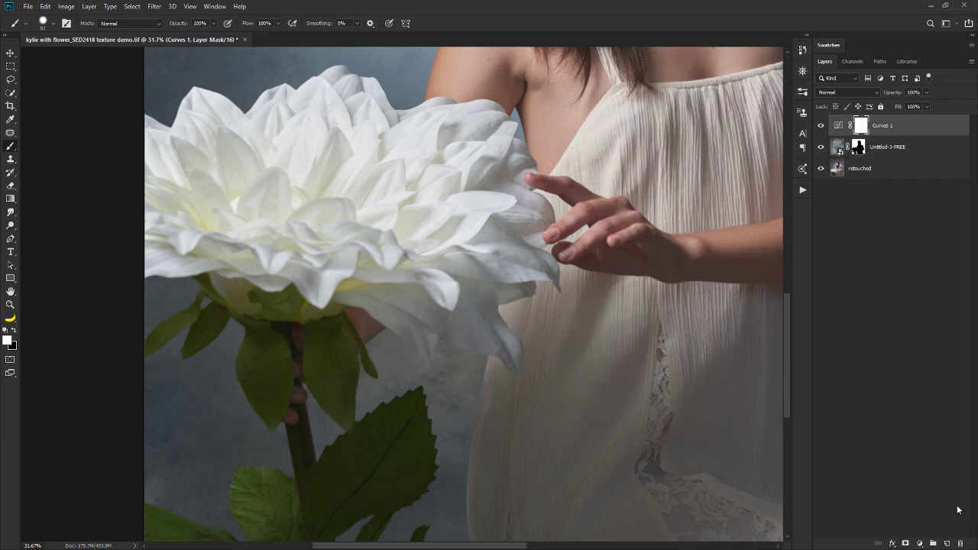
click(964, 543)
click(960, 542)
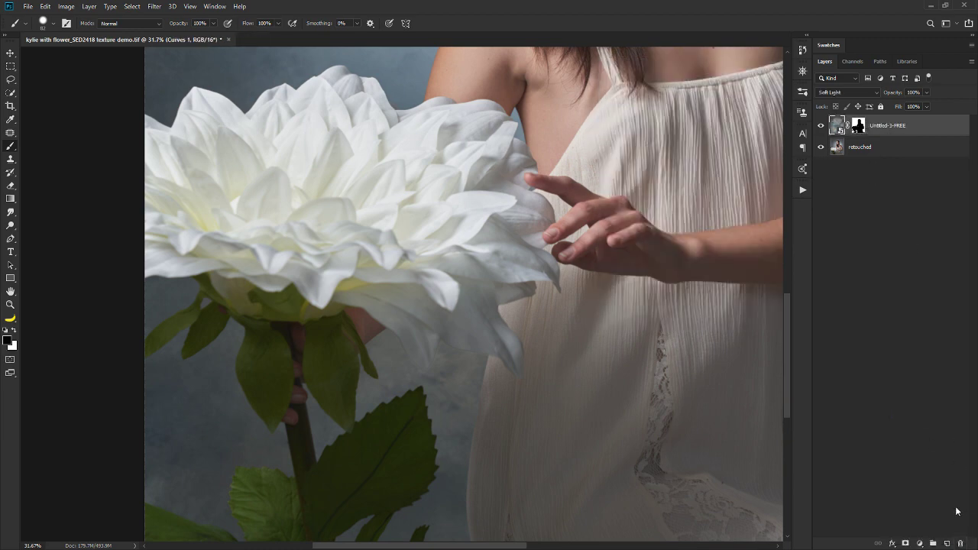
Run the Hue & Curve action to add Hue/Saturation and Curves adjustments clipped to the texture layer
click(803, 190)
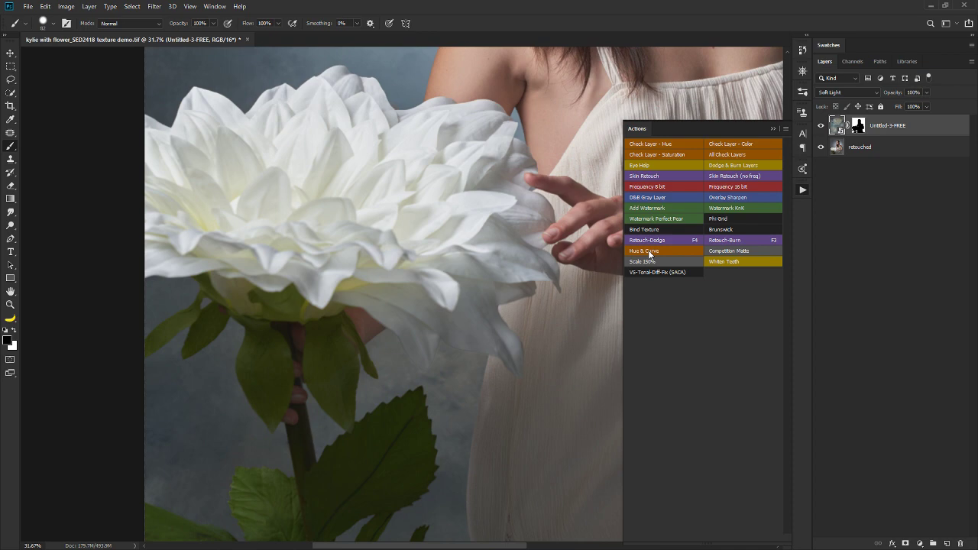
click(671, 252)
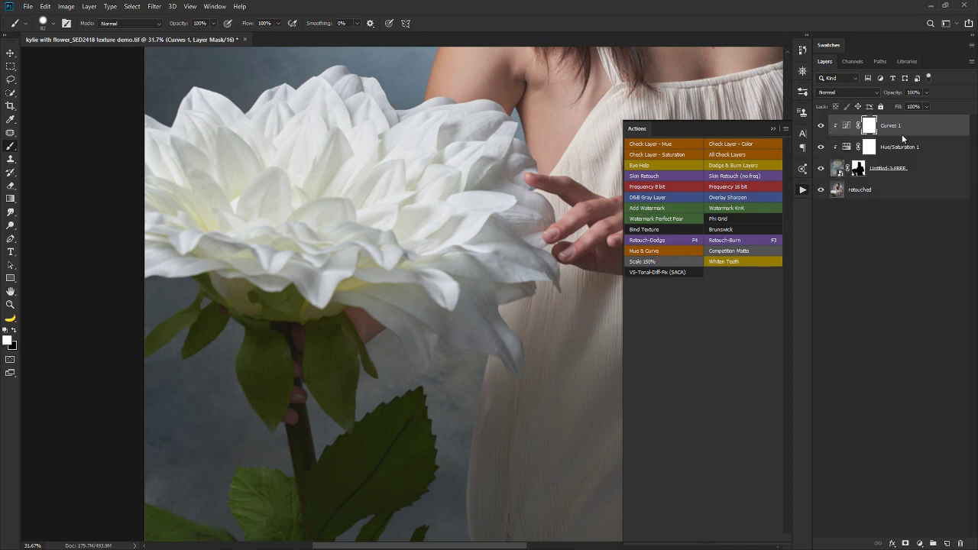
Shape the clipped Curves adjustment on the texture, setting its curve point to input 117, output 101
click(882, 285)
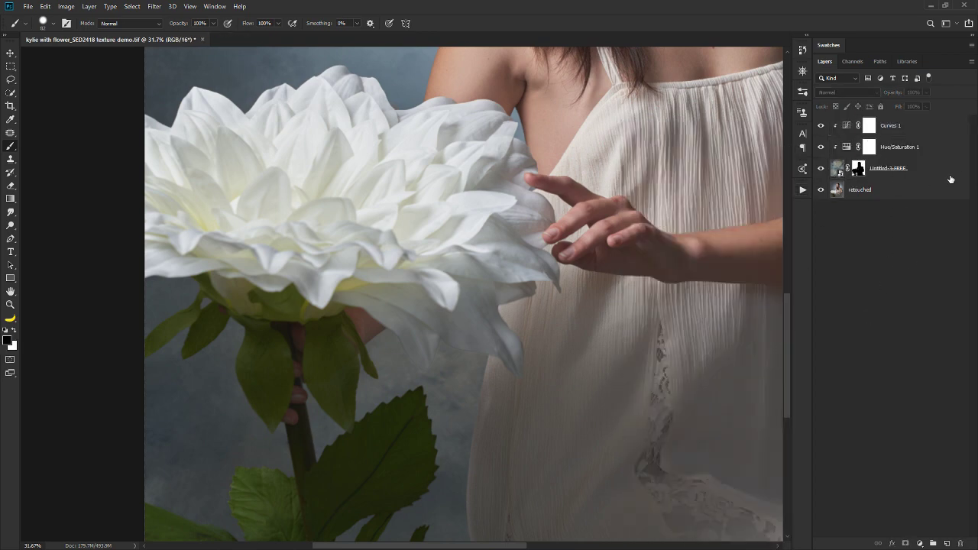
double_click(847, 131)
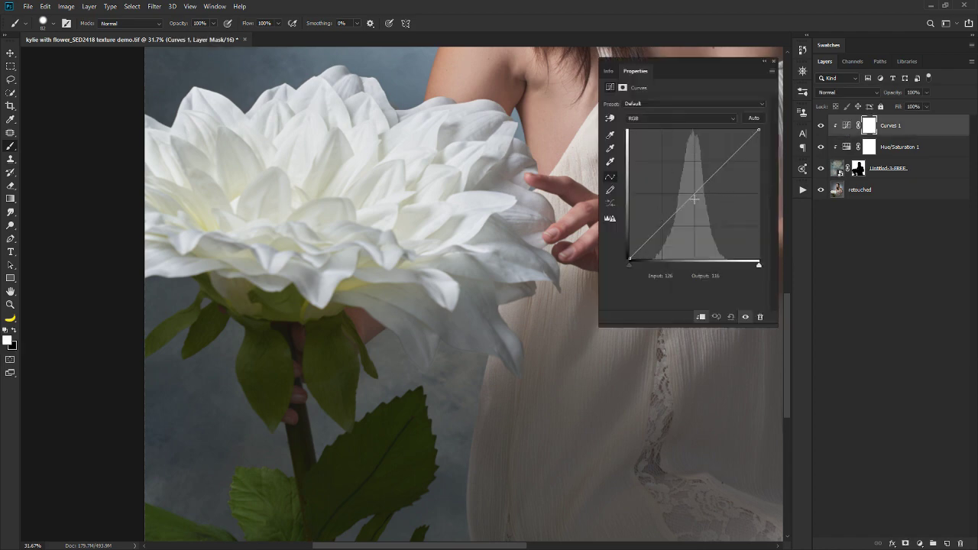
drag(694, 195, 700, 201)
scroll(444, 367, up, 5)
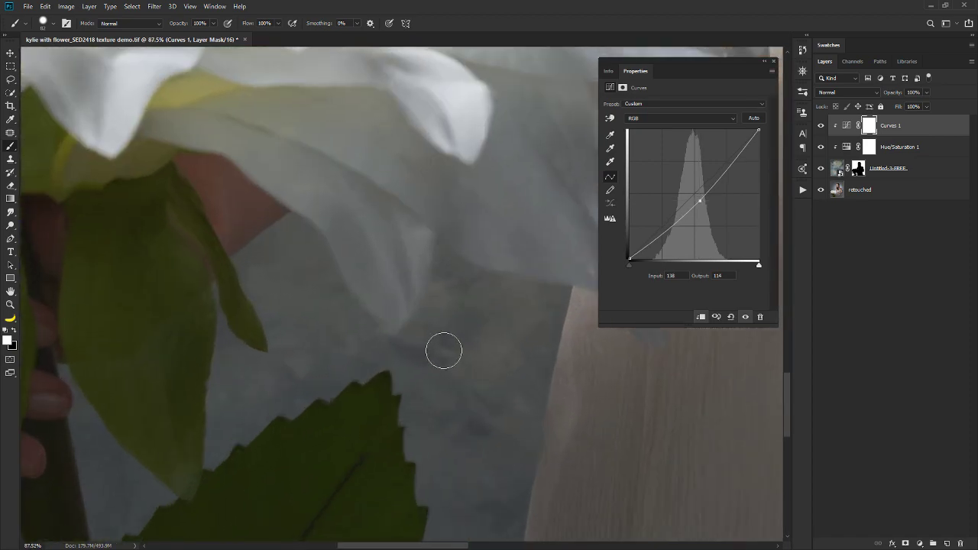
drag(700, 200, 675, 170)
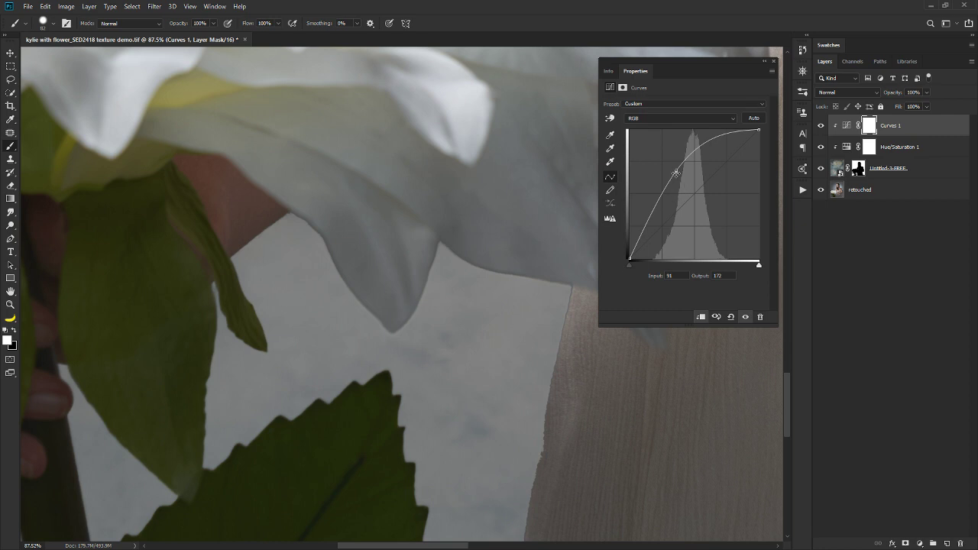
drag(676, 172, 690, 206)
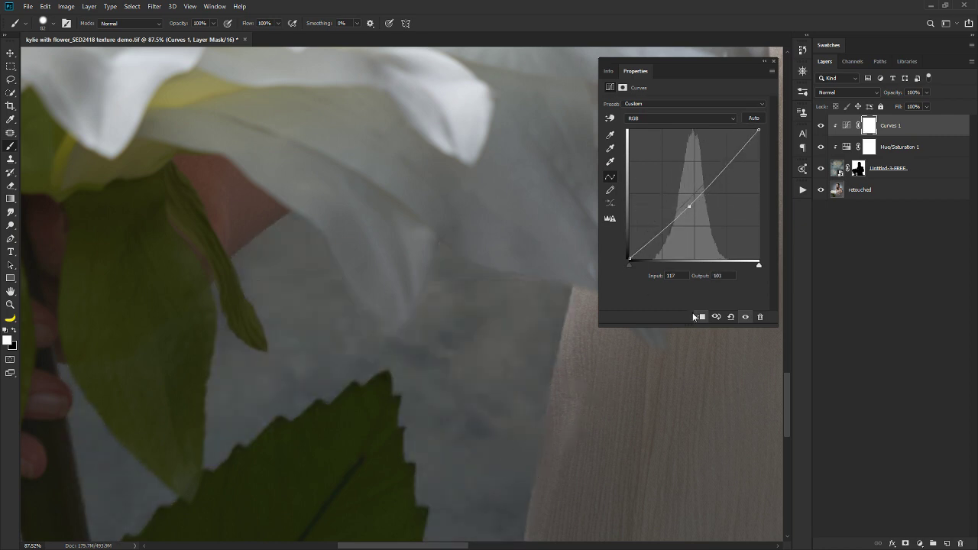
click(774, 62)
Paint white on the texture layer's mask along the dress edge beside the serrated leaf, and cover the spill again with black
drag(652, 363, 543, 194)
click(859, 170)
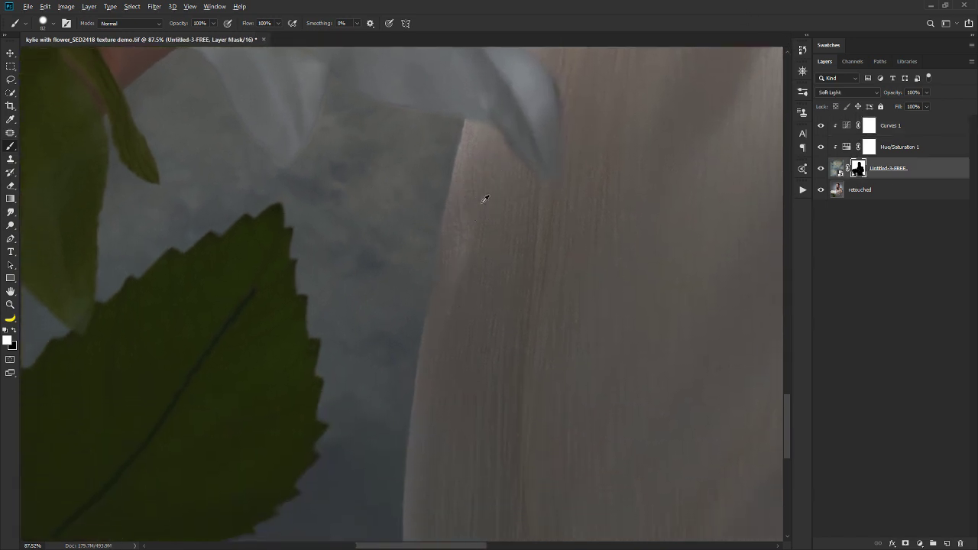
drag(484, 201, 496, 211)
drag(479, 249, 493, 342)
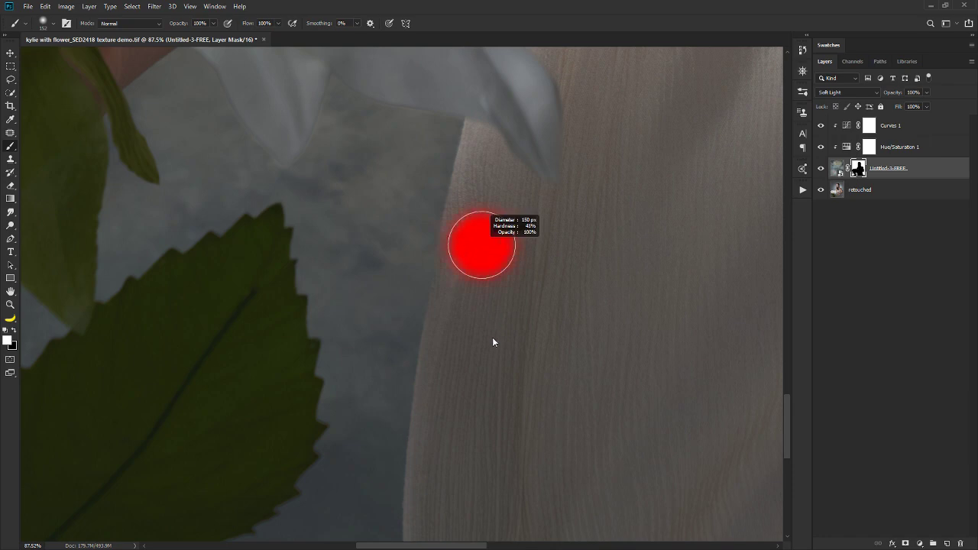
drag(486, 398, 448, 433)
scroll(454, 284, up, 1)
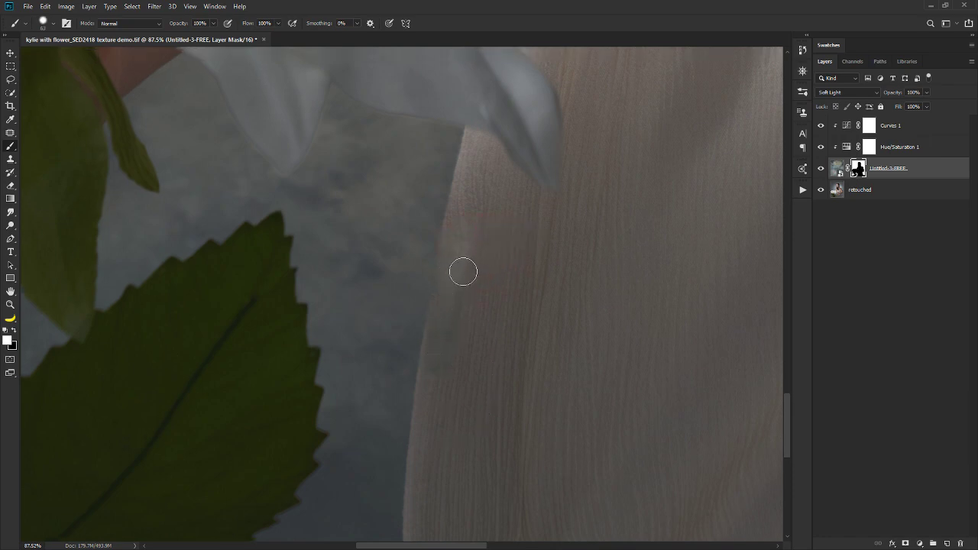
key(x)
mouse_move(458, 240)
mouse_down()
mouse_move(432, 351)
mouse_move(432, 385)
mouse_move(442, 381)
mouse_up()
Try painting white on the texture mask over the drooping petals, undo it, and compare the area with the texture hidden and shown
drag(490, 163, 643, 357)
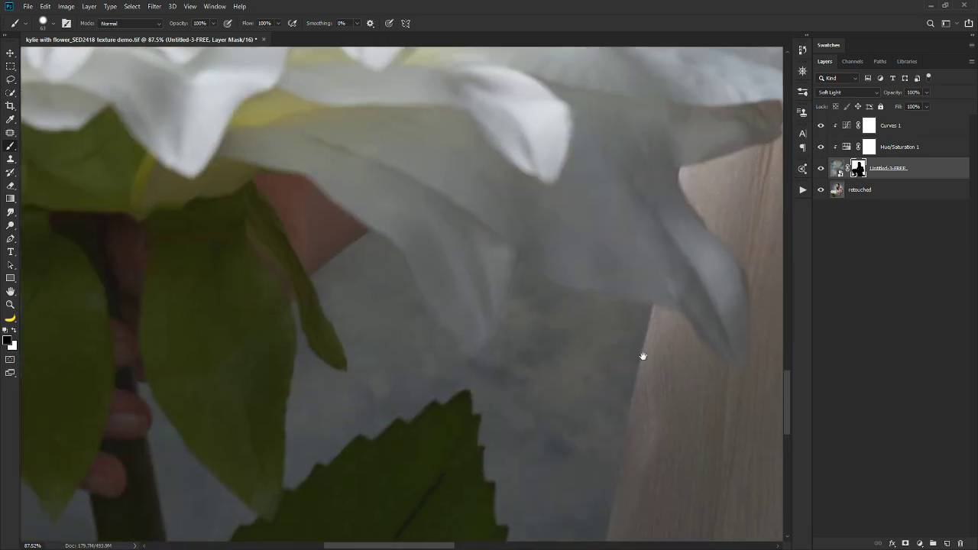
drag(527, 267, 545, 270)
key(x)
mouse_move(586, 297)
mouse_down()
mouse_move(499, 292)
mouse_move(468, 311)
mouse_up()
mouse_move(539, 367)
mouse_down()
mouse_move(416, 334)
mouse_move(382, 261)
mouse_move(561, 319)
mouse_up()
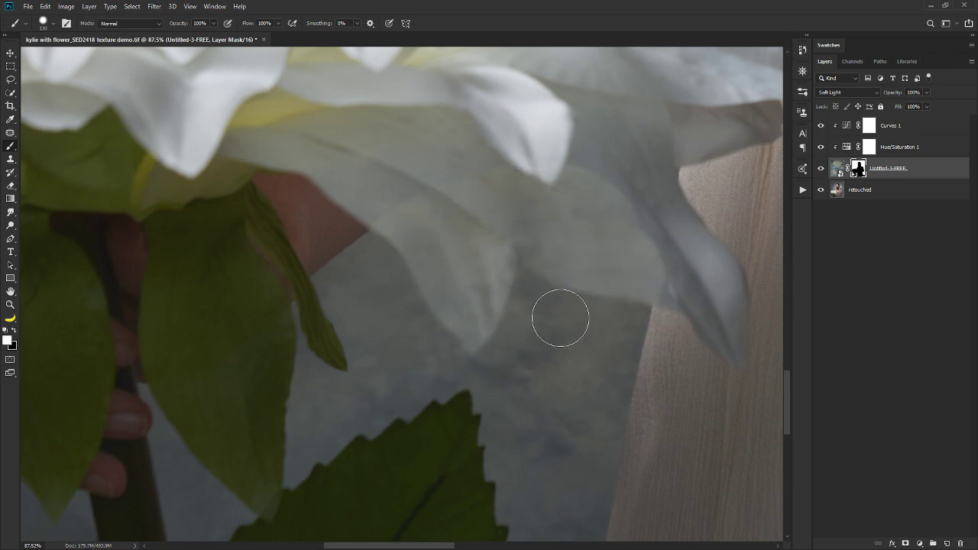
key(ctrl+z)
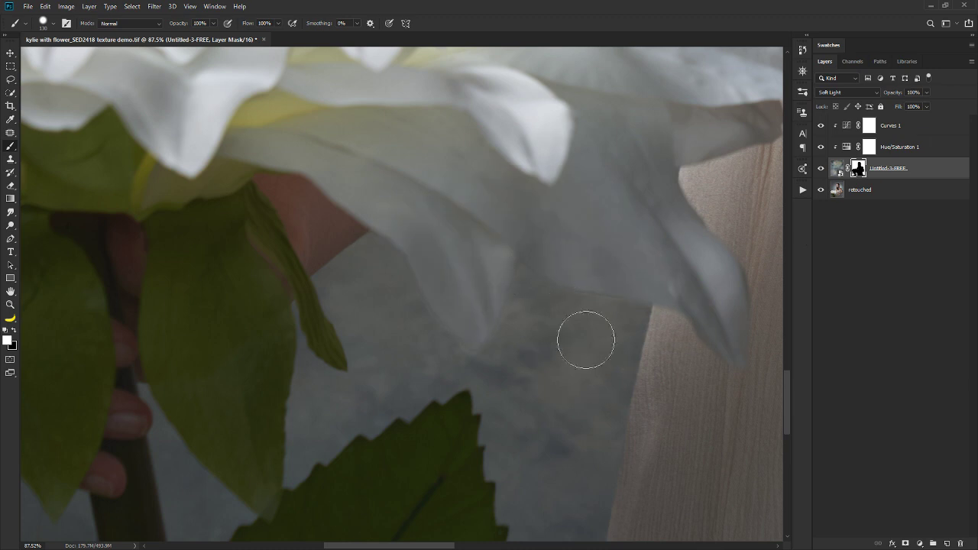
click(822, 169)
click(821, 169)
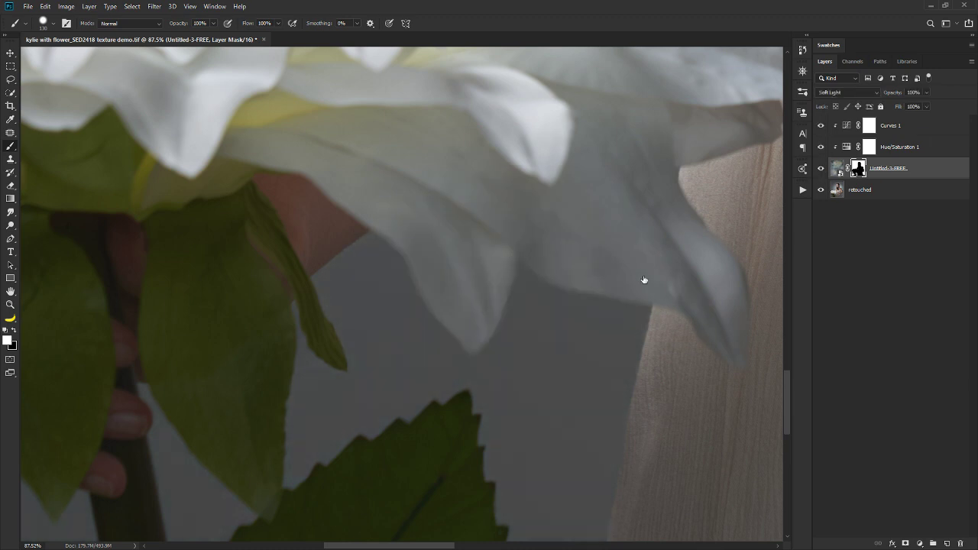
Darken the clipped Curves adjustment by setting its curve point to input 131, output 93
scroll(616, 263, down, 4)
drag(616, 261, 443, 288)
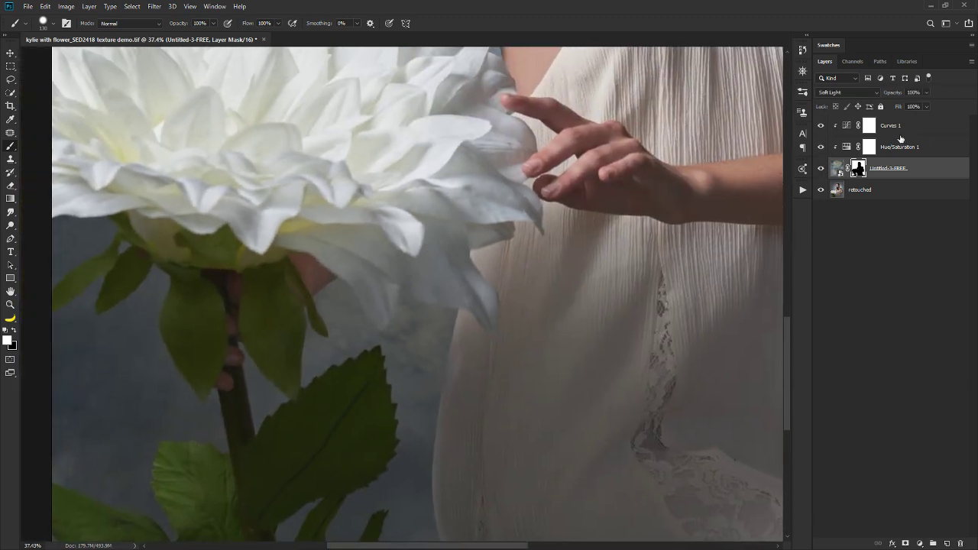
click(847, 128)
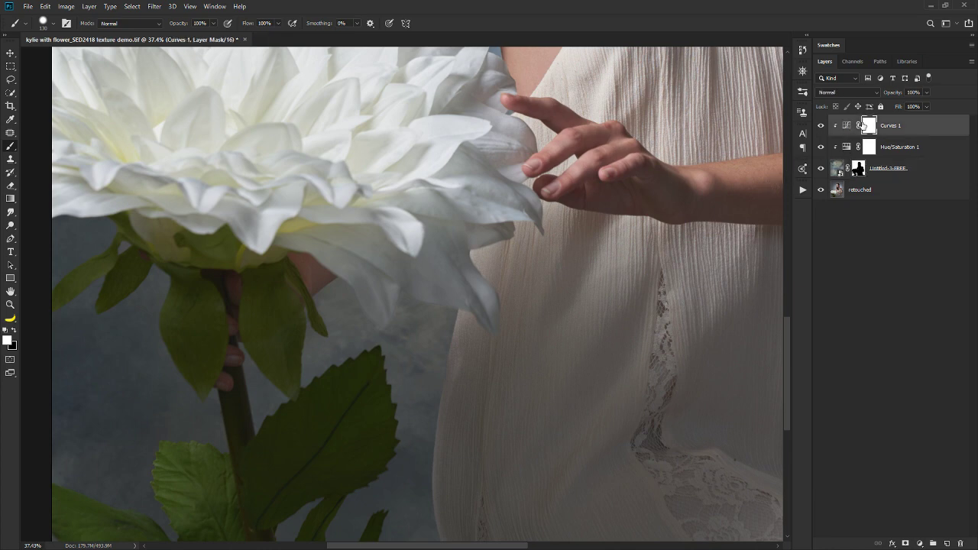
double_click(848, 126)
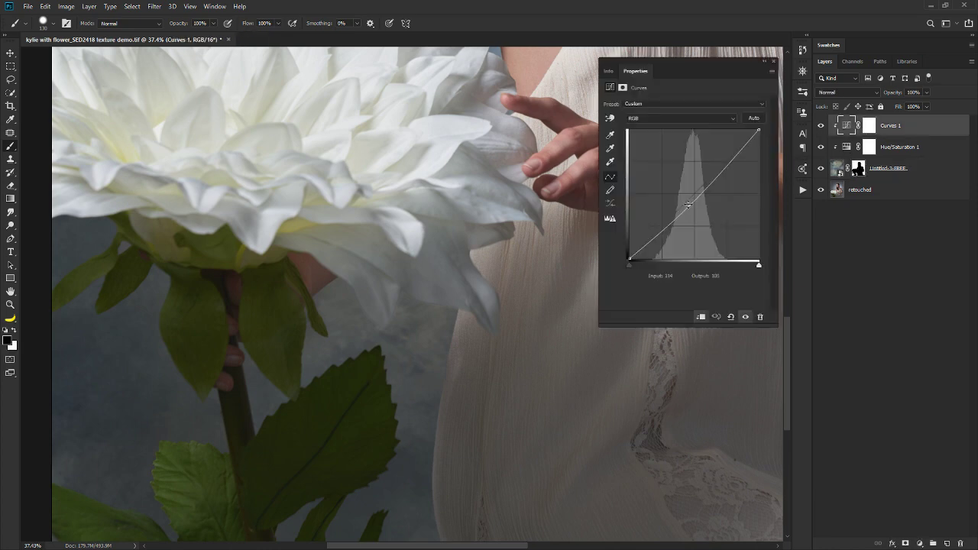
drag(689, 205, 696, 210)
scroll(400, 307, up, 3)
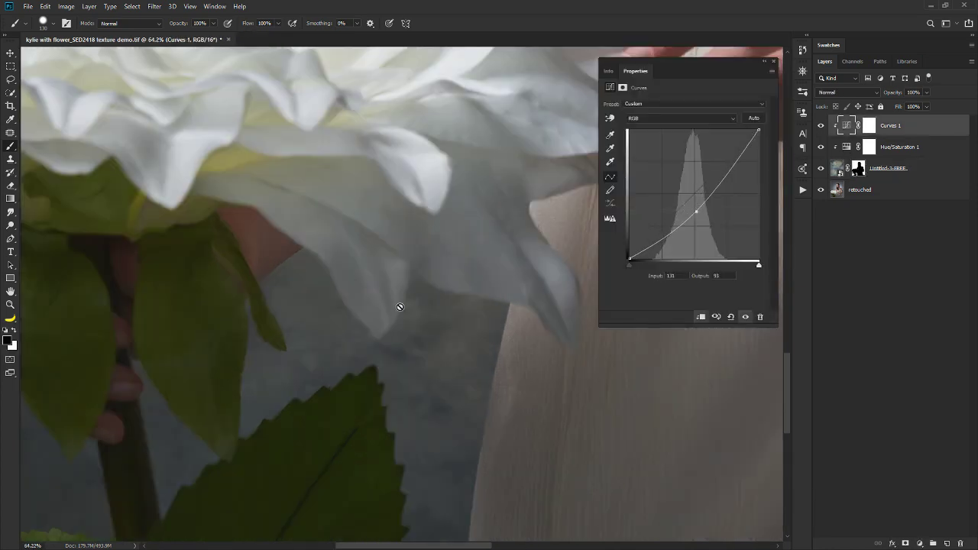
scroll(413, 303, up, 2)
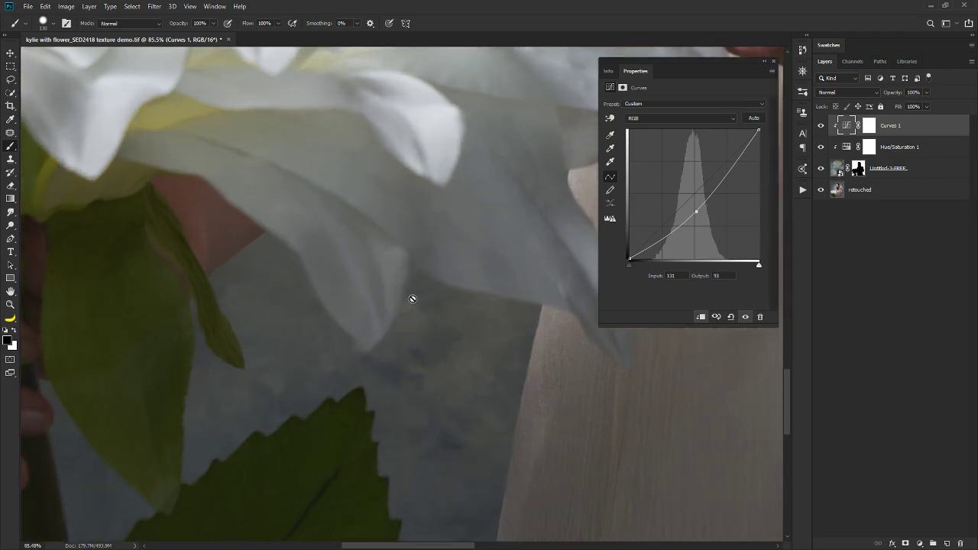
click(773, 61)
Invert the Curves mask to black and paint white with a large soft brush at 1% flow over the backdrop below the flower
scroll(579, 240, down, 7)
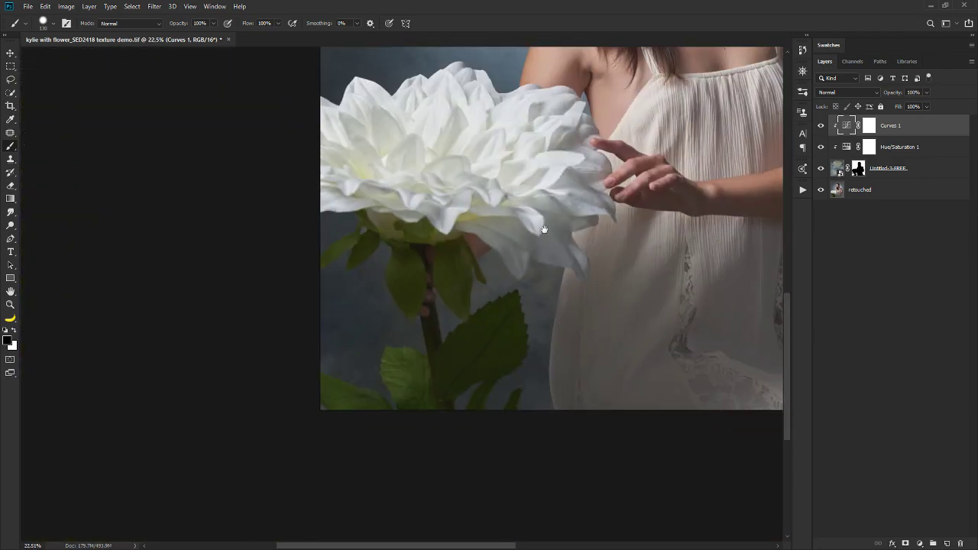
scroll(544, 229, down, 3)
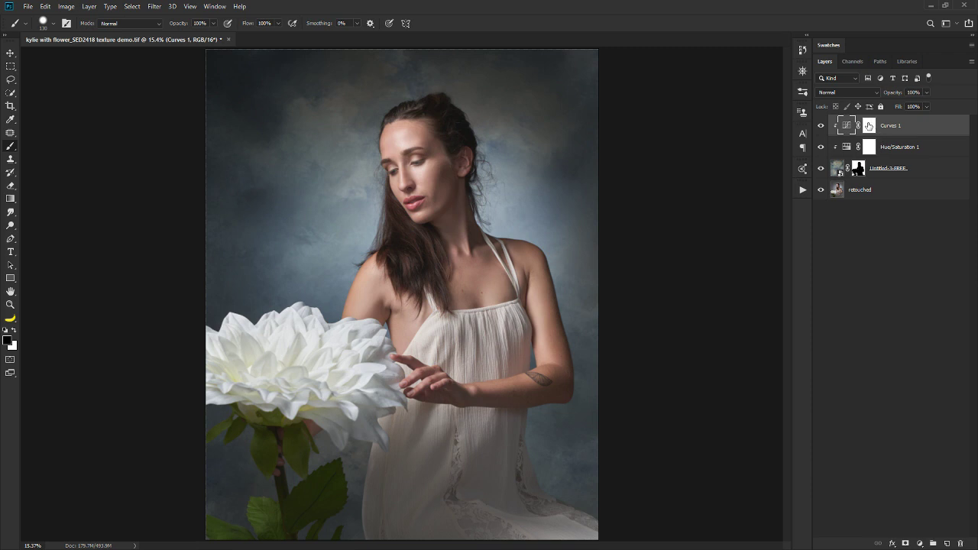
click(869, 125)
key(ctrl+i)
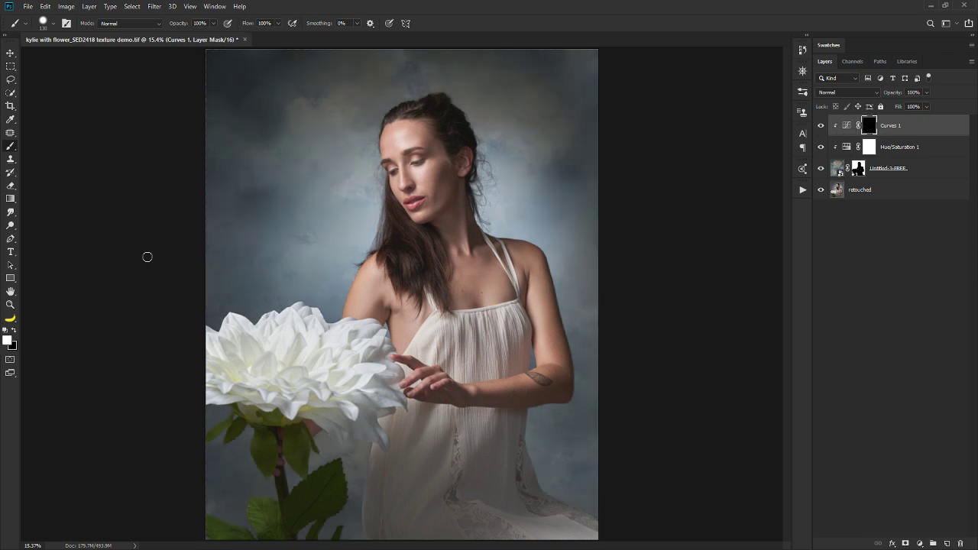
mouse_move(338, 393)
mouse_down()
mouse_move(372, 393)
mouse_move(347, 34)
mouse_up()
text(1)
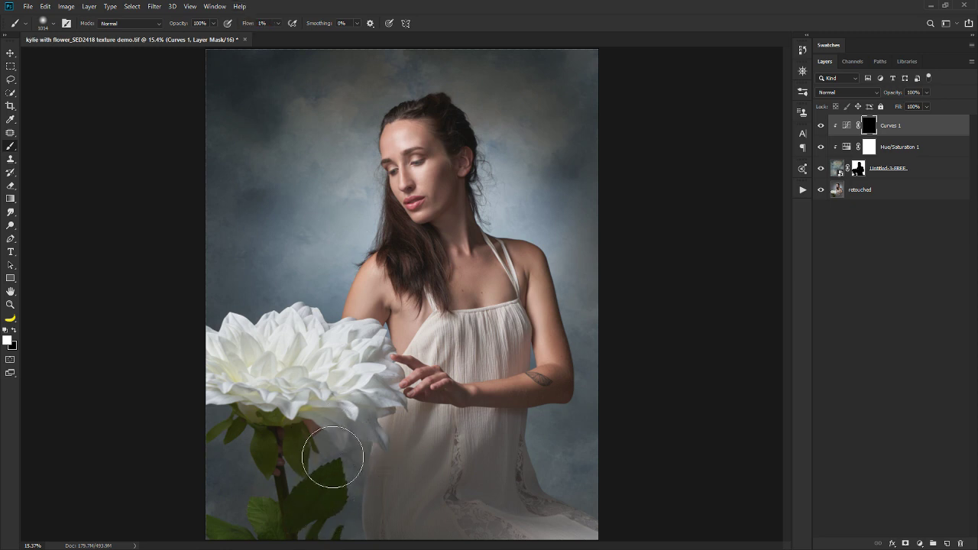
mouse_move(333, 457)
mouse_down()
mouse_move(360, 520)
mouse_move(352, 440)
mouse_move(372, 505)
mouse_move(346, 444)
mouse_move(361, 547)
mouse_up()
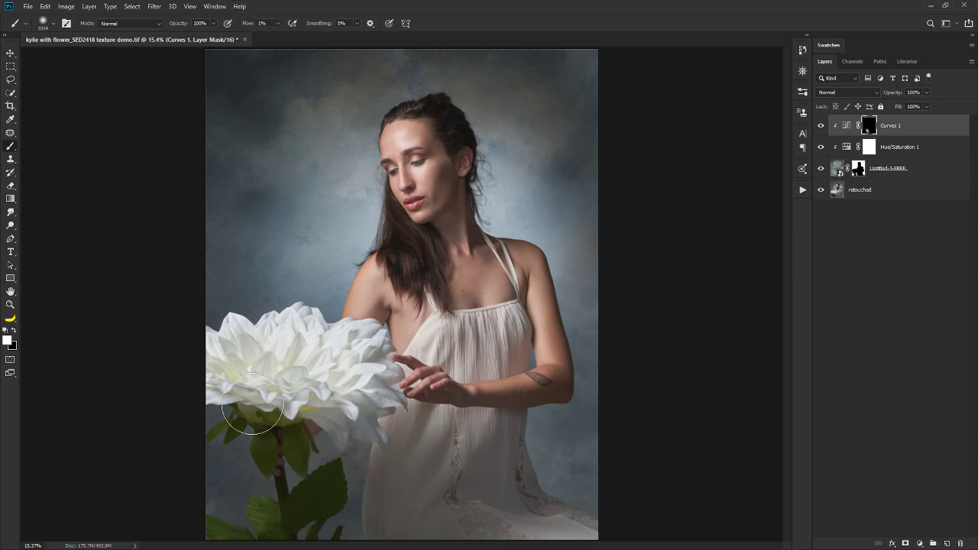
Paint white at 1% flow with a smaller brush on the Curves mask around the petal tips beside the dress
scroll(322, 473, up, 5)
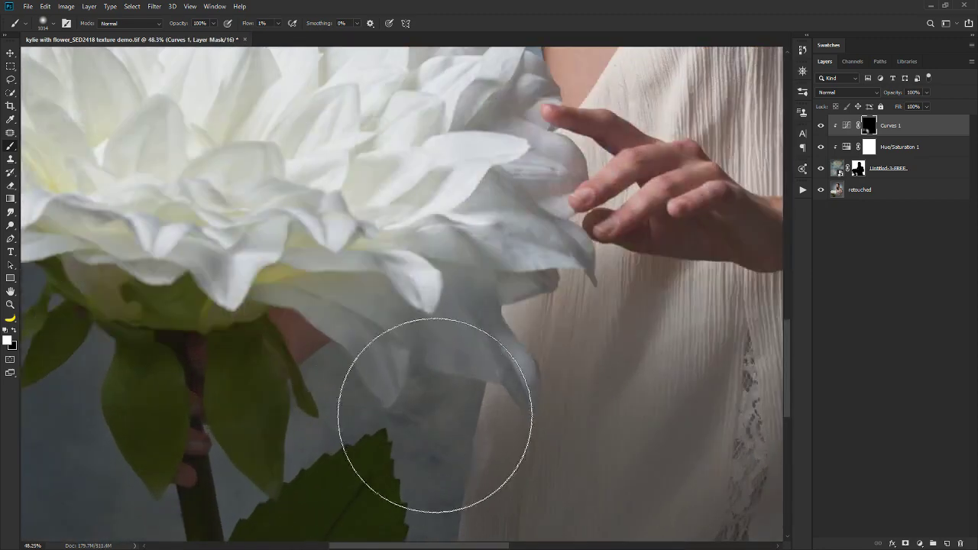
scroll(455, 271, up, 3)
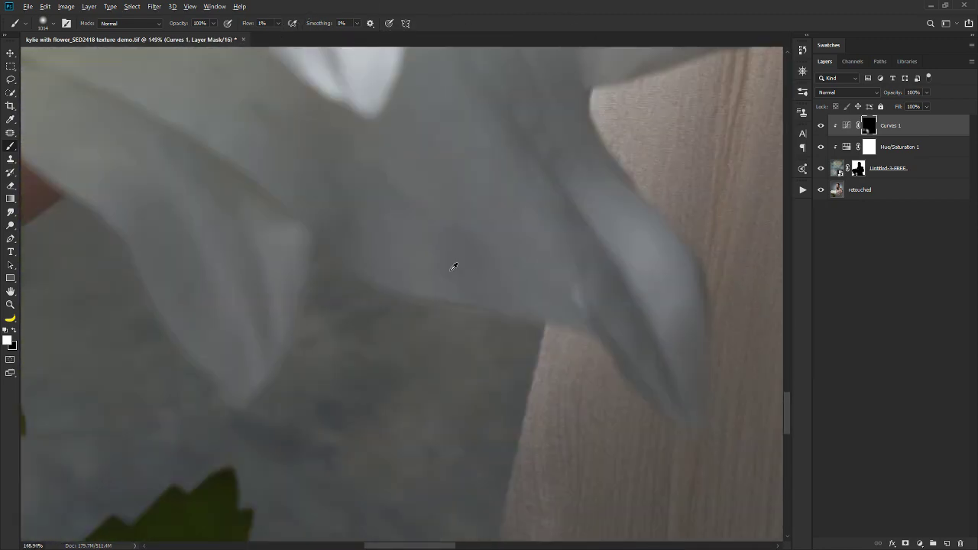
mouse_move(451, 270)
mouse_down()
mouse_move(227, 327)
mouse_move(265, 356)
mouse_up()
mouse_move(429, 322)
mouse_down()
mouse_move(475, 278)
mouse_move(445, 314)
mouse_up()
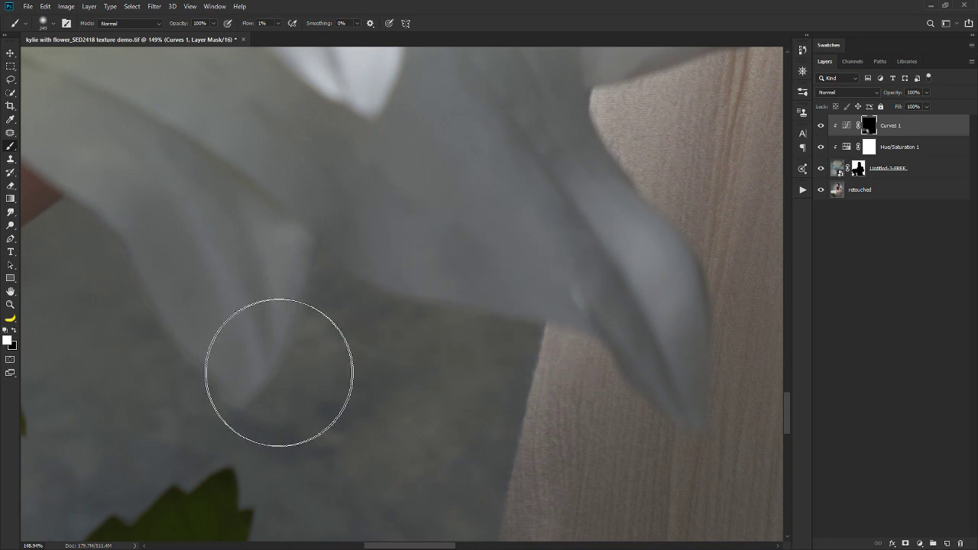
Examine the backdrop around the flower and hair, and compare the whole portrait with the texture layer hidden and shown
scroll(400, 312, down, 6)
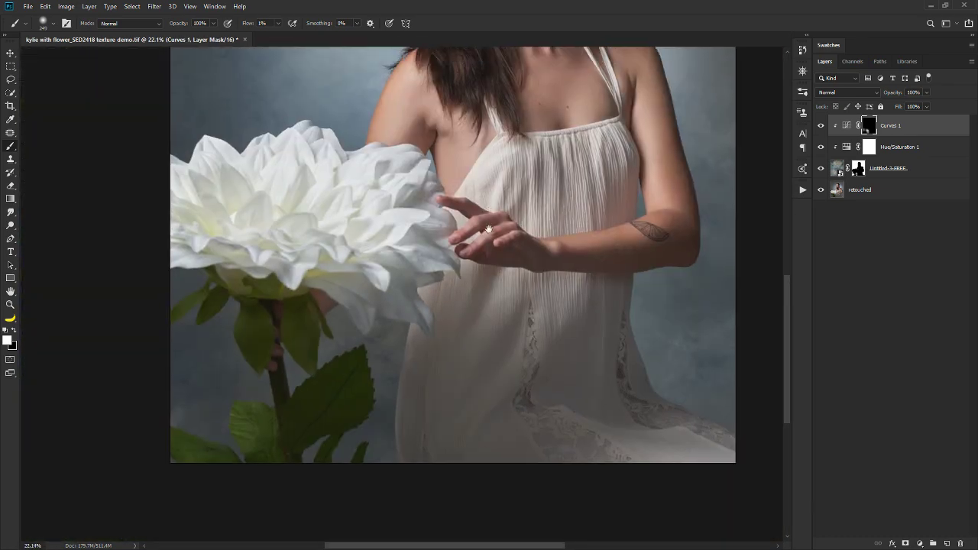
drag(488, 230, 496, 346)
scroll(425, 218, up, 3)
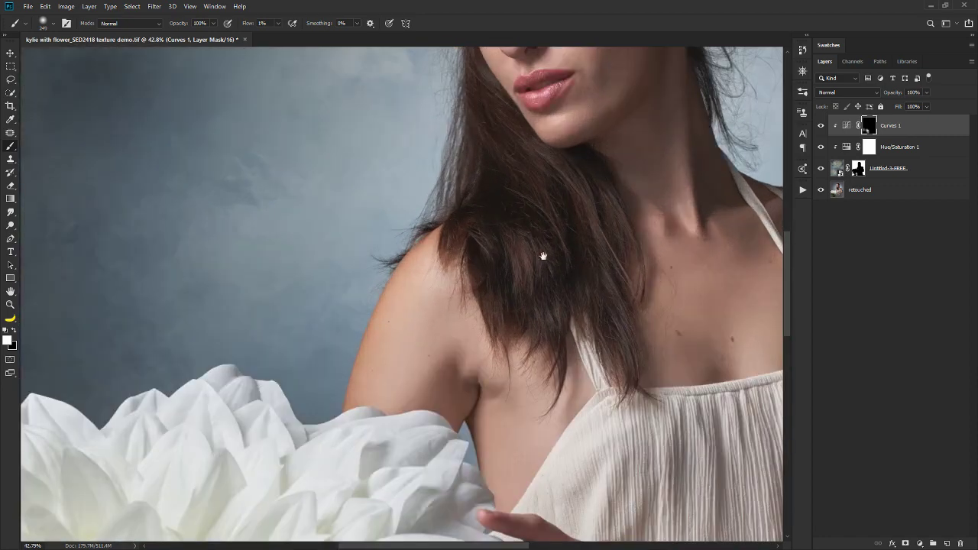
drag(542, 258, 649, 178)
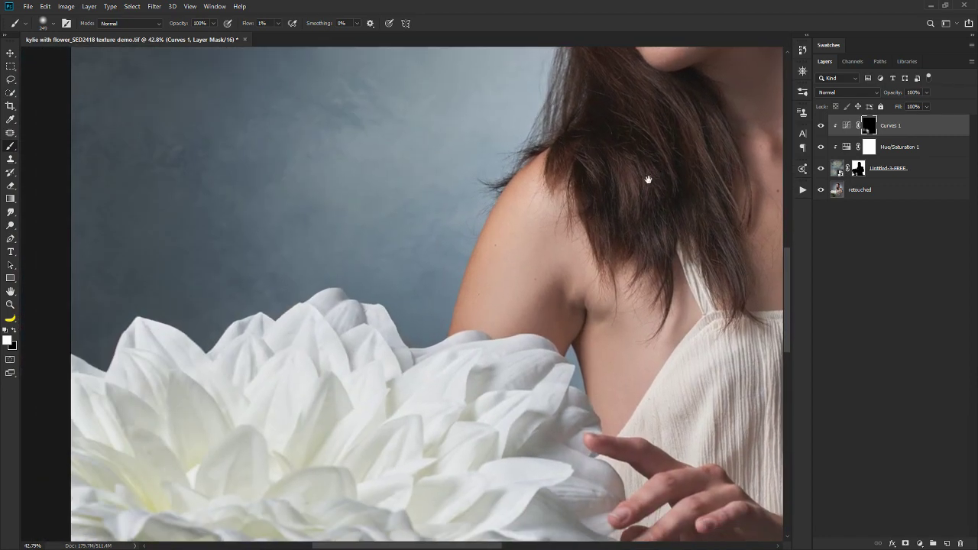
scroll(543, 252, down, 2)
double_click(12, 293)
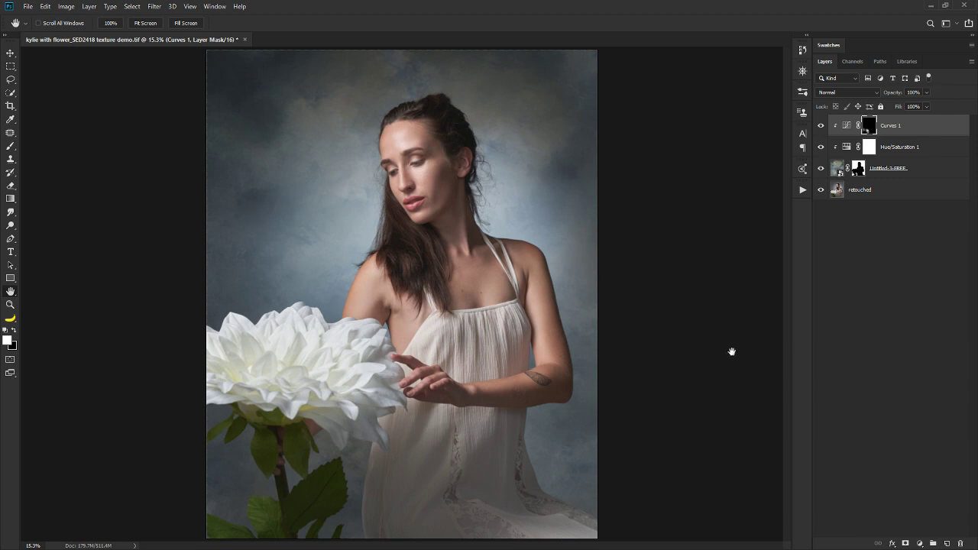
click(821, 168)
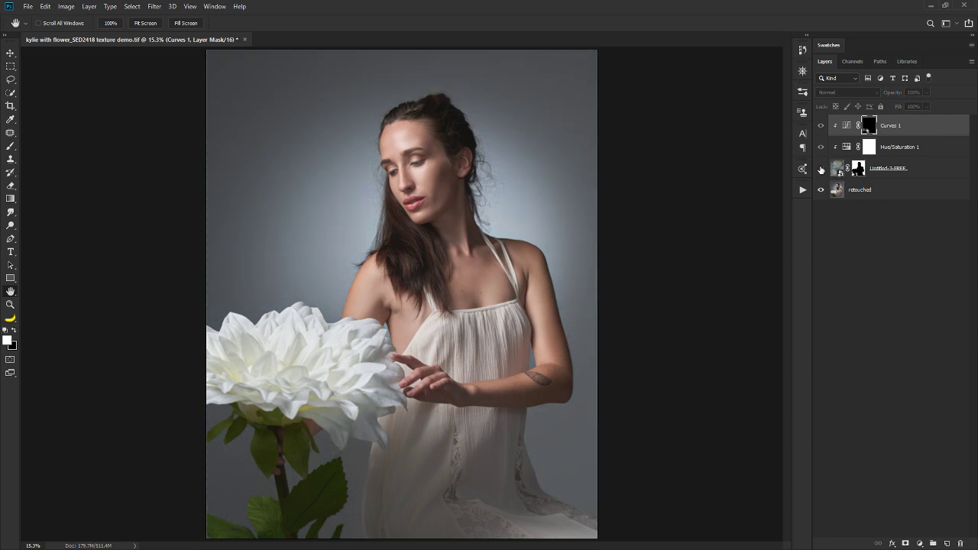
click(821, 168)
click(821, 168)
click(821, 168)
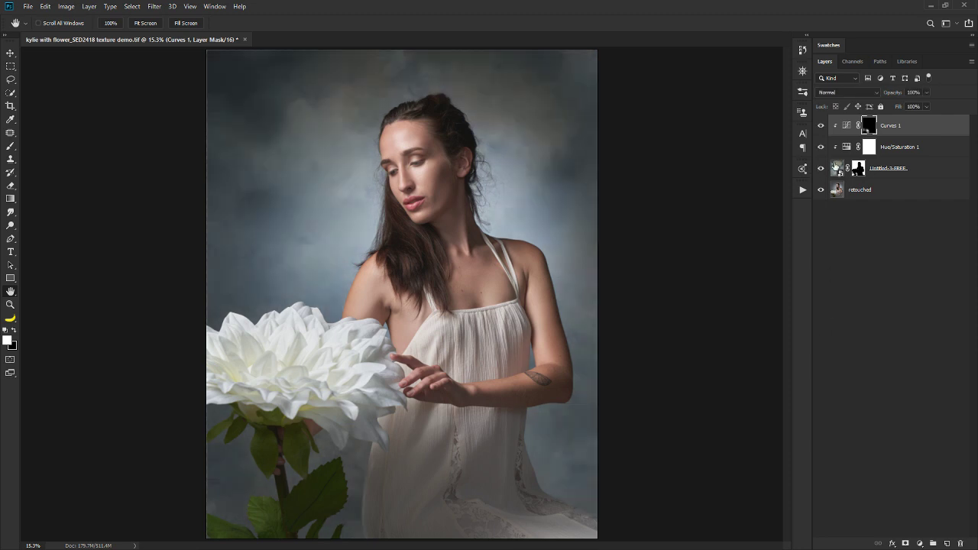
Add a second Curves adjustment above the first one and clip it to the texture layer
click(920, 545)
click(924, 411)
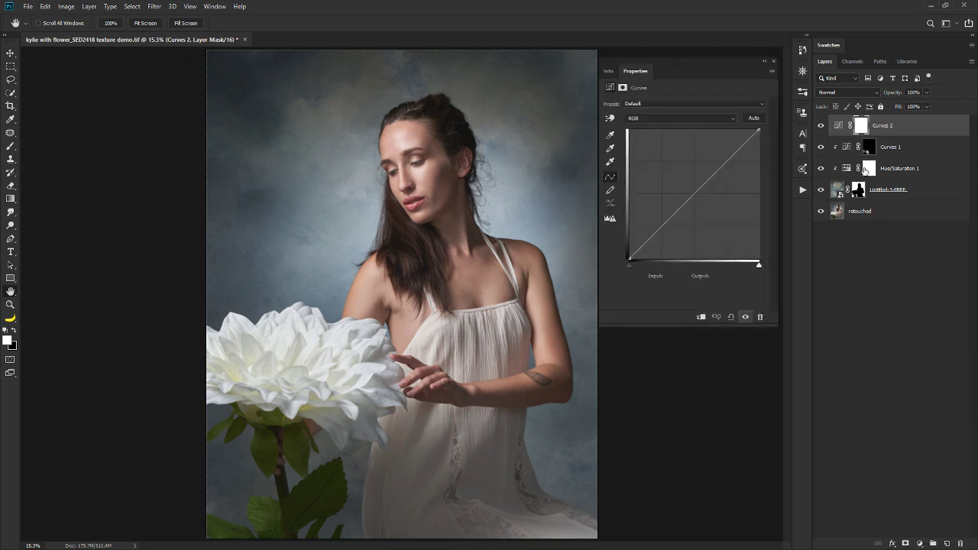
click(701, 316)
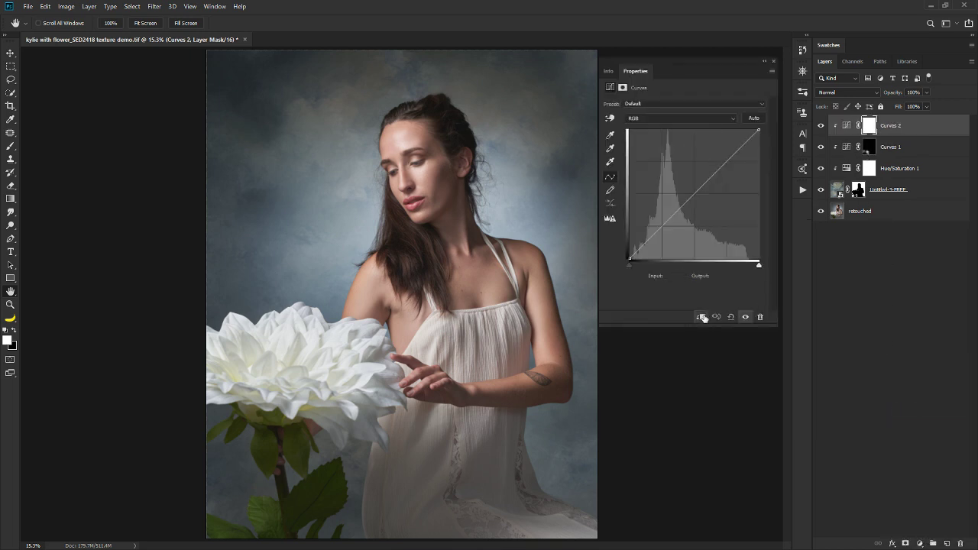
Set the new Curves adjustment's blend mode to Soft Light after trying Overlay, and compare the backdrop with it hidden and shown
click(849, 92)
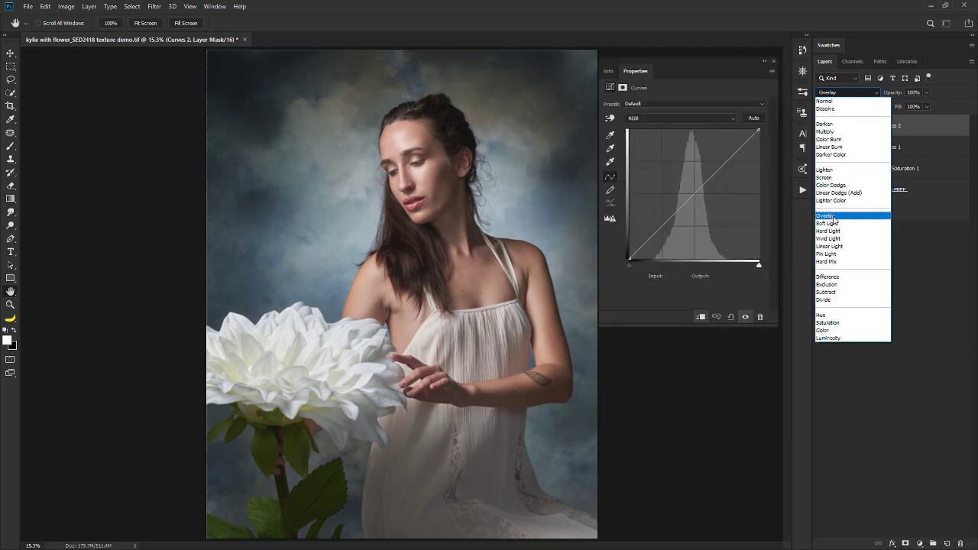
click(835, 218)
click(863, 93)
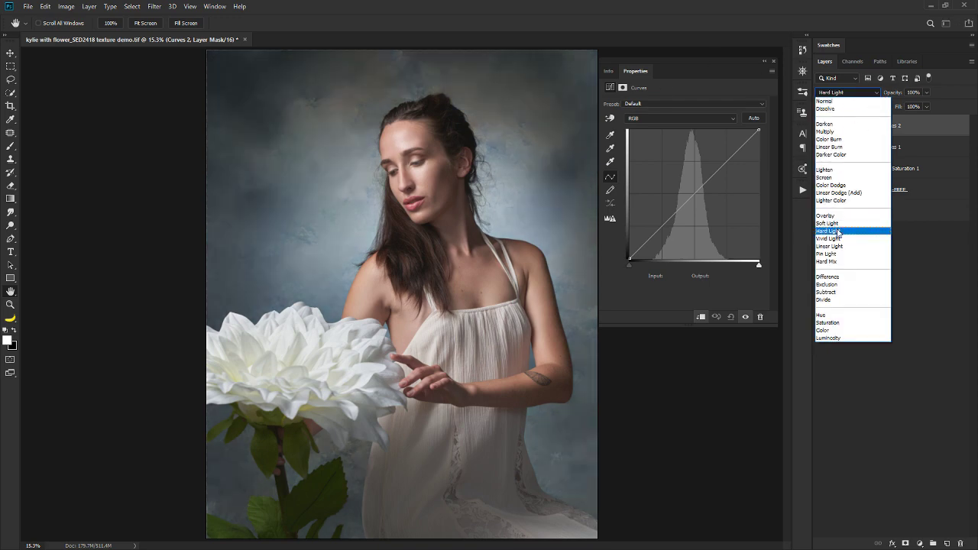
click(833, 223)
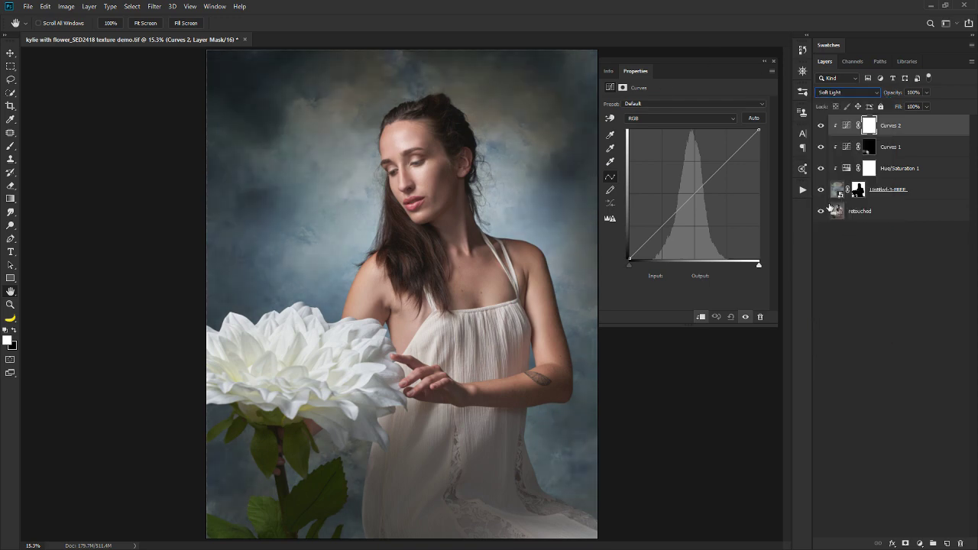
click(773, 62)
click(820, 126)
click(821, 129)
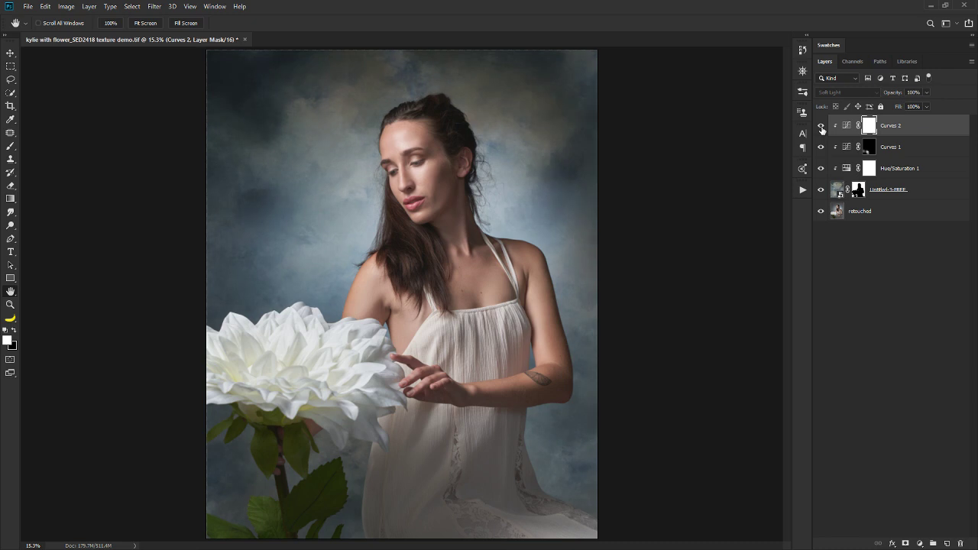
click(821, 128)
click(822, 129)
click(822, 129)
click(821, 127)
Invert the Soft Light Curves mask to black and paint white with a large soft brush at 1% flow over the backdrop around the woman
key(ctrl+i)
key(b)
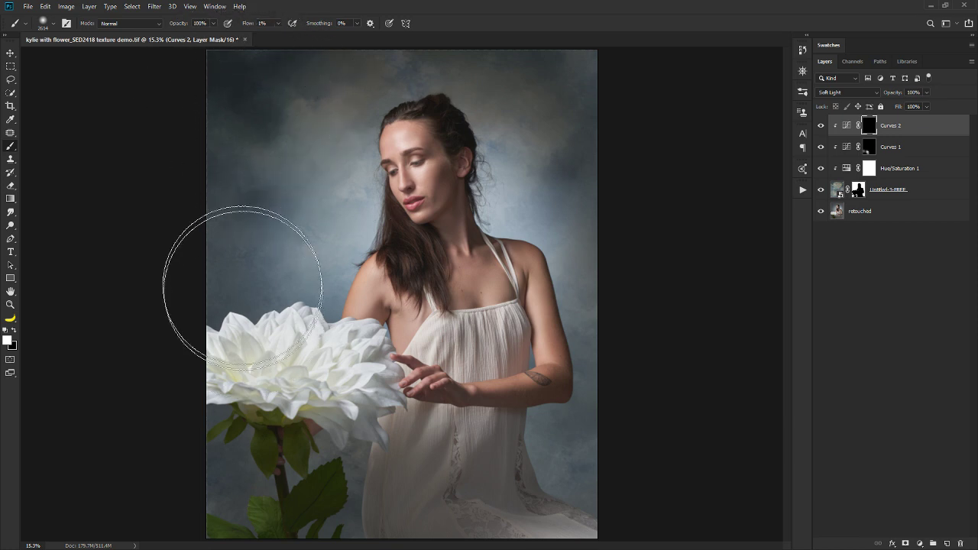
right_click(572, 77)
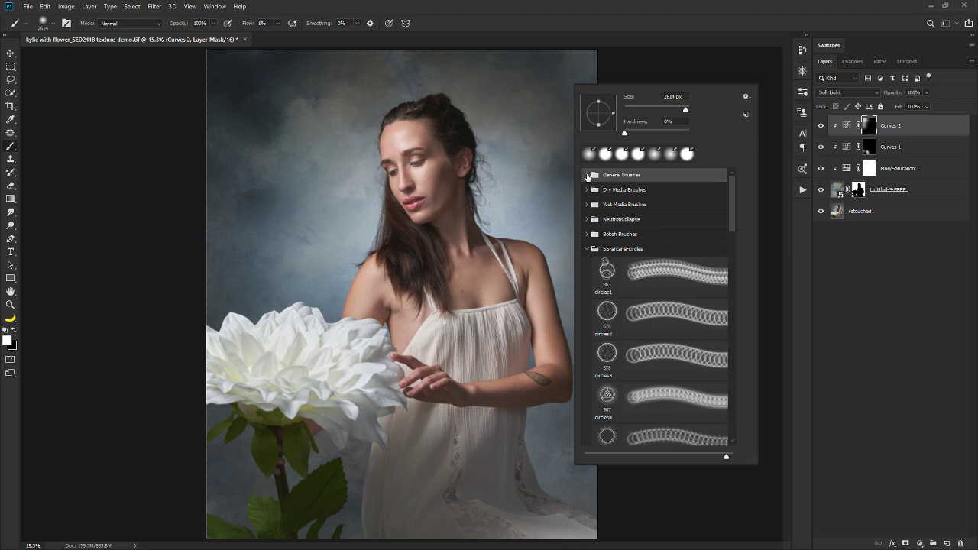
click(585, 178)
click(696, 53)
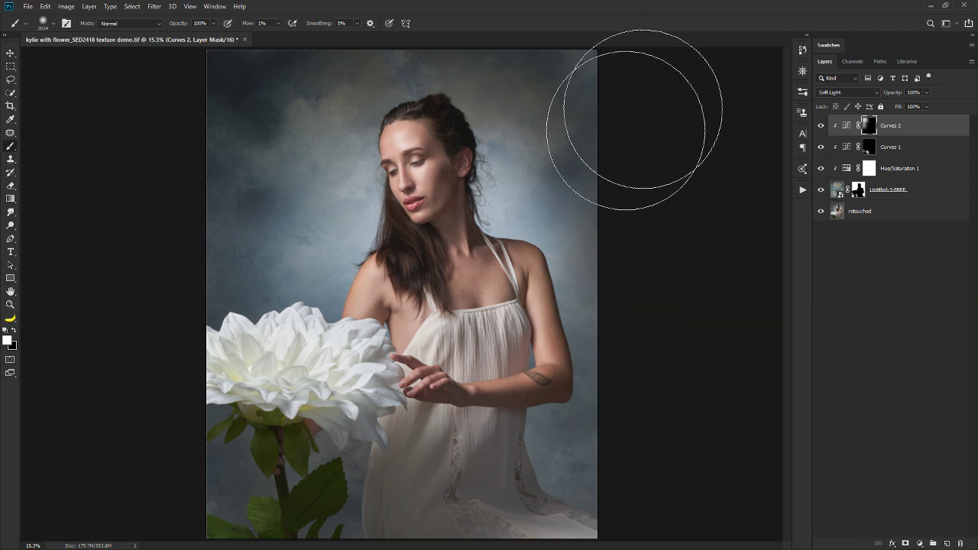
drag(555, 149, 527, 162)
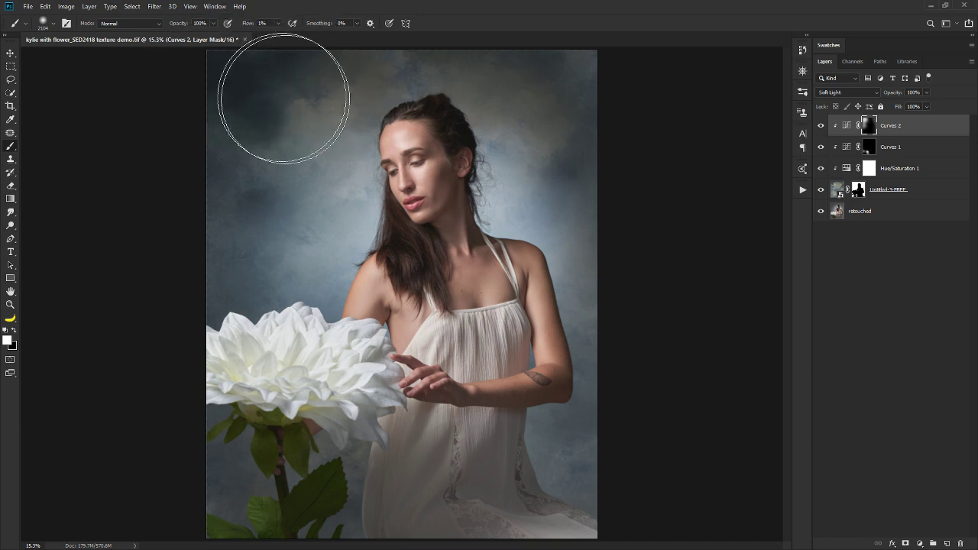
Compare the portrait with the Soft Light Curves adjustment hidden and shown, and examine the whole image at a reduced size
click(821, 126)
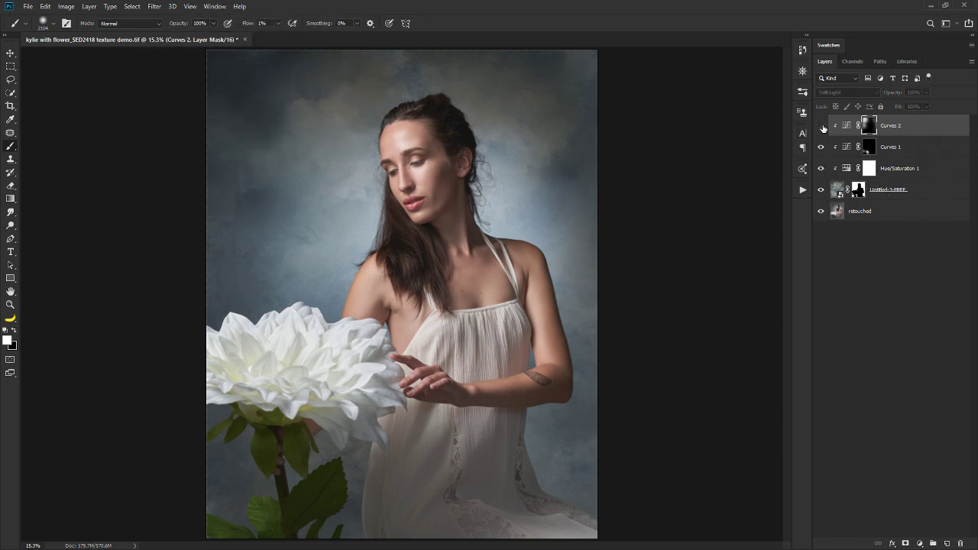
click(821, 127)
click(822, 126)
click(10, 291)
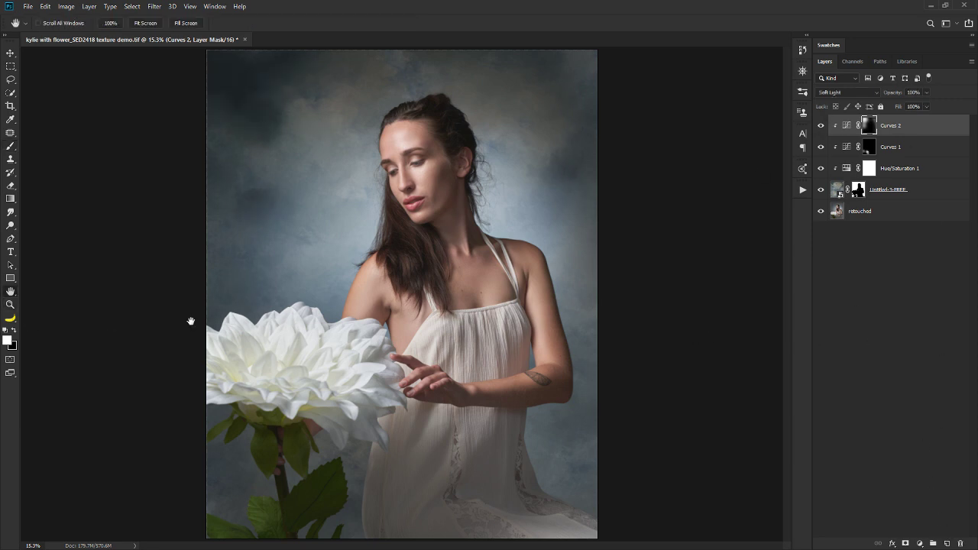
click(10, 304)
scroll(402, 295, down, 5)
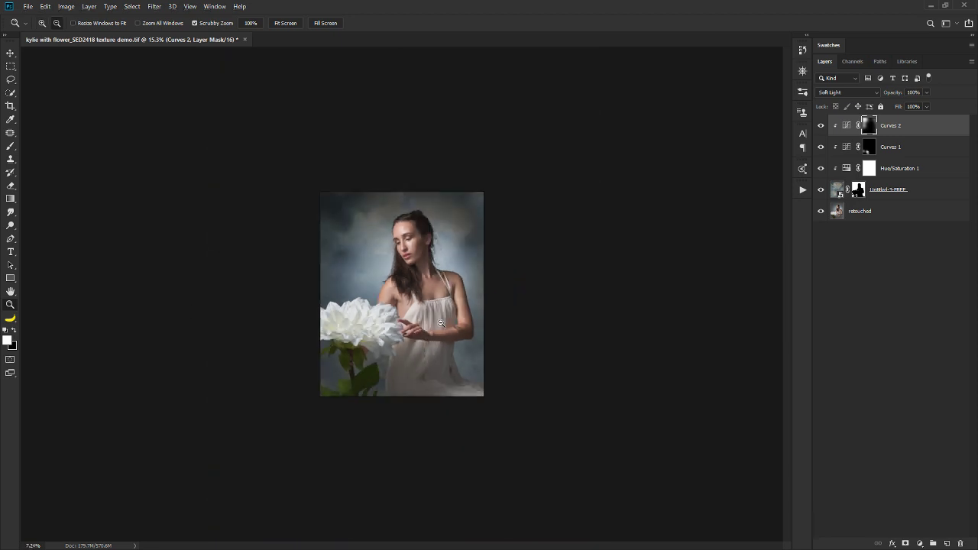
scroll(402, 294, up, 3)
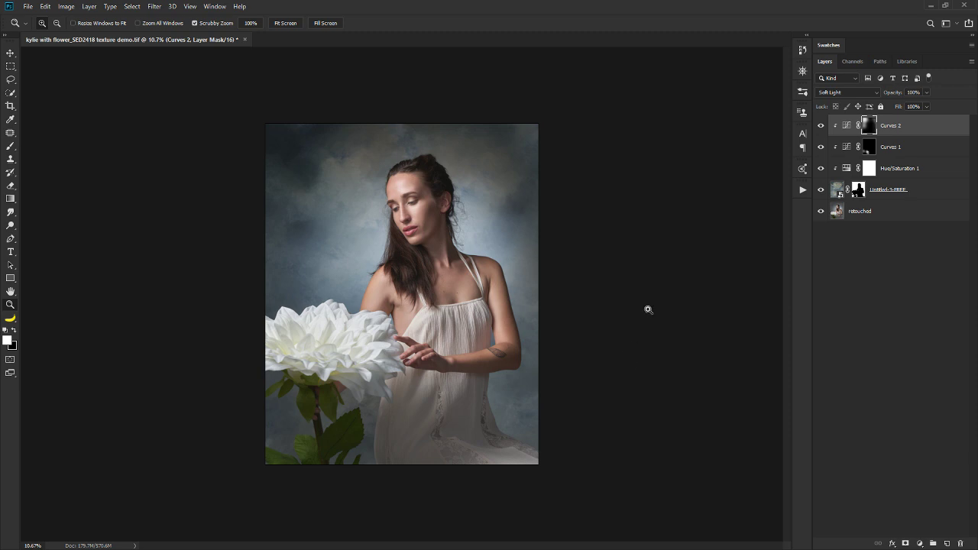
Shift the clipped Hue/Saturation adjustment's hue slightly toward teal and raise its saturation a little
click(846, 170)
double_click(847, 173)
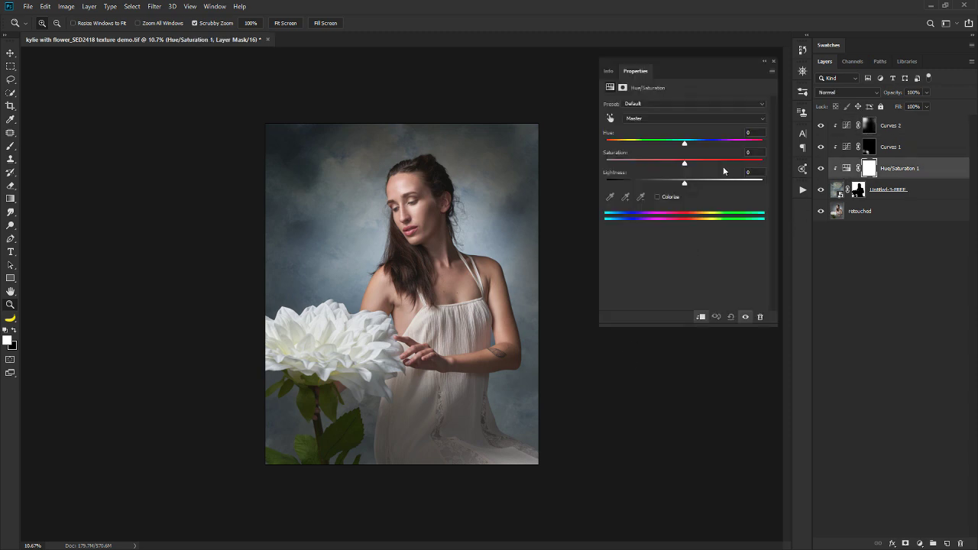
drag(684, 143, 534, 141)
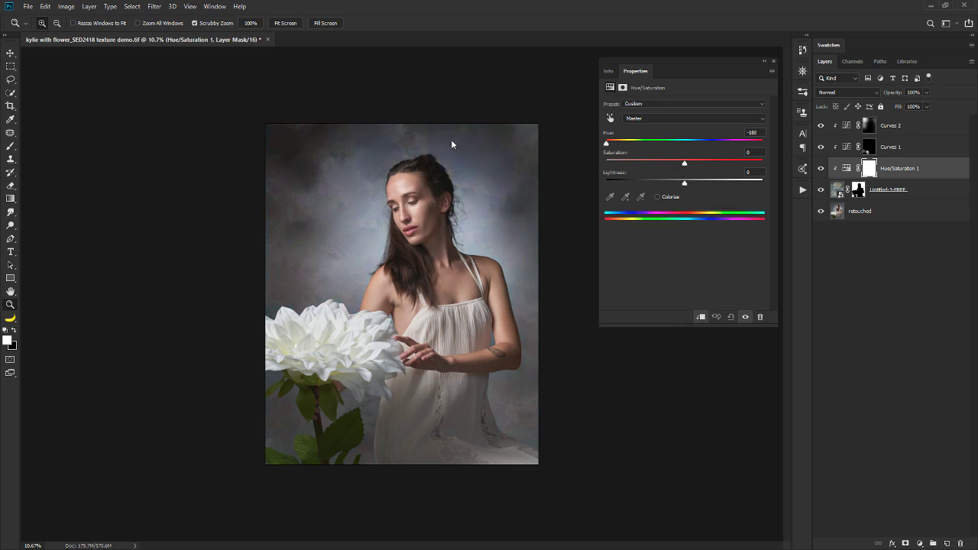
drag(606, 142, 681, 152)
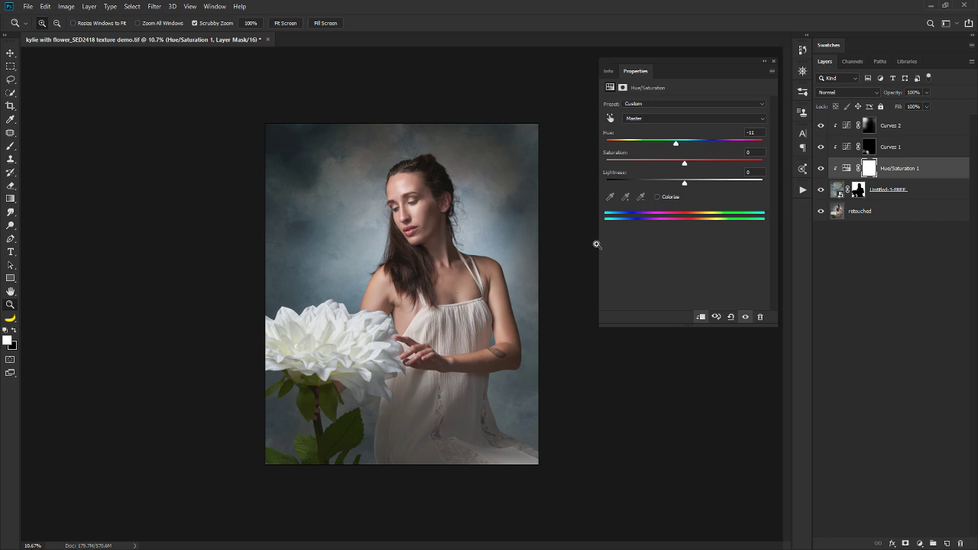
mouse_move(684, 163)
mouse_down()
mouse_move(640, 170)
mouse_move(721, 173)
mouse_move(693, 175)
mouse_up()
click(773, 62)
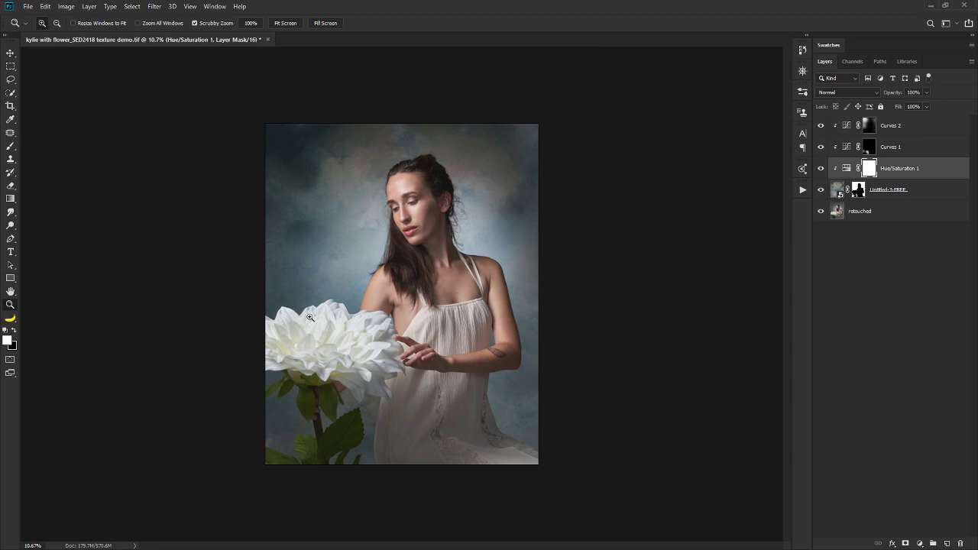
double_click(10, 291)
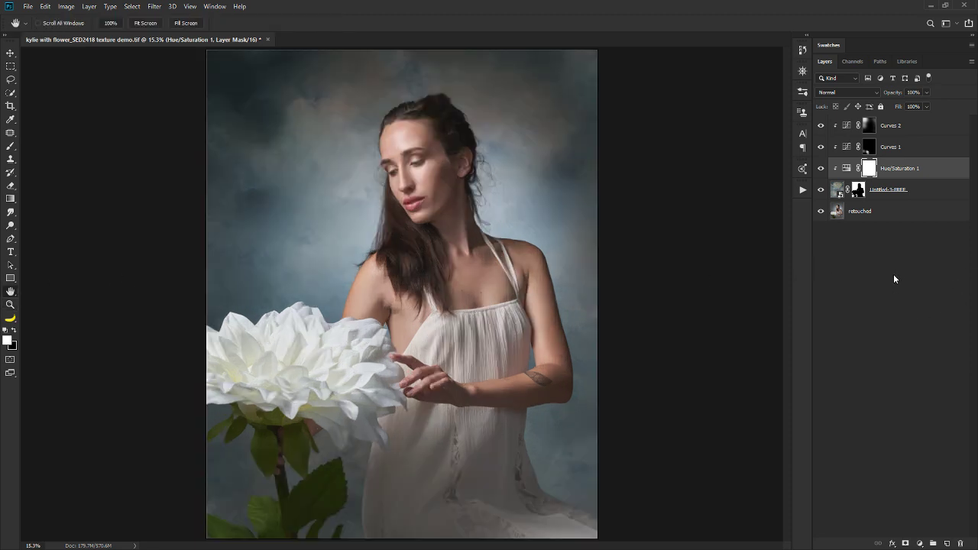